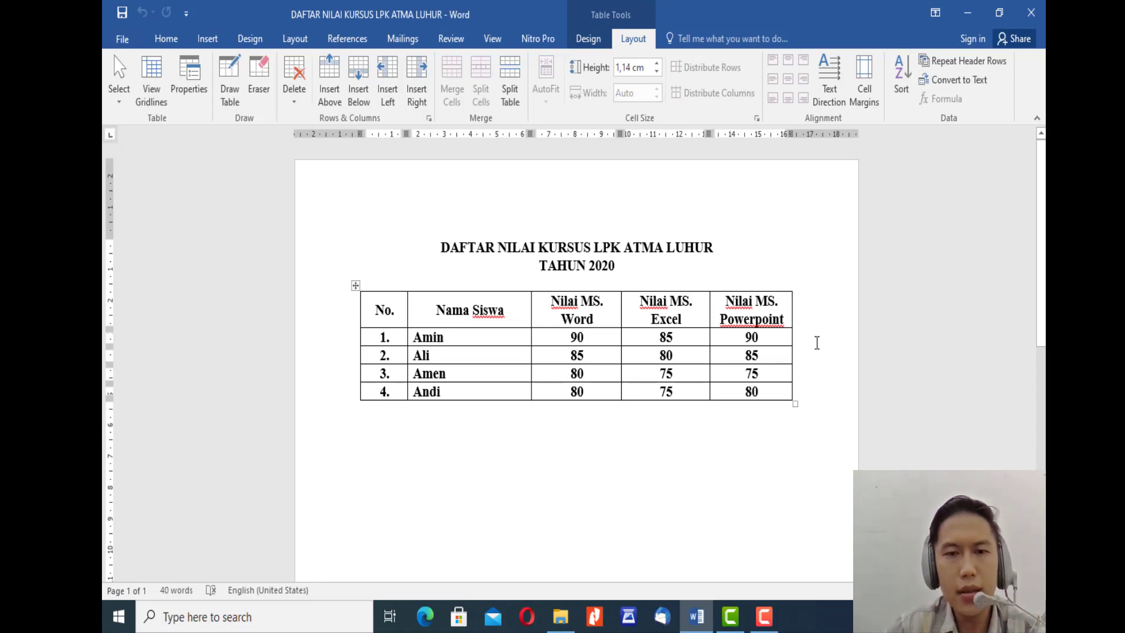
Step: Insert a new column to the right of the Nilai MS. Powerpoint column
left_click(656, 269)
key("Down")
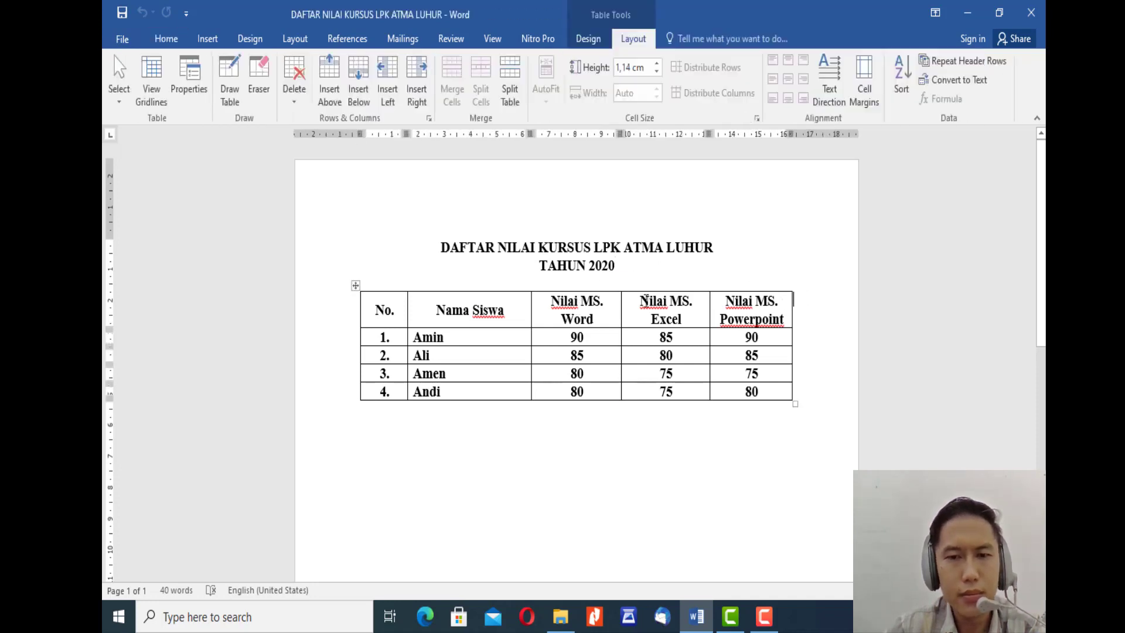
left_click(667, 266)
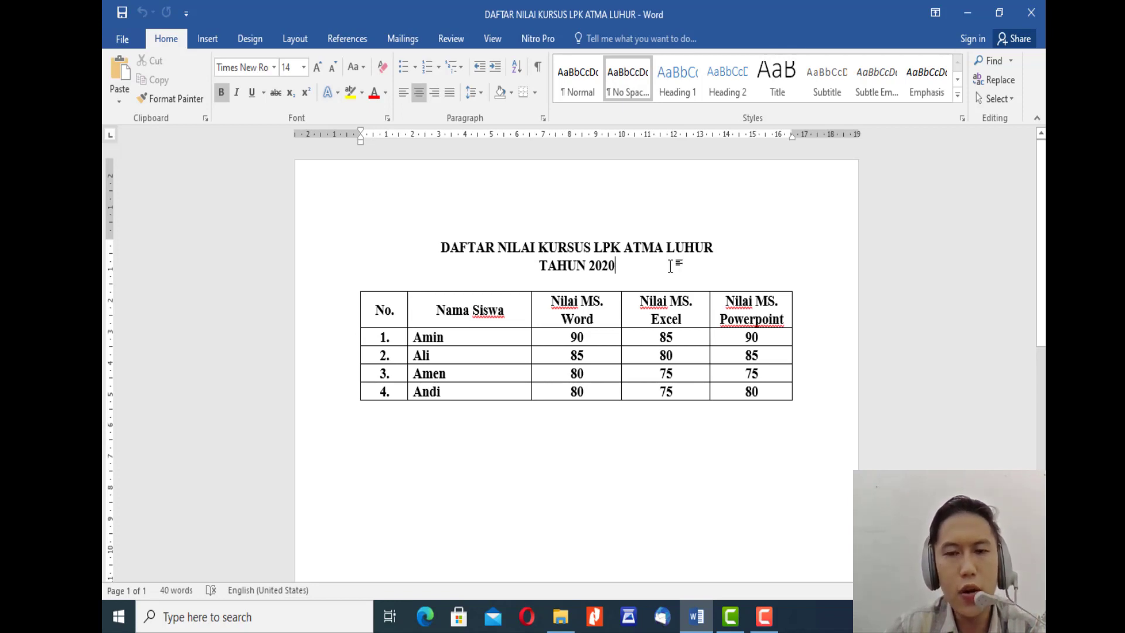
left_click(758, 288)
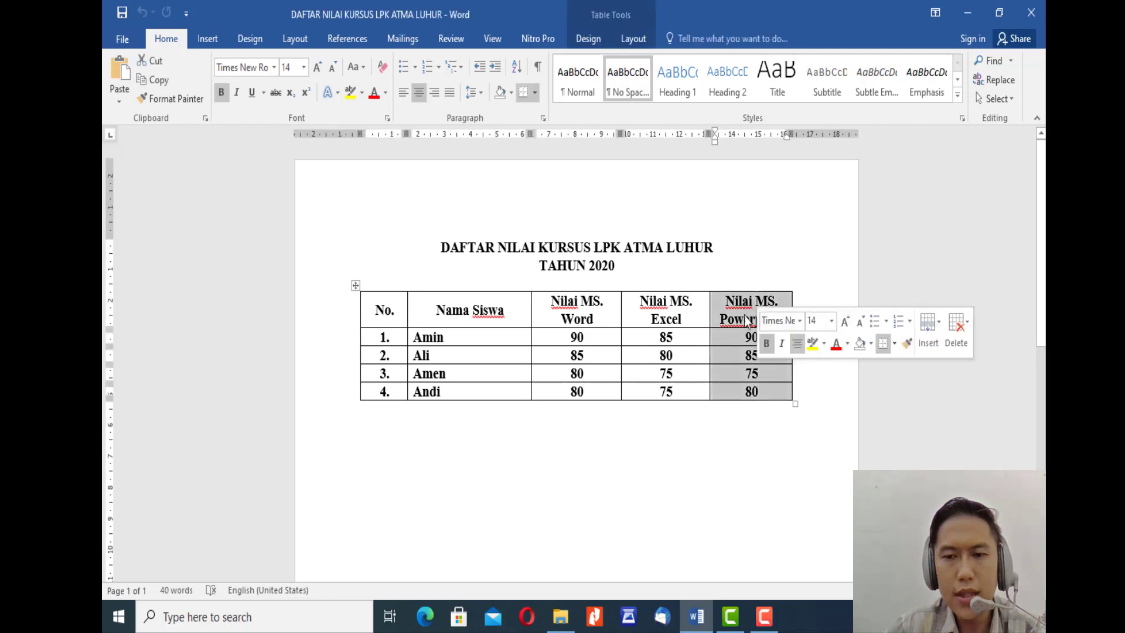
right_click(744, 312)
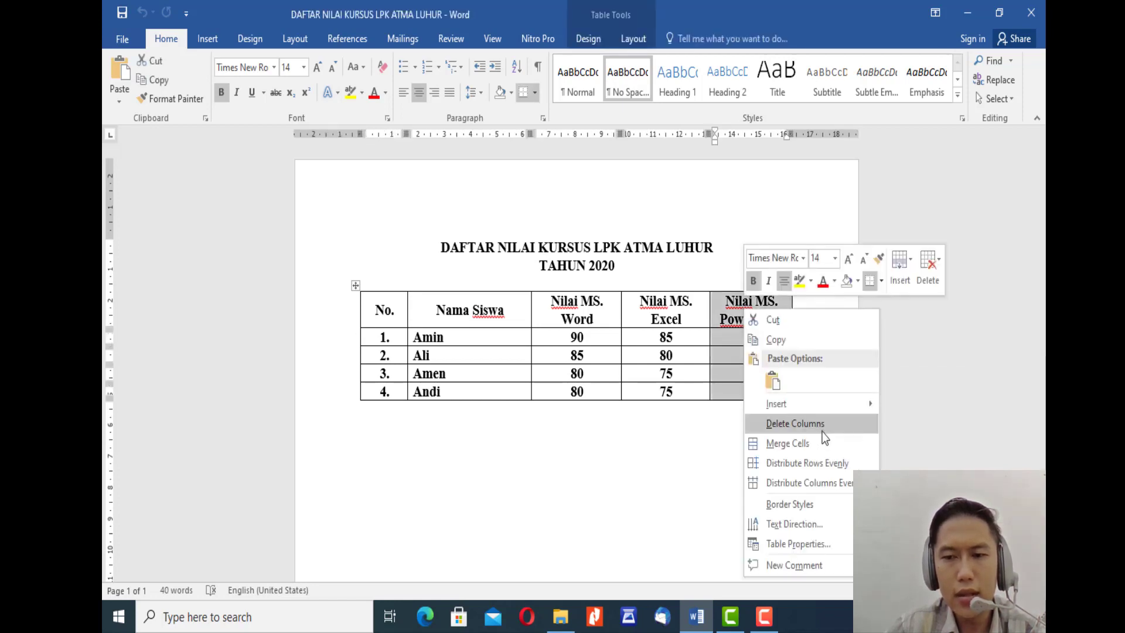
mouse_move(842, 413)
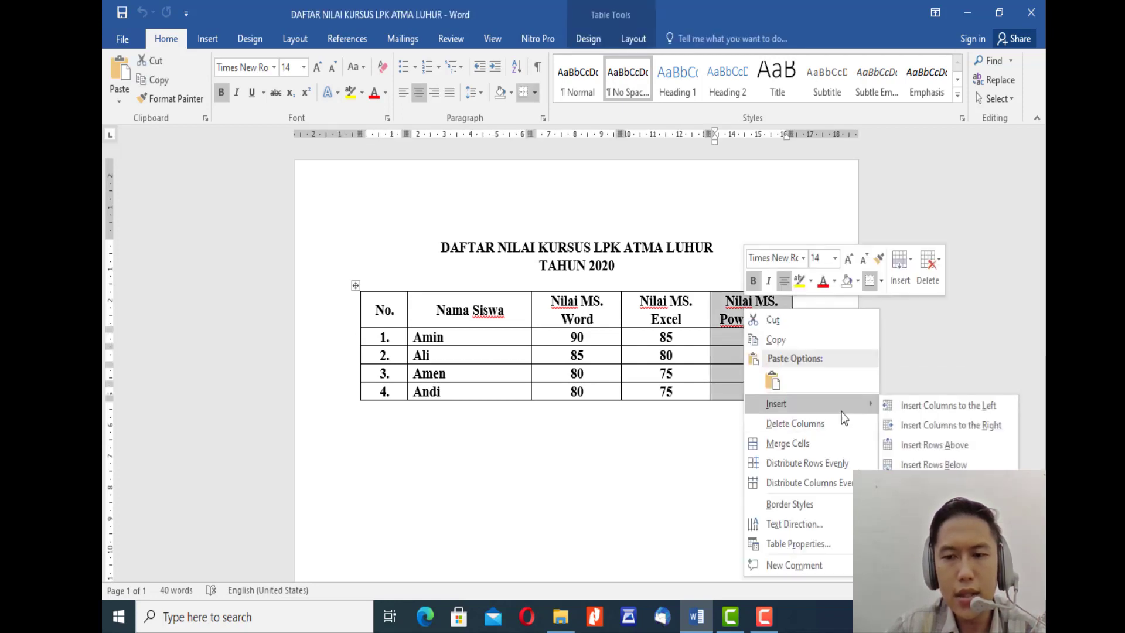
left_click(939, 430)
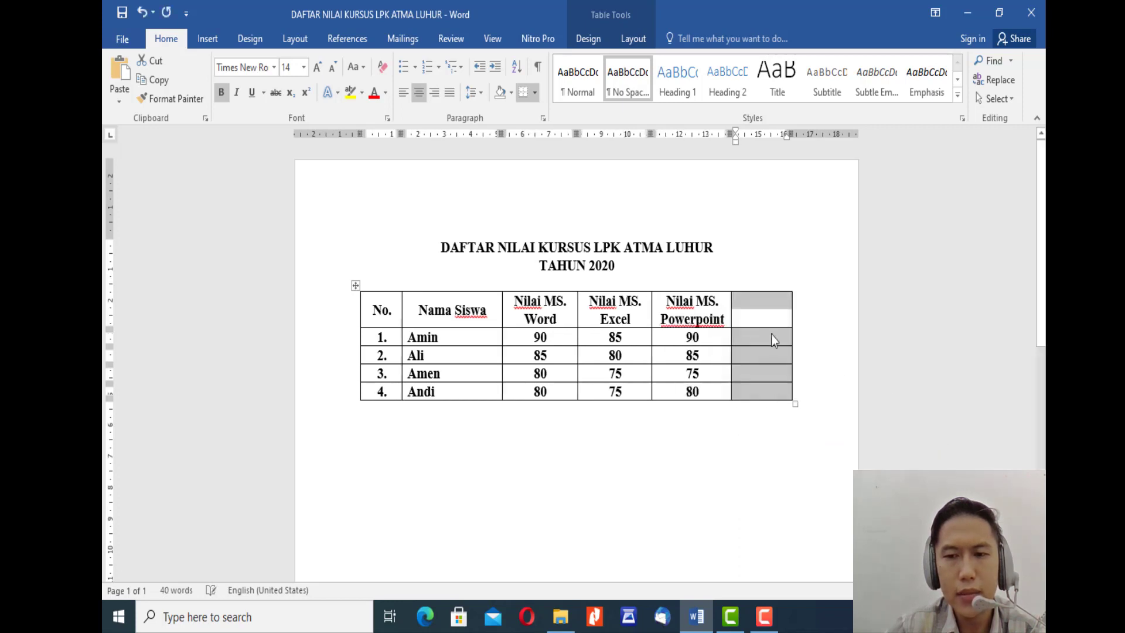
Step: Enter the header "Nilai Akhir" in the new last column, with only the first letter of each word capitalized
left_click(742, 311)
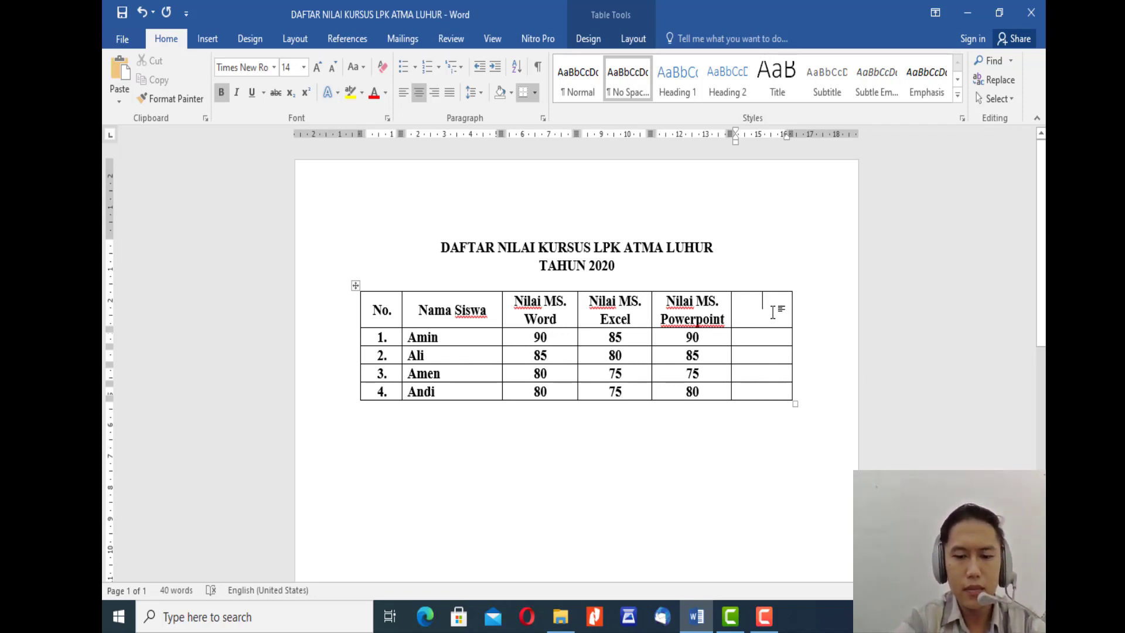
type("Nila")
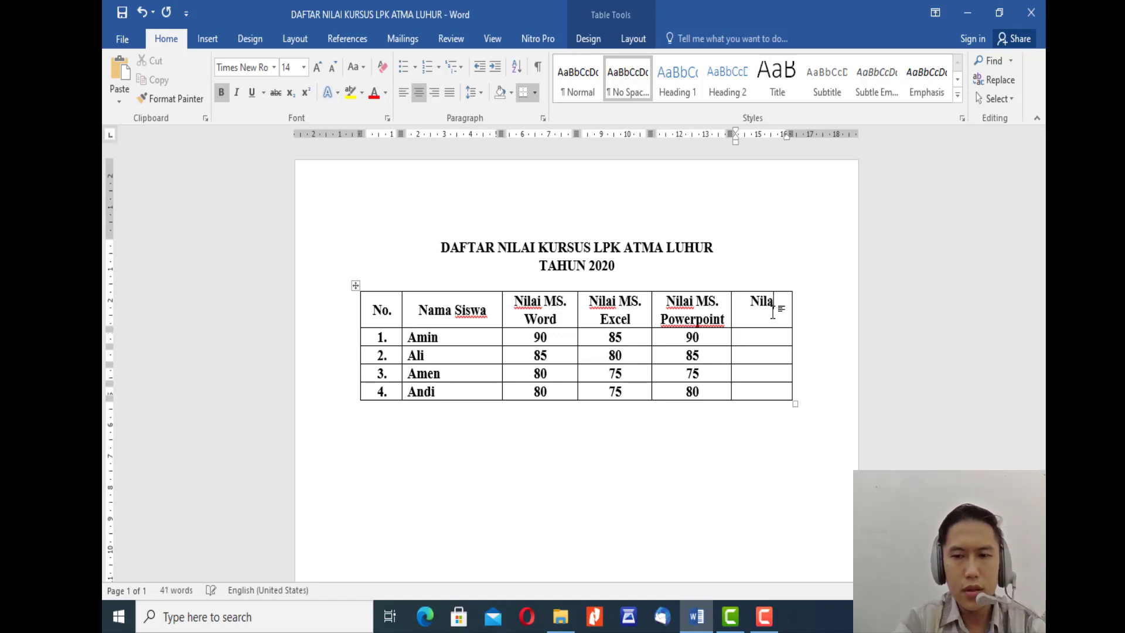
type("i AKHIR")
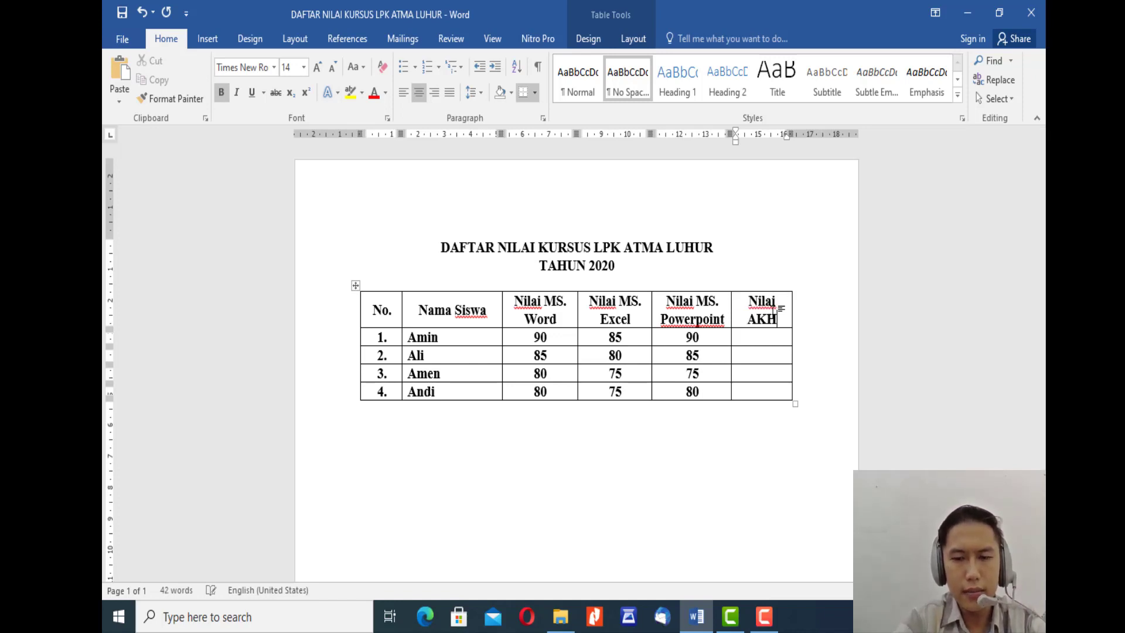
key("shift+Left")
key("shift+Left")
key("shift+Left")
key("shift+Left")
key("shift+Left")
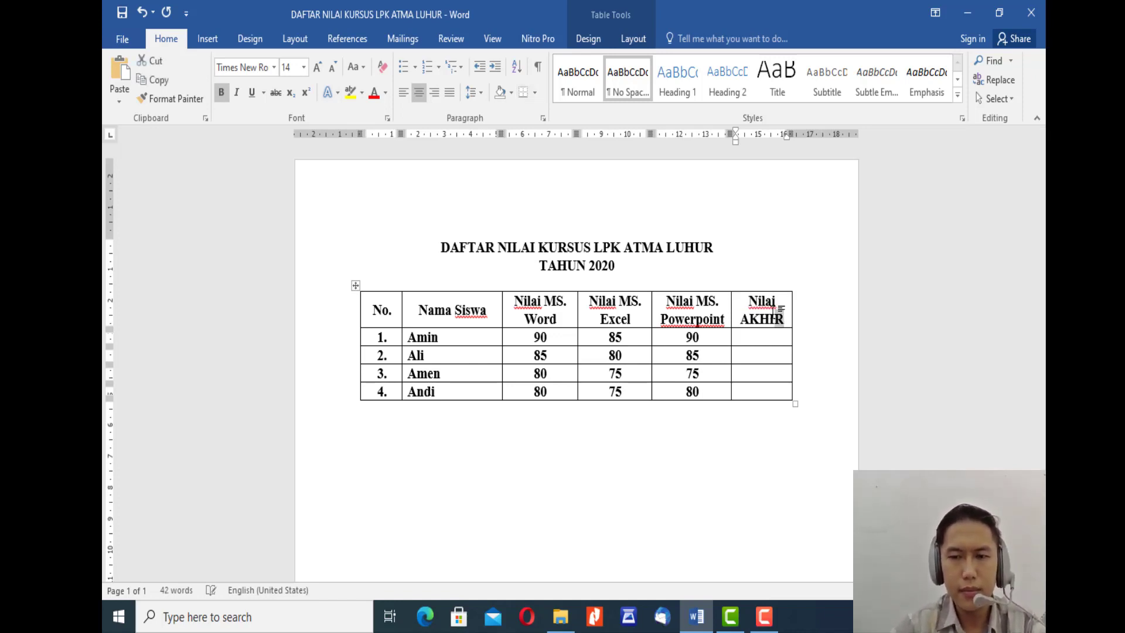
key("shift+F3")
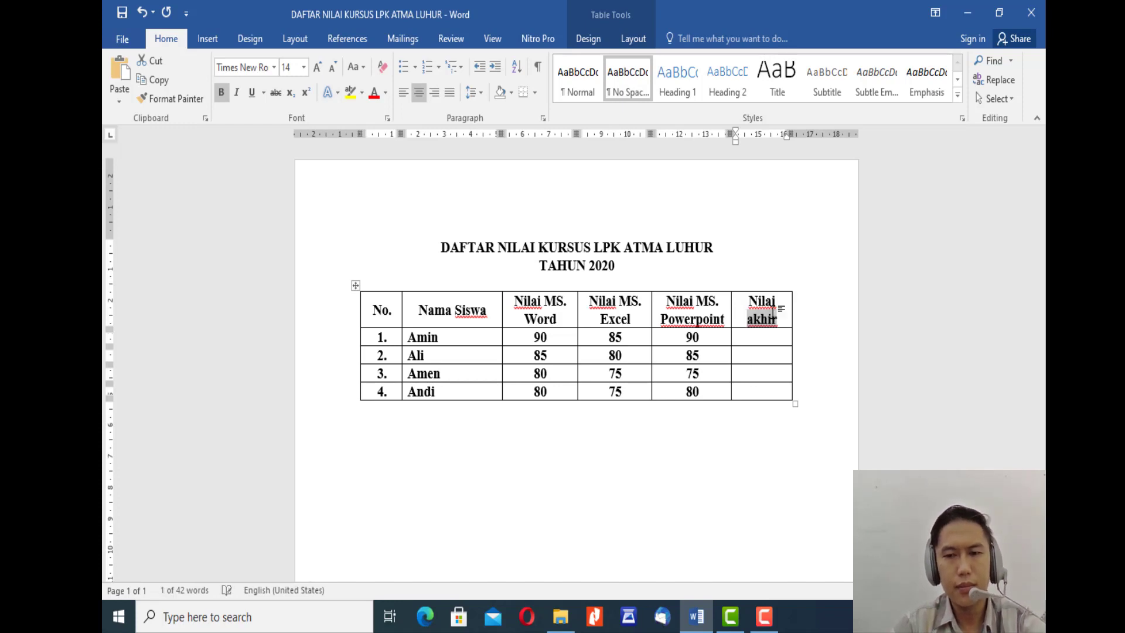
key("shift+F3")
key("Right")
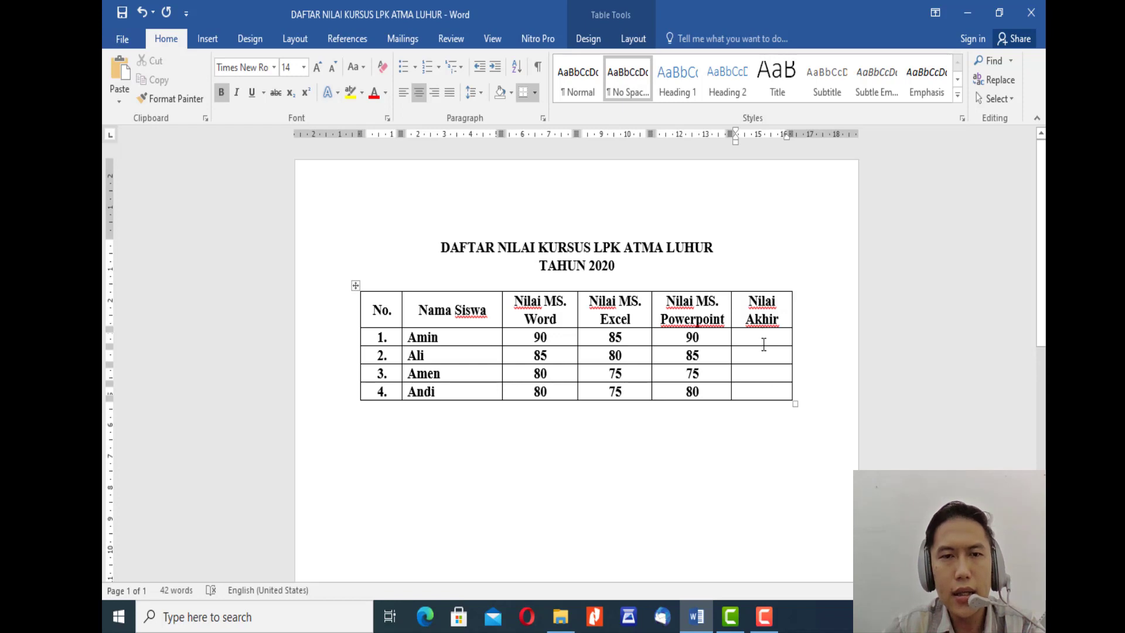
Step: Insert the formula =SUM(LEFT) in student row 1's Nilai Akhir cell
left_click(634, 44)
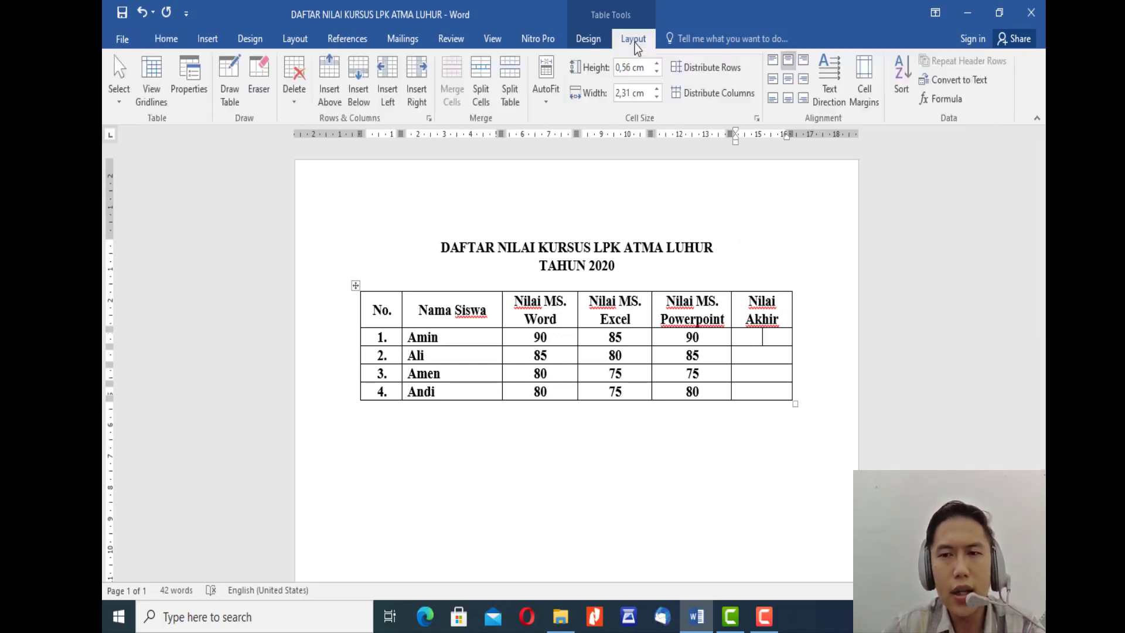
left_click(943, 102)
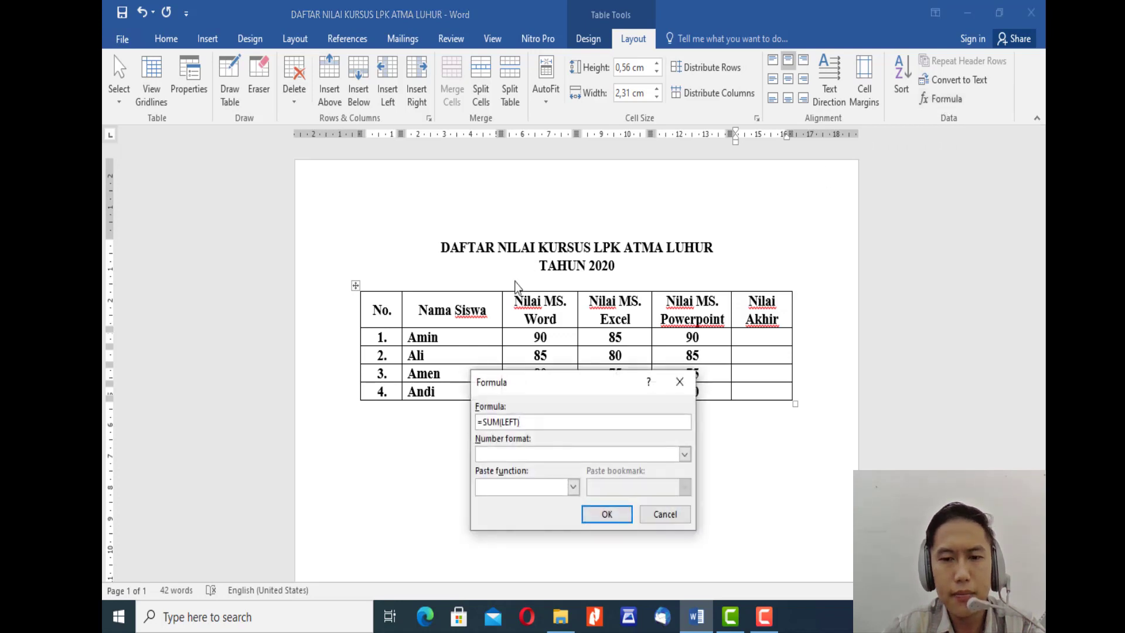
left_click_drag(577, 380, 696, 429)
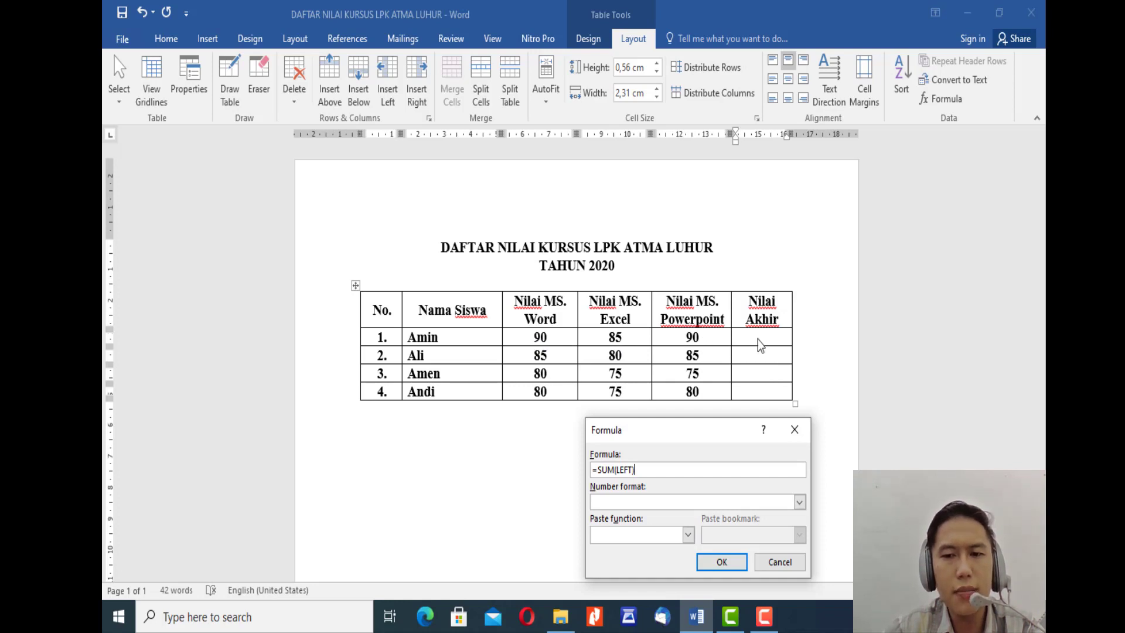
left_click(723, 561)
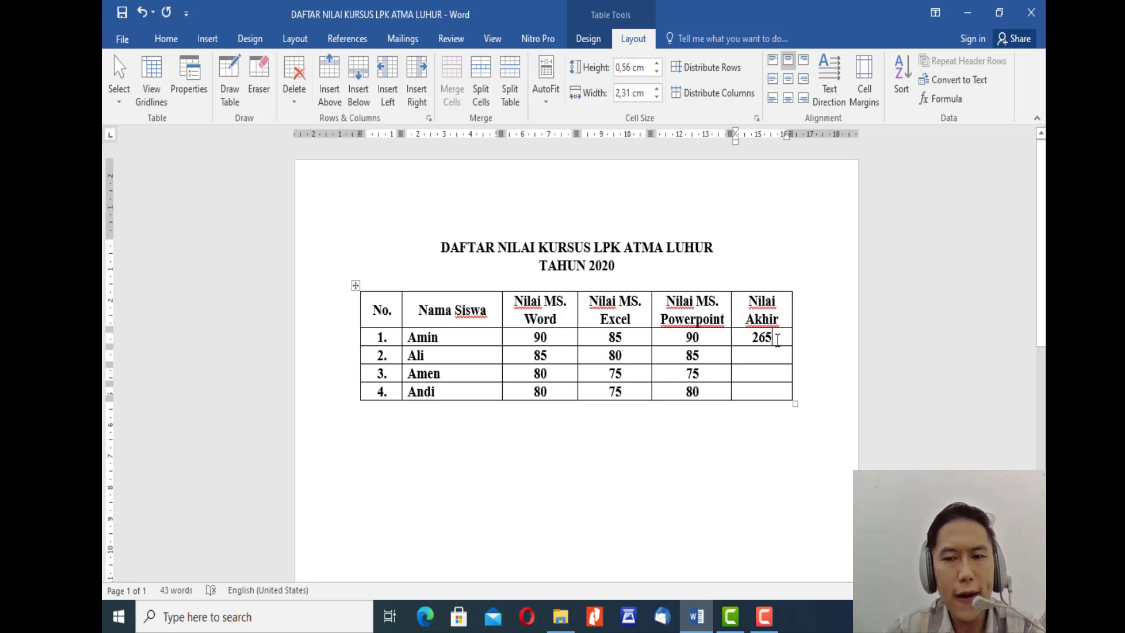
double_click(763, 339)
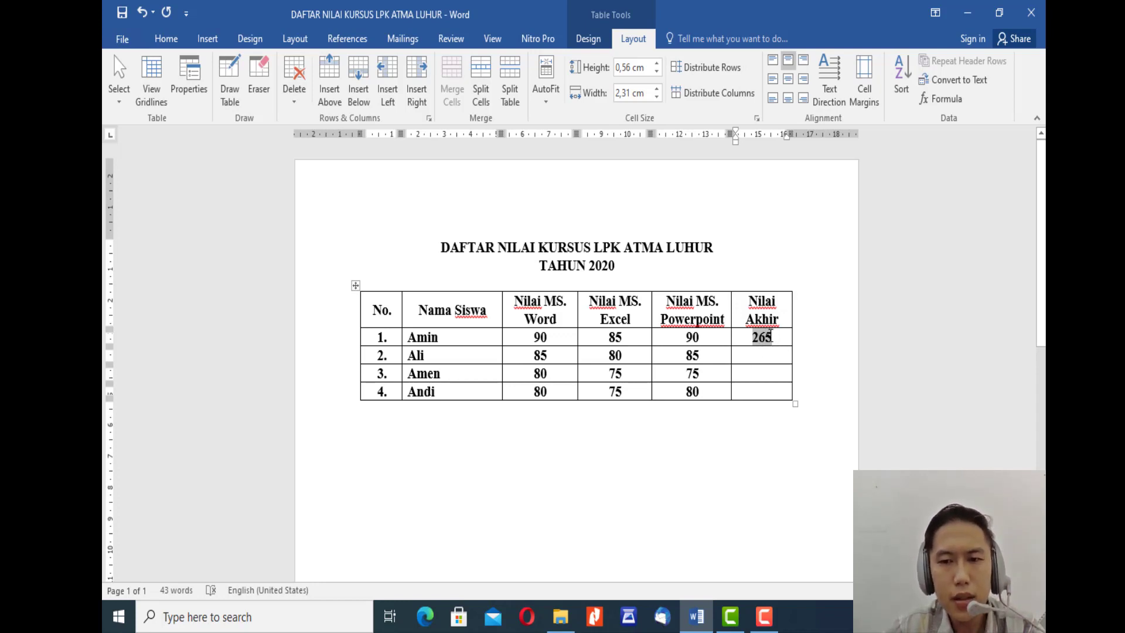
left_click(771, 338)
left_click_drag(762, 338, 747, 344)
left_click(696, 342)
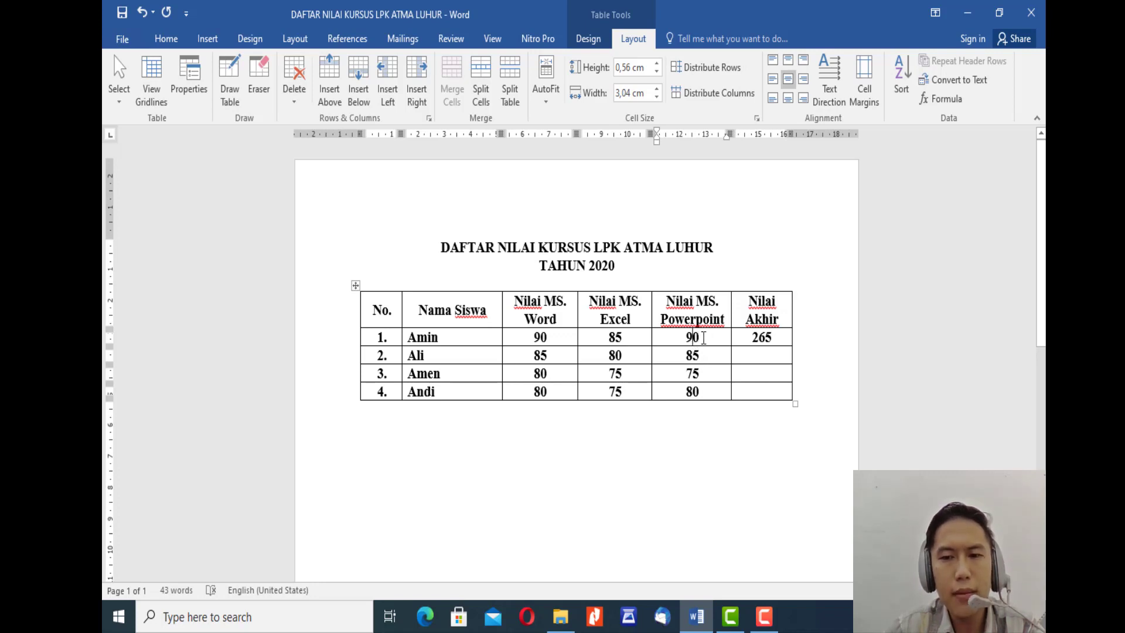
Step: Insert the formula =C3+D3+E3 in student row 2's Nilai Akhir cell, replacing the suggested formula
left_click(783, 338)
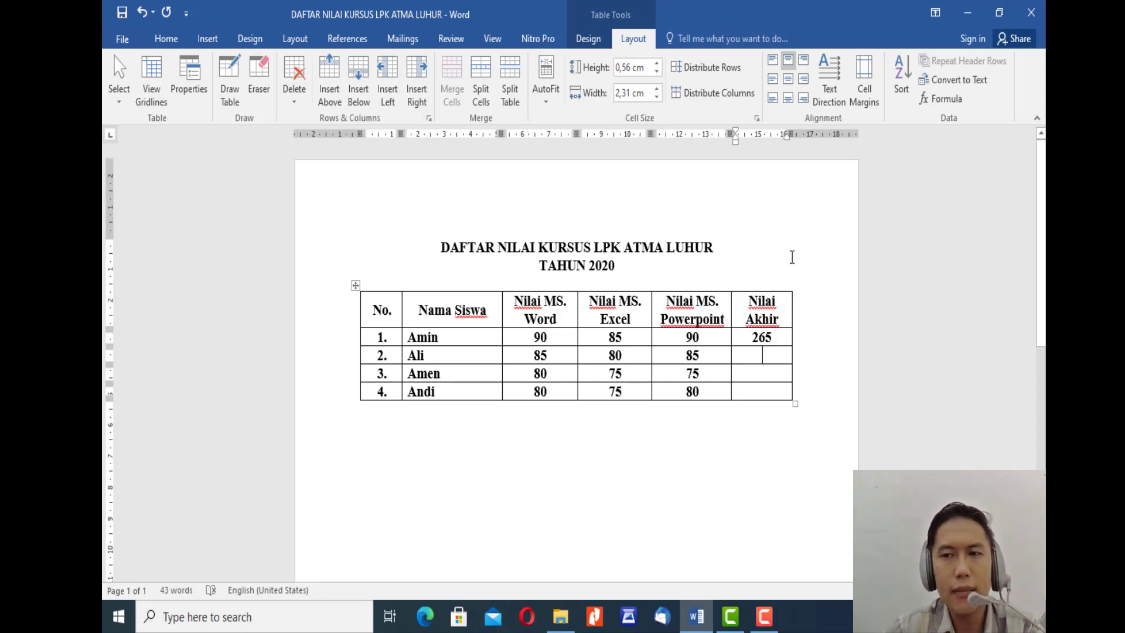
left_click(944, 99)
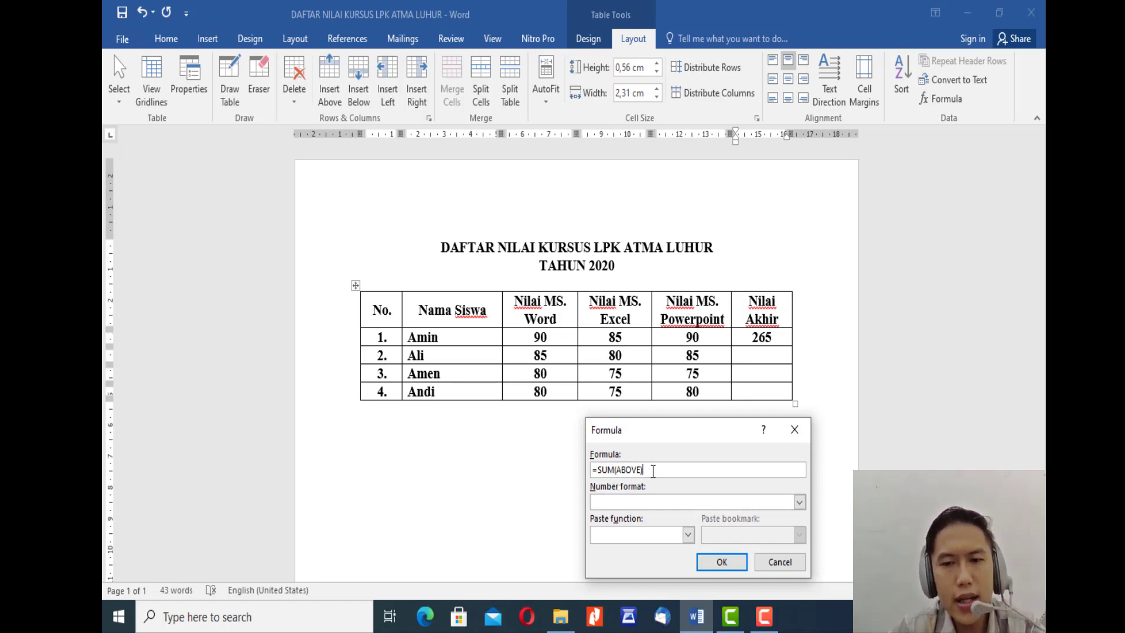
key("shift+Left")
key("shift+Left")
key("shift+Left")
key("shift+Left")
key("shift+Left")
key("shift+Left")
key("shift+Left")
key("shift+Left")
key("shift+Left")
key("shift+Left")
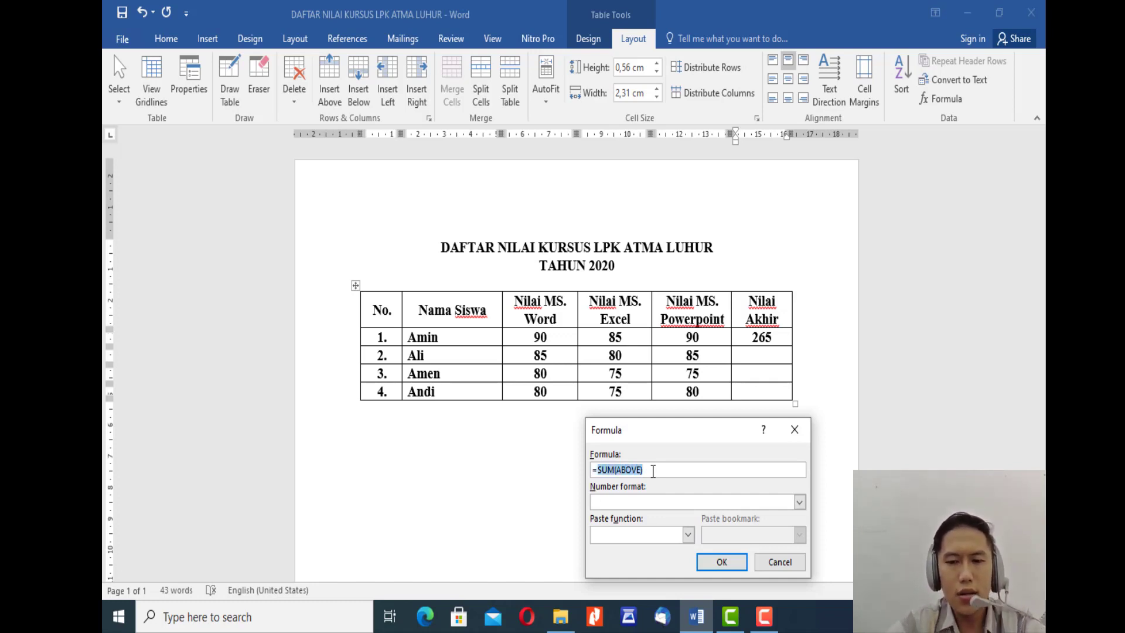
key("BackSpace")
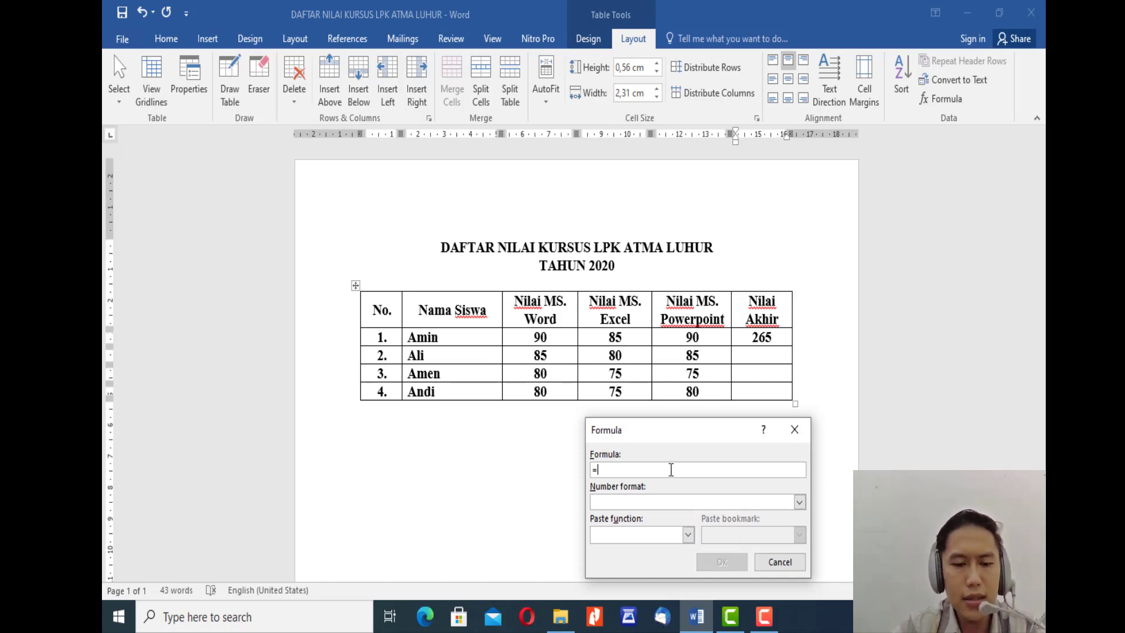
type("C3+")
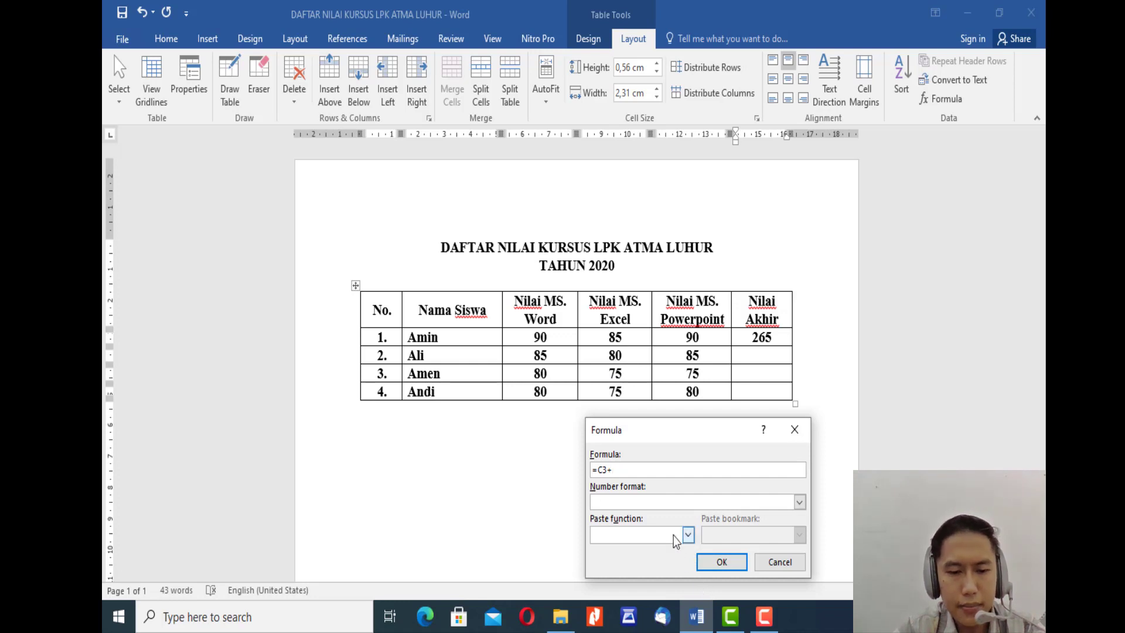
type("D3")
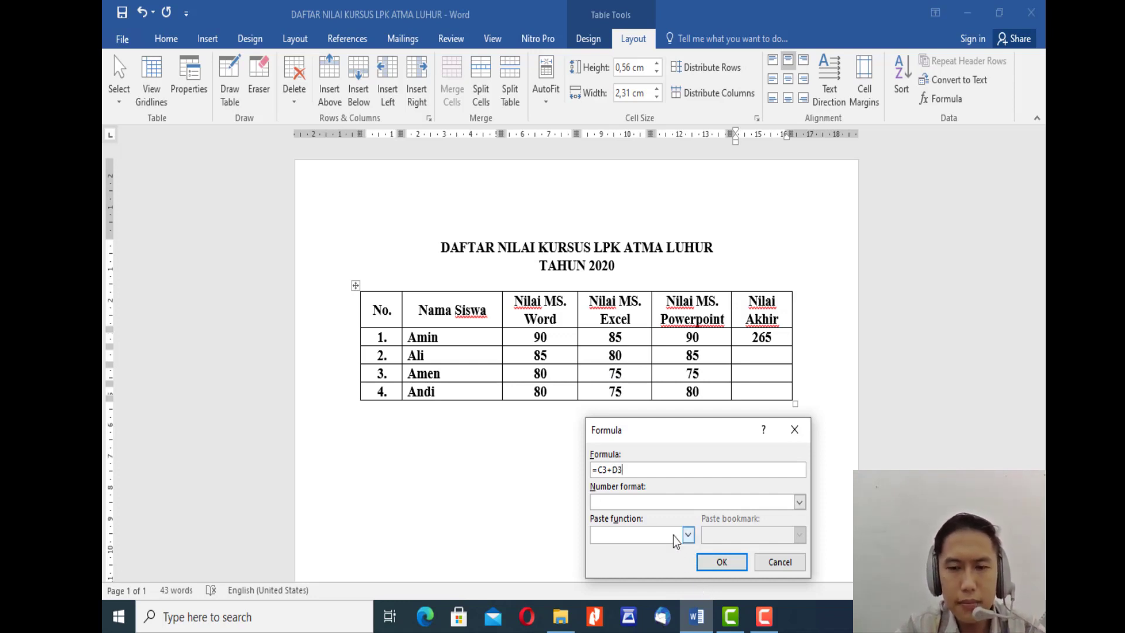
type("+")
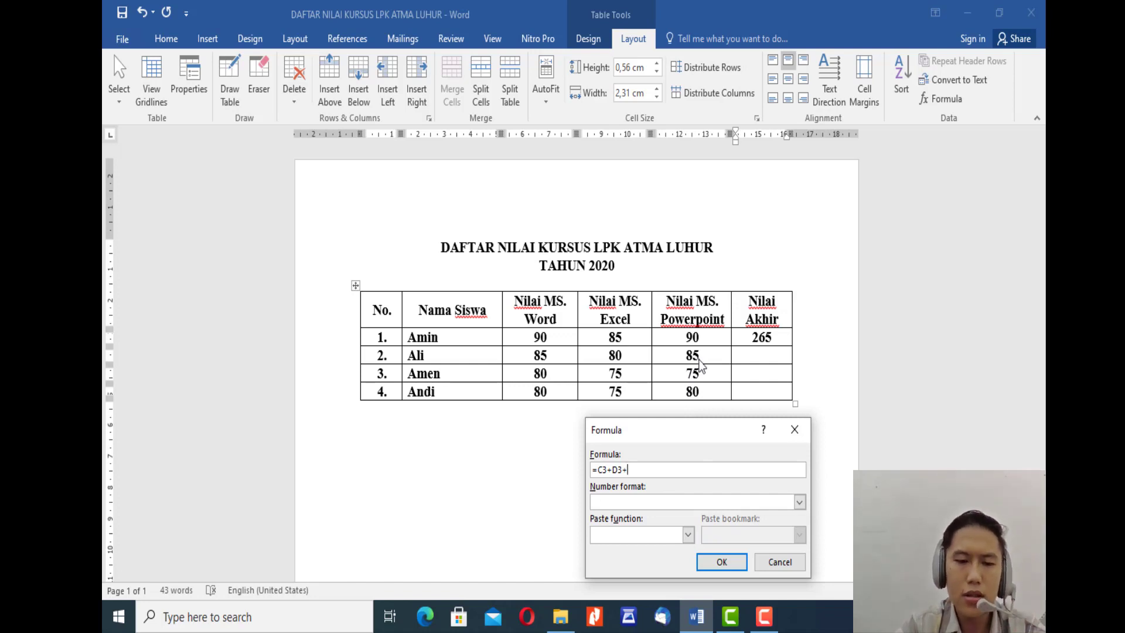
type("E3")
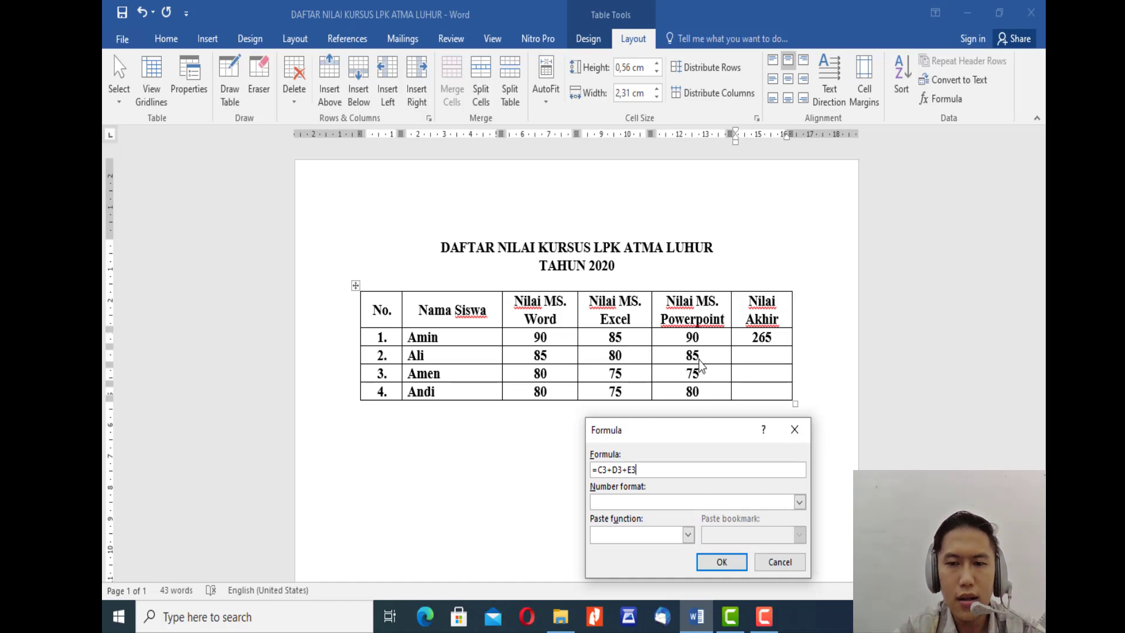
left_click(714, 564)
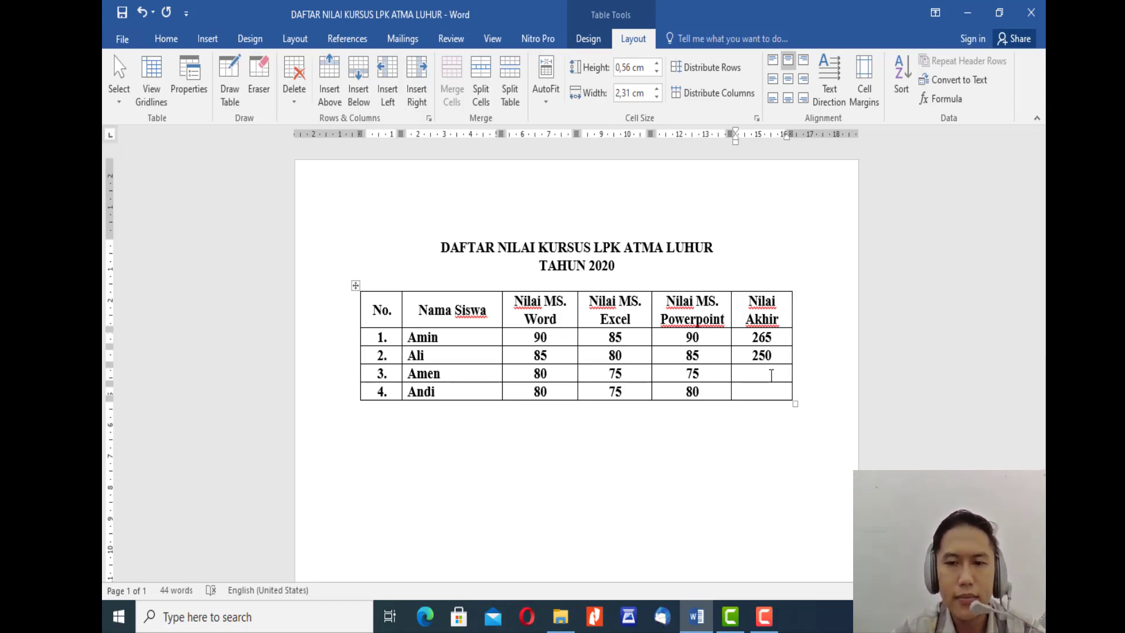
Step: Insert the formula =SUM(C4:E4) in student row 3's Nilai Akhir cell, replacing the suggested argument
left_click(942, 101)
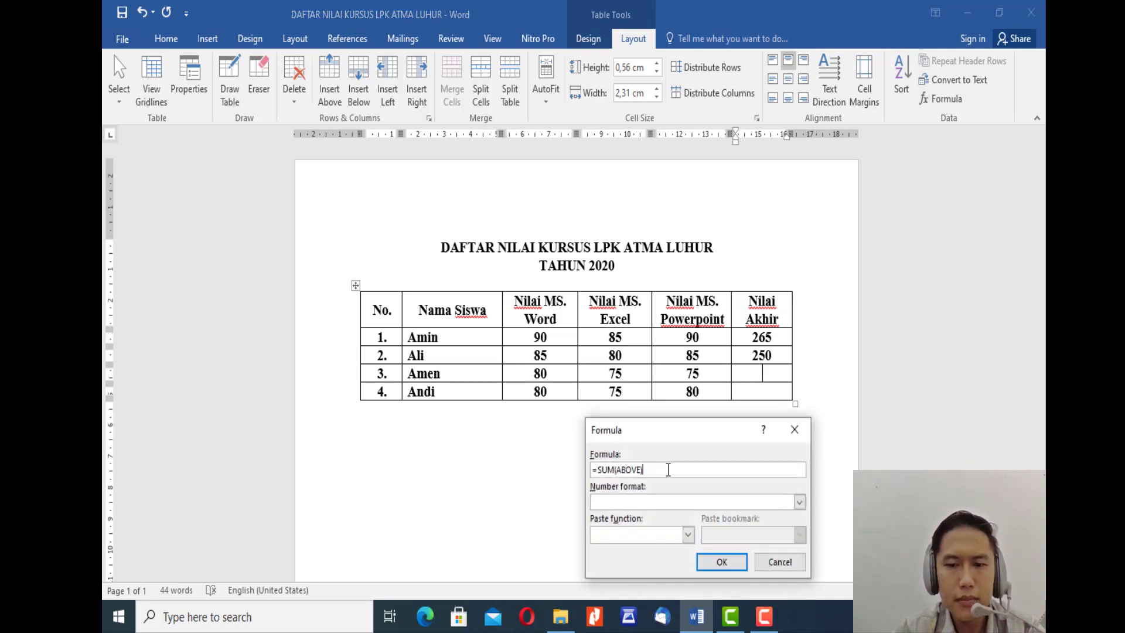
key("shift+Left")
key("shift+Left")
key("shift+Left")
key("shift+Left")
key("shift+Left")
key("shift+Left")
key("shift+Left")
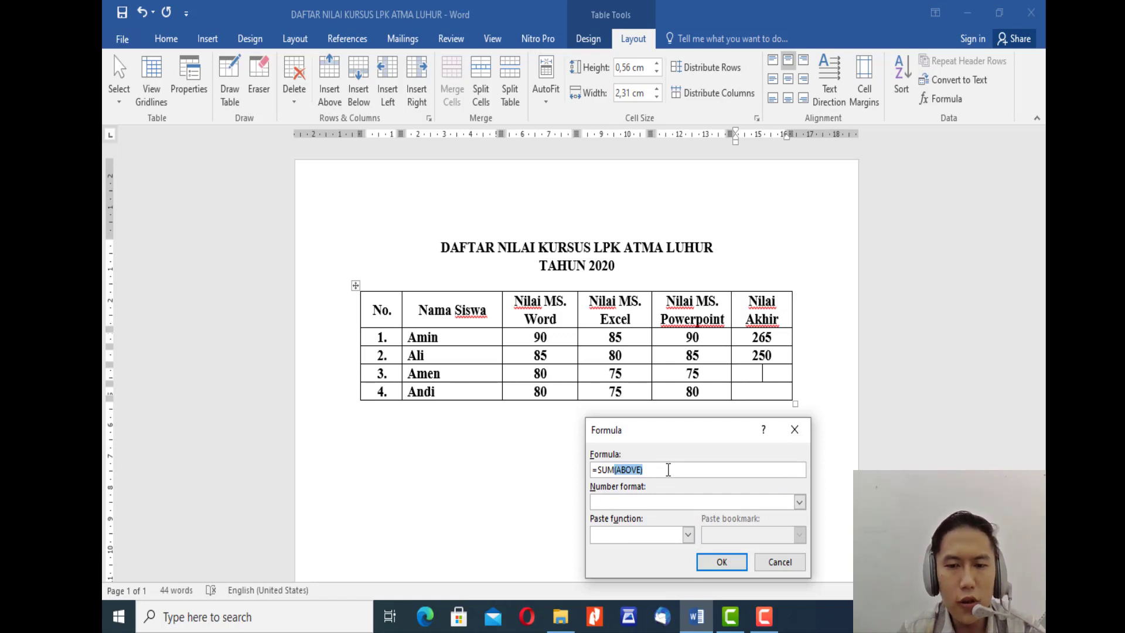
key("Right")
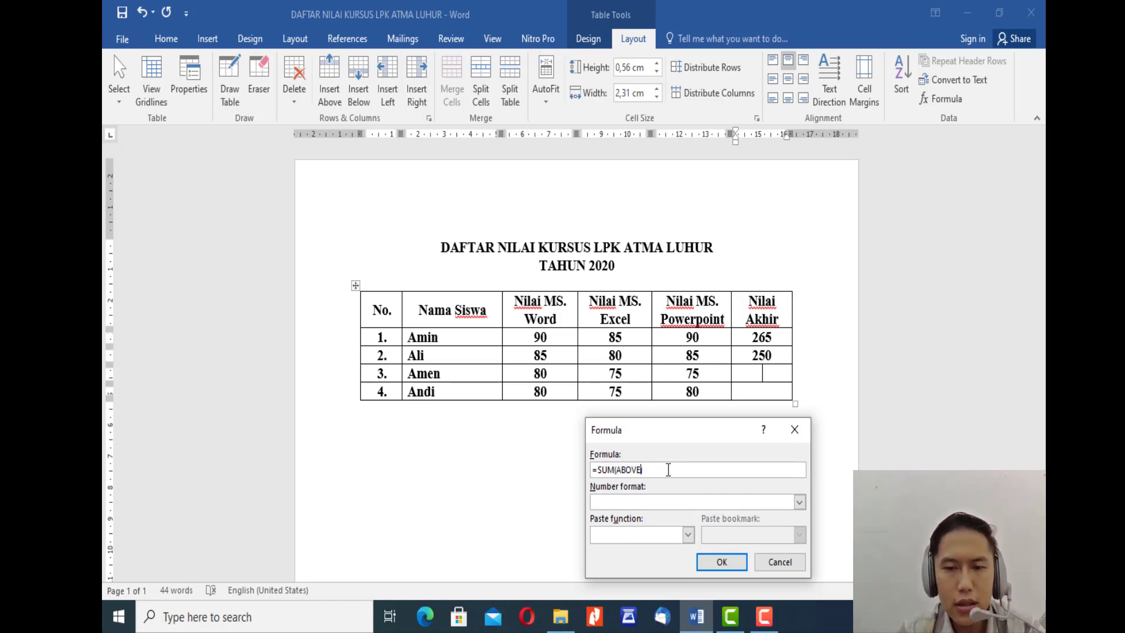
key("shift+Left")
key("shift+Left")
key("Right")
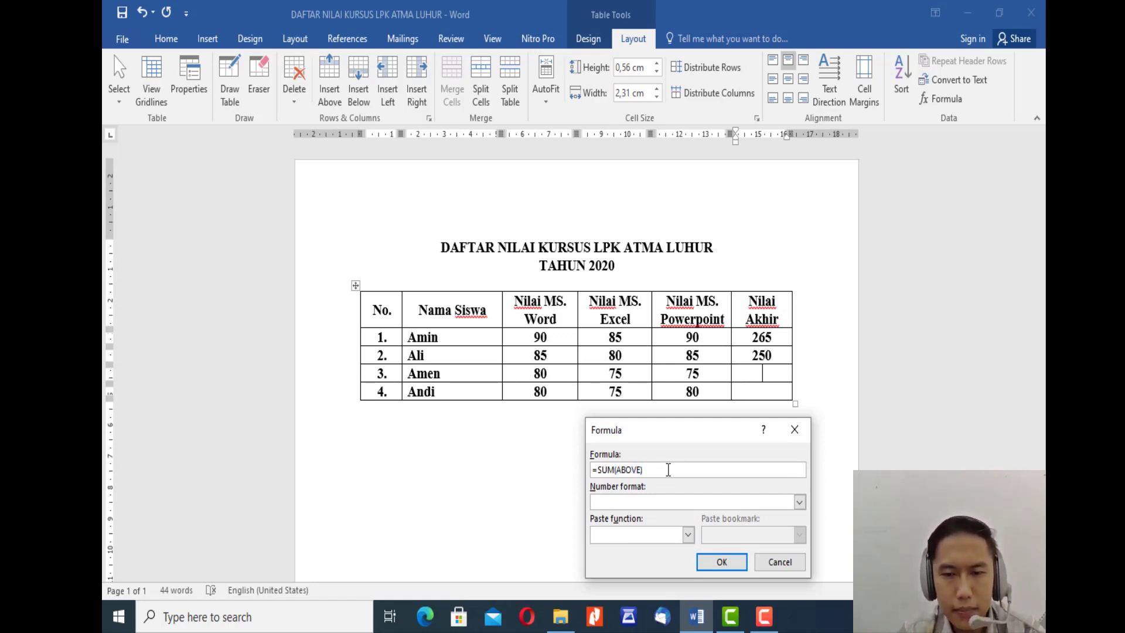
key("shift+Left")
key("shift+Left")
key("shift+Left")
key("shift+Left")
key("shift+Left")
key("shift+Left")
key("shift+Left")
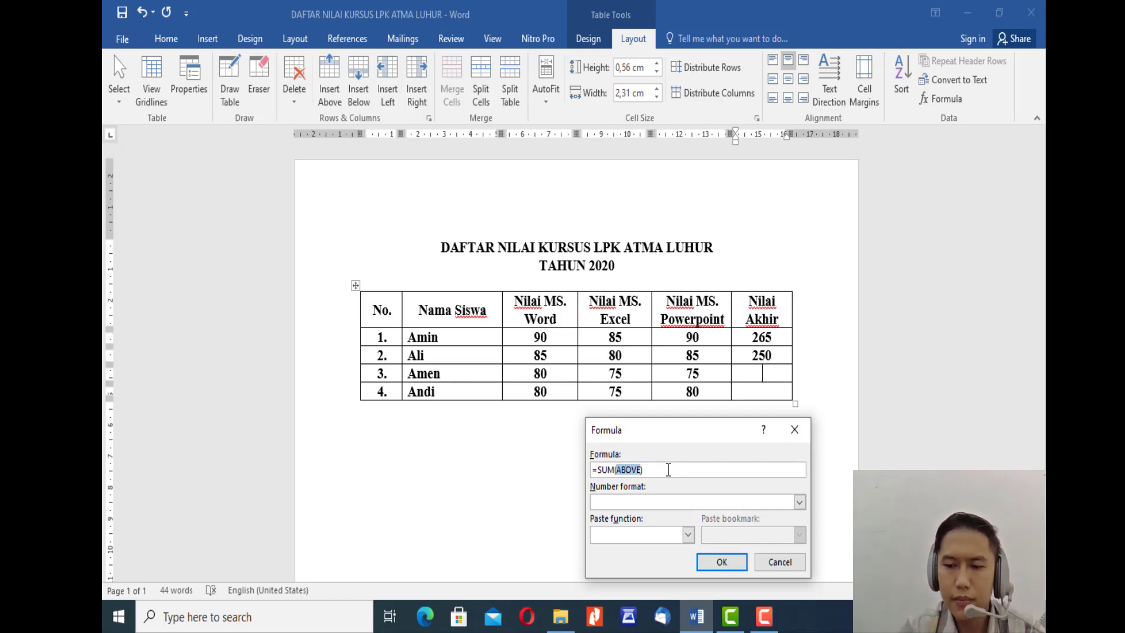
key("BackSpace")
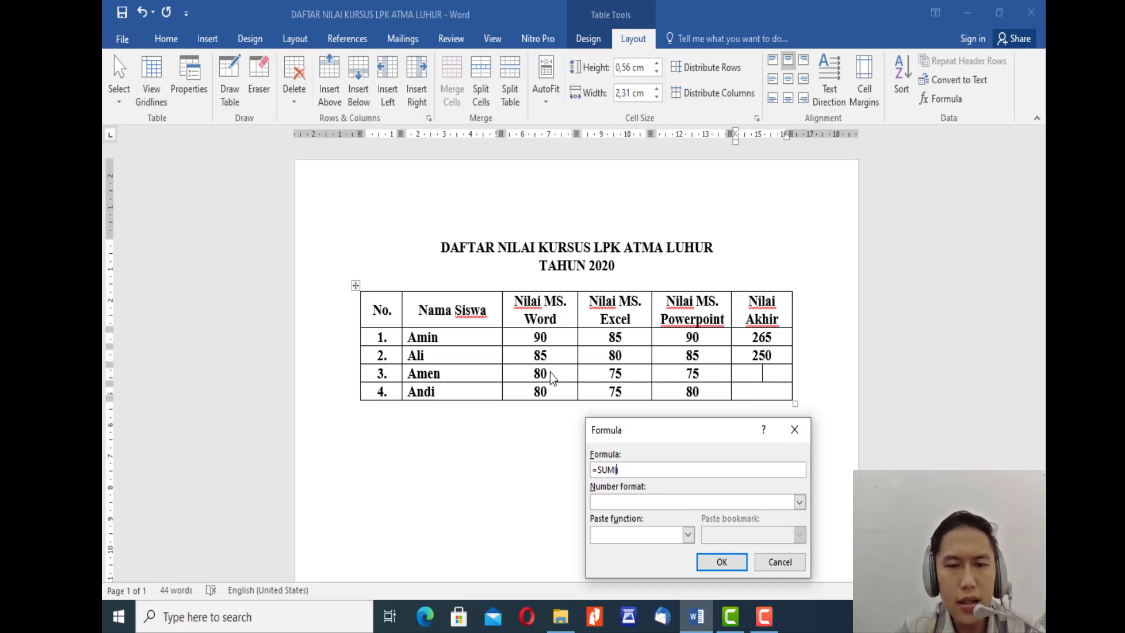
left_click(618, 471)
type("C4")
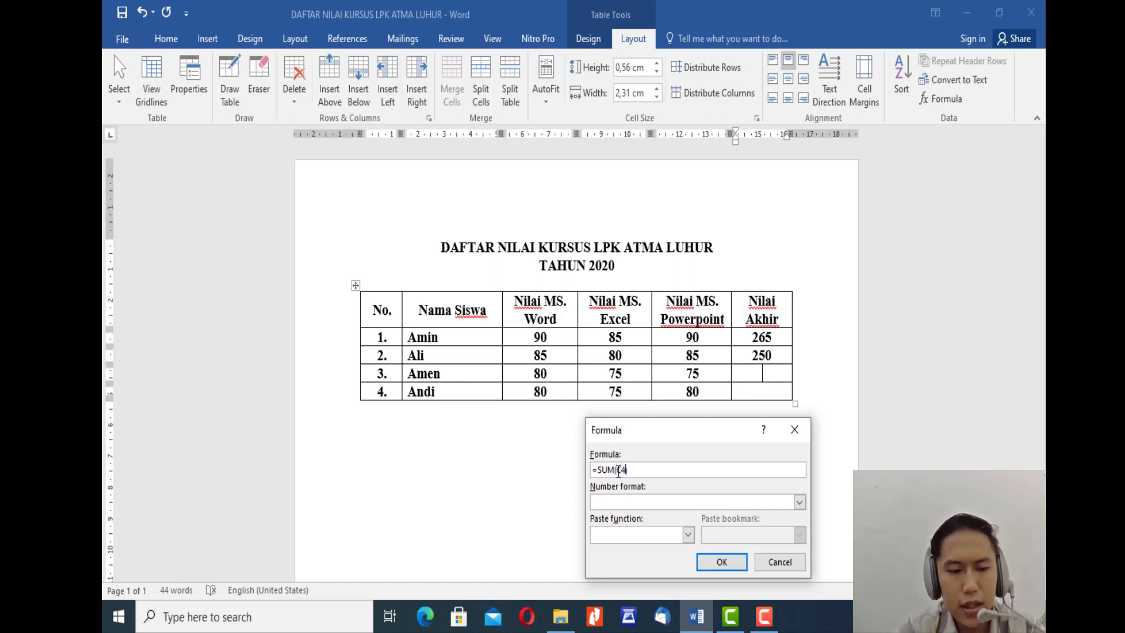
type(":E")
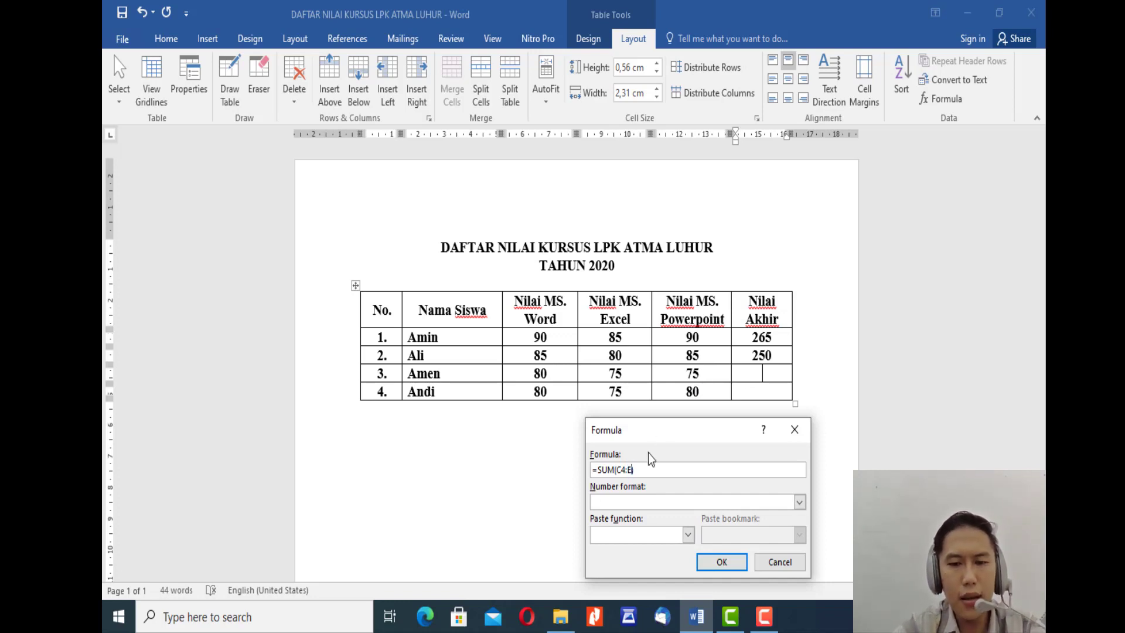
type("4")
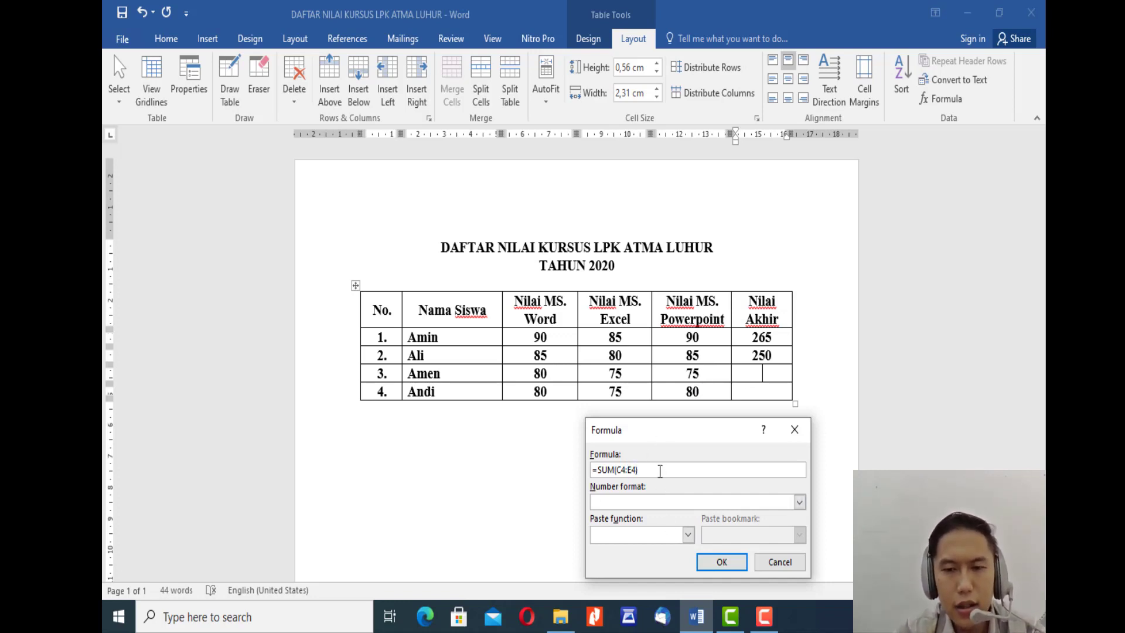
left_click(724, 564)
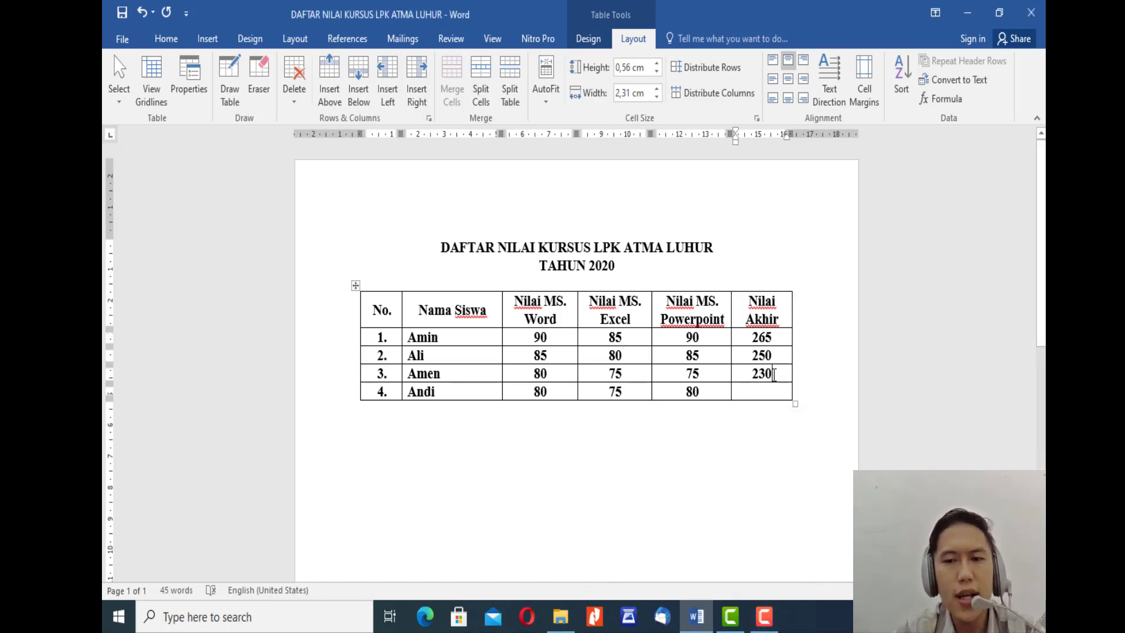
left_click(763, 375)
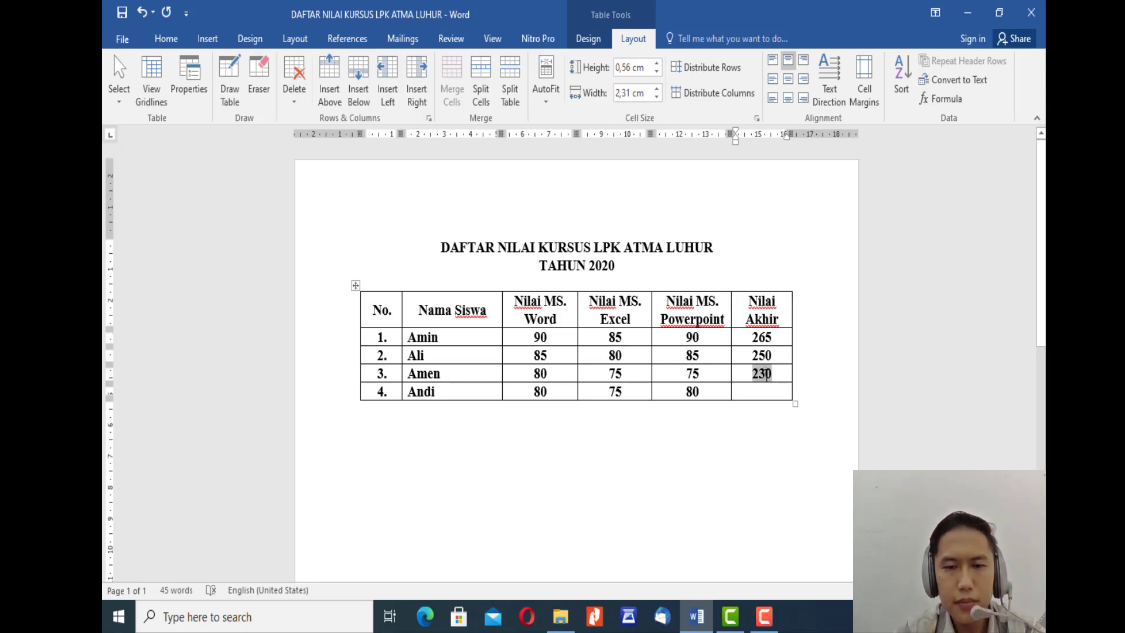
Step: Insert the formula =SUM(C5:E5) in student row 4's Nilai Akhir cell, replacing the suggested argument
left_click(765, 390)
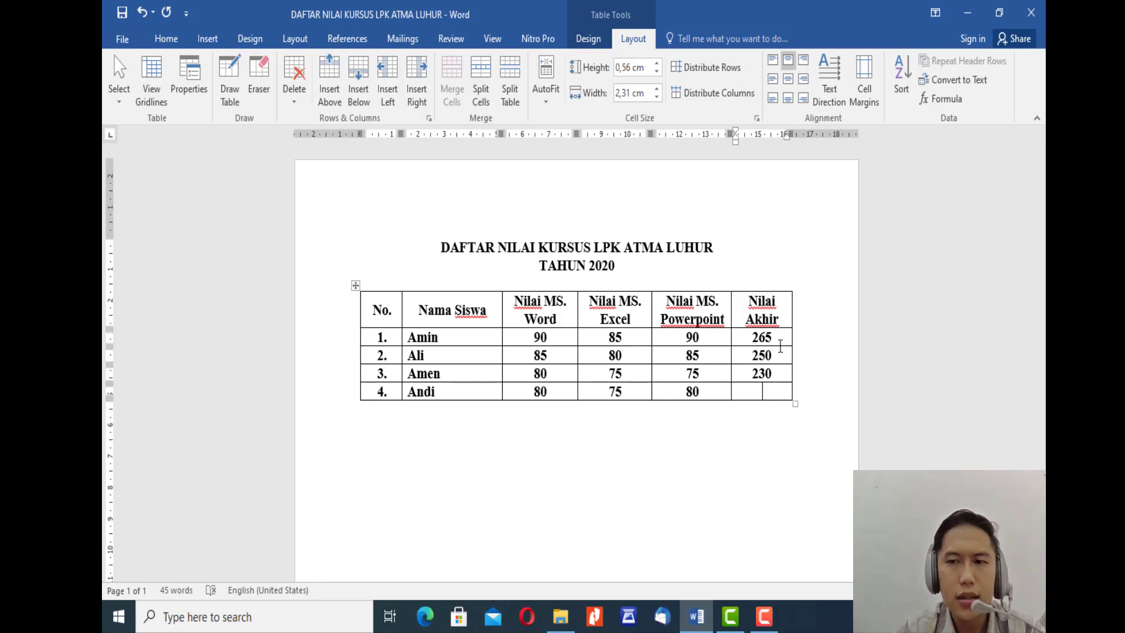
left_click(940, 99)
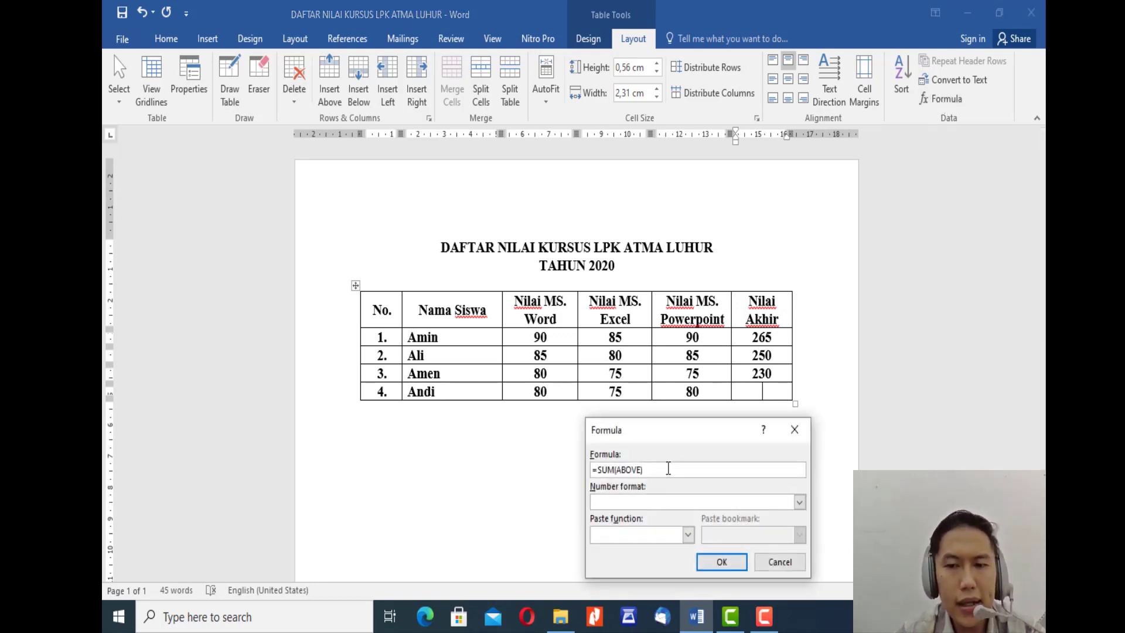
key("shift+Left")
key("shift+Left")
key("shift+Left")
key("shift+Left")
key("shift+Left")
key("shift+Left")
key("shift+Left")
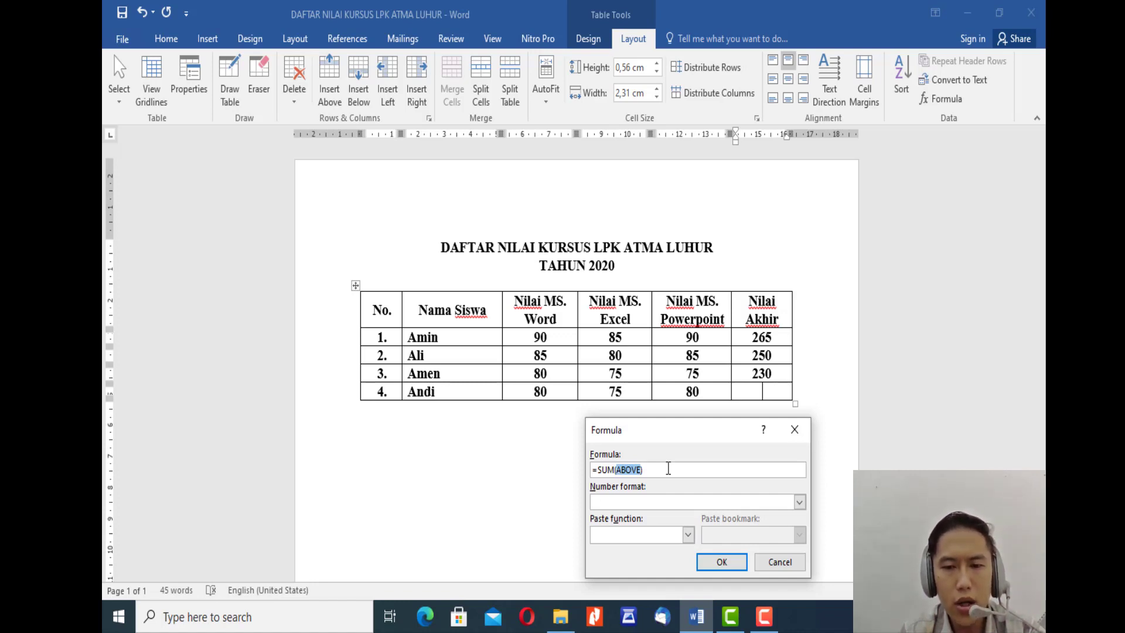
key("BackSpace")
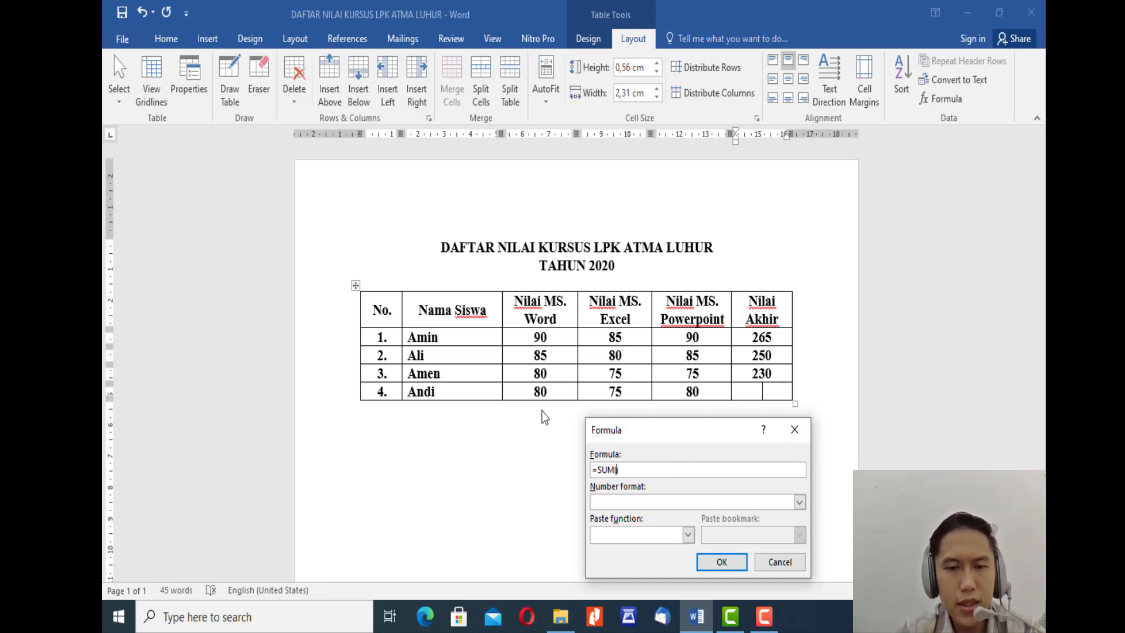
type("C")
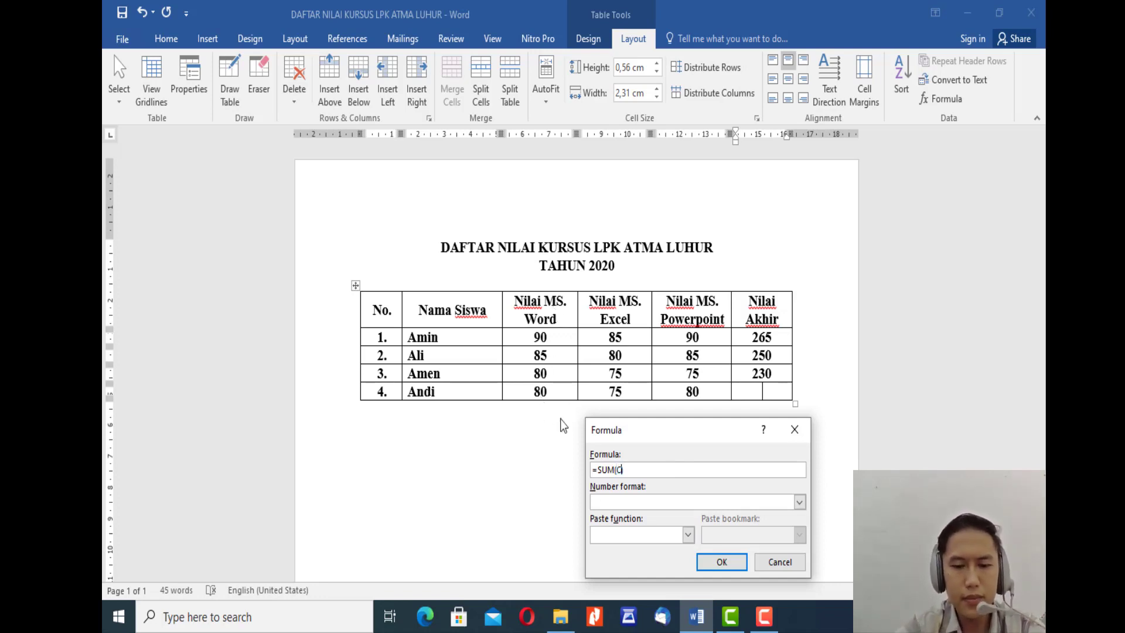
type("5:")
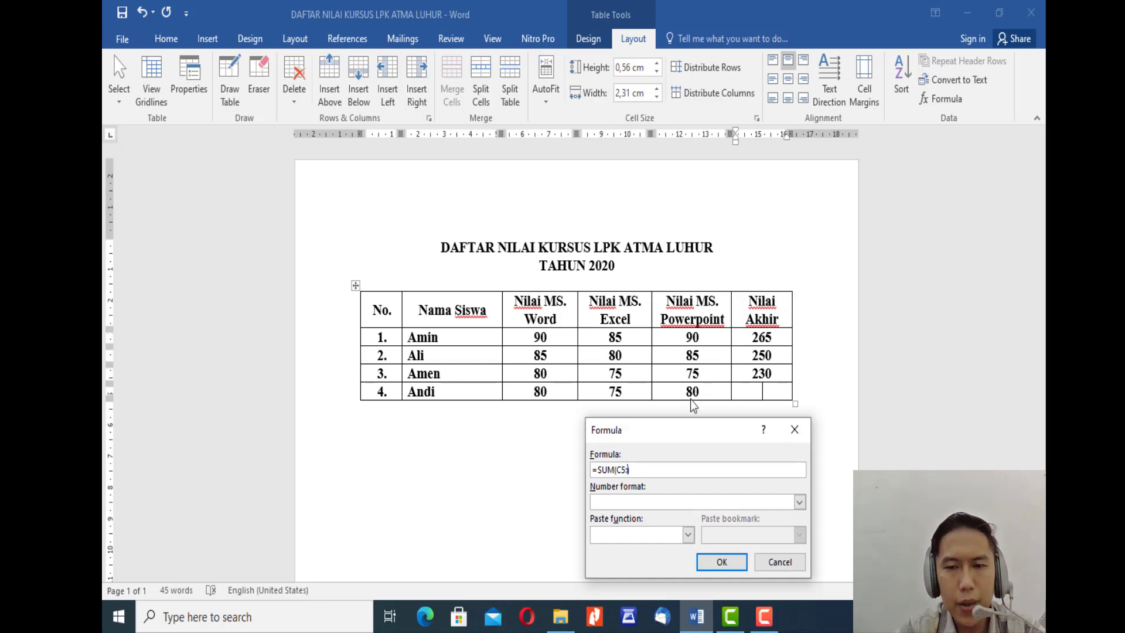
type("E5")
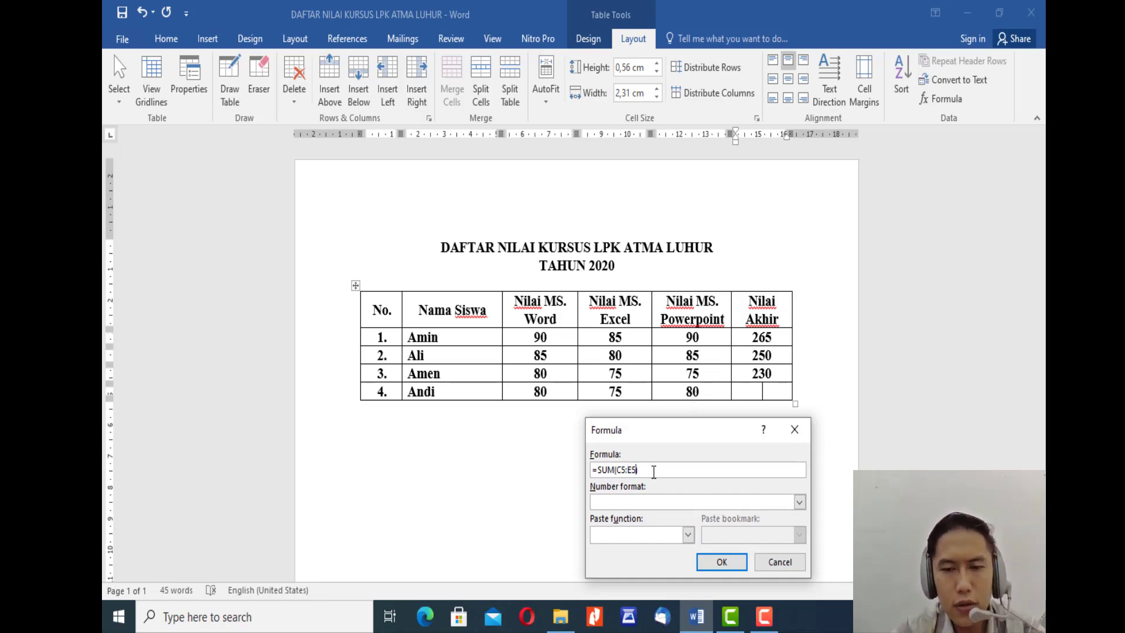
left_click(722, 562)
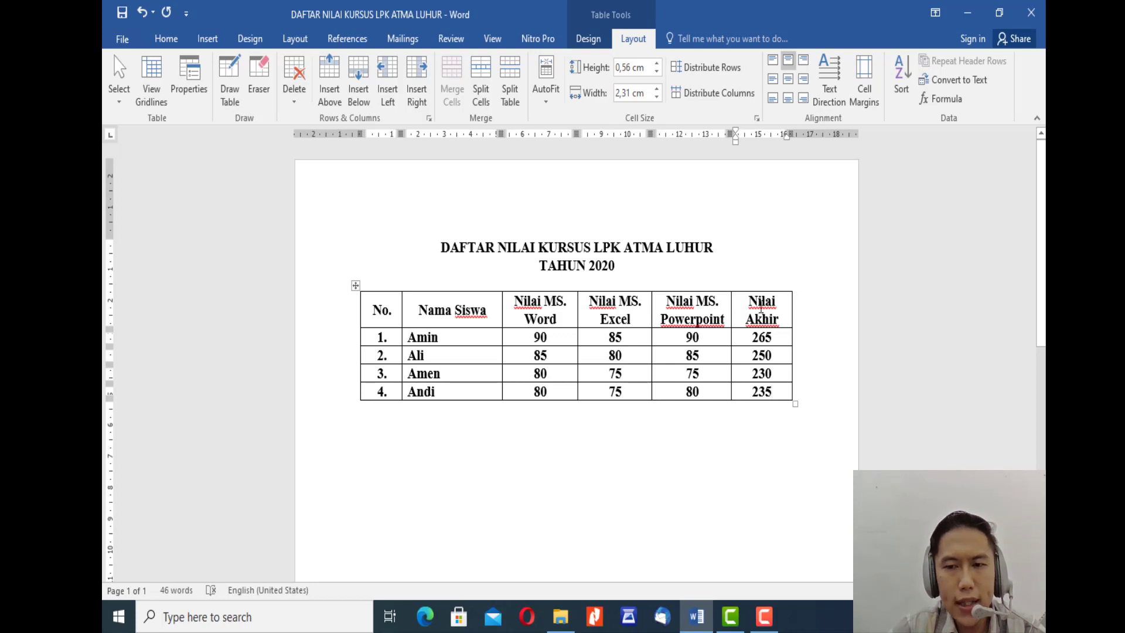
left_click(767, 289)
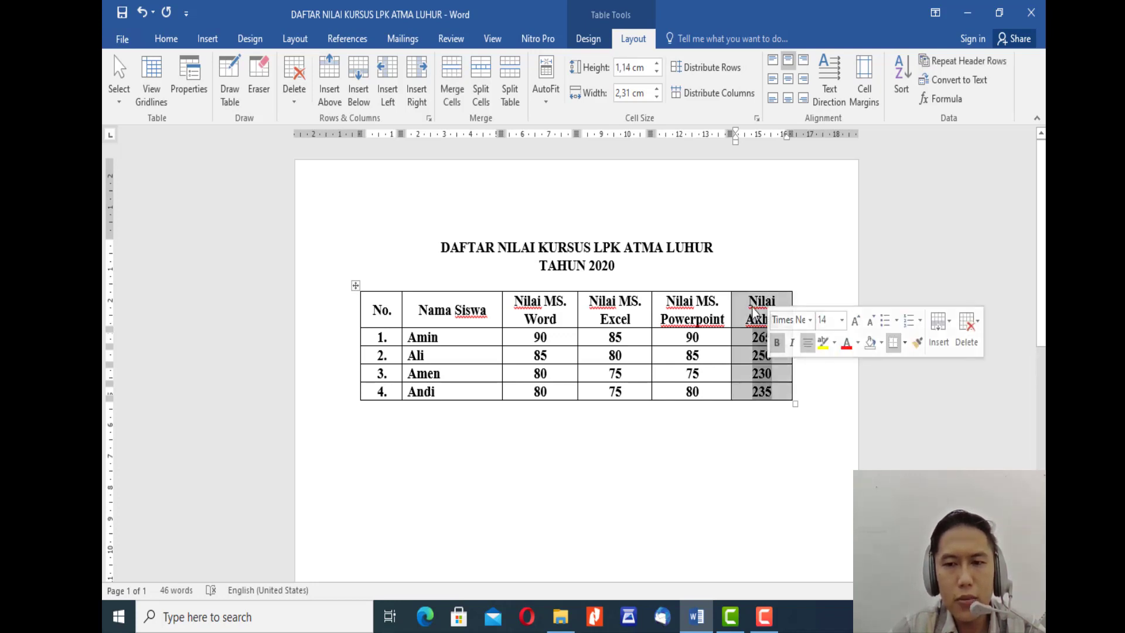
right_click(754, 315)
key("Escape")
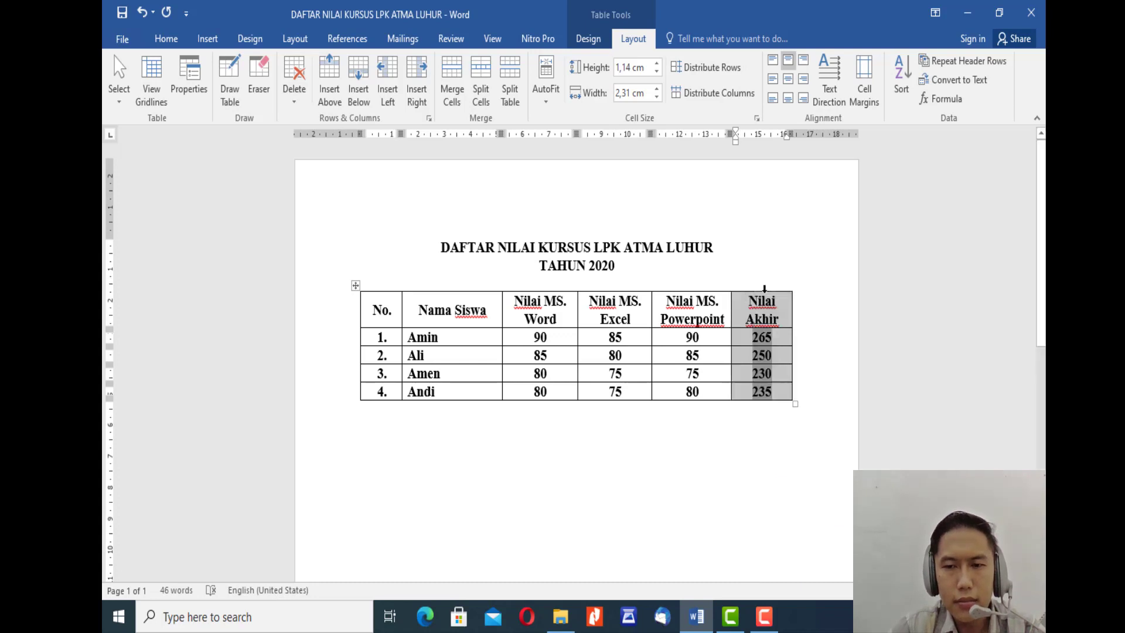
left_click(783, 298)
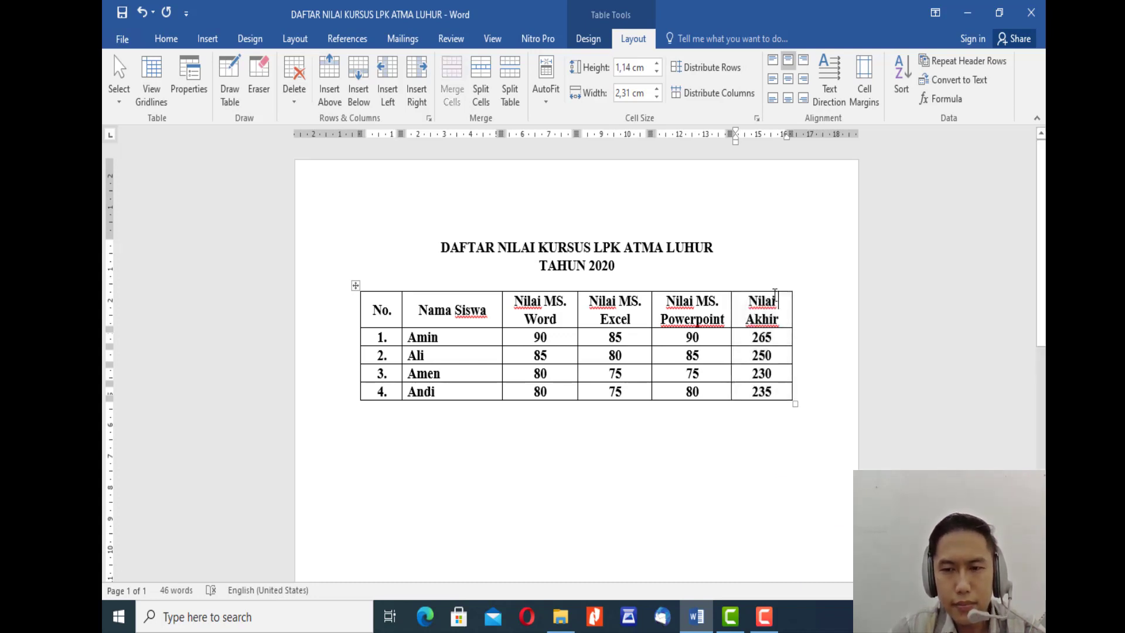
left_click(782, 288)
left_click(782, 301)
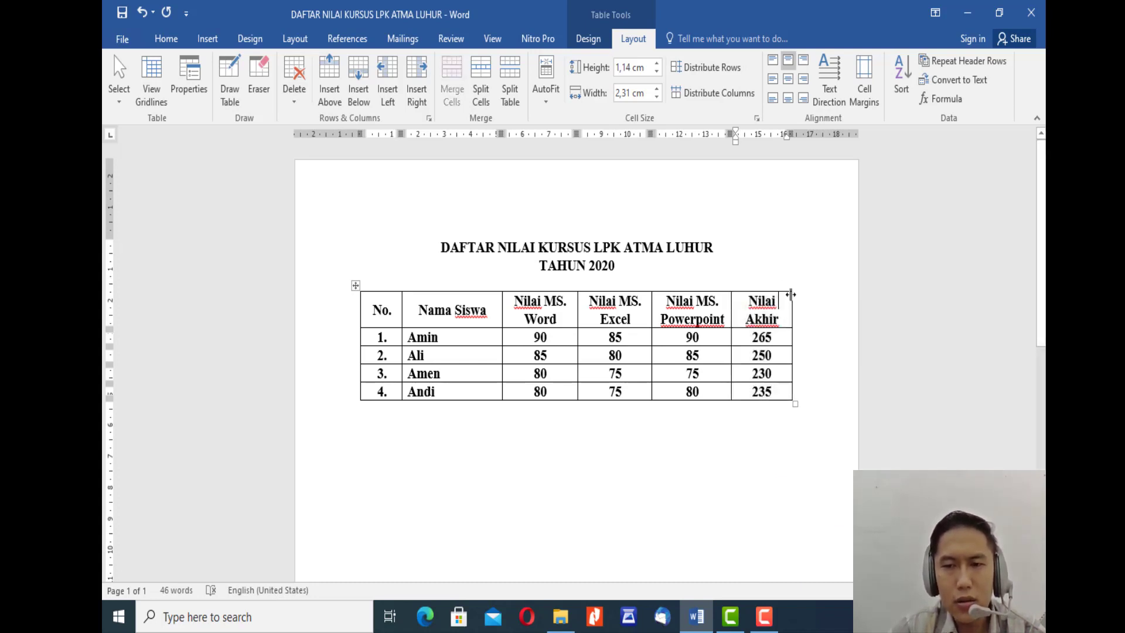
Step: Add a new column to the right of the Nilai Akhir column and enter the header "Nilai Rata-Rata"
mouse_move(793, 292)
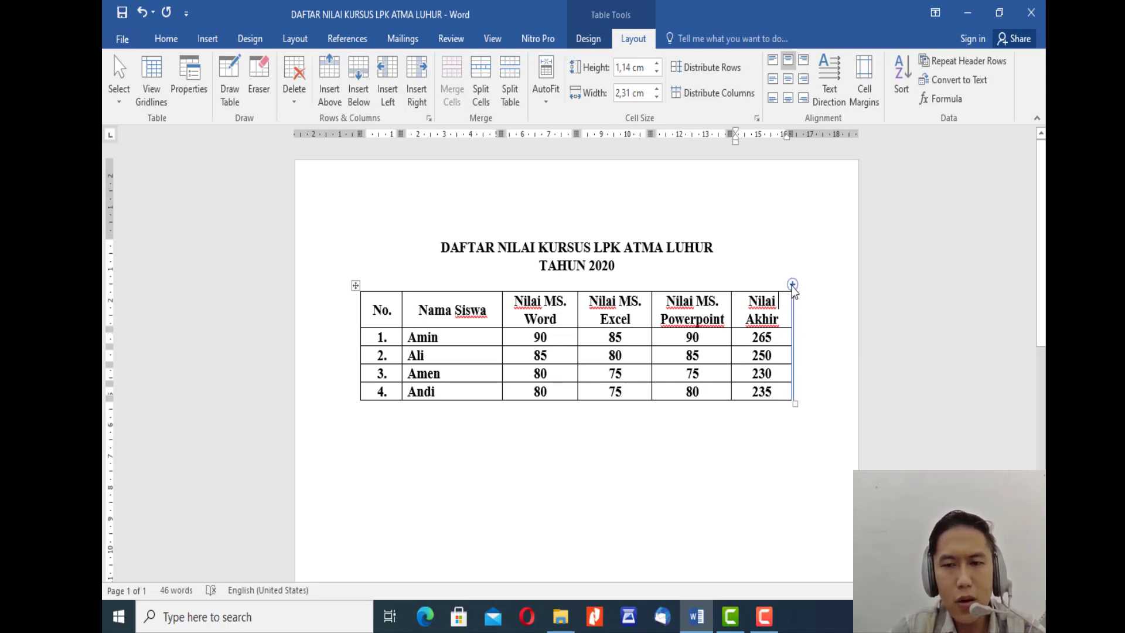
left_click(792, 284)
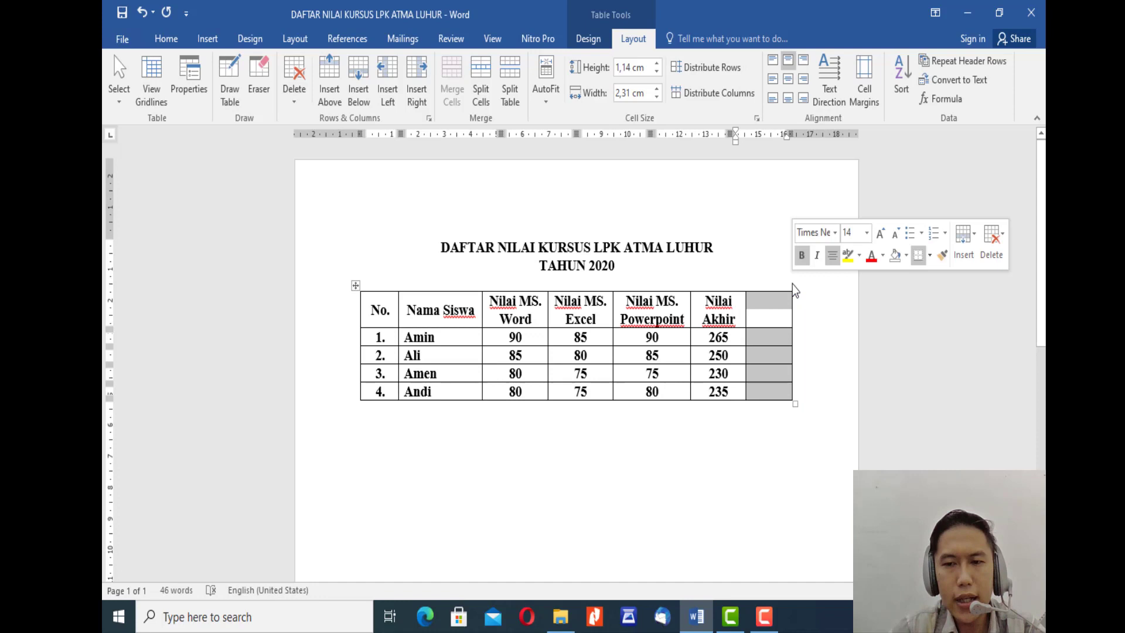
left_click(763, 307)
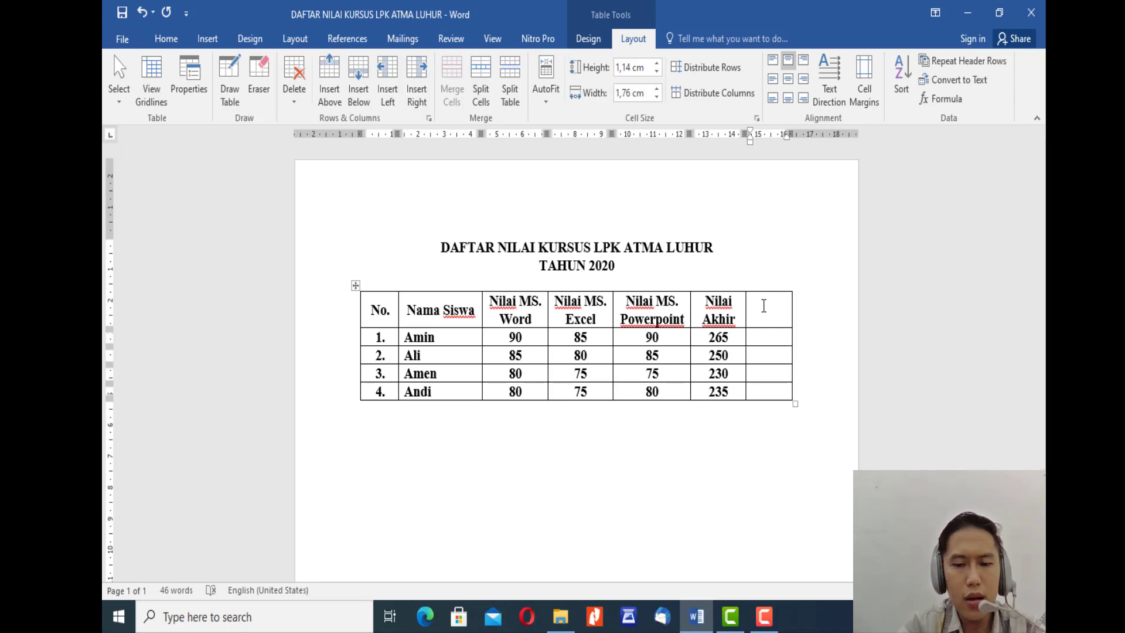
type("NILAI")
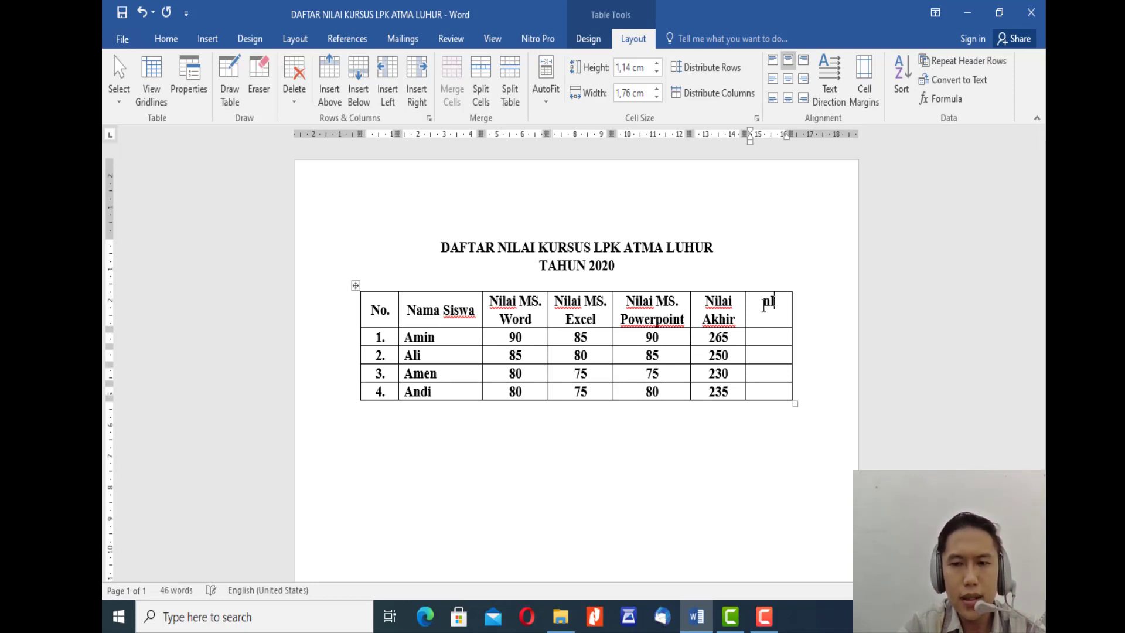
type(" R")
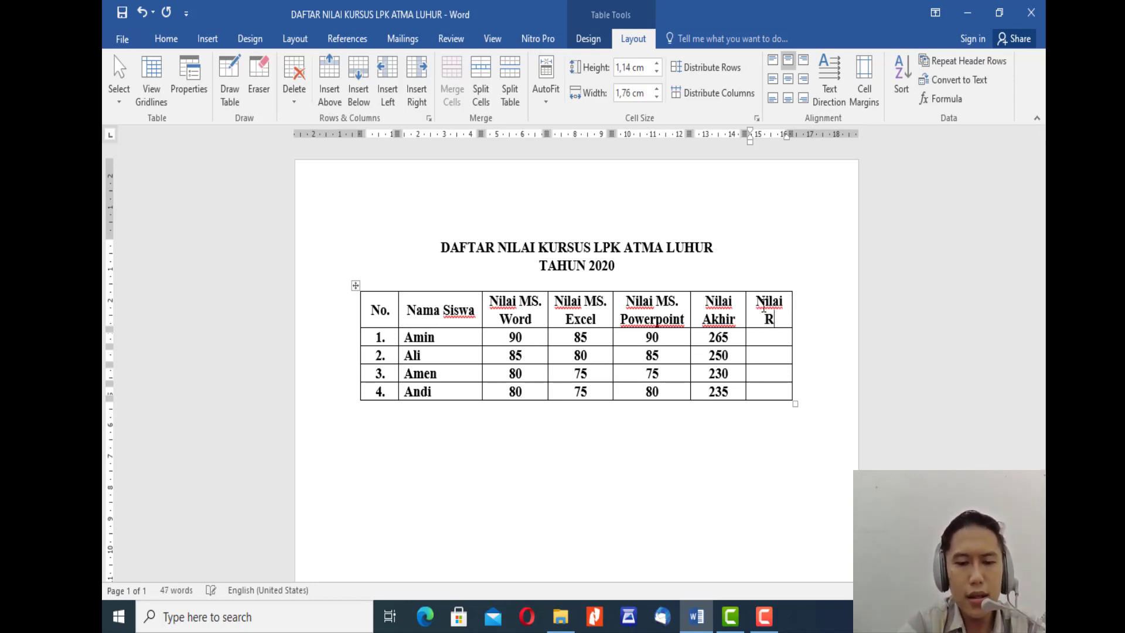
type("ata-Rata")
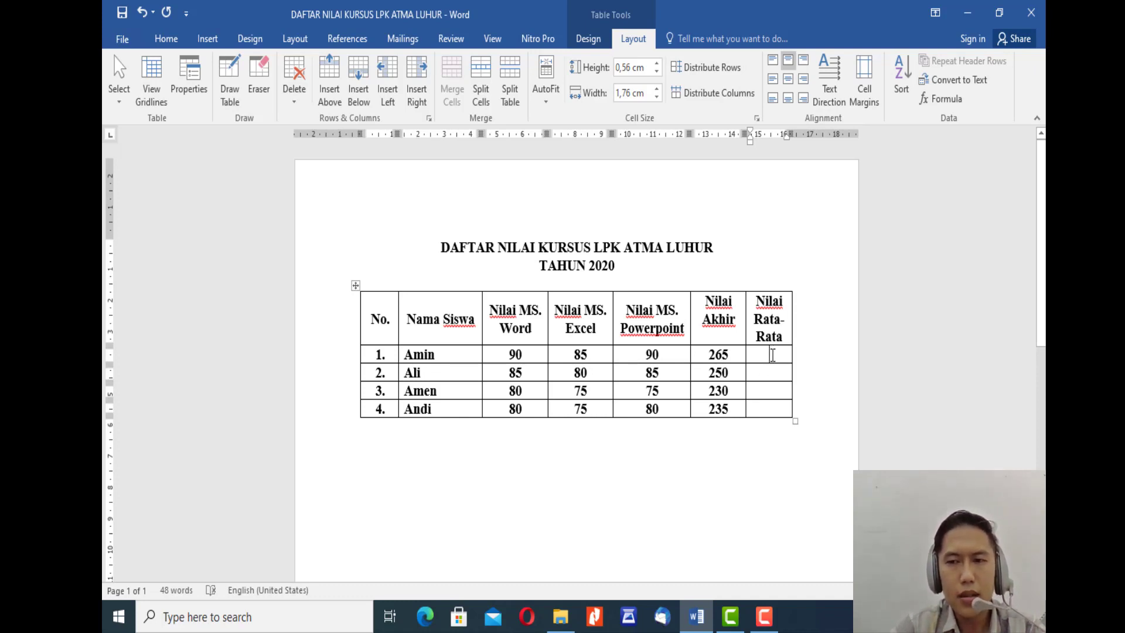
Step: Start a formula in student row 1's Nilai Rata-Rata cell and replace its suggested SUM function with AVERAGE
left_click(947, 101)
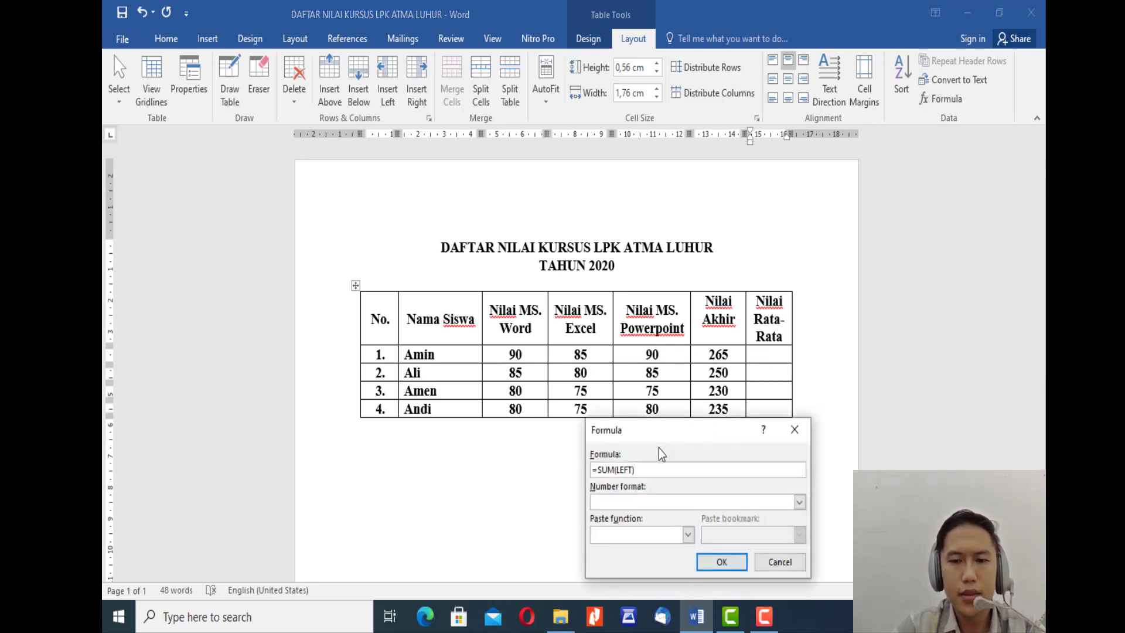
left_click_drag(678, 433, 683, 448)
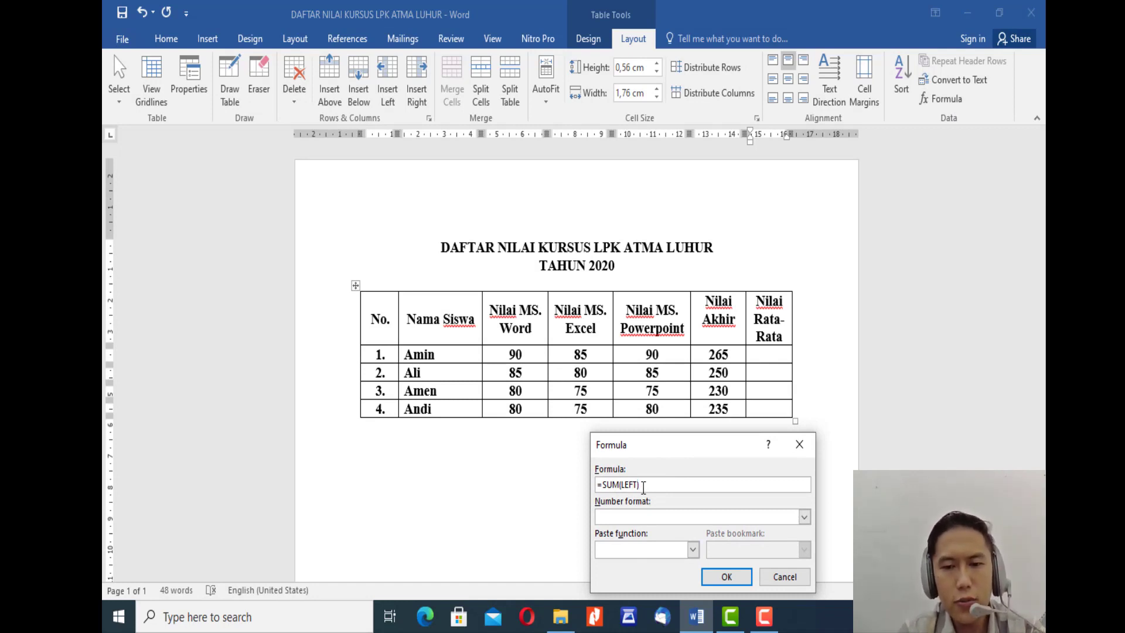
key("shift+Left")
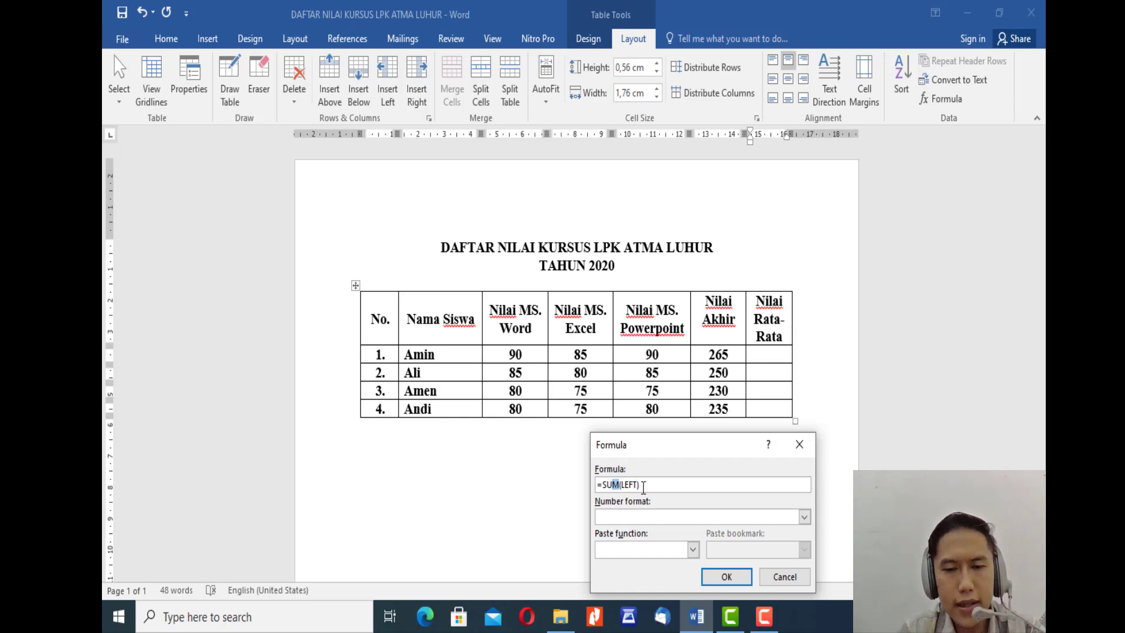
key("shift+Left")
key("shift+Left")
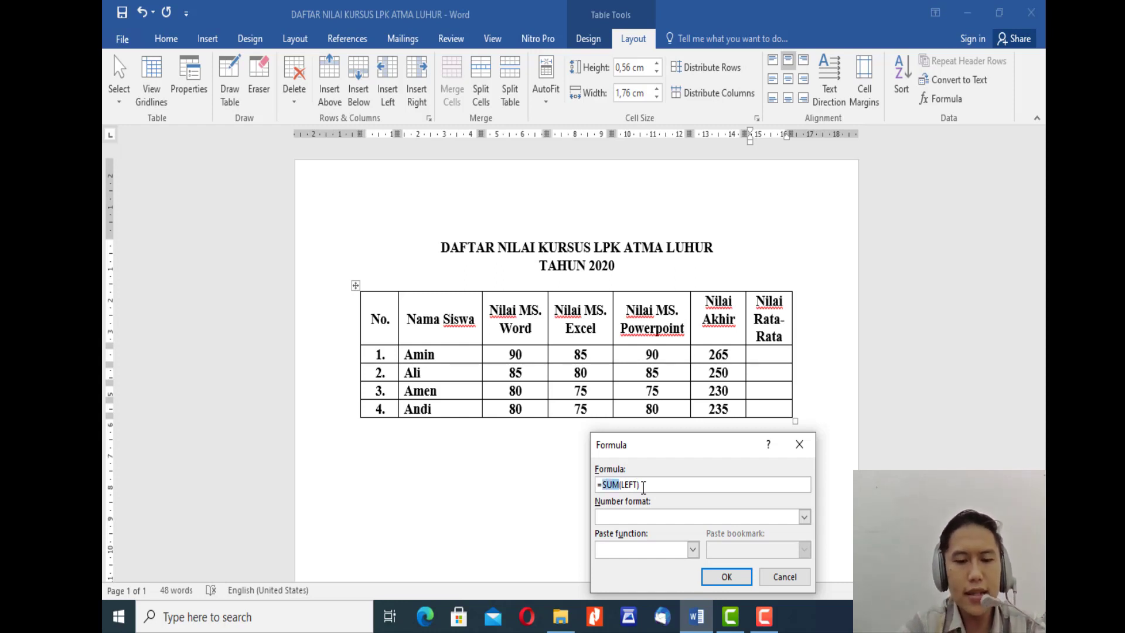
key("BackSpace")
type("AVERAGE")
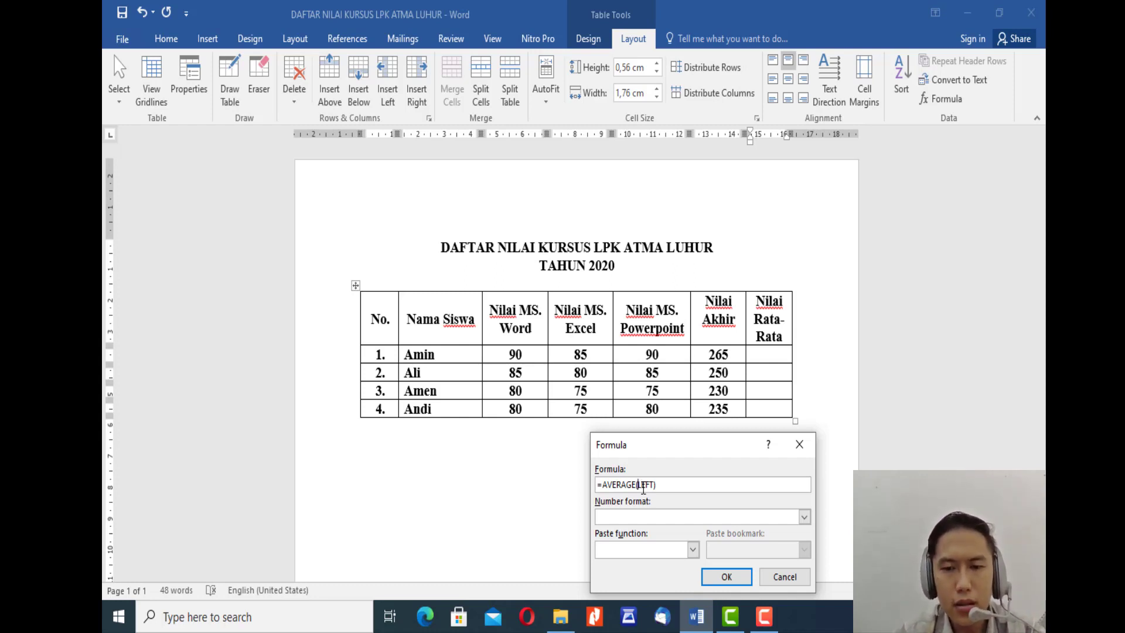
Step: Replace the AVERAGE argument with the range C2:E2 and insert the formula in student row 1's Nilai Rata-Rata cell
key("shift+Right")
key("shift+Right")
key("shift+Right")
key("shift+Right")
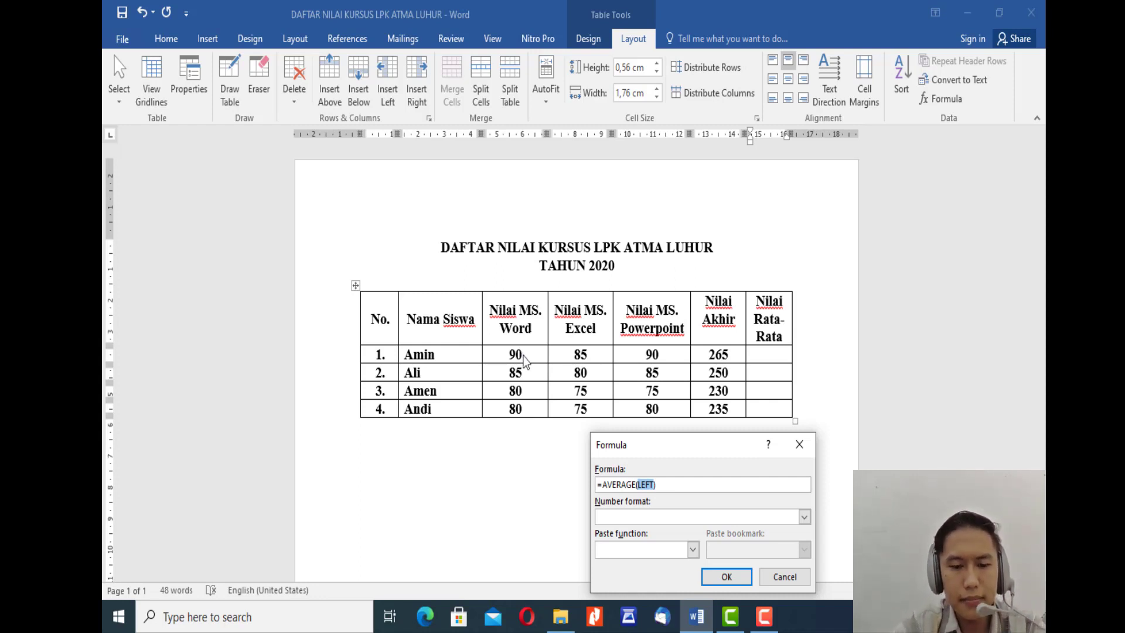
type("C3")
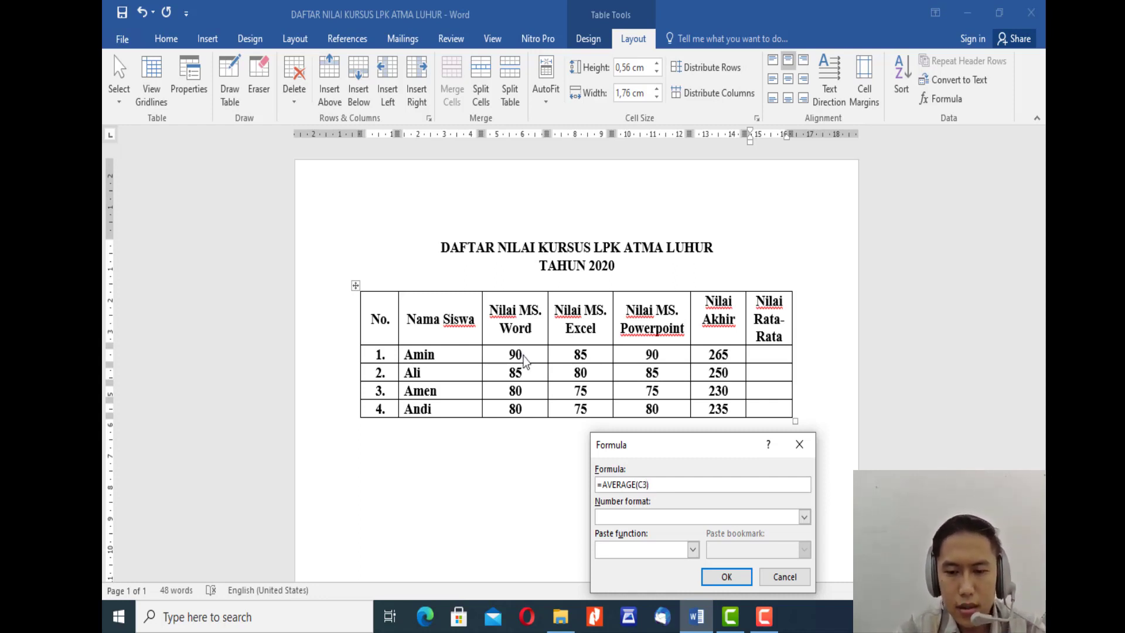
type(":")
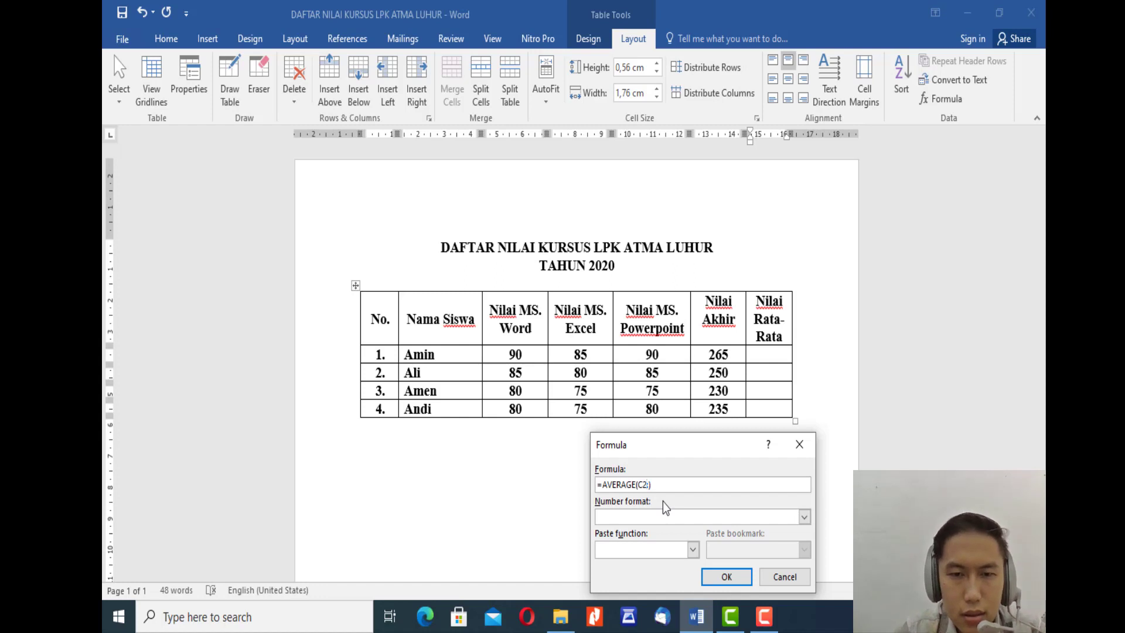
key("BackSpace")
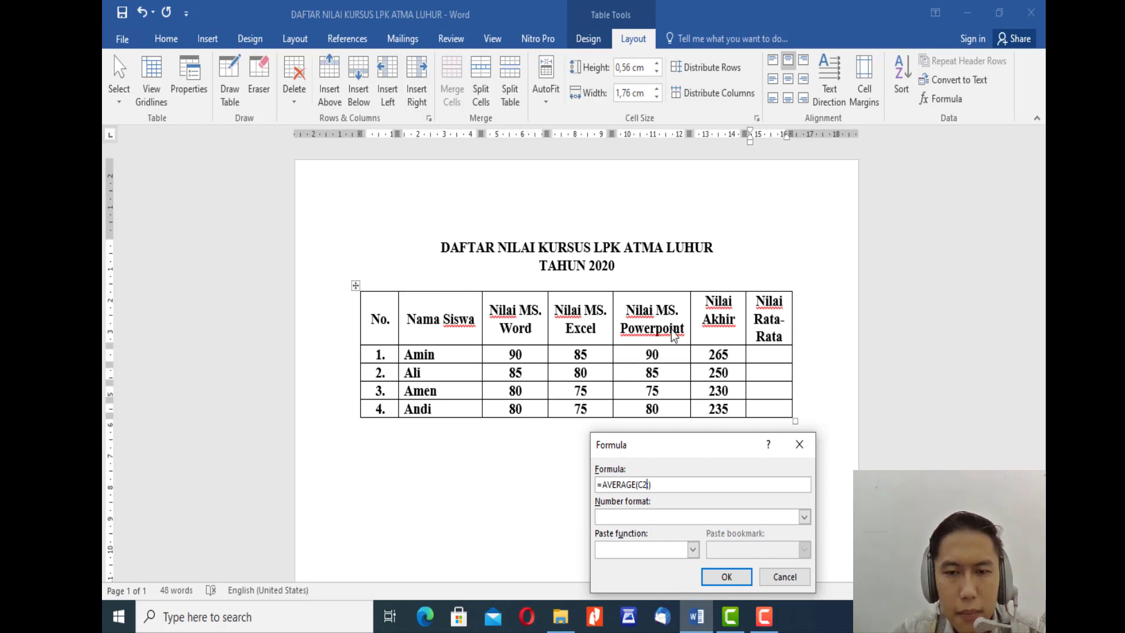
type(":")
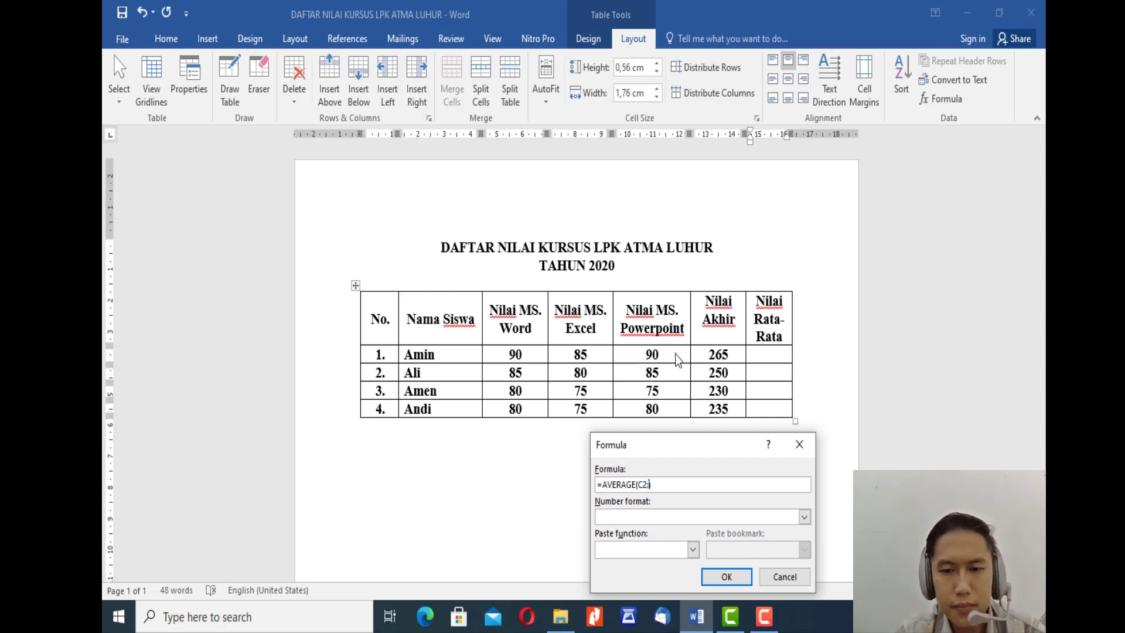
type("E2")
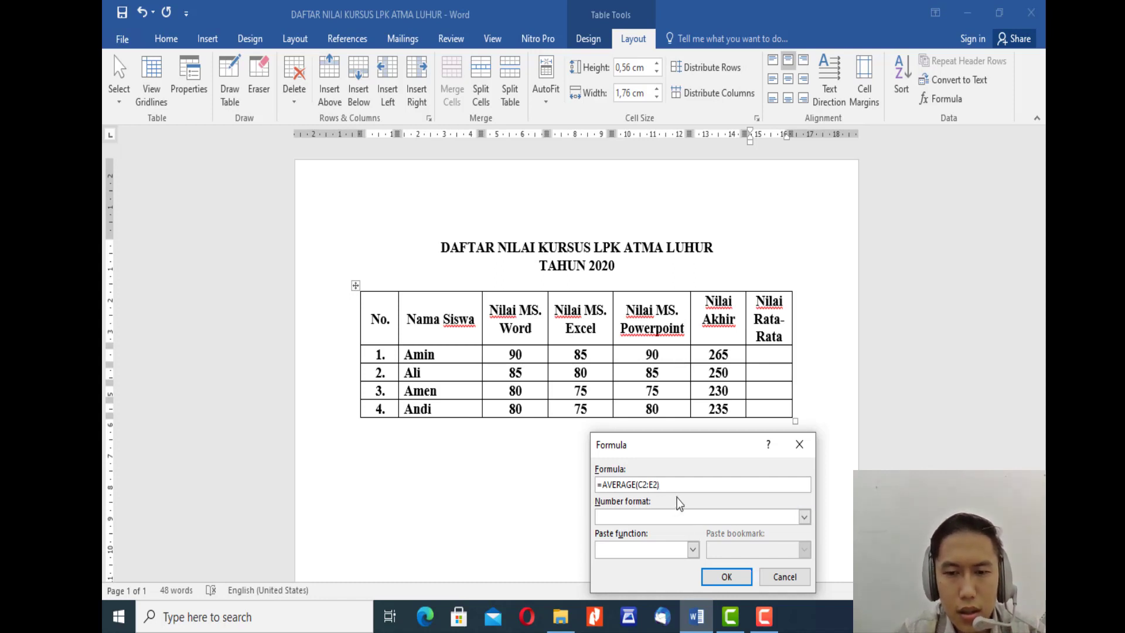
left_click(727, 576)
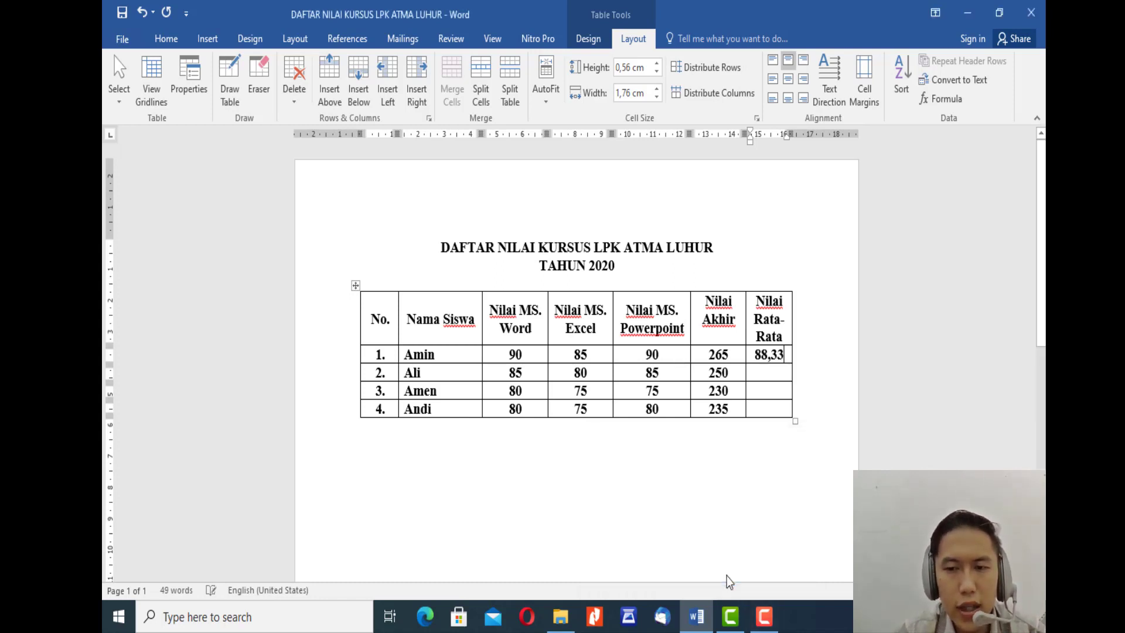
Step: Start a formula in student row 2's Nilai Rata-Rata cell and replace the suggested expression with =C4+D4+E4
left_click(770, 371)
left_click(943, 99)
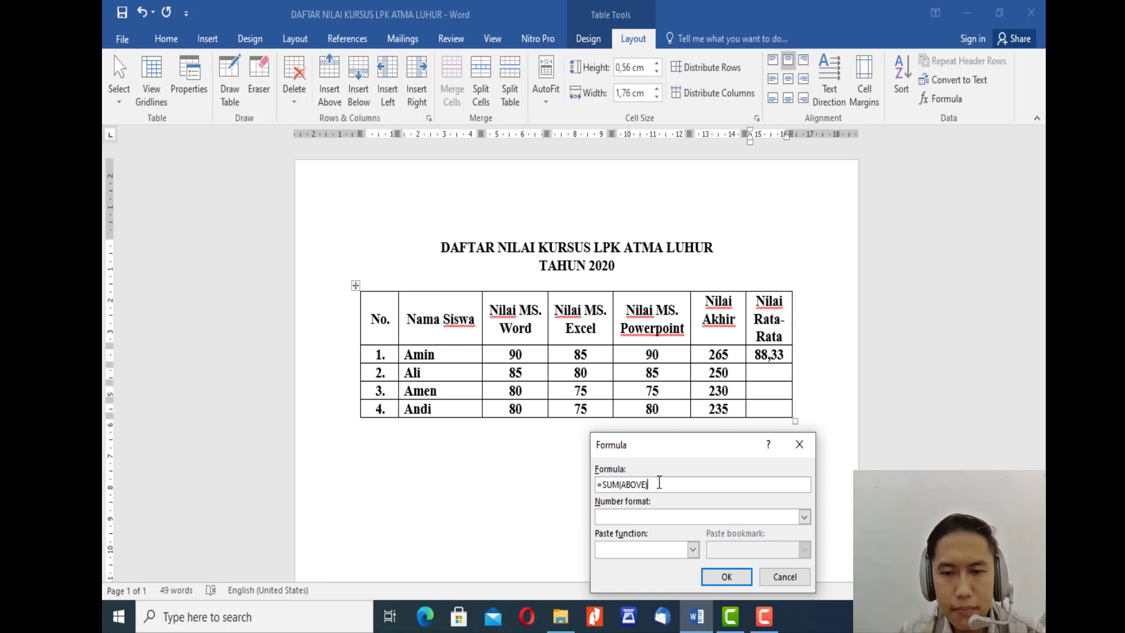
key("shift+Left")
key("shift+Left")
key("shift+Left")
key("shift+Left")
key("shift+Left")
key("shift+Left")
key("shift+Left")
key("shift+Left")
key("shift+Left")
key("shift+Left")
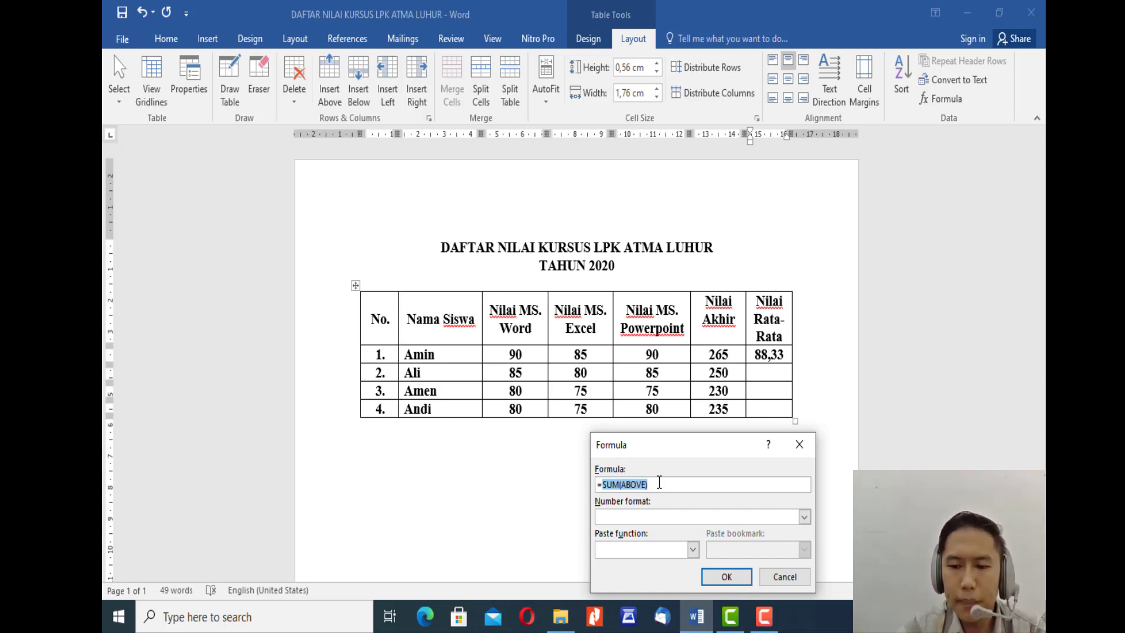
key("BackSpace")
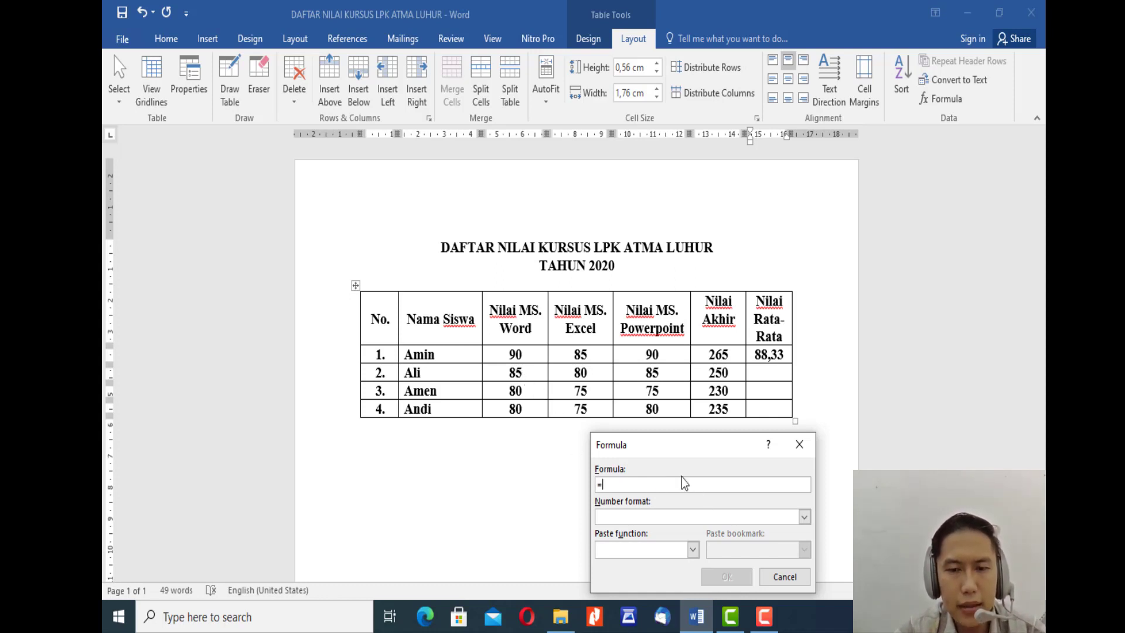
type("C4")
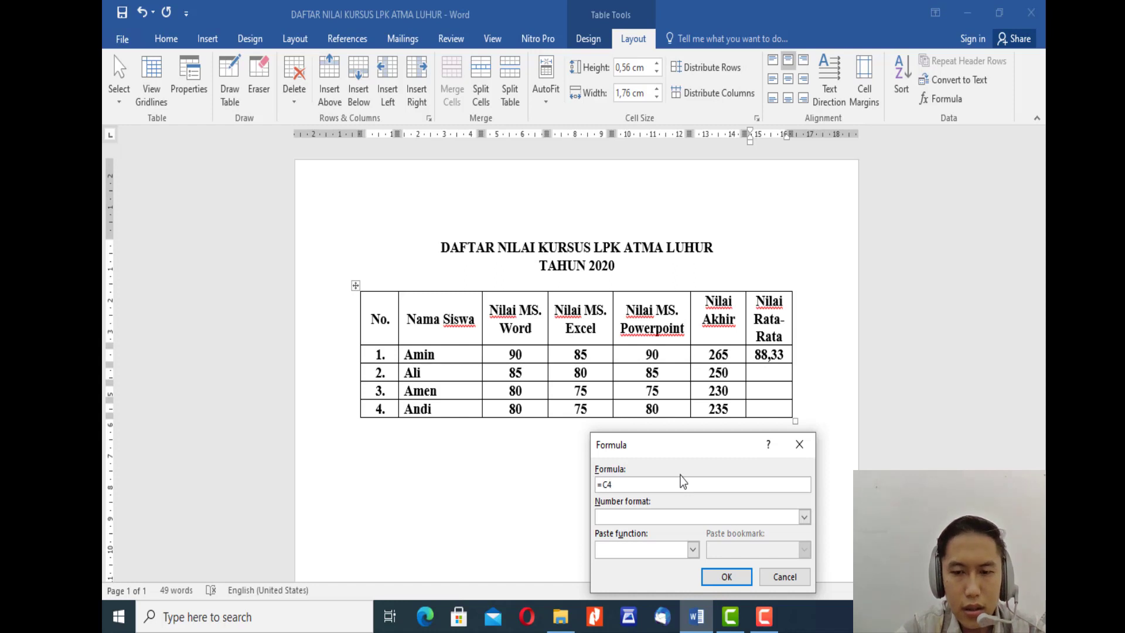
type("+")
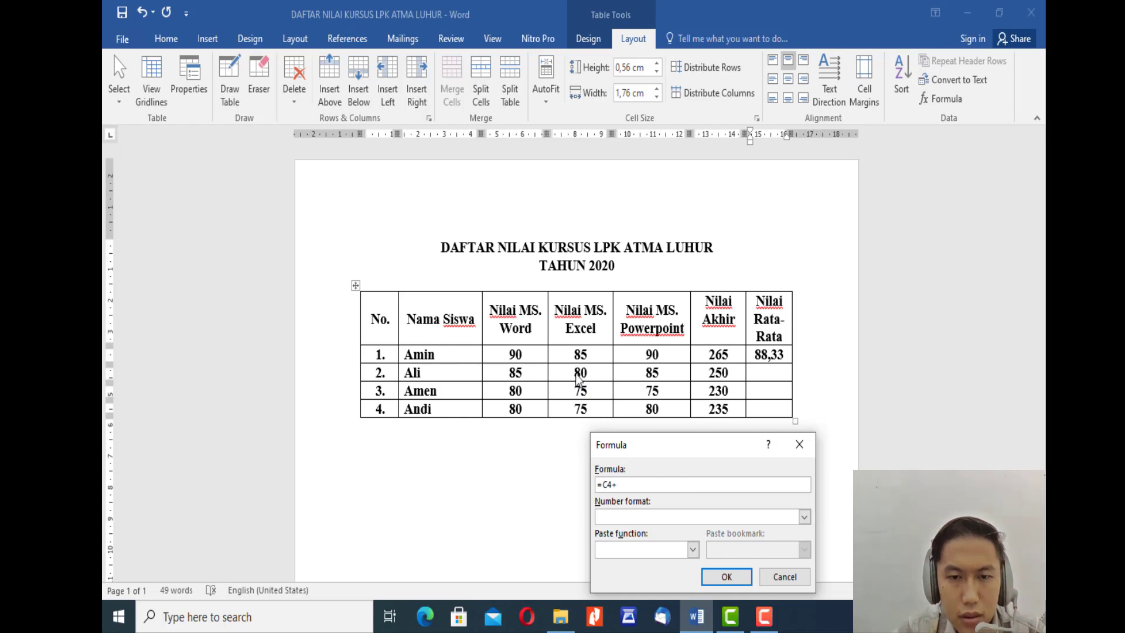
type("D")
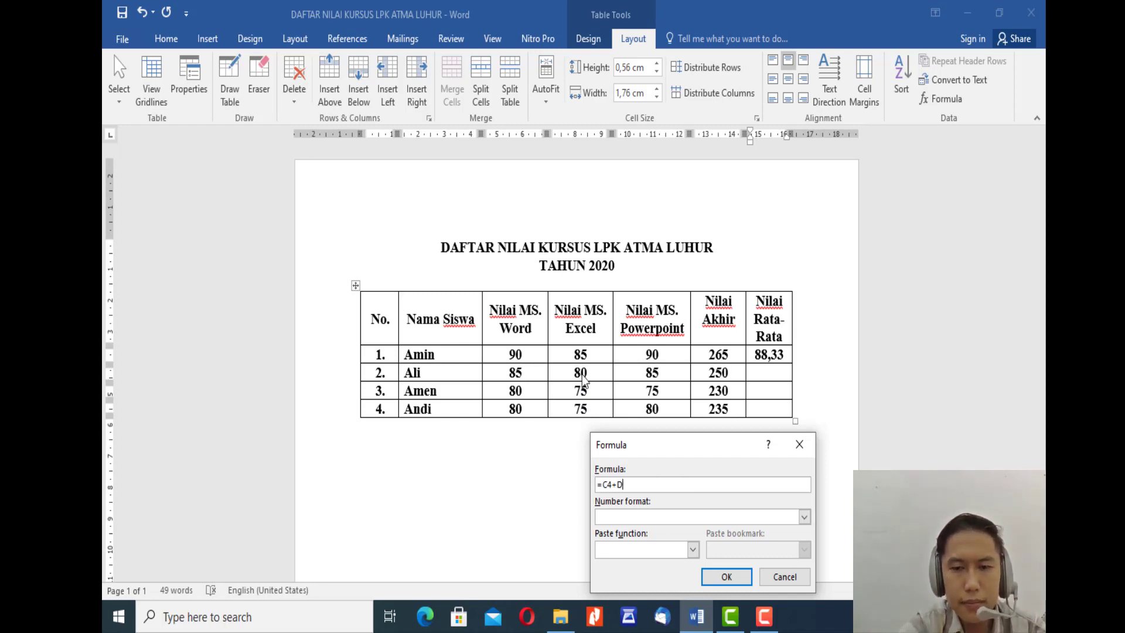
type("4+")
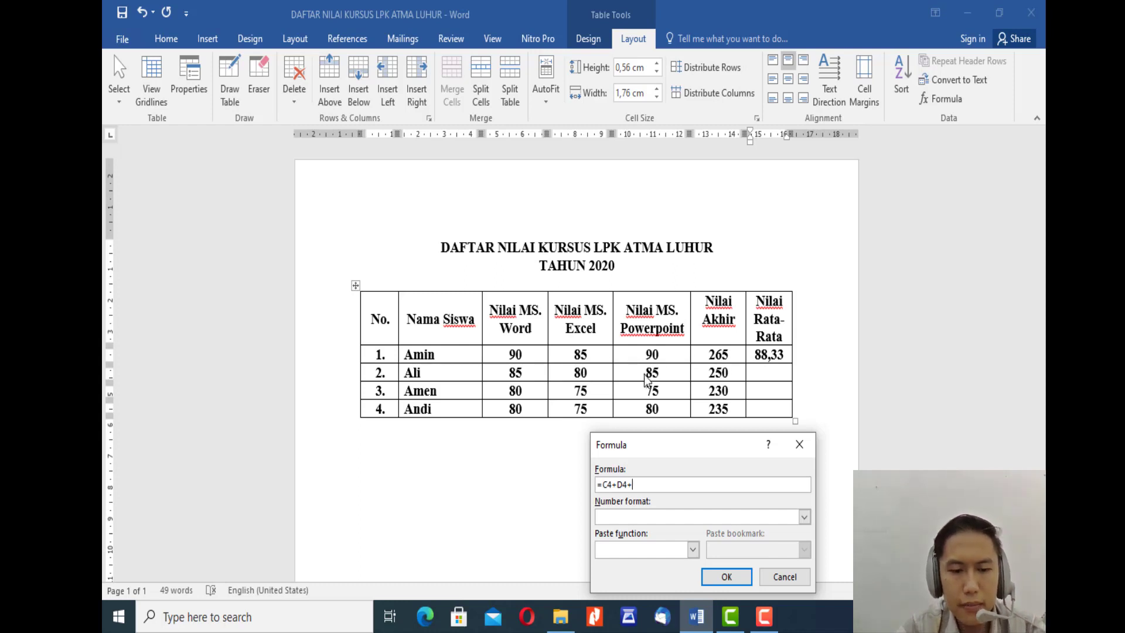
type("E4")
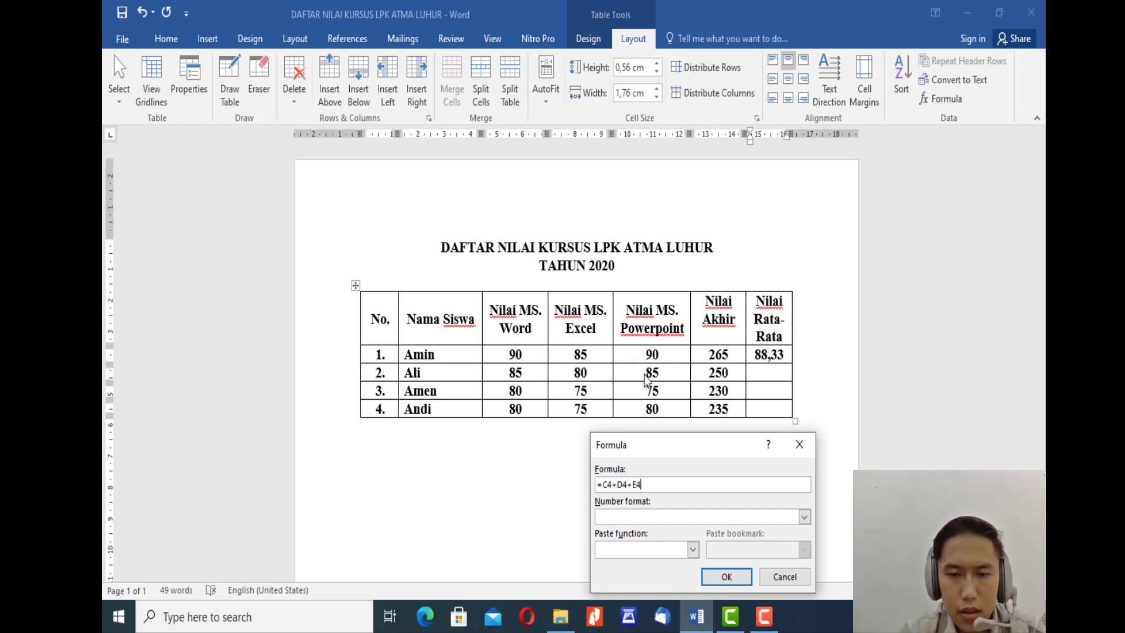
Step: Enclose the sum in parentheses so the formula reads =(C4+D4+E4)
key("Left")
key("Left")
key("Left")
key("Left")
key("Left")
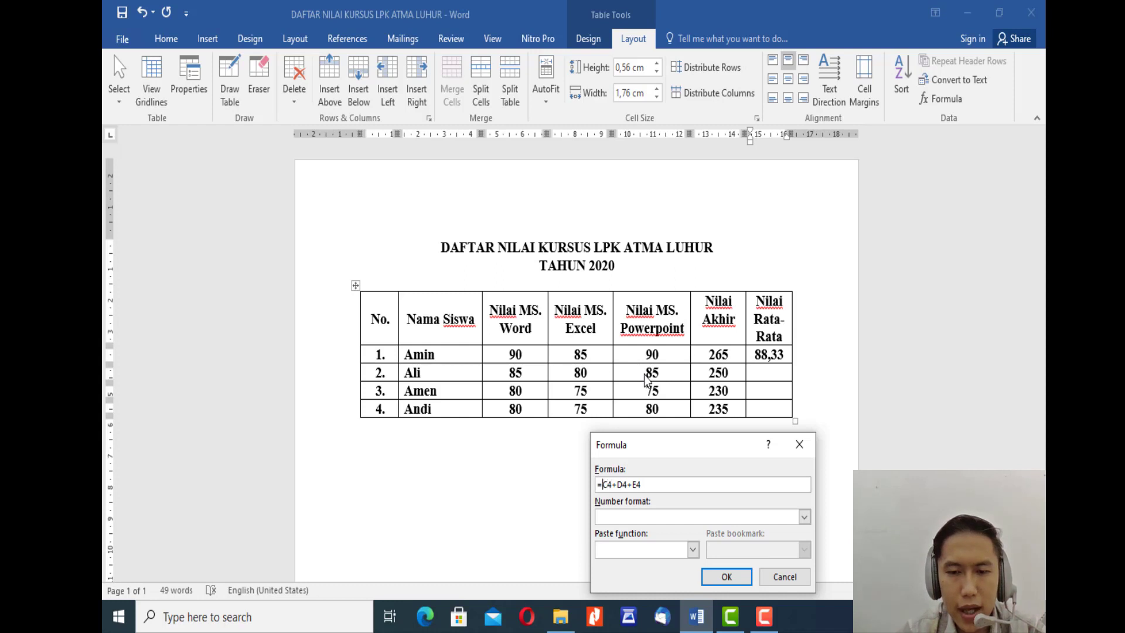
type("(")
key("End")
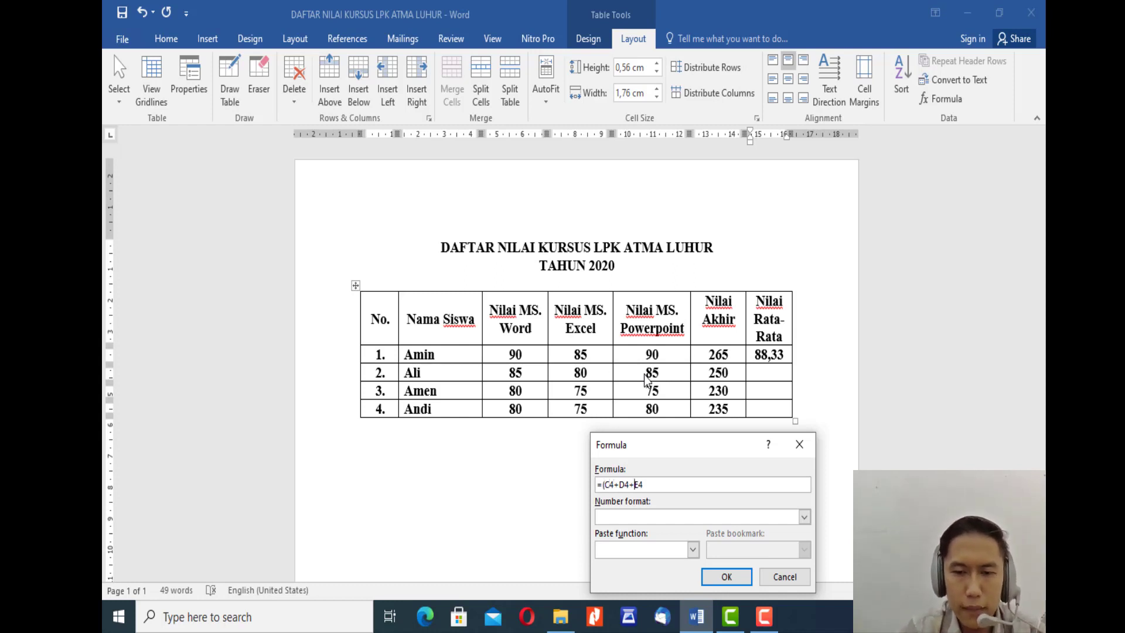
type(")")
key("Left")
key("Left")
key("Left")
key("Left")
key("Left")
key("Left")
key("Left")
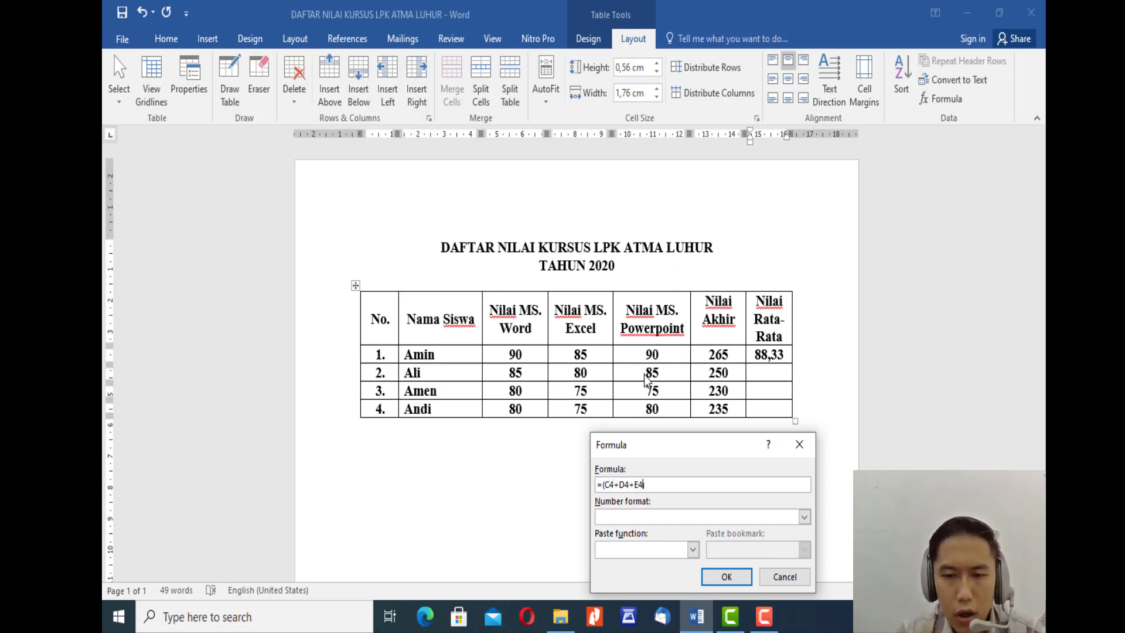
key("Right")
key("Right")
key("Right")
key("Right")
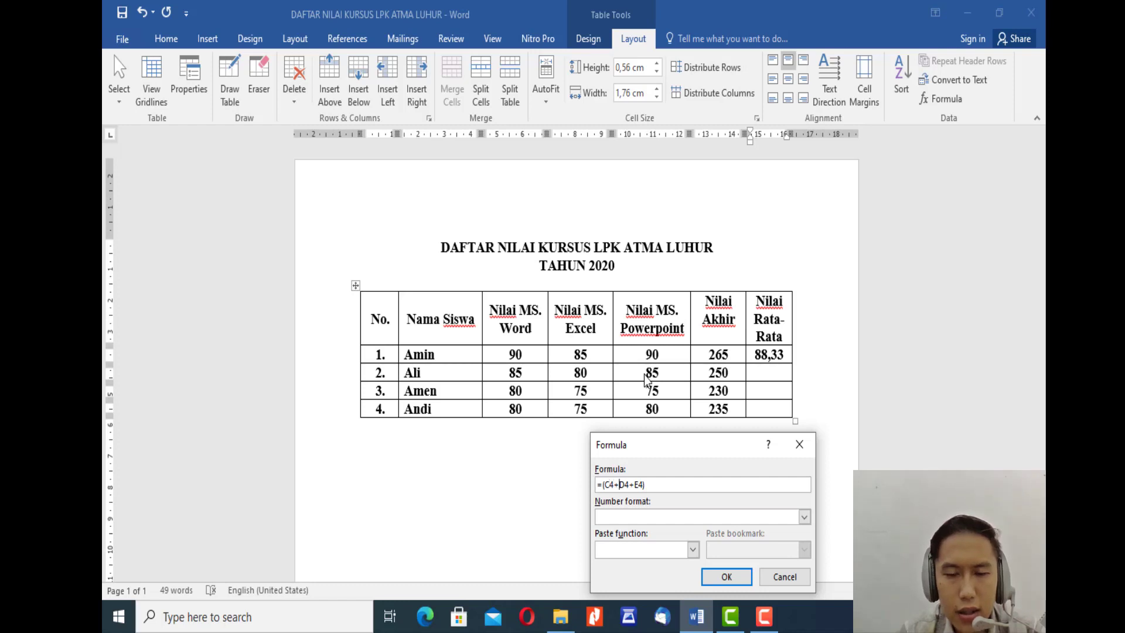
key("End")
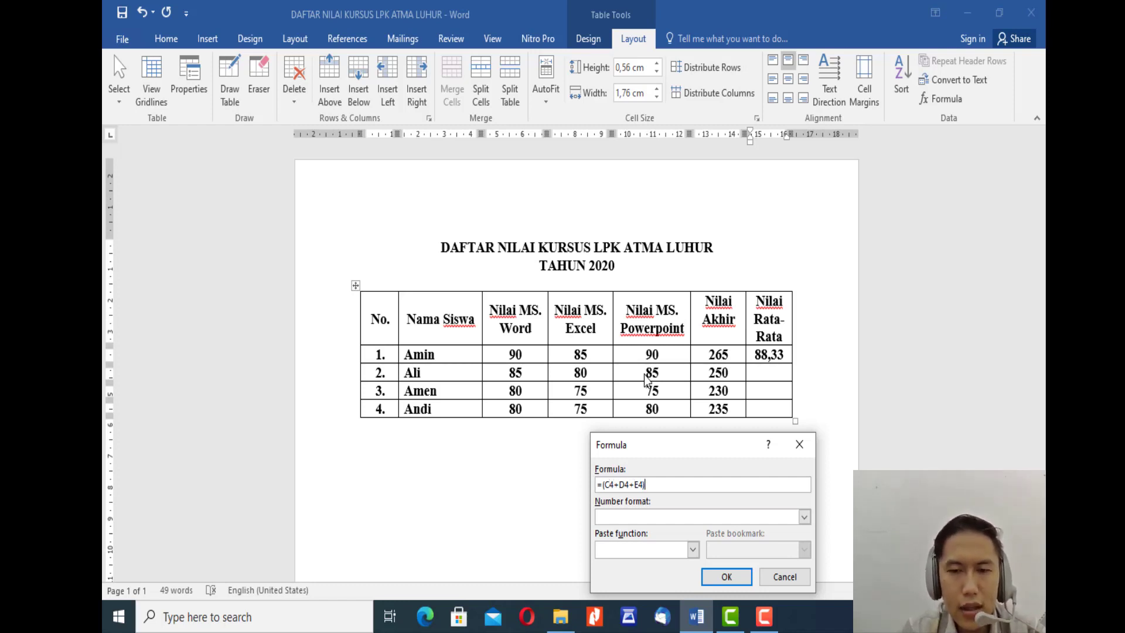
Step: Divide the parenthesised sum by 3 and insert the formula in student row 2's Nilai Rata-Rata cell
type("/")
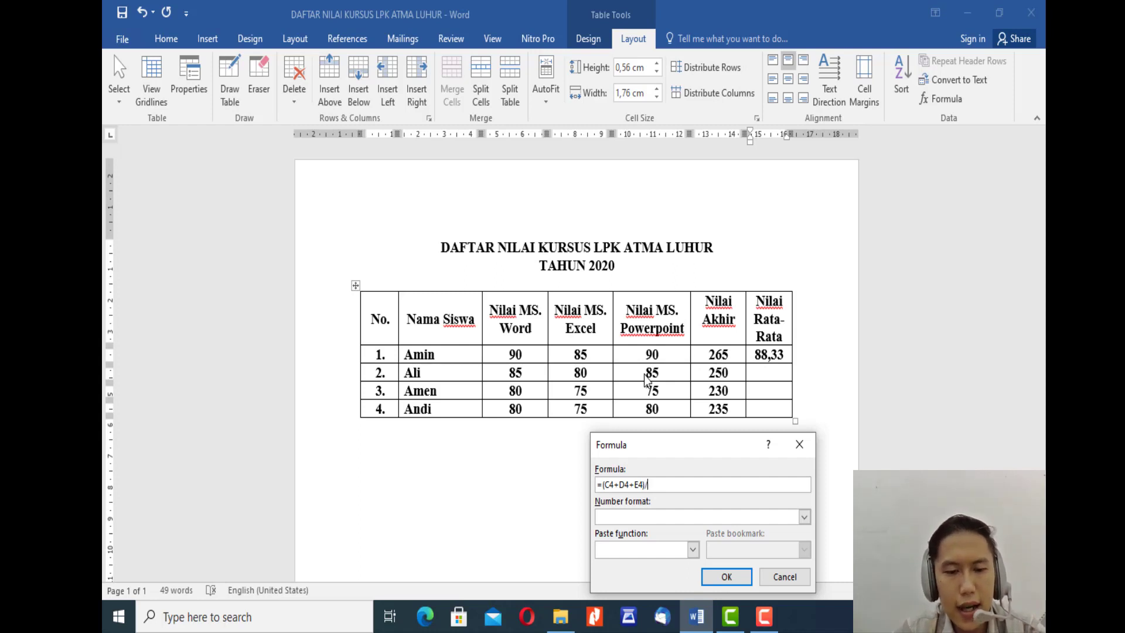
type("3")
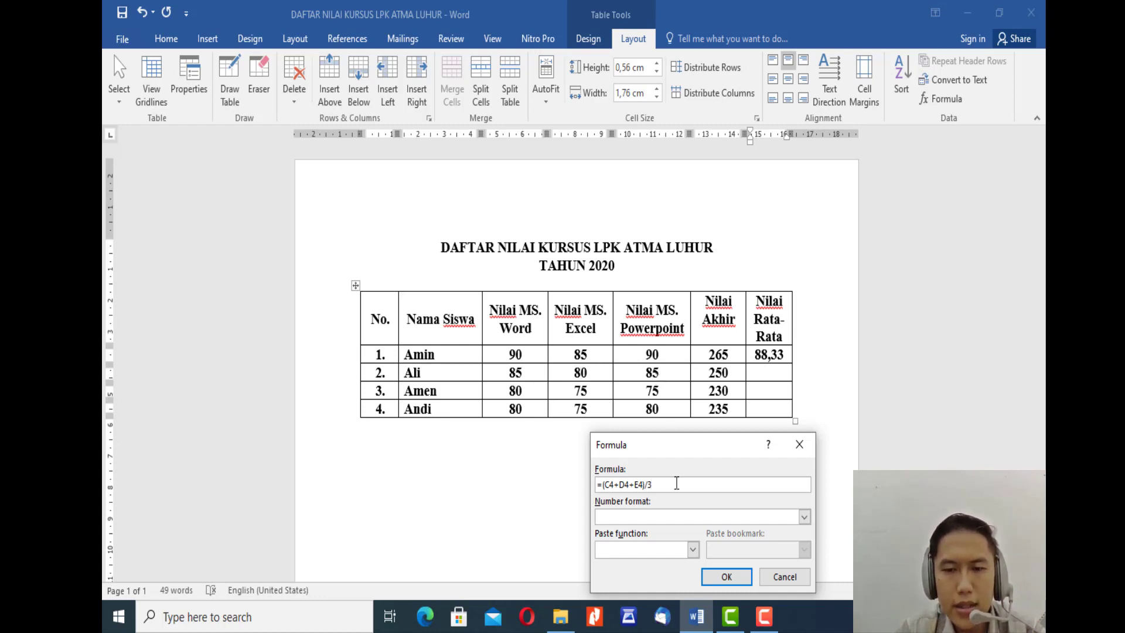
left_click(728, 577)
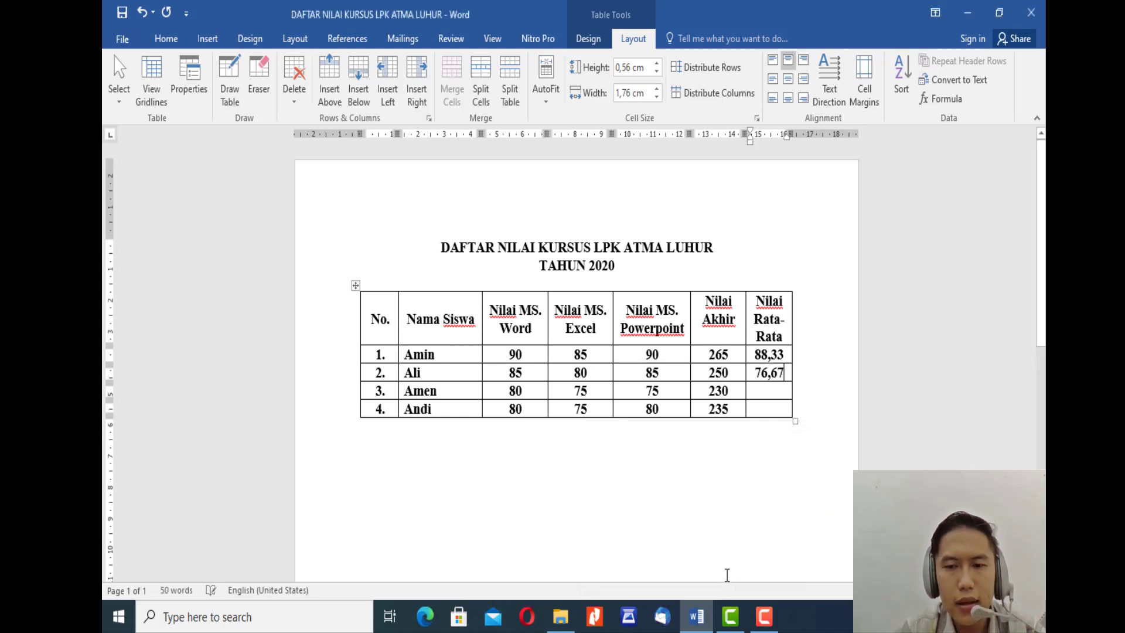
Step: Insert the formula =F4/3 in student row 3's Nilai Rata-Rata cell, replacing the suggested expression
left_click(769, 391)
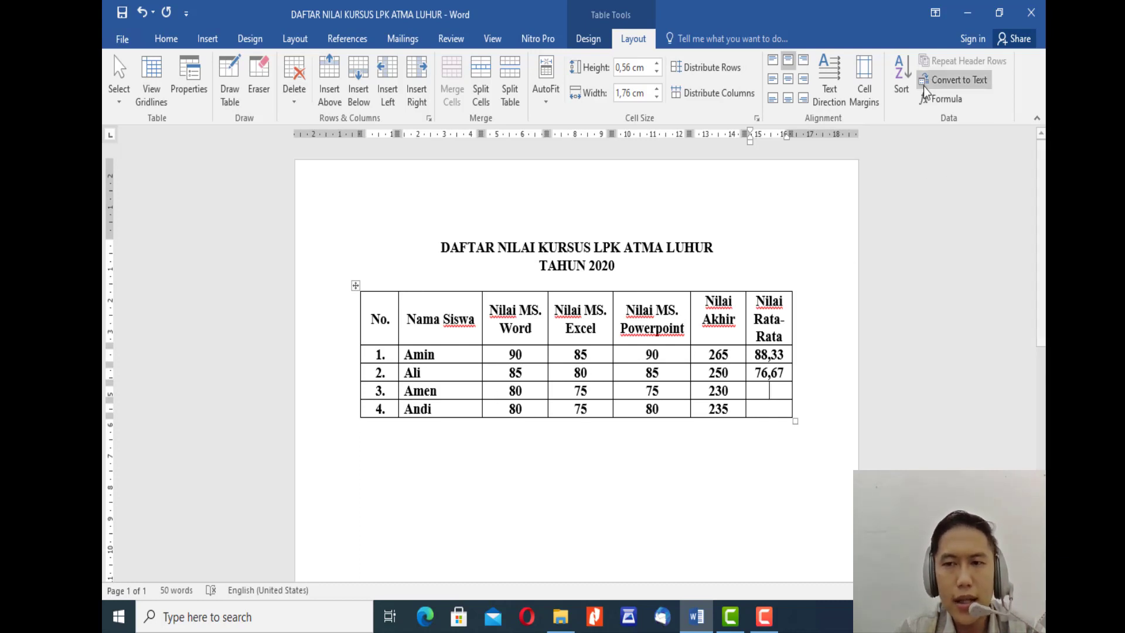
left_click(943, 100)
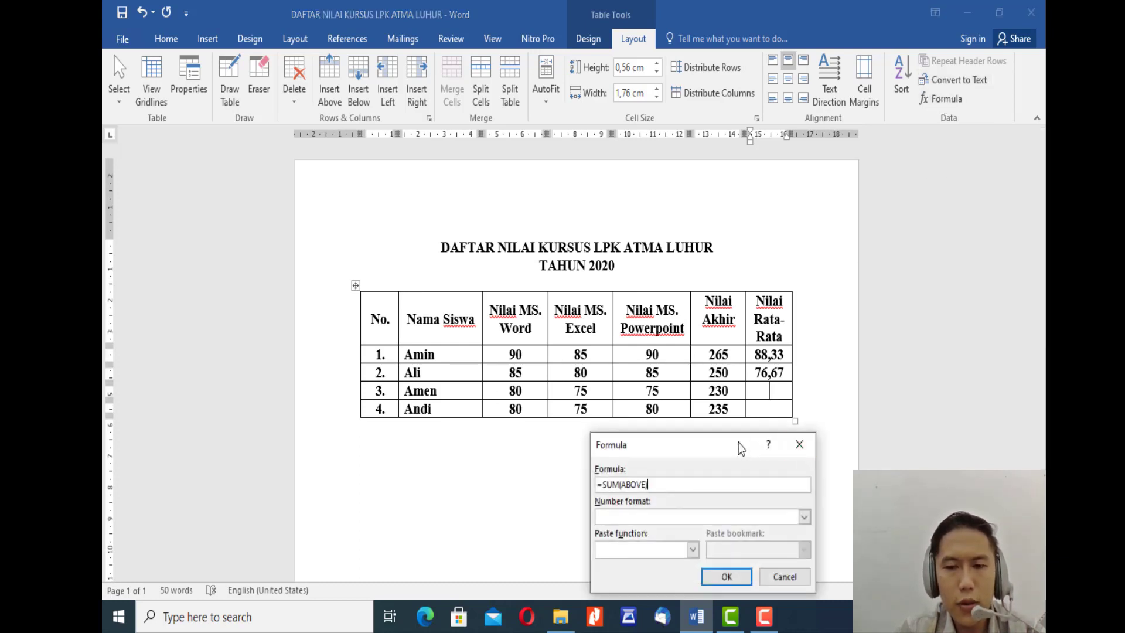
left_click_drag(738, 442, 652, 434)
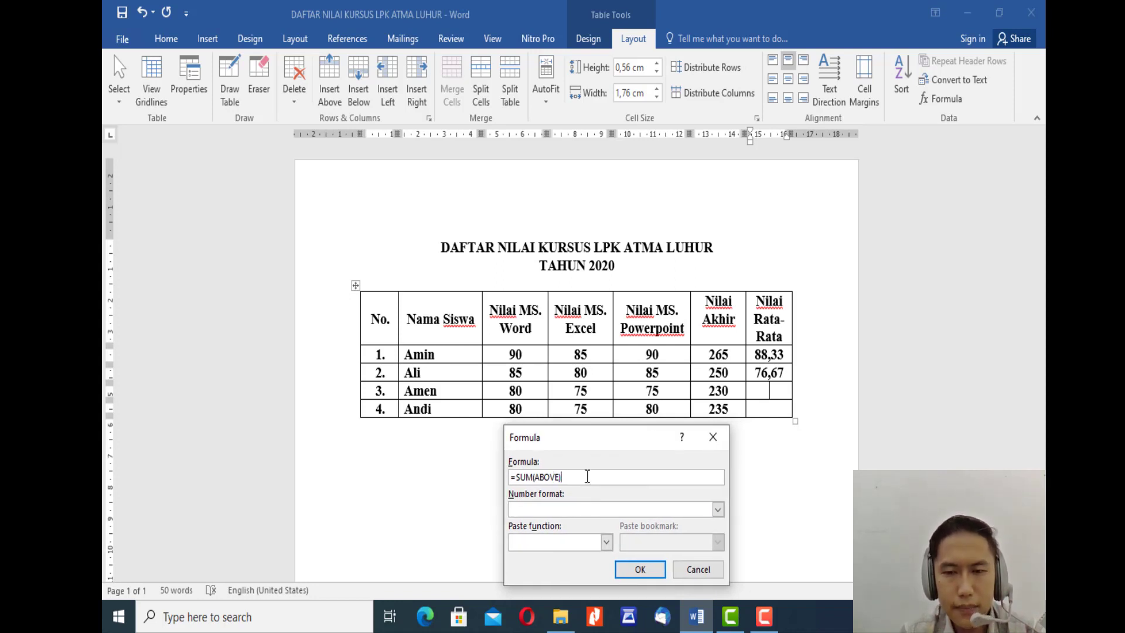
key("shift+Left")
key("shift+Left")
key("shift+Left")
key("shift+Left")
key("shift+Left")
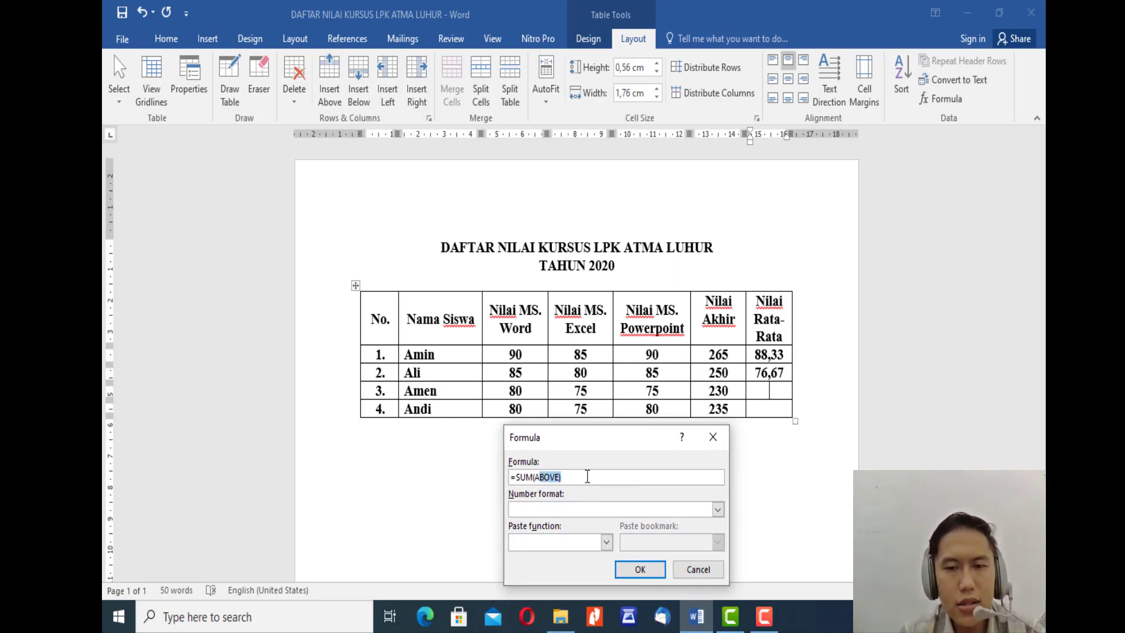
key("shift+Left")
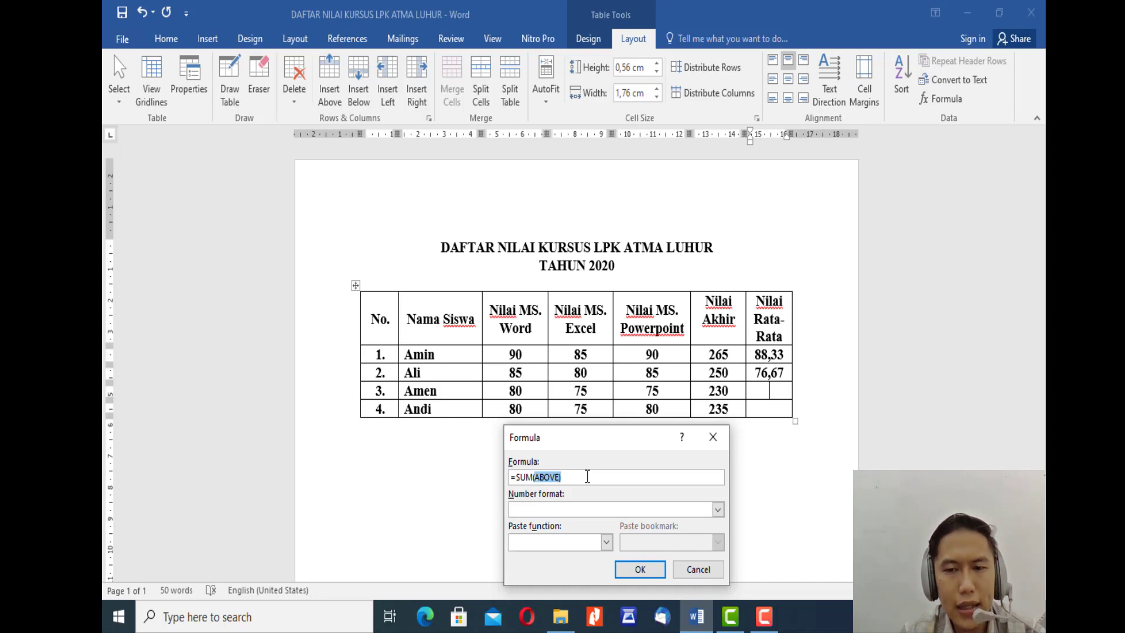
key("shift+Left")
key("shift+Left")
key("shift+Left")
key("shift+Left")
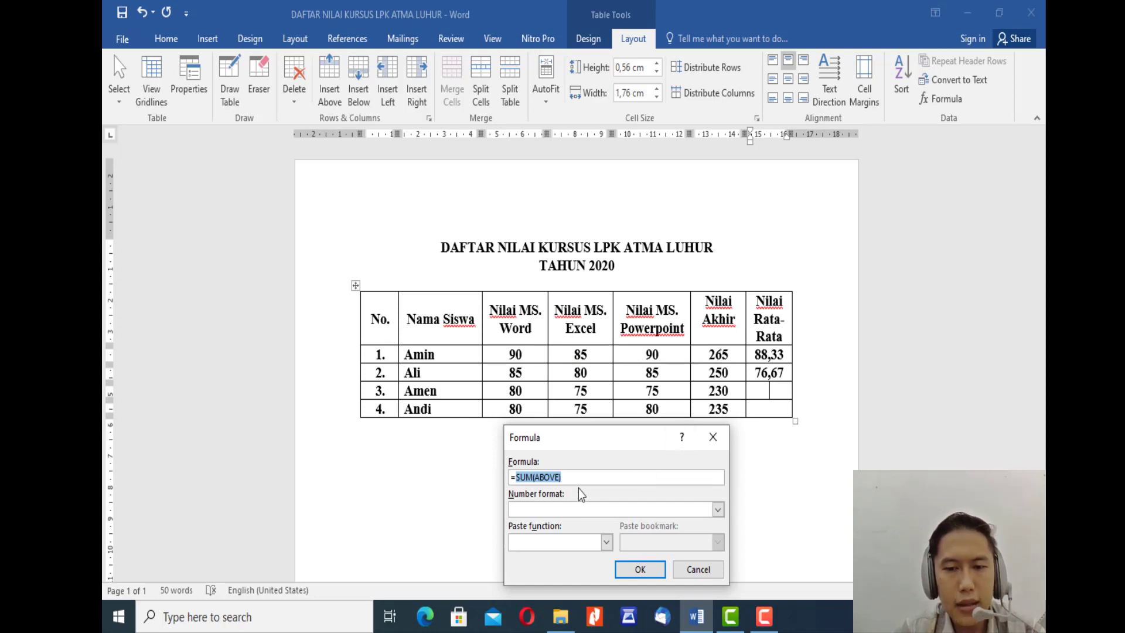
type("F4")
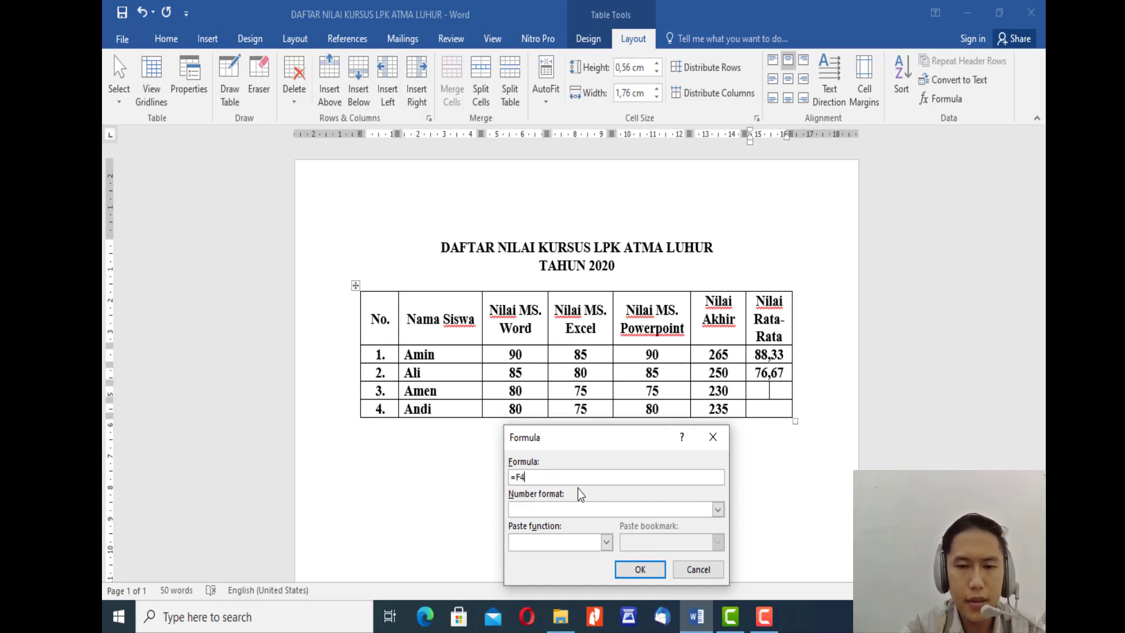
type("/")
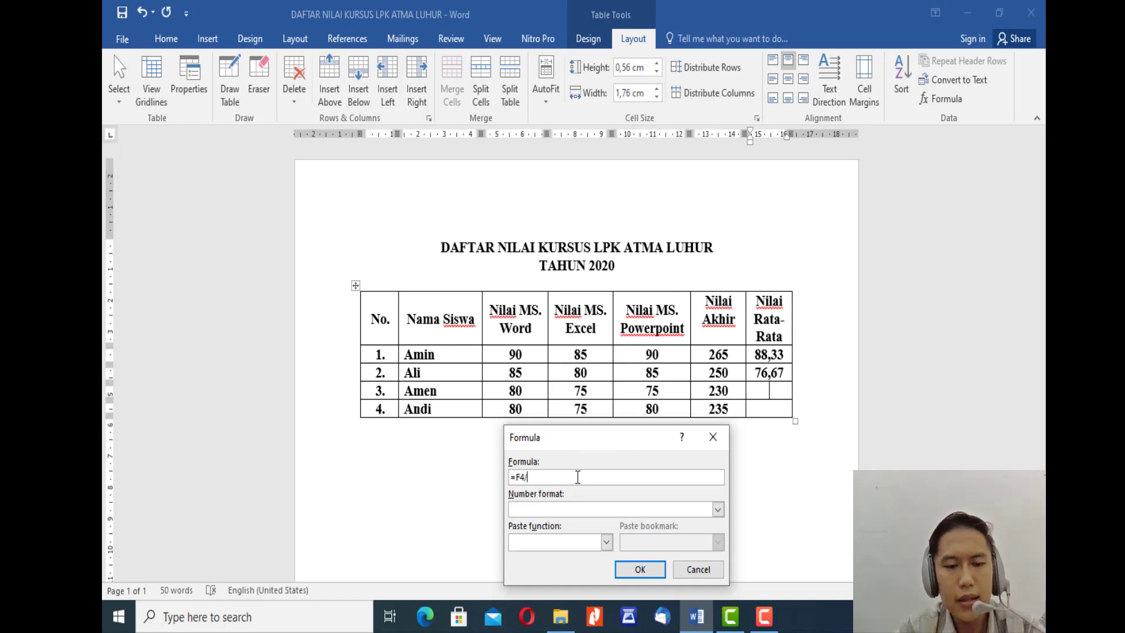
type("3")
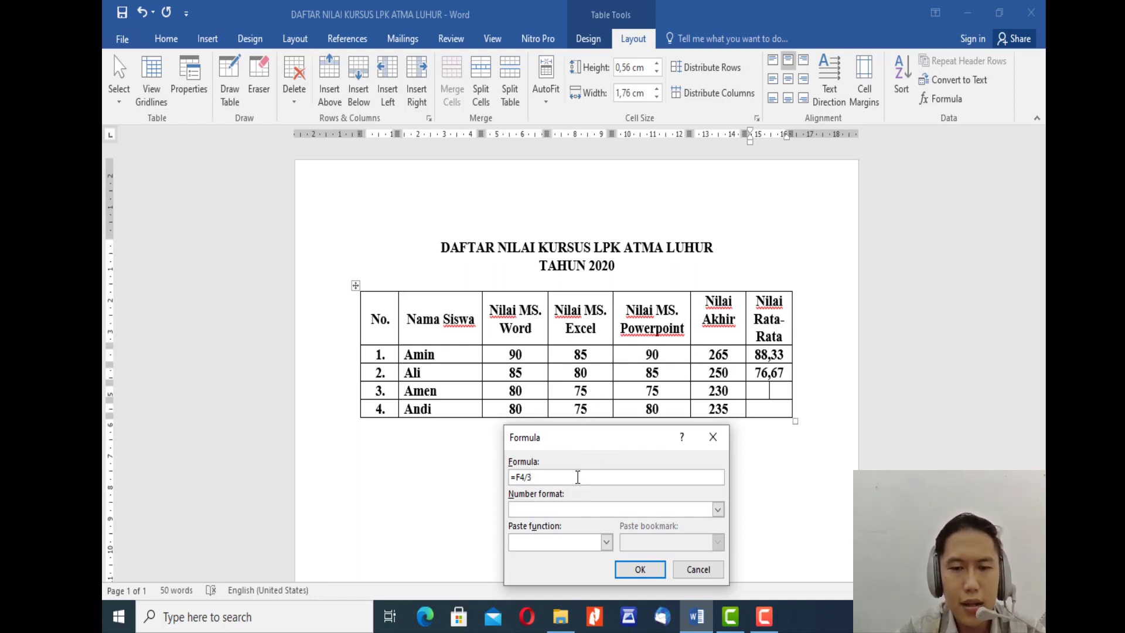
left_click(638, 568)
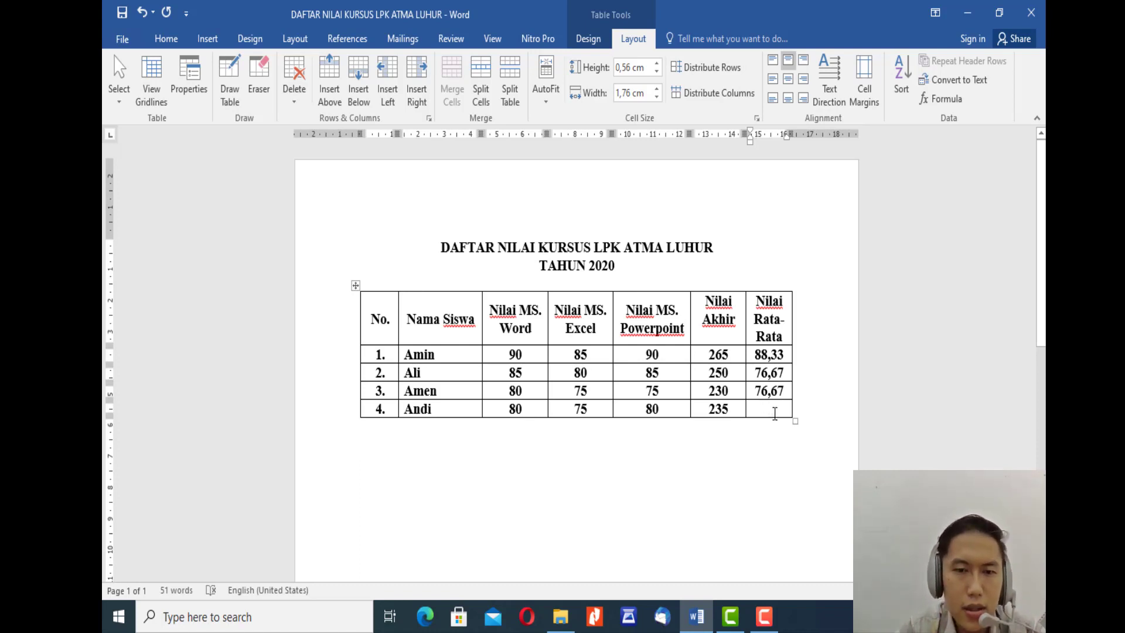
Step: Start a formula in student row 4's Nilai Rata-Rata cell and replace the suggested SUM function with AVERAGE
left_click(939, 98)
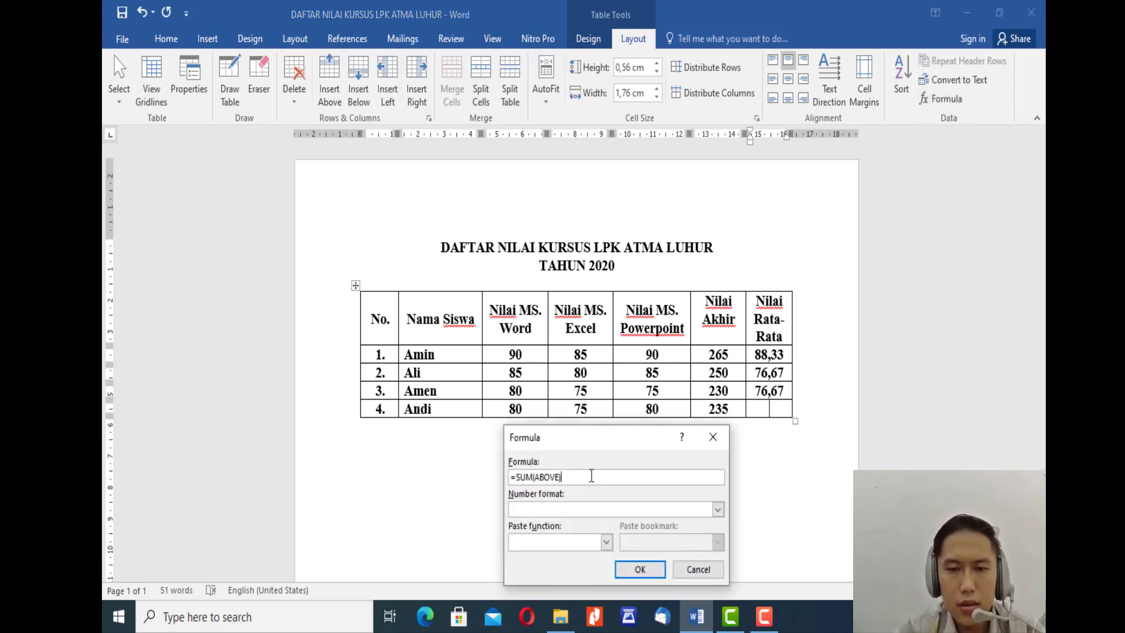
key("shift+Left")
key("shift+Left")
key("shift+Left")
key("shift+Left")
key("shift+Left")
key("shift+Left")
key("shift+Left")
key("shift+Left")
key("shift+Left")
key("shift+Left")
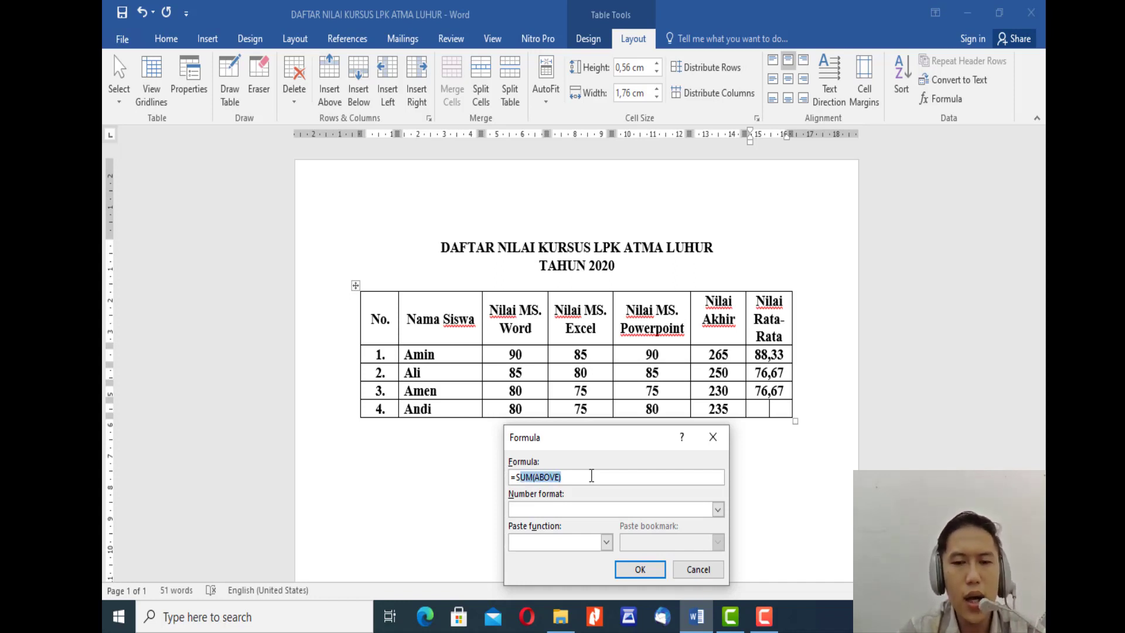
key("Left")
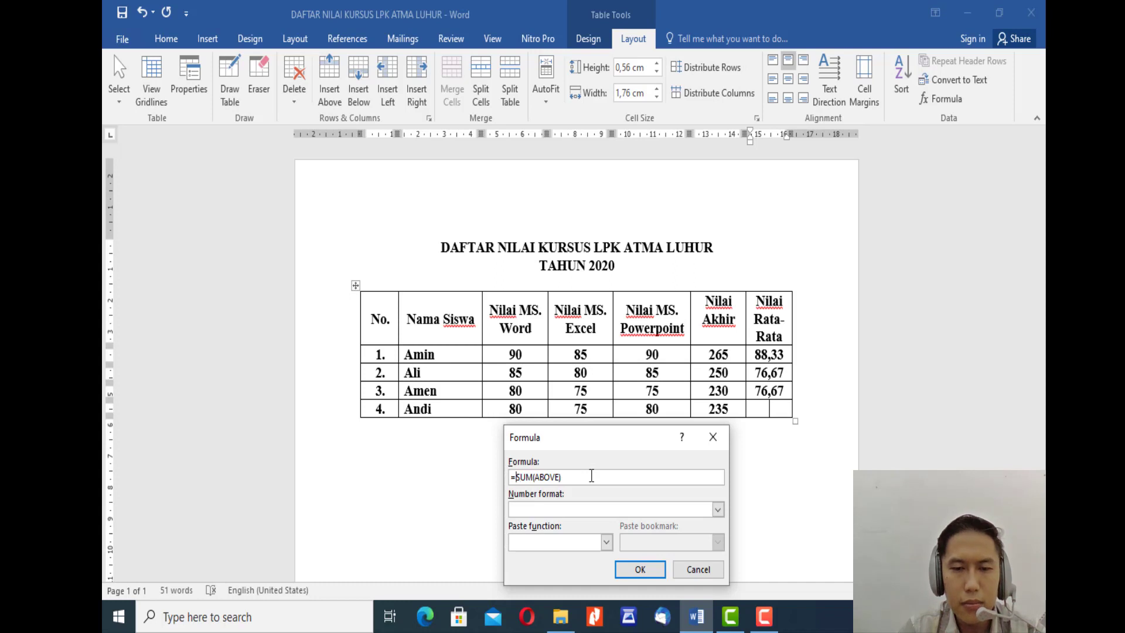
key("shift+Right")
key("shift+Right")
key("shift+Right")
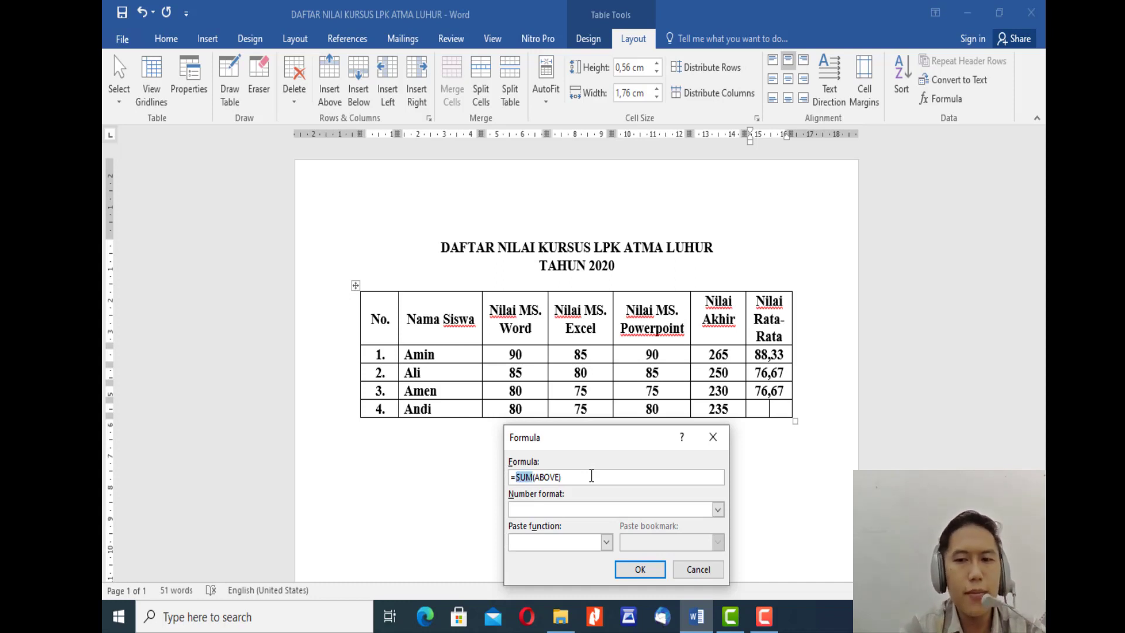
type("AV")
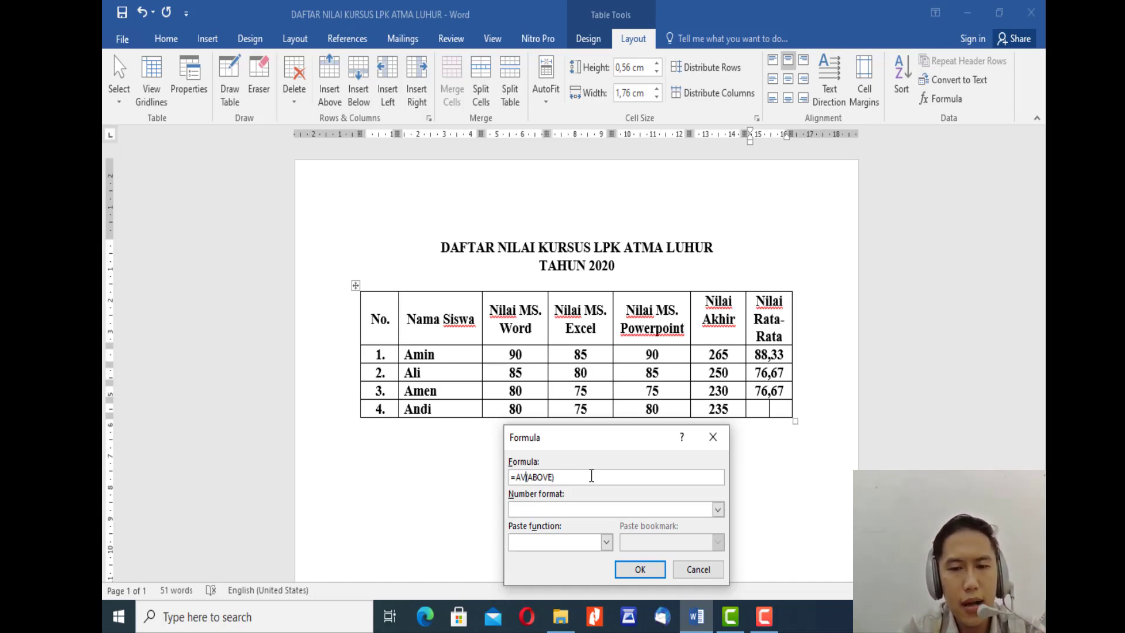
type("ERAGE")
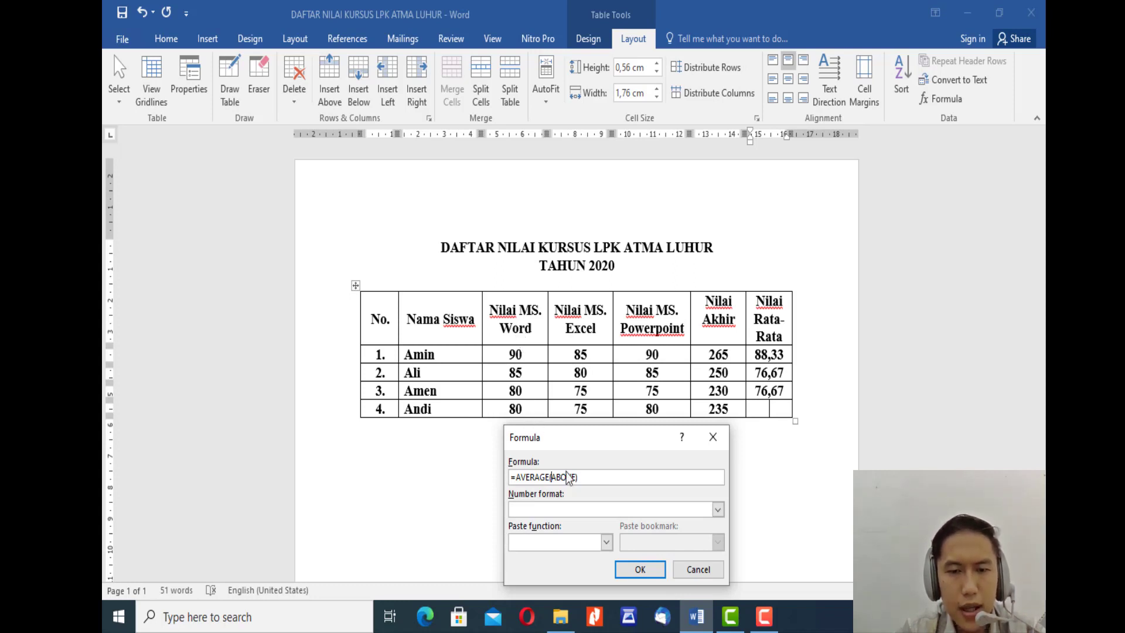
Step: Replace the AVERAGE argument with the range C5:E5 and insert the formula in student row 4's Nilai Rata-Rata cell
left_click_drag(550, 477, 570, 477)
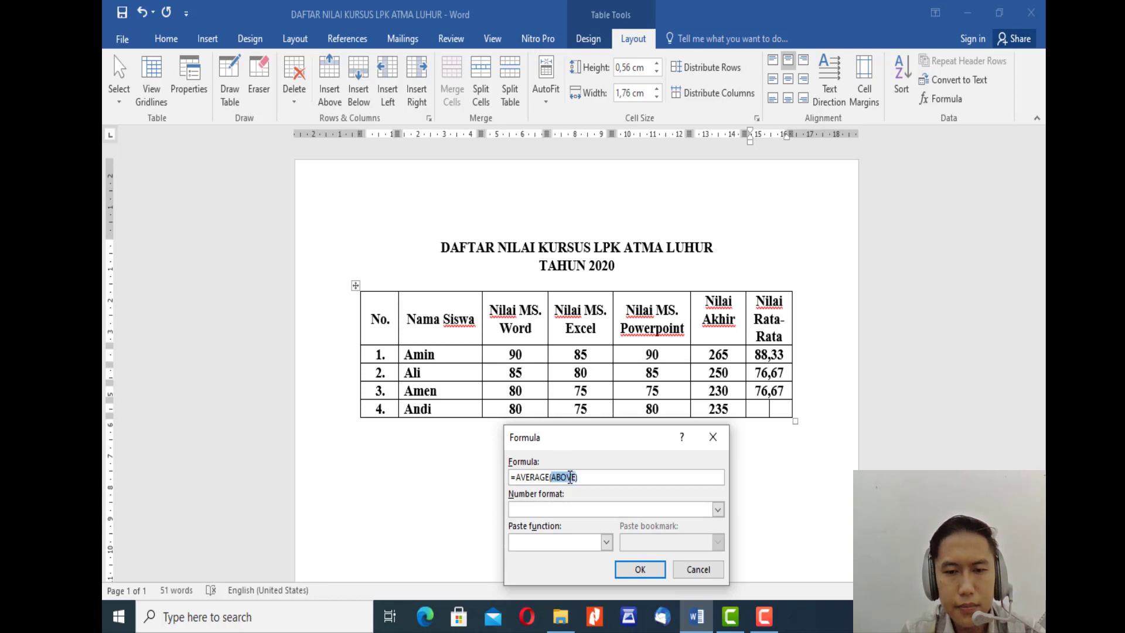
type("C5")
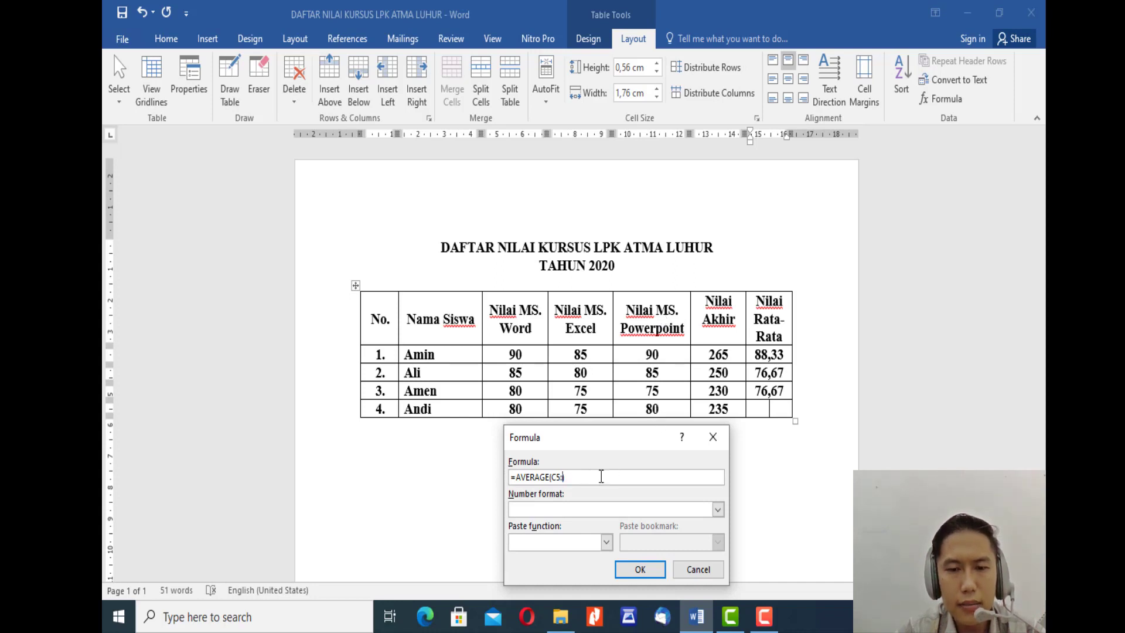
type("5")
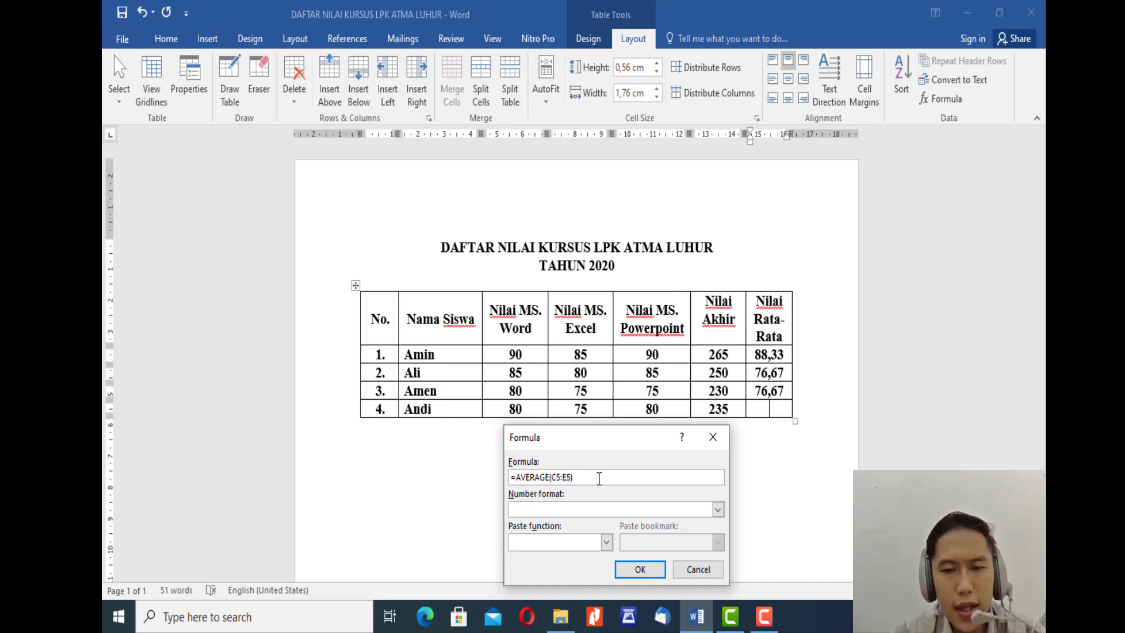
type(")")
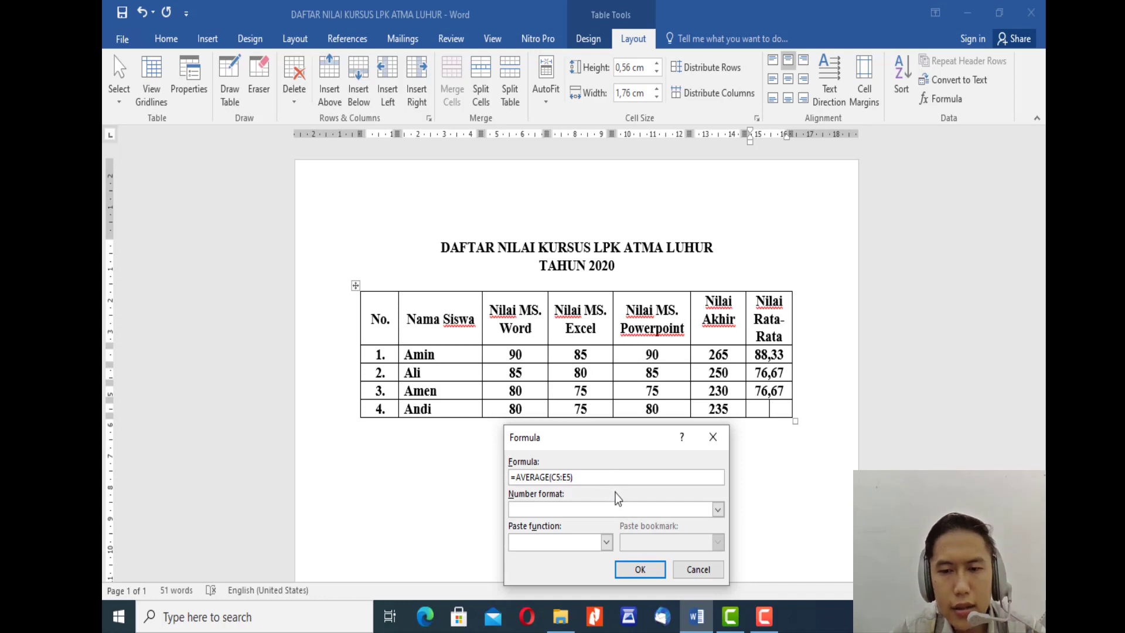
left_click(639, 570)
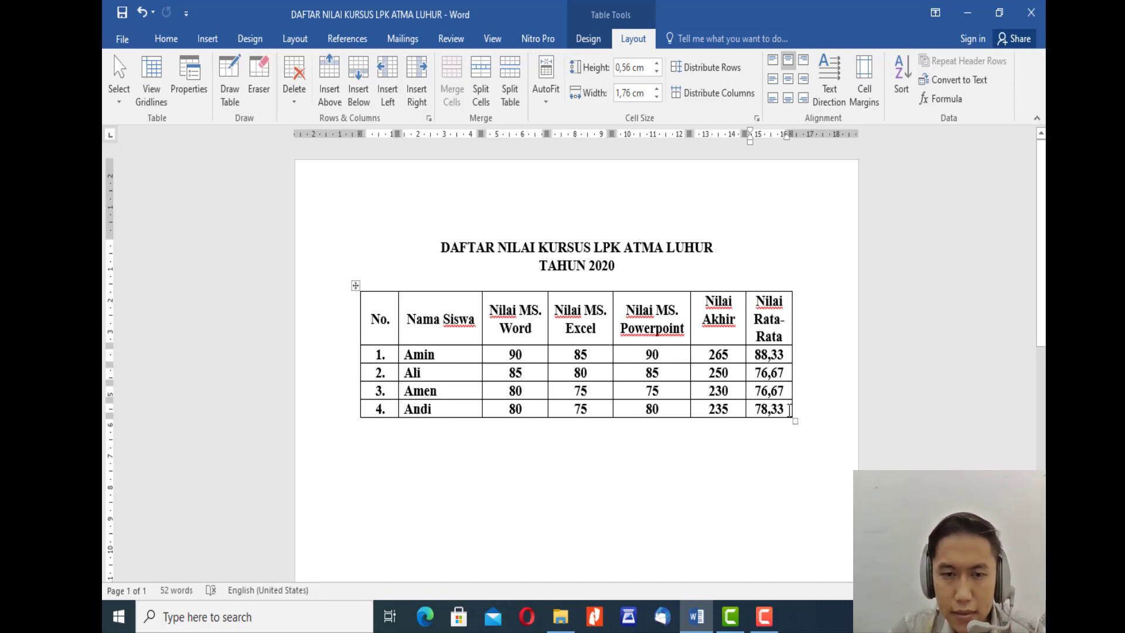
Step: Reopen the formula in student row 2's Nilai Rata-Rata cell and change its first cell reference to C3
left_click(783, 374)
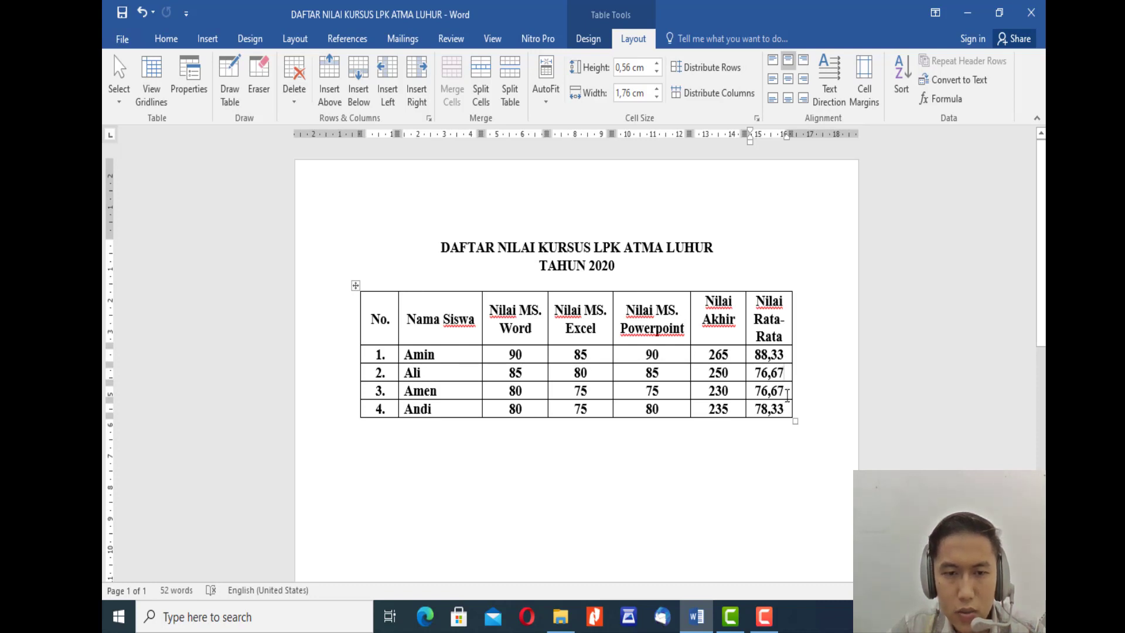
left_click(786, 392)
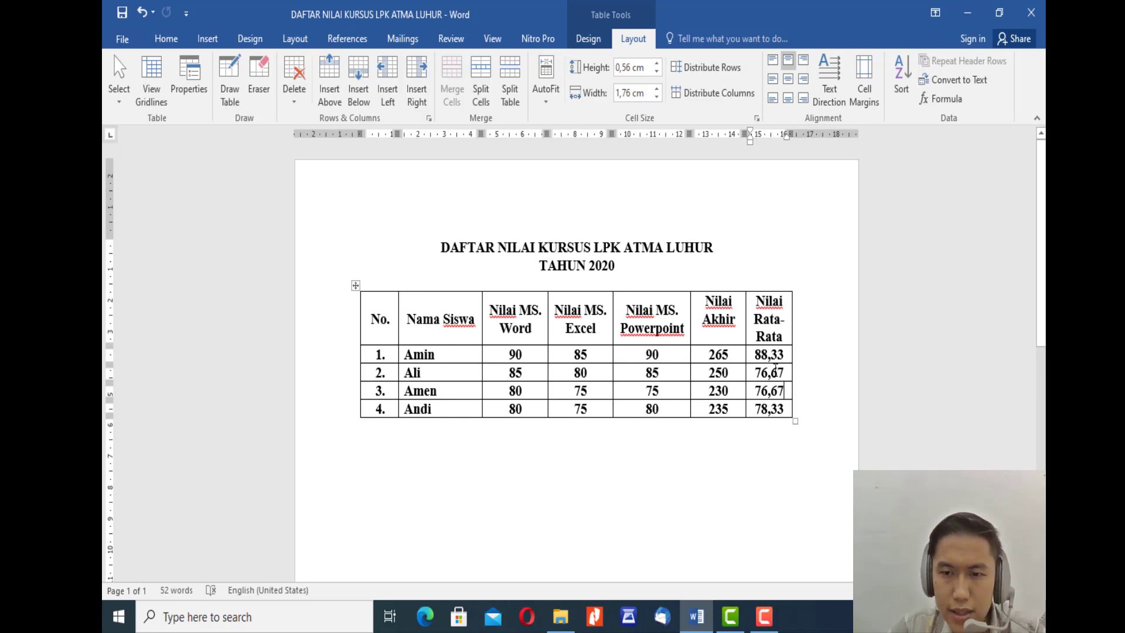
double_click(776, 373)
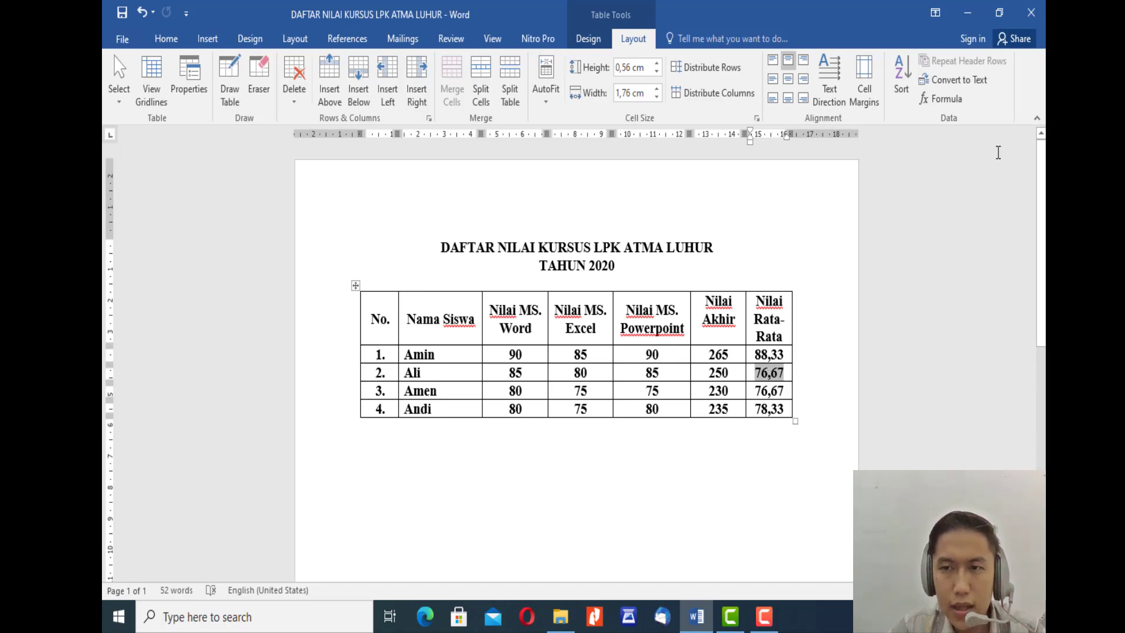
left_click(943, 98)
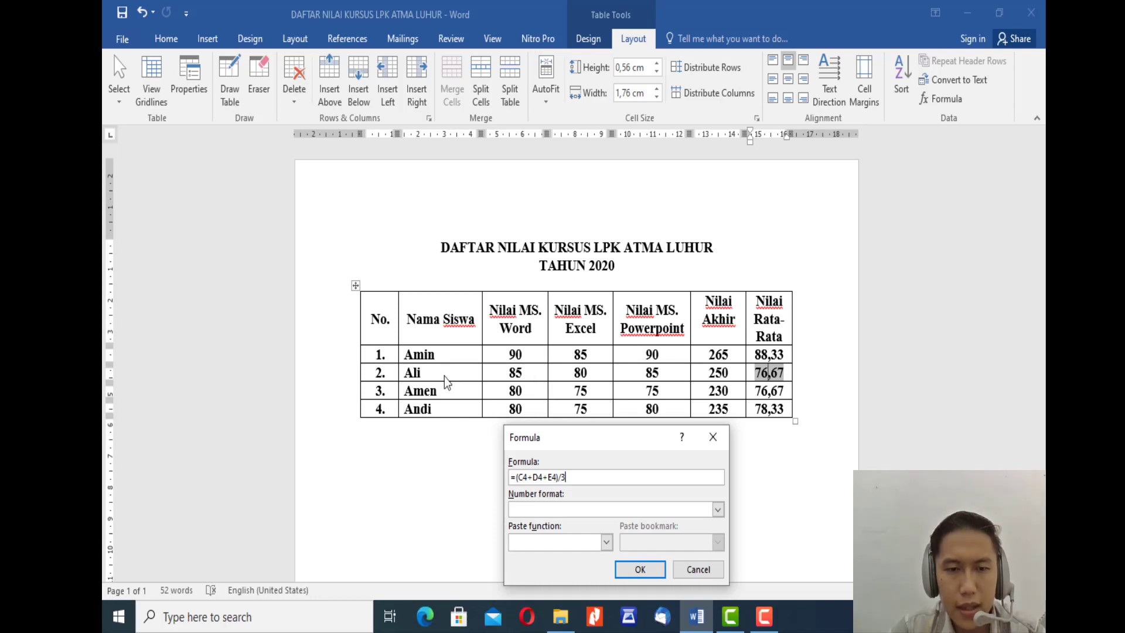
left_click(528, 477)
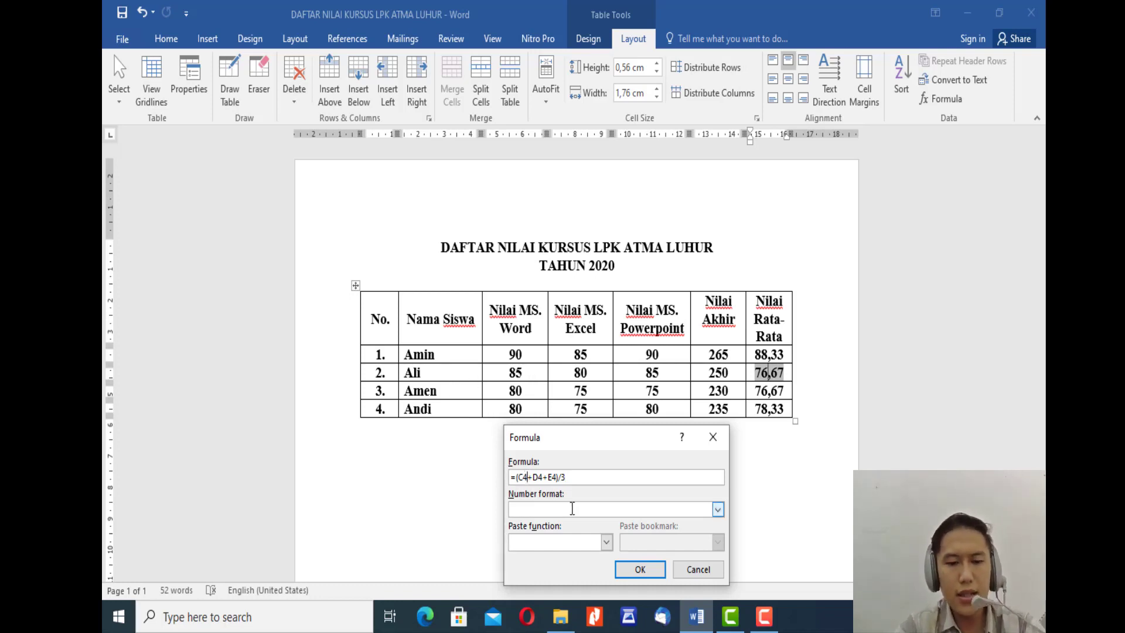
key("BackSpace")
type("3")
key("Right")
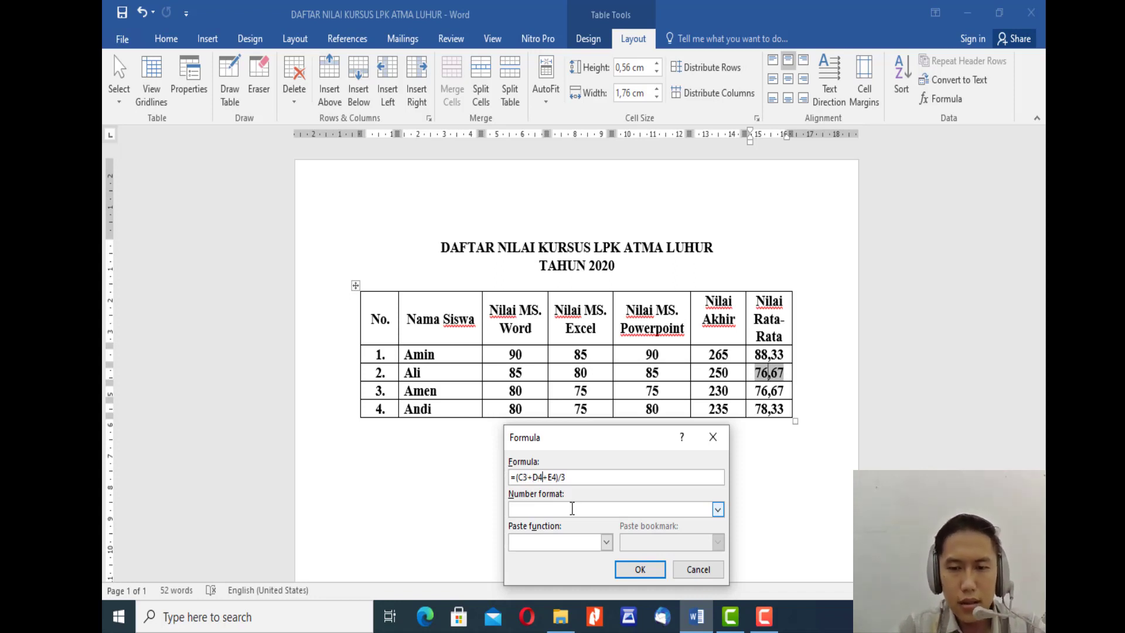
Step: Change the other two references to D3 and E3 and apply the formula =(C3+D3+E3)/3 to student row 2
key("BackSpace")
type("3")
key("Right")
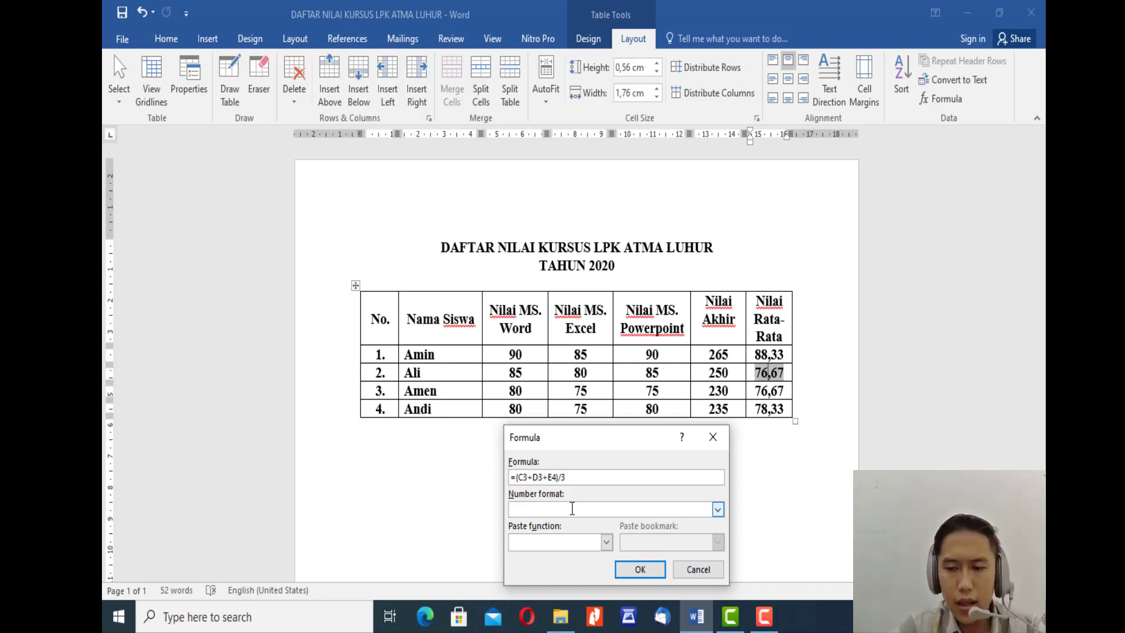
key("Right")
key("Right")
key("BackSpace")
type("3")
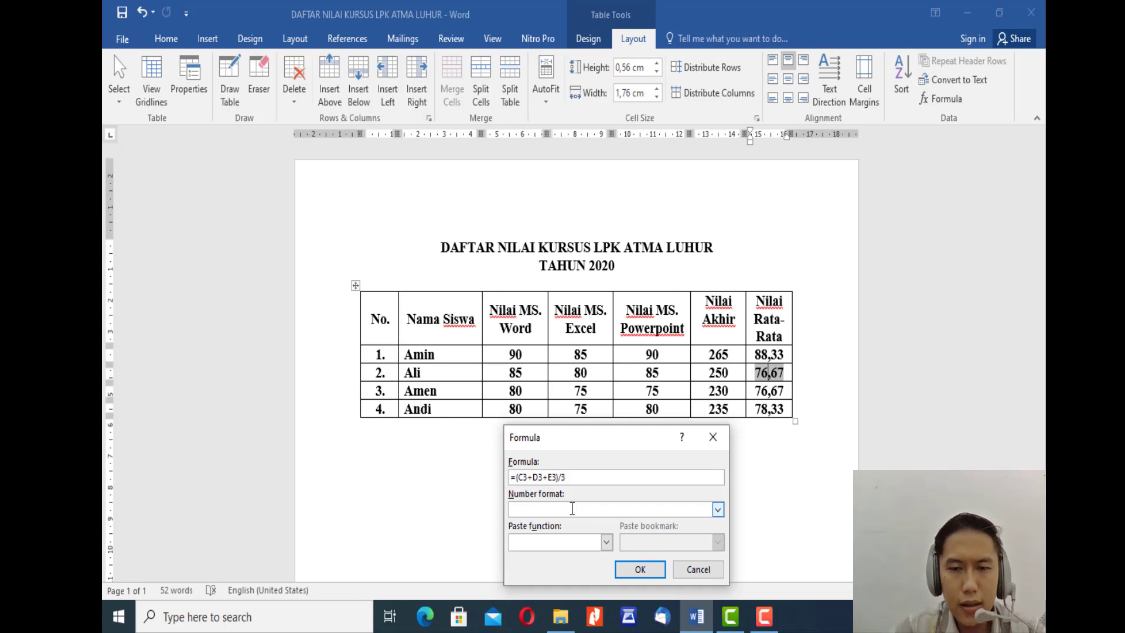
left_click(644, 570)
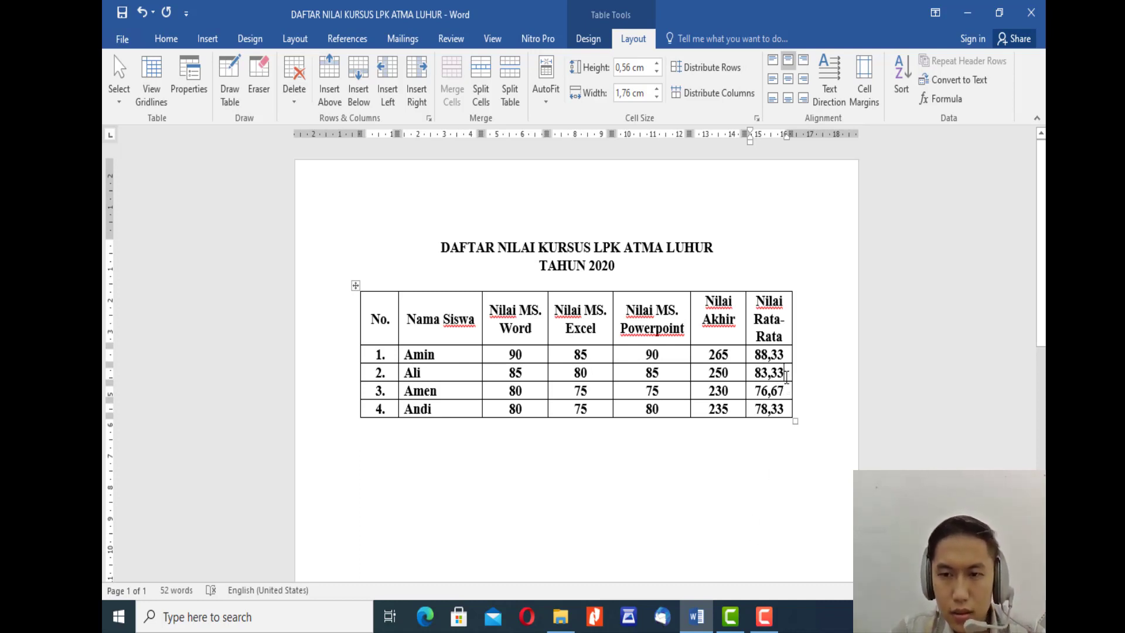
Step: Add a new row at the end of the table and merge its cells under No. and Nama Siswa
left_click(803, 413)
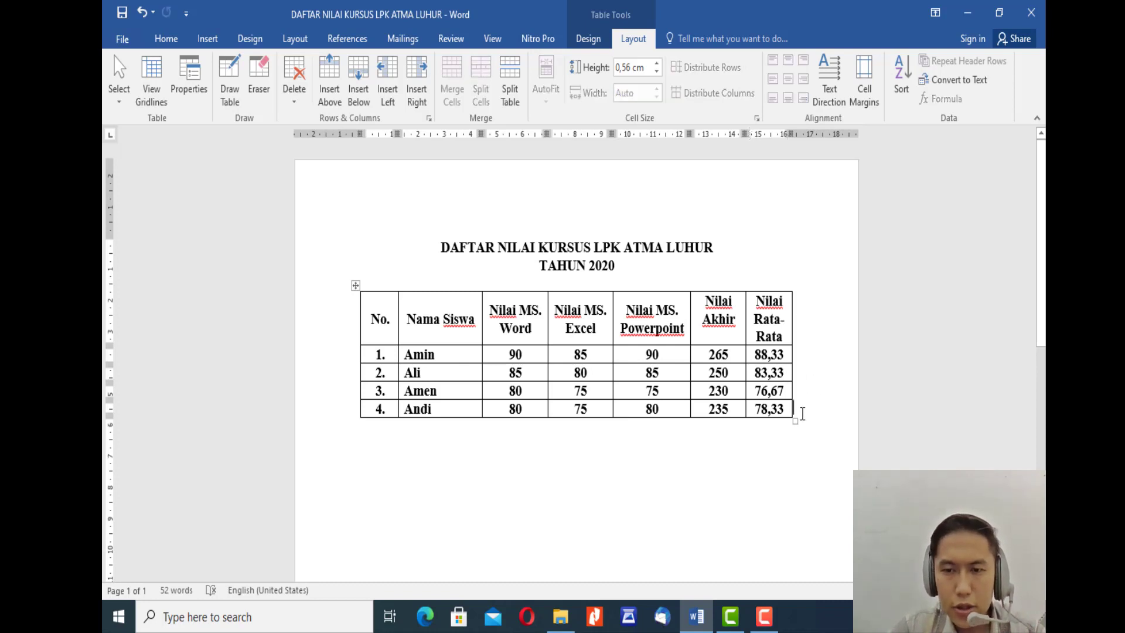
scroll(781, 419, "down", 1)
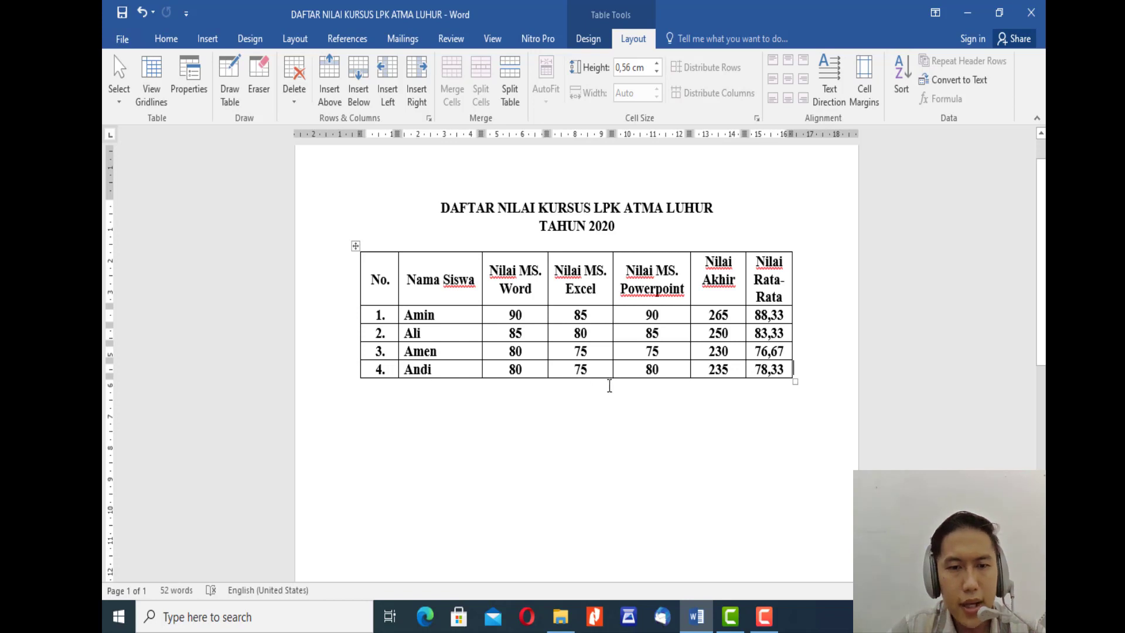
key("Tab")
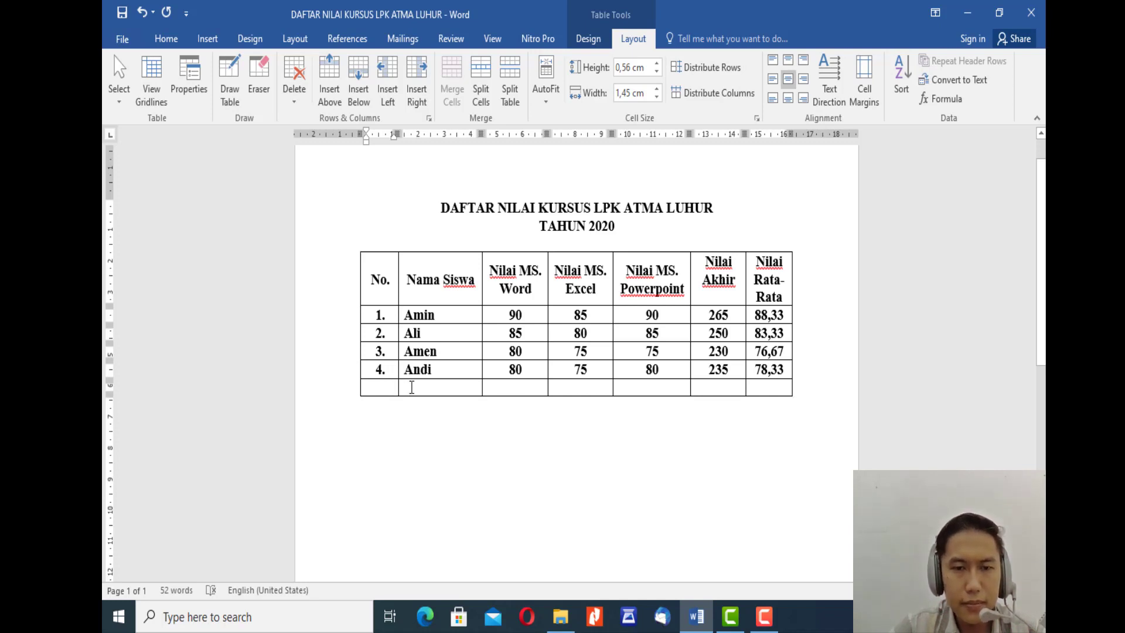
left_click_drag(382, 386, 446, 387)
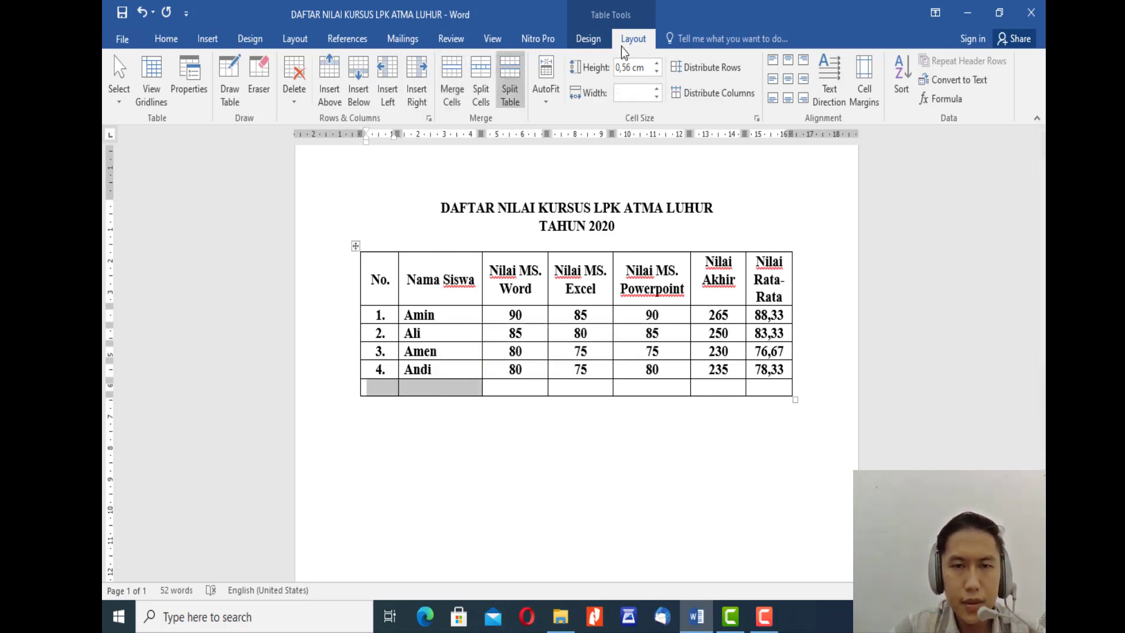
left_click(462, 83)
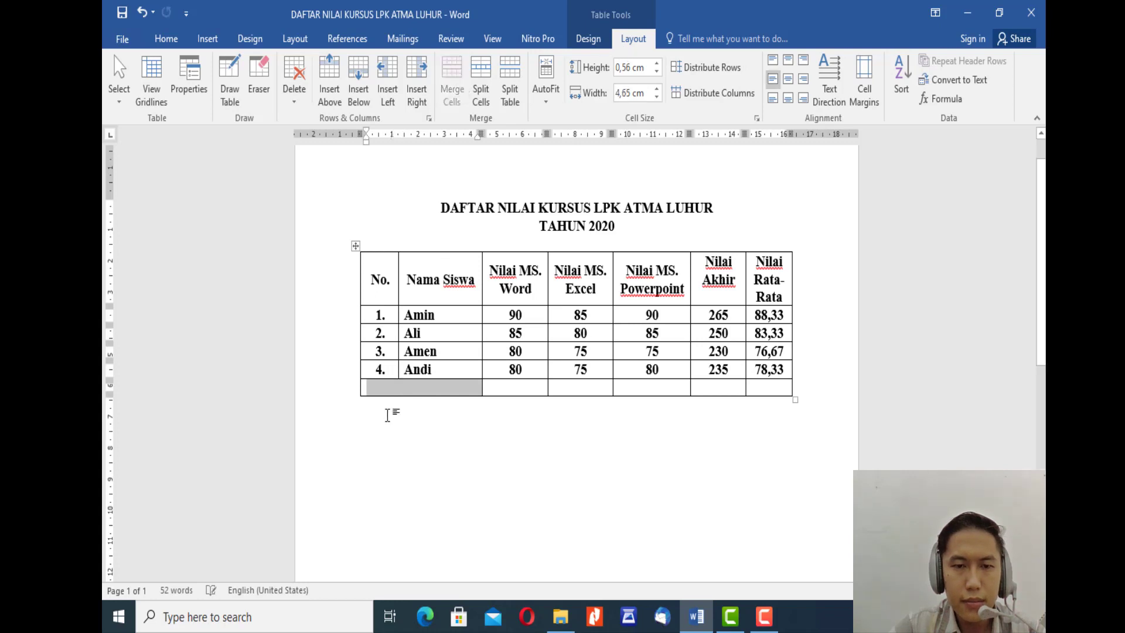
Step: Label the merged cell in the table's last row "Nilai Tertinggi"
left_click(418, 386)
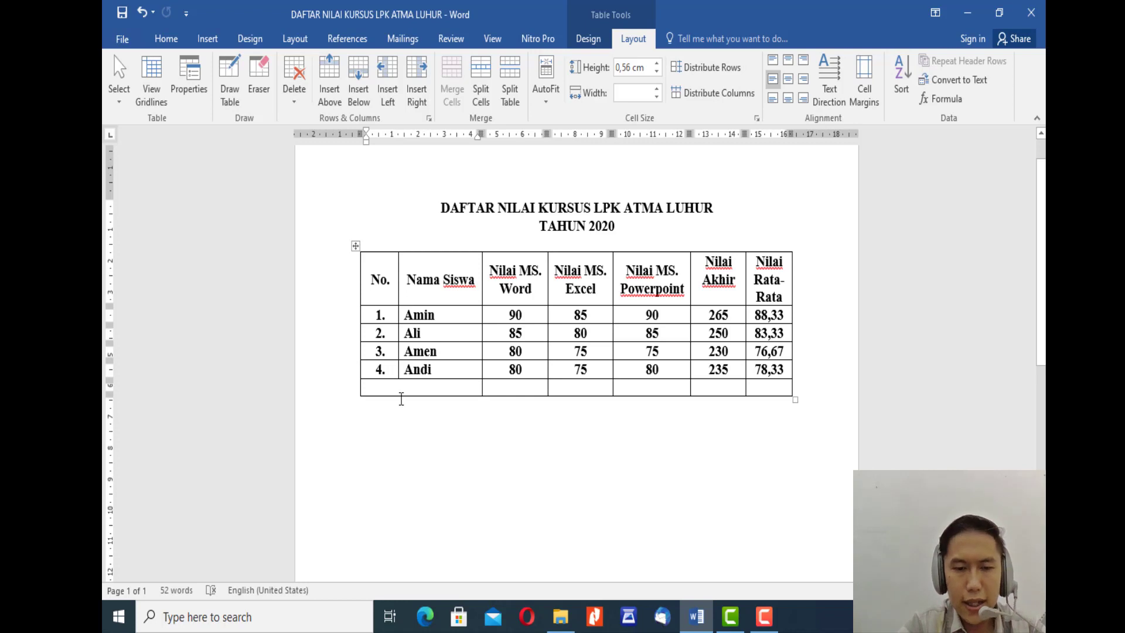
type("Nilai")
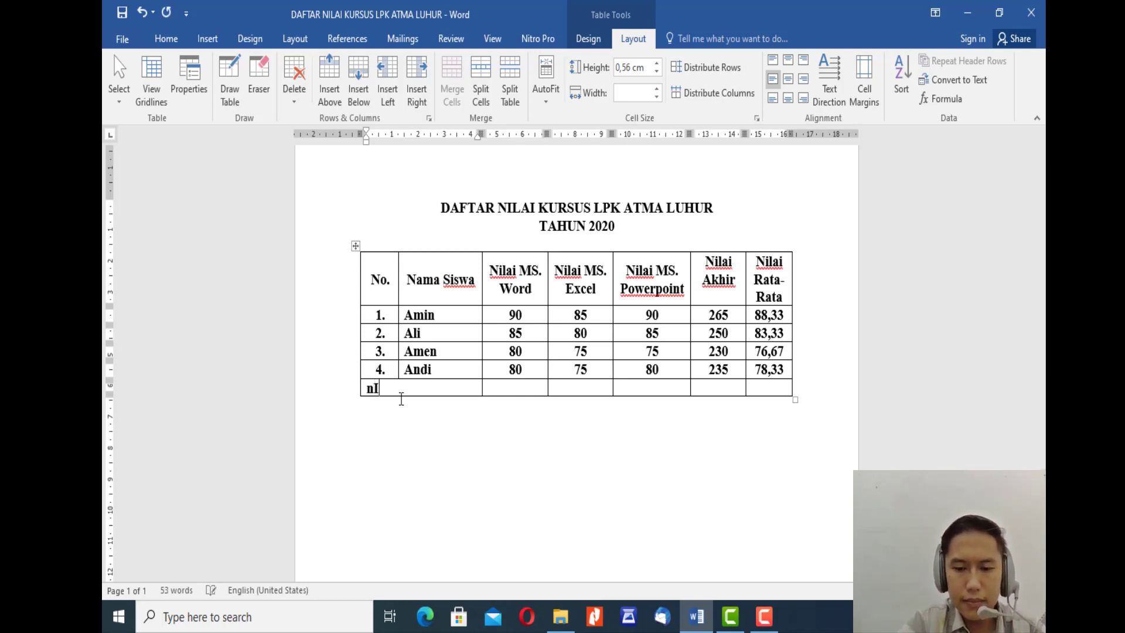
type(" Te")
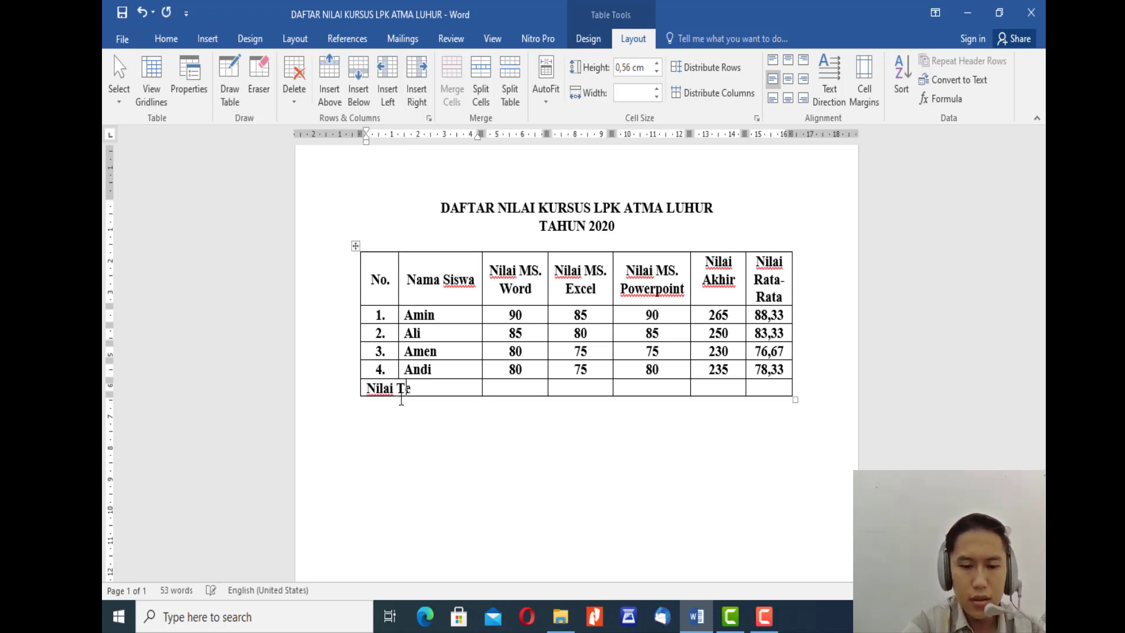
type("rtin")
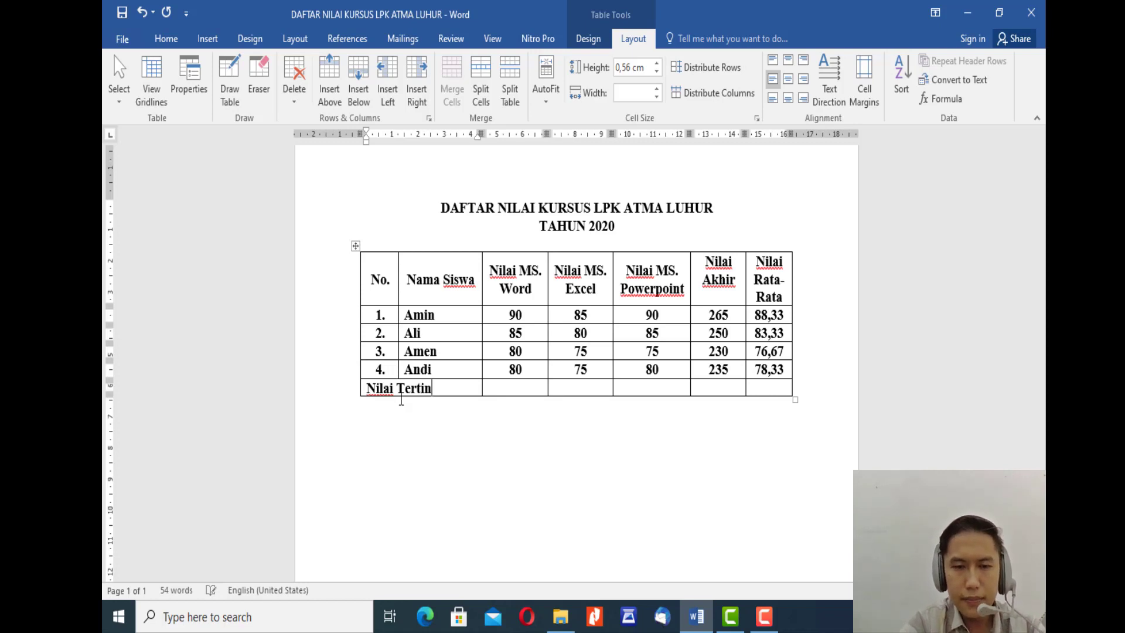
type("ggi")
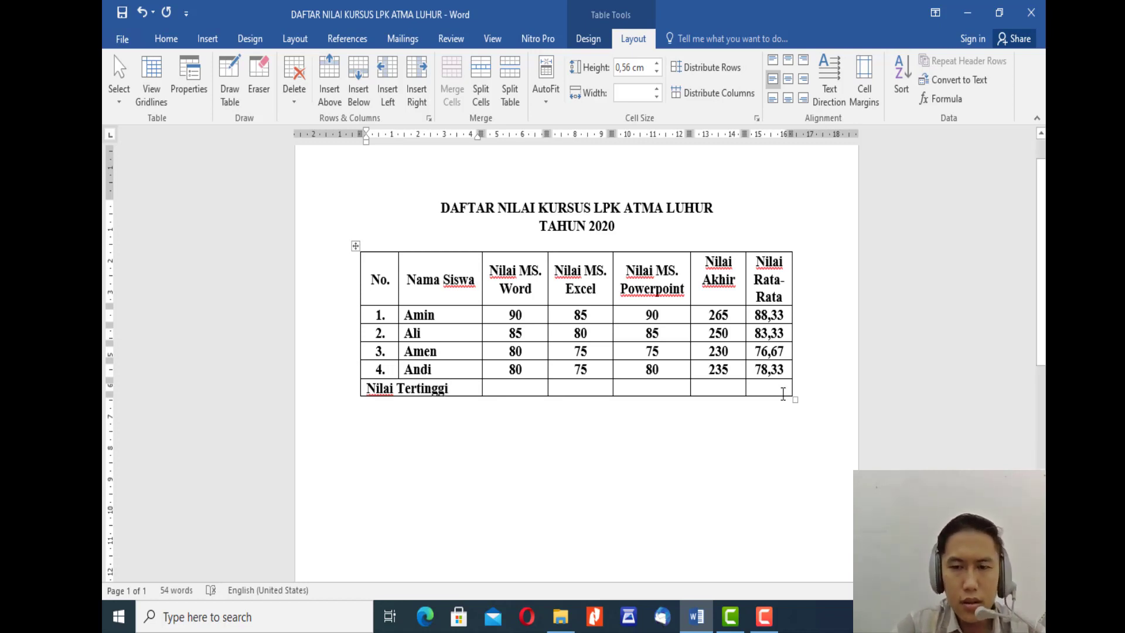
Step: Add a row below the Nilai Tertinggi row and label its merged cell "Nilai Terendah"
left_click(804, 387)
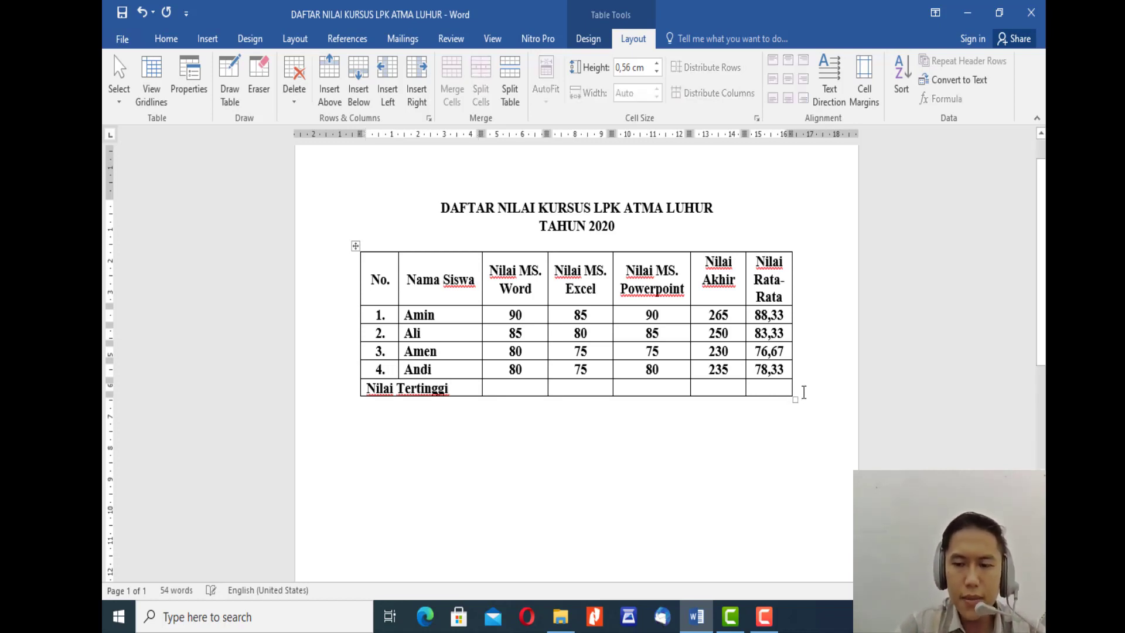
key("Return")
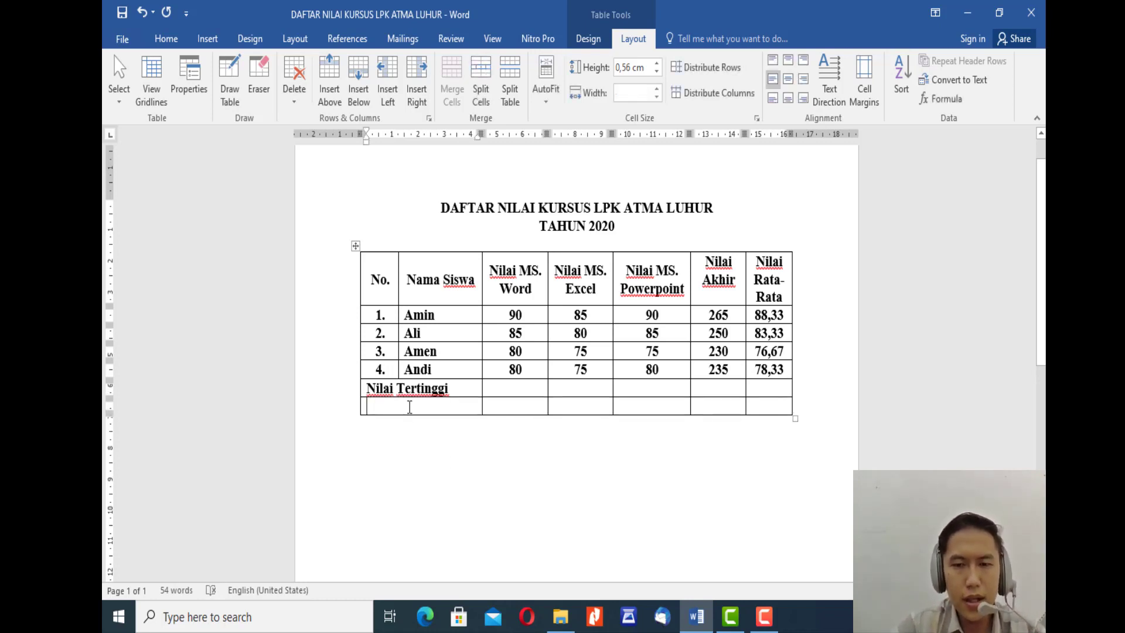
type("Ni")
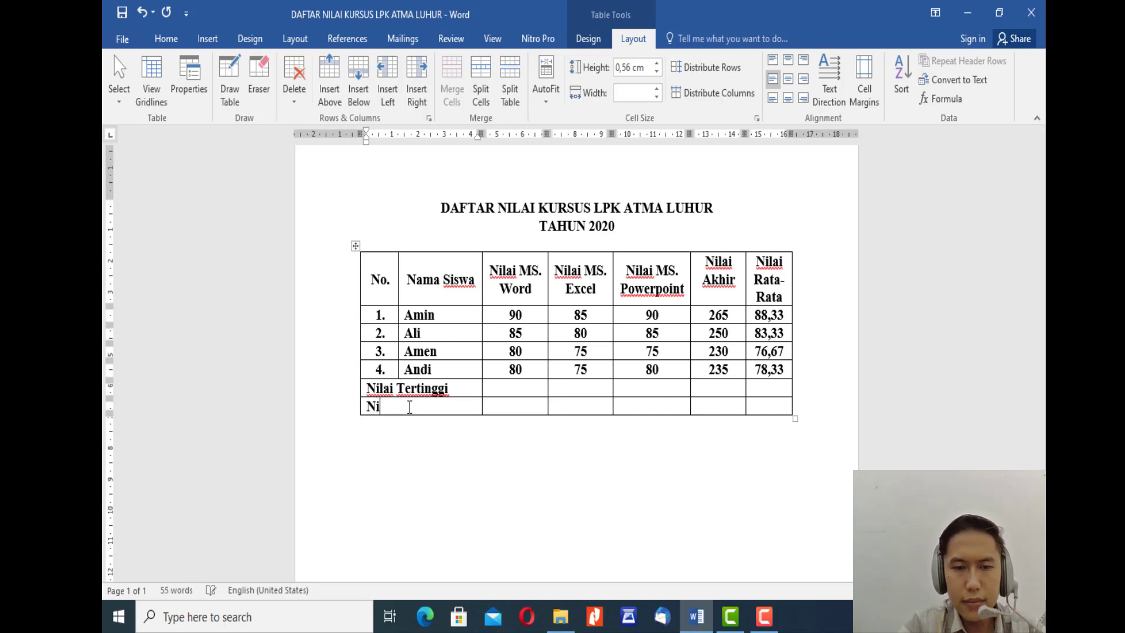
type("lai T")
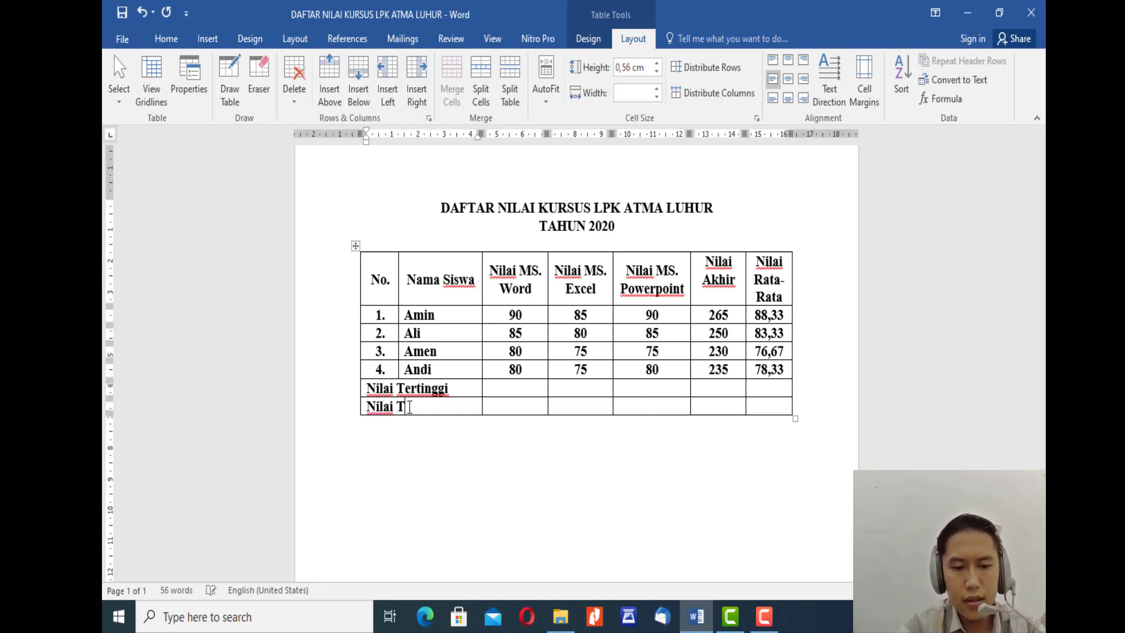
type("erendah")
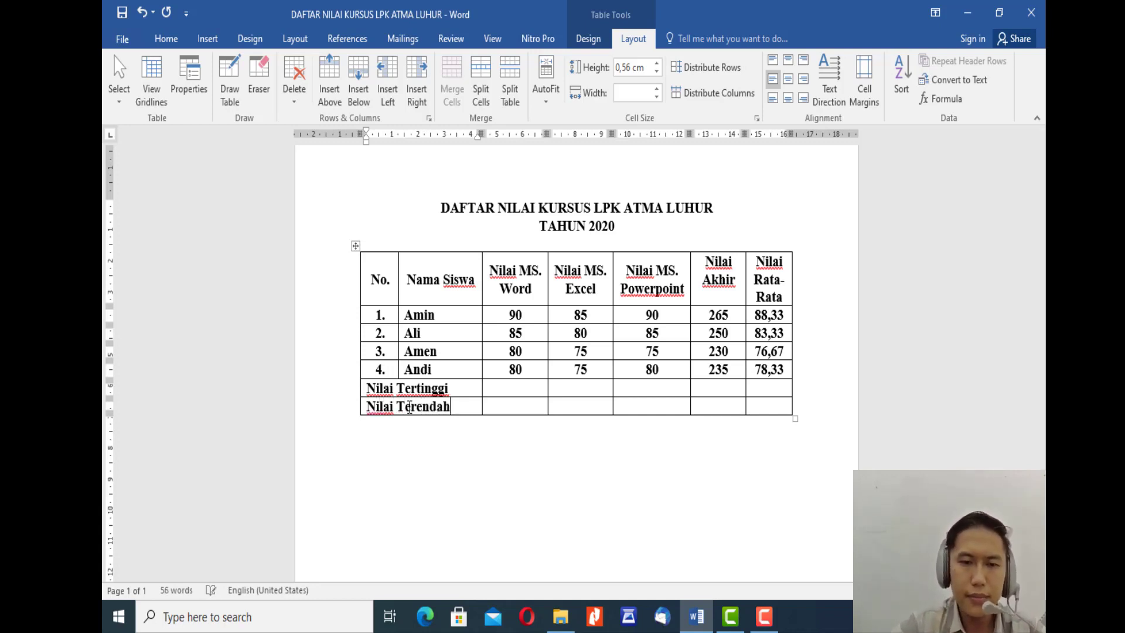
Step: Add a row below the Nilai Terendah row and label its merged cell "Jumlah Data"
left_click(812, 409)
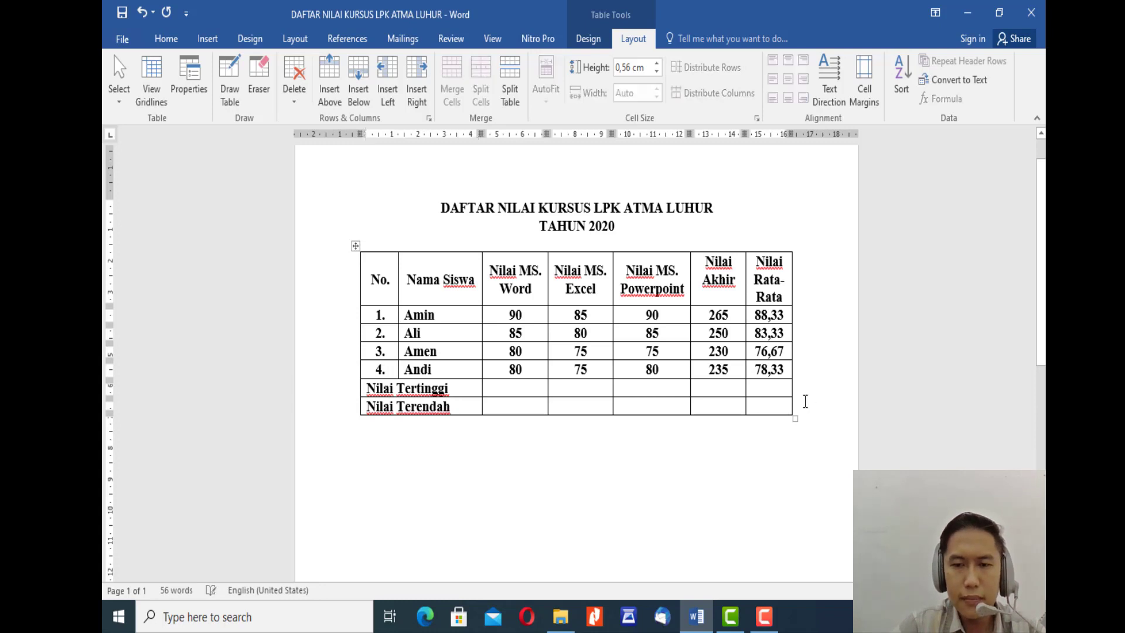
key("Return")
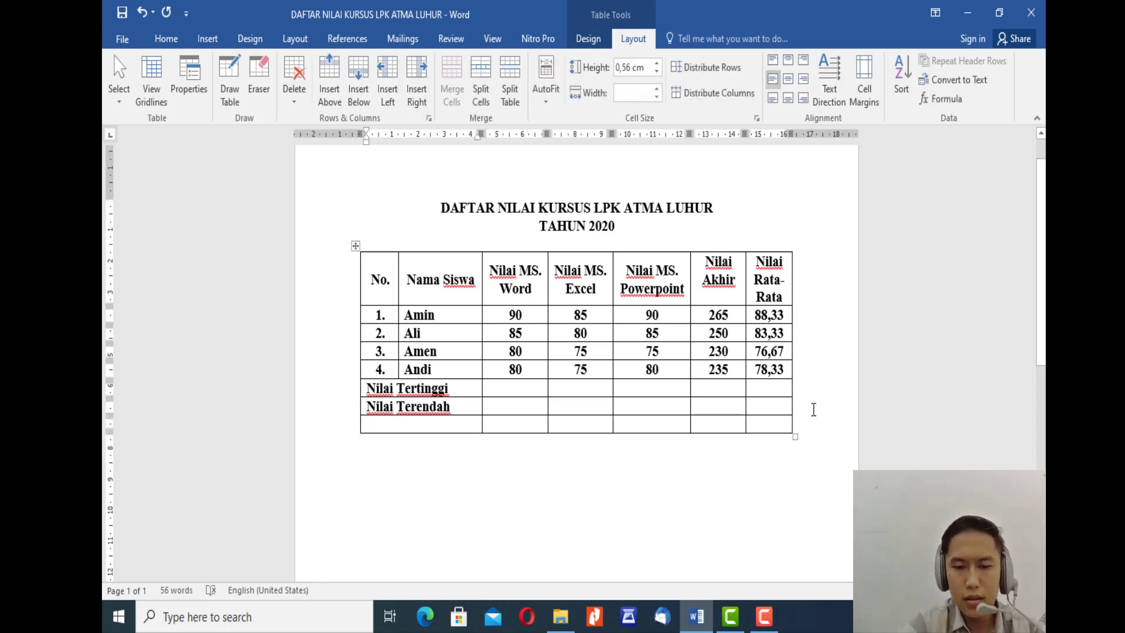
type("J")
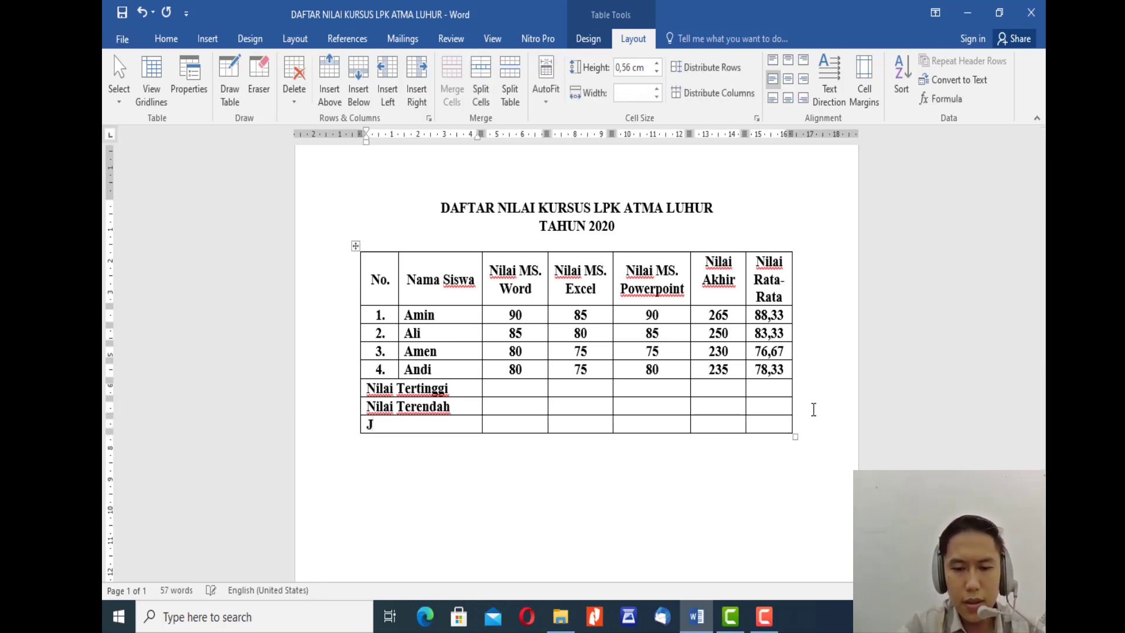
type("umlah Data")
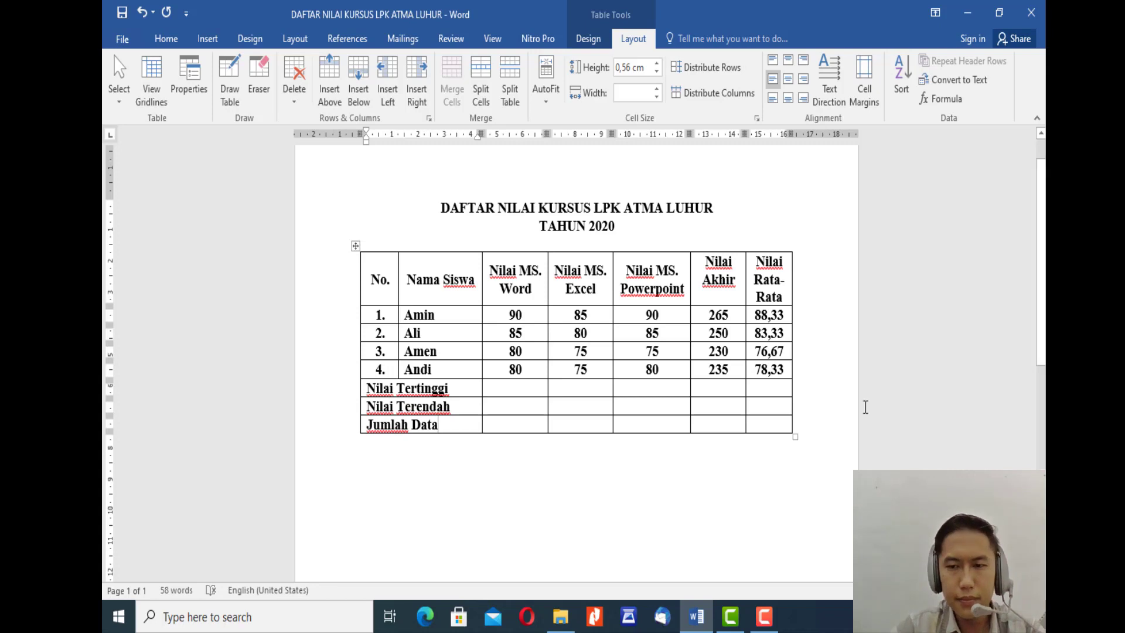
left_click(656, 439)
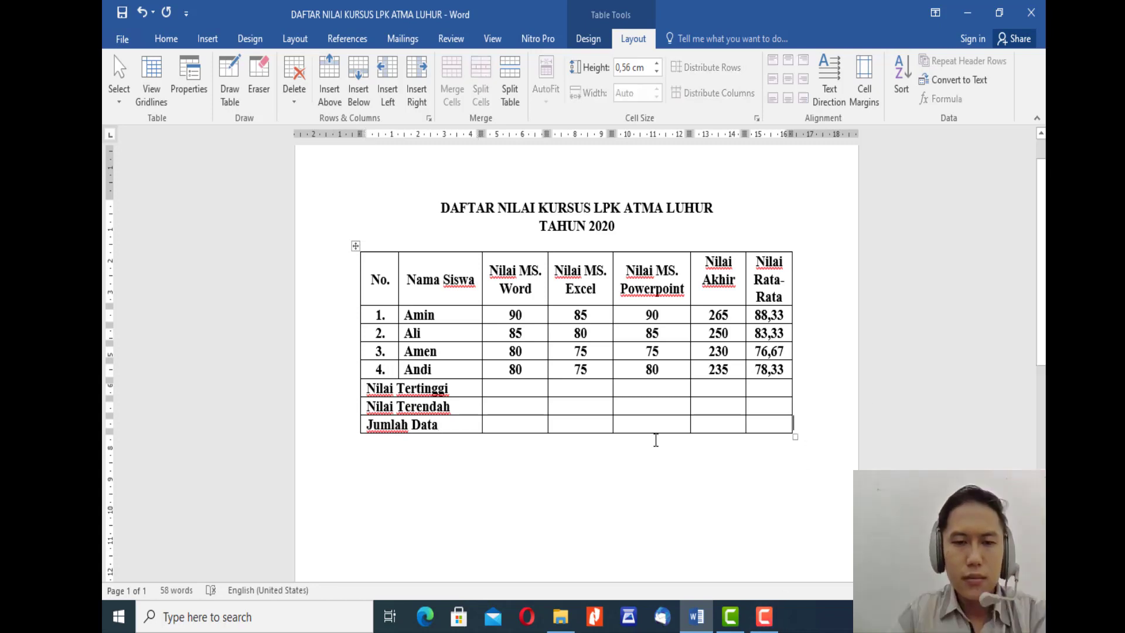
Step: Start a formula in the Nilai Tertinggi row's Nilai MS. Word cell and change its function to MAX
left_click(513, 389)
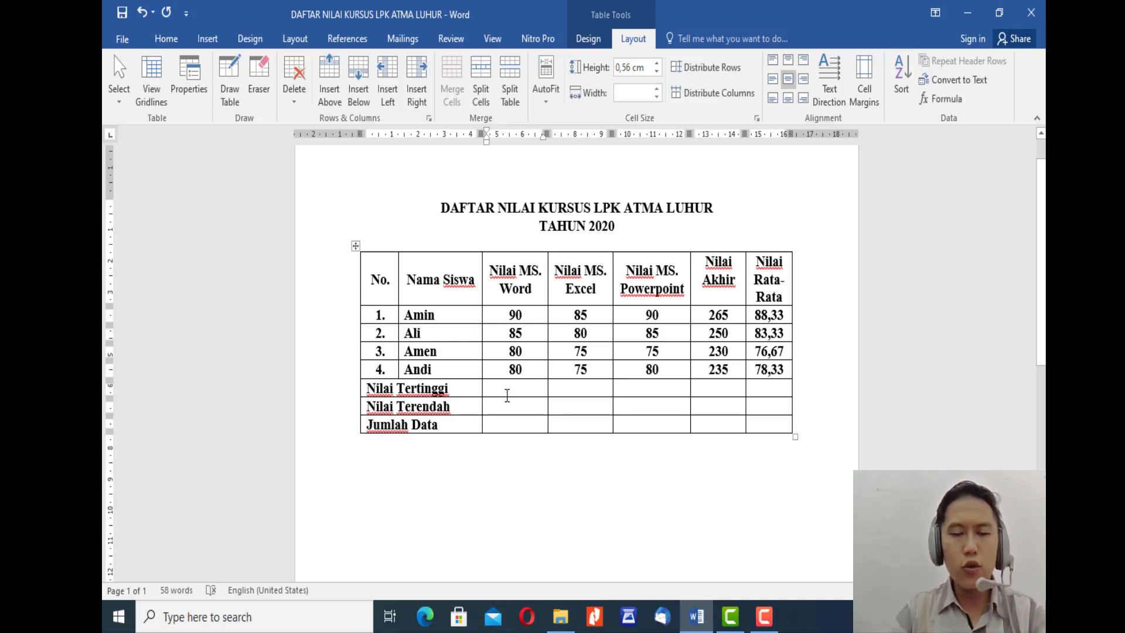
left_click(945, 97)
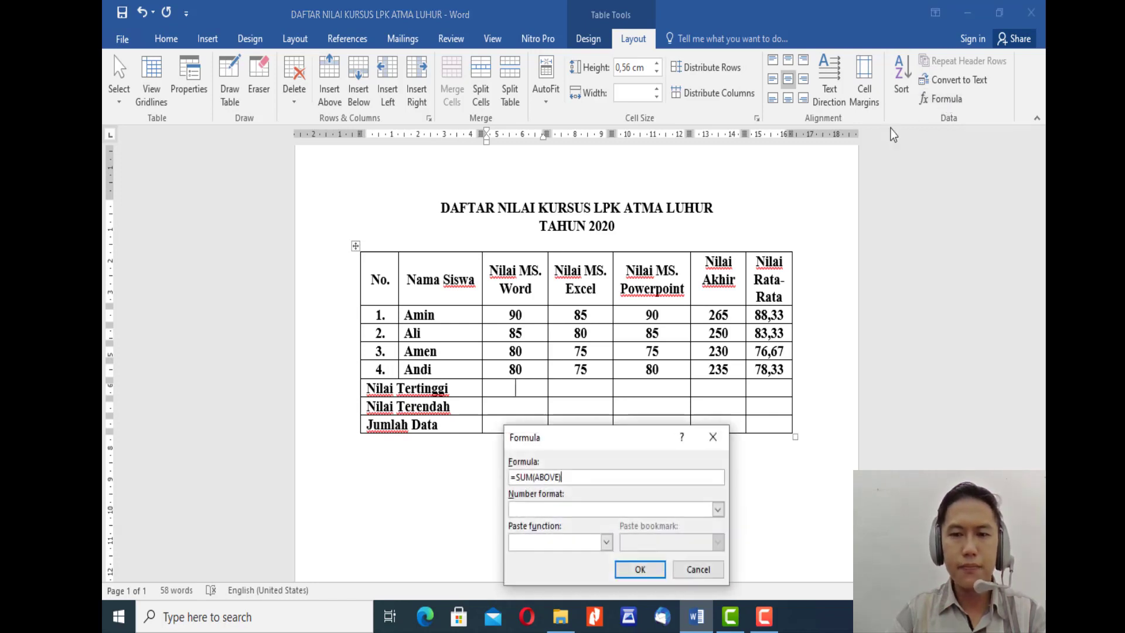
left_click_drag(593, 452, 785, 382)
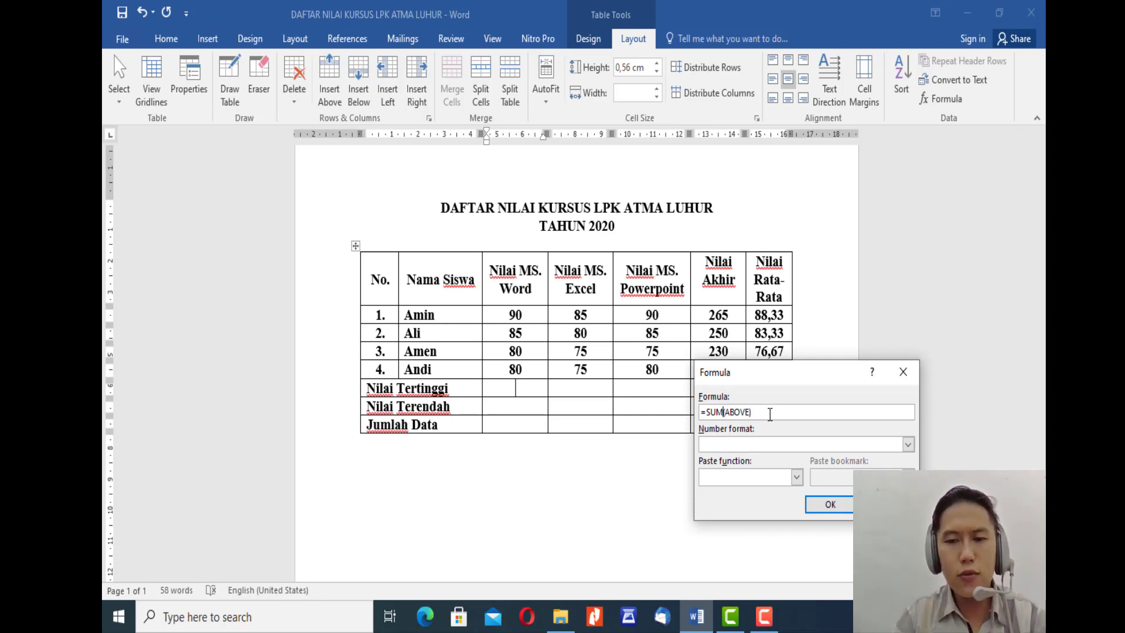
key("shift+Left")
key("shift+Left")
key("shift+Left")
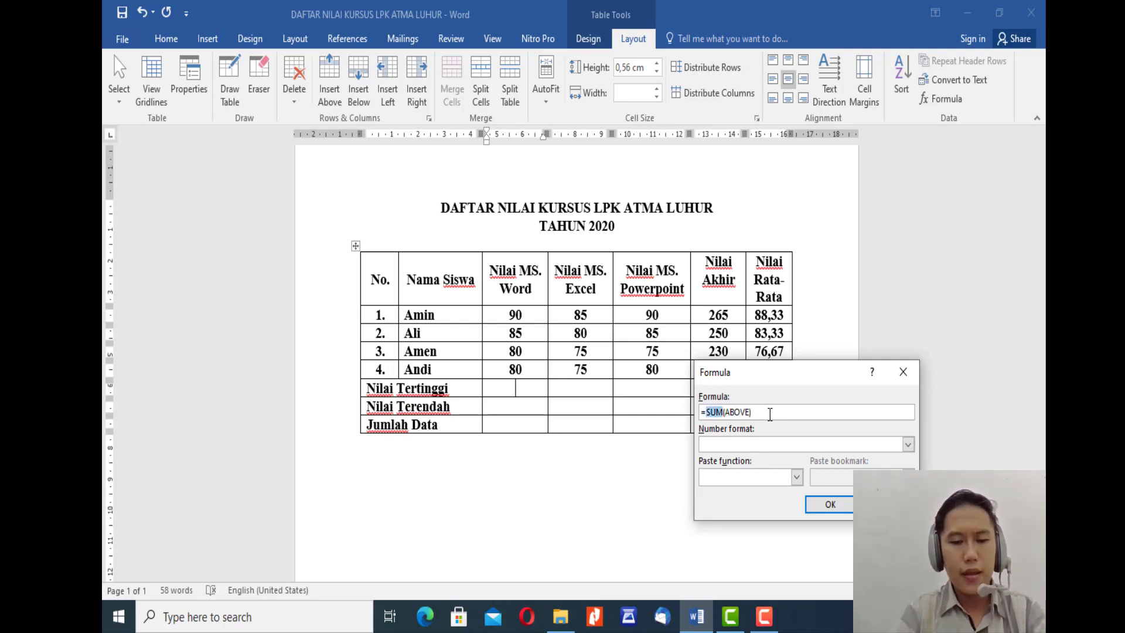
type("MAX")
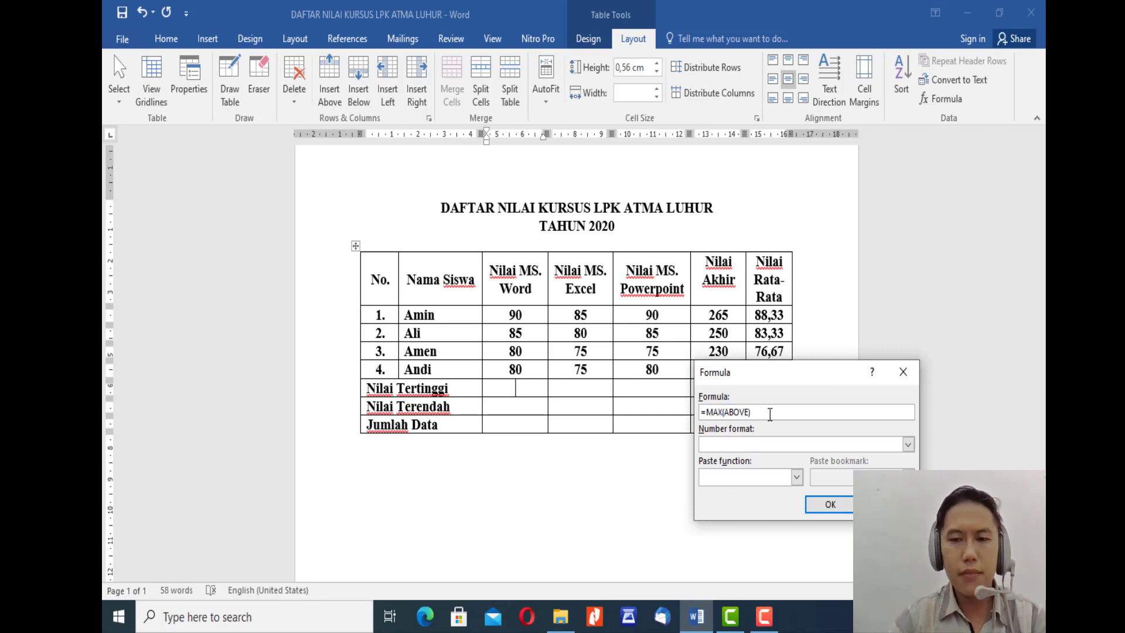
Step: Replace the MAX argument with the range C2:C5 and insert the formula in the Nilai MS. Word column
key("shift+Right")
key("shift+Right")
key("shift+Right")
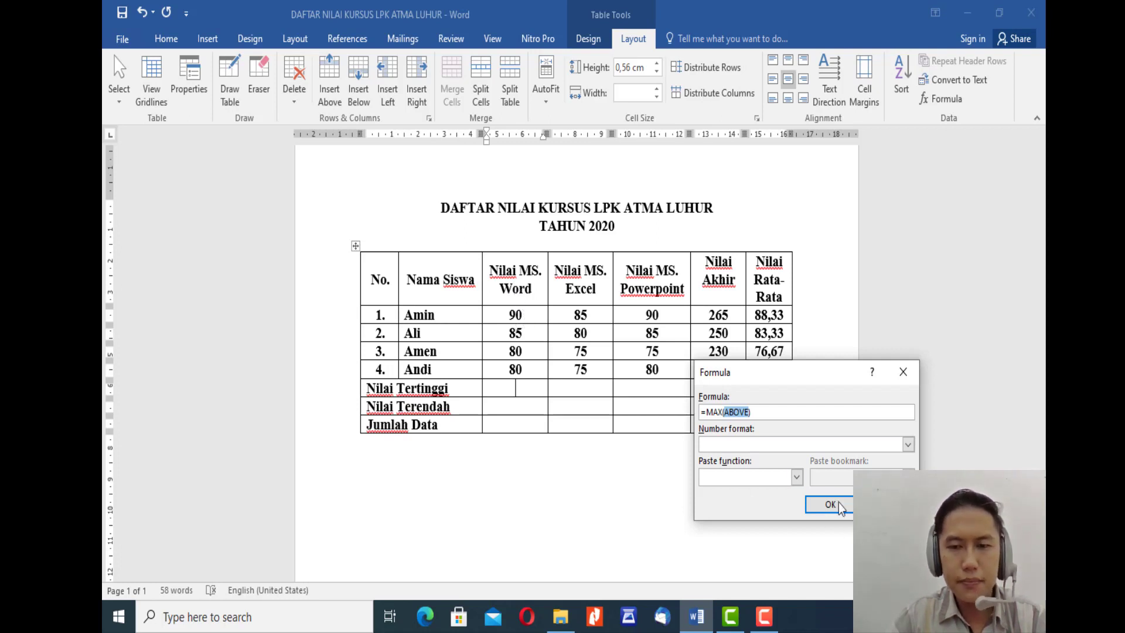
type("C2")
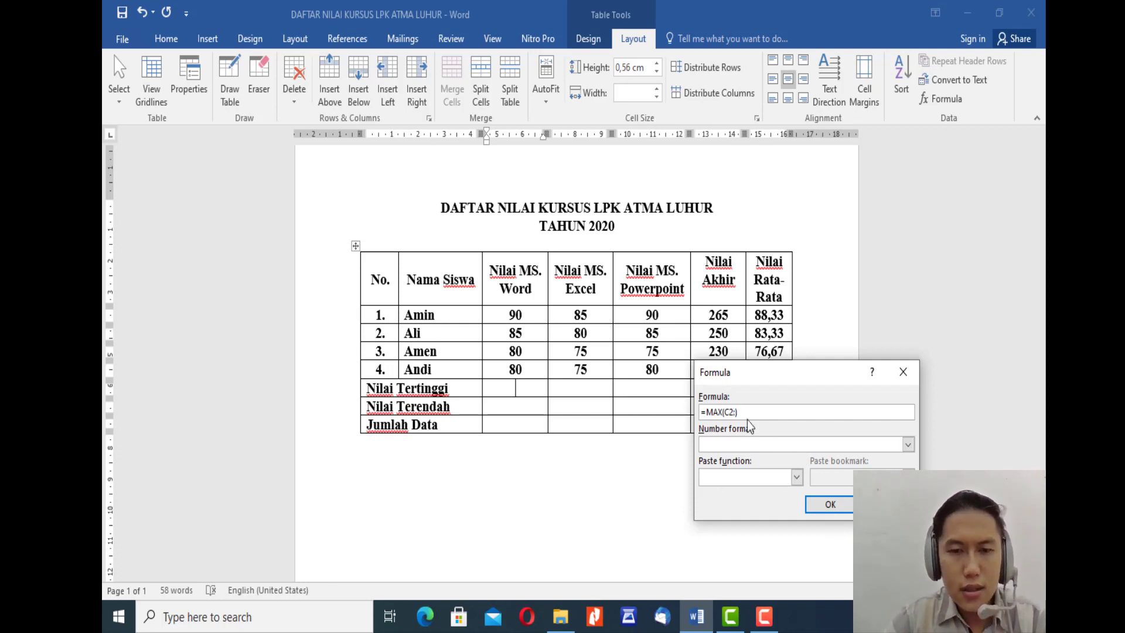
type(":)")
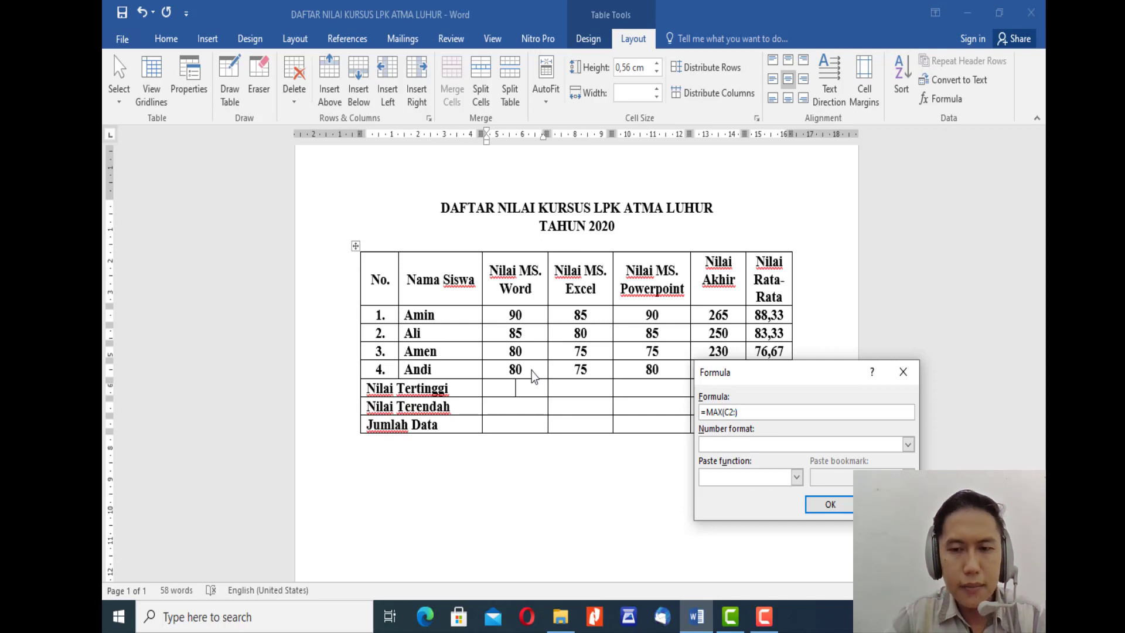
type("C5")
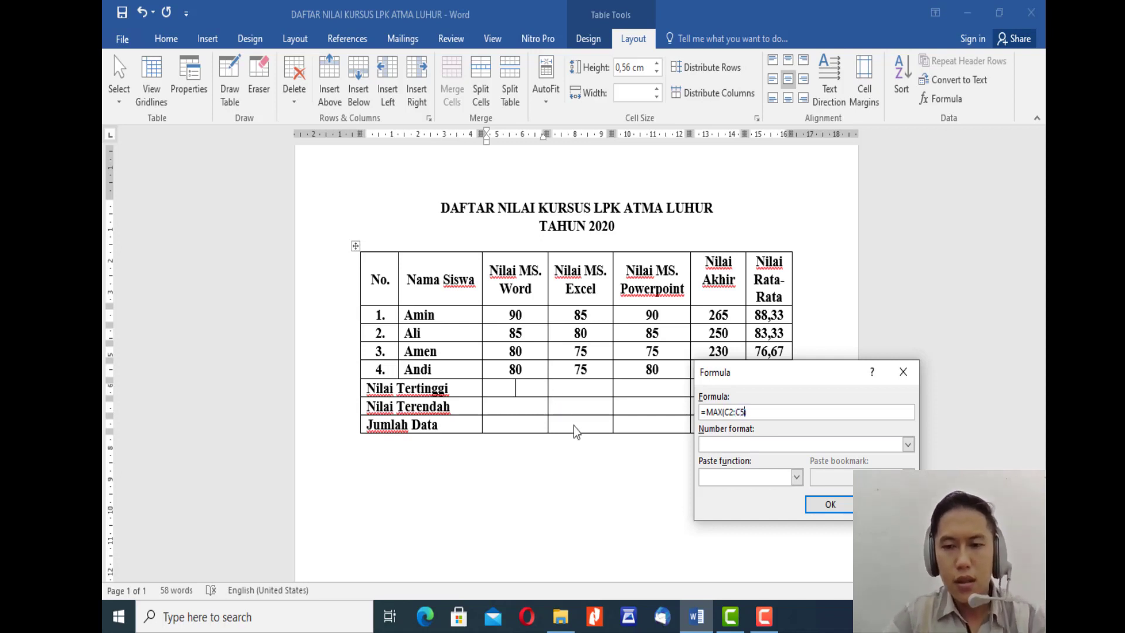
left_click(831, 507)
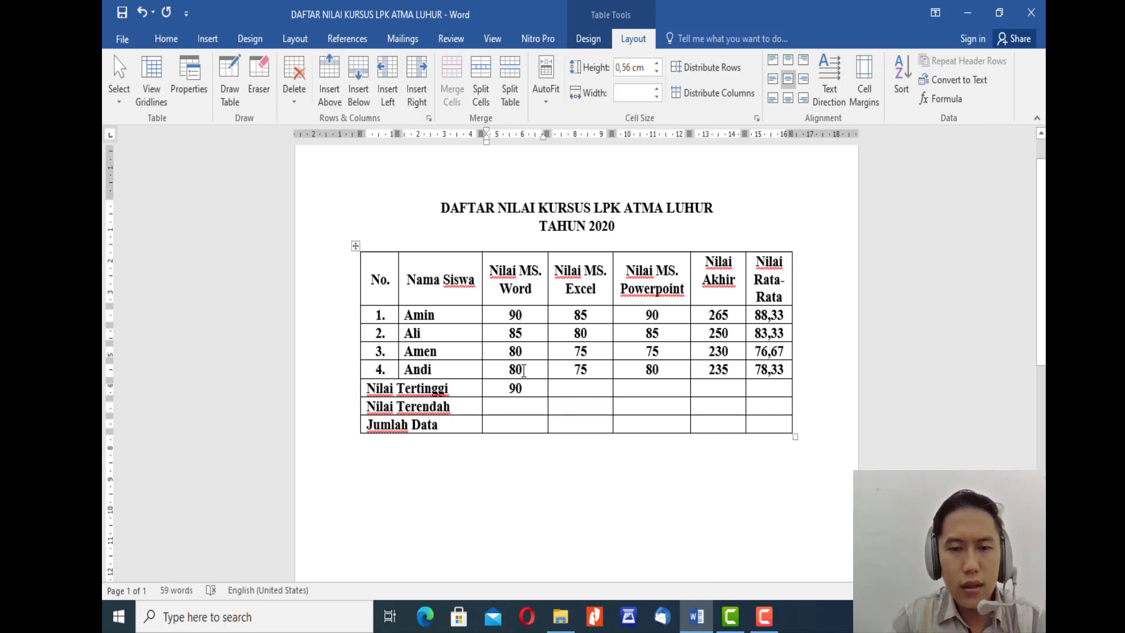
left_click(528, 316)
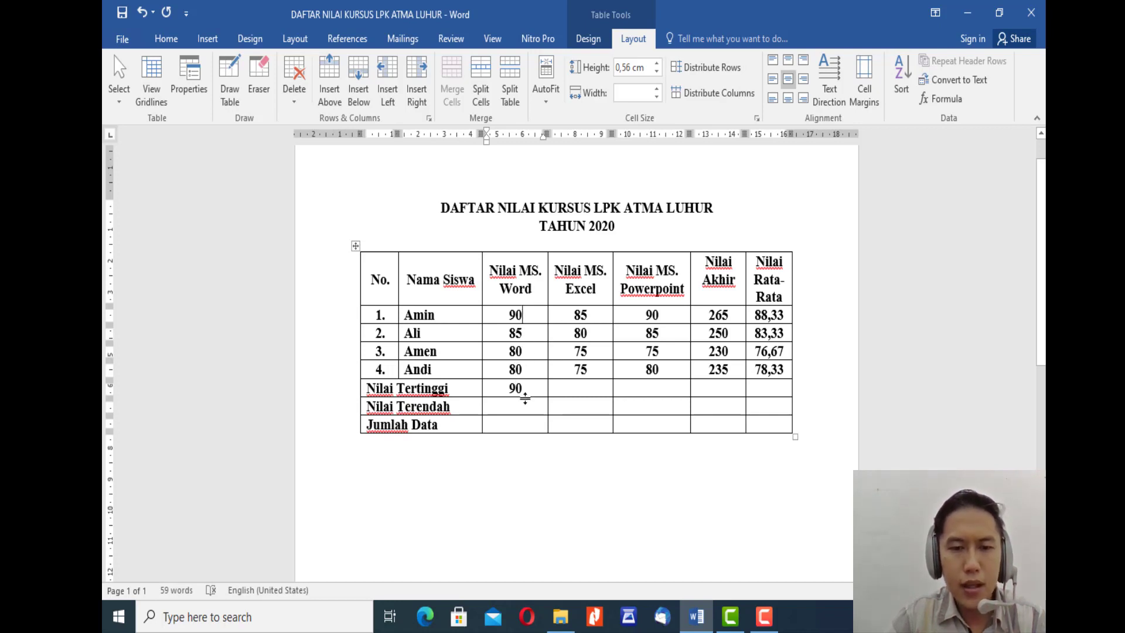
Step: Start a formula in the Nilai Tertinggi row's Nilai MS. Excel cell and change its function to MAX
left_click(587, 388)
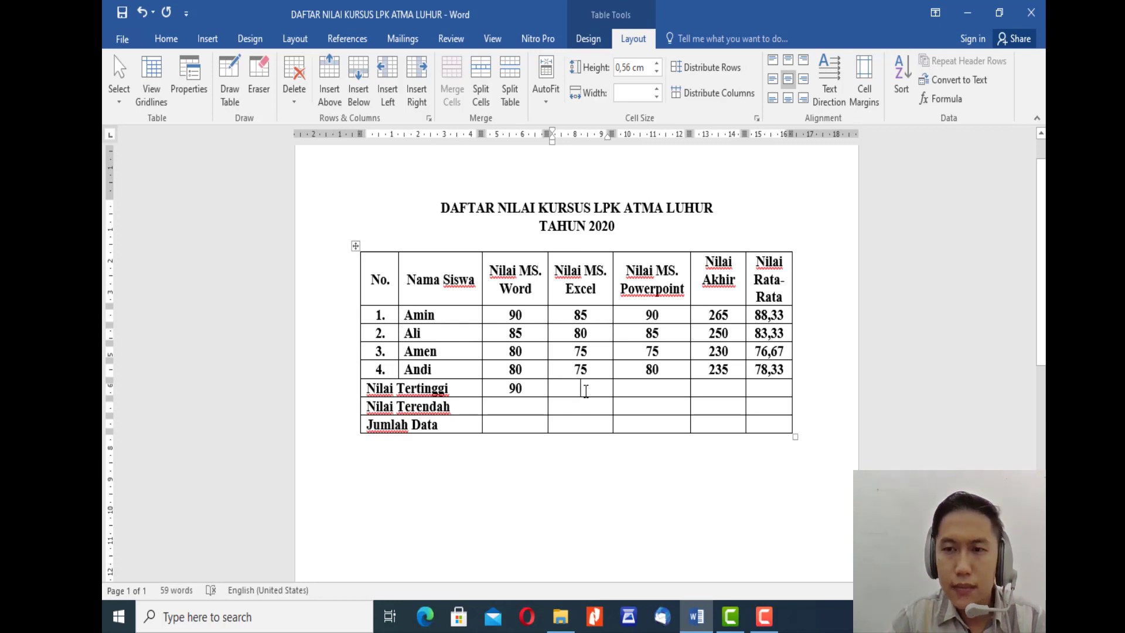
left_click(944, 99)
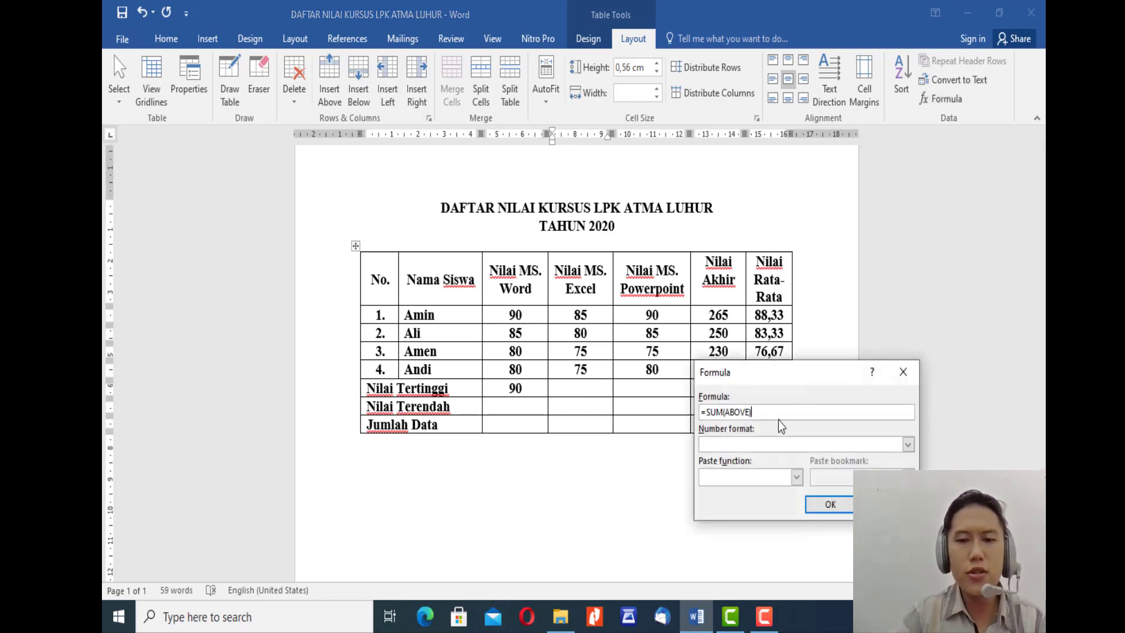
key("Left")
key("Left")
key("shift+Left")
key("shift+Left")
key("shift+Left")
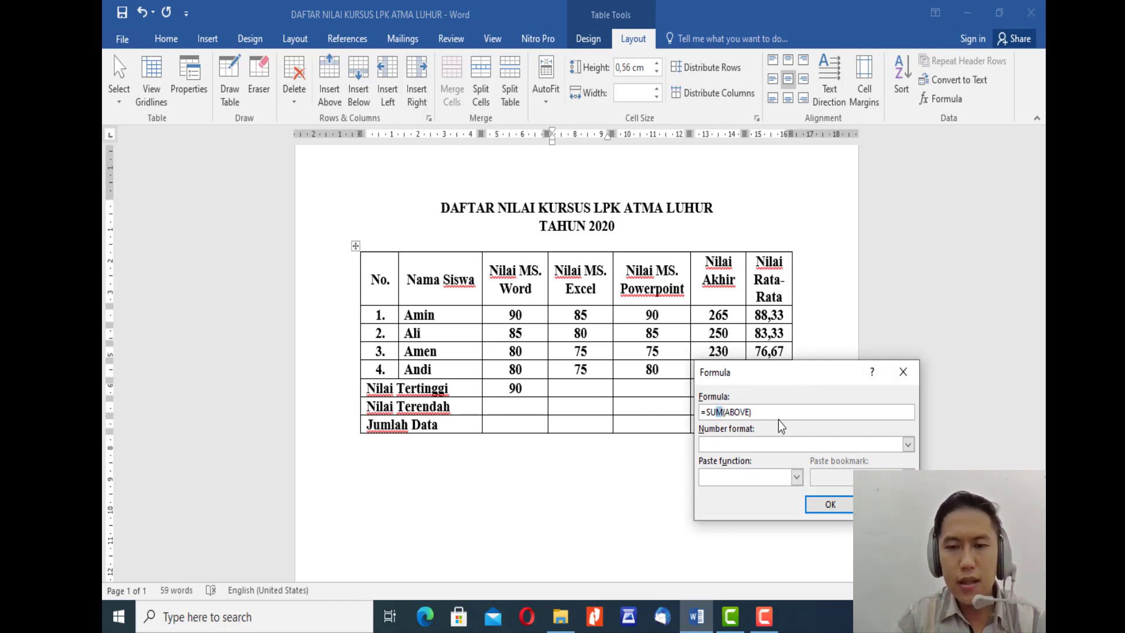
type("MAX")
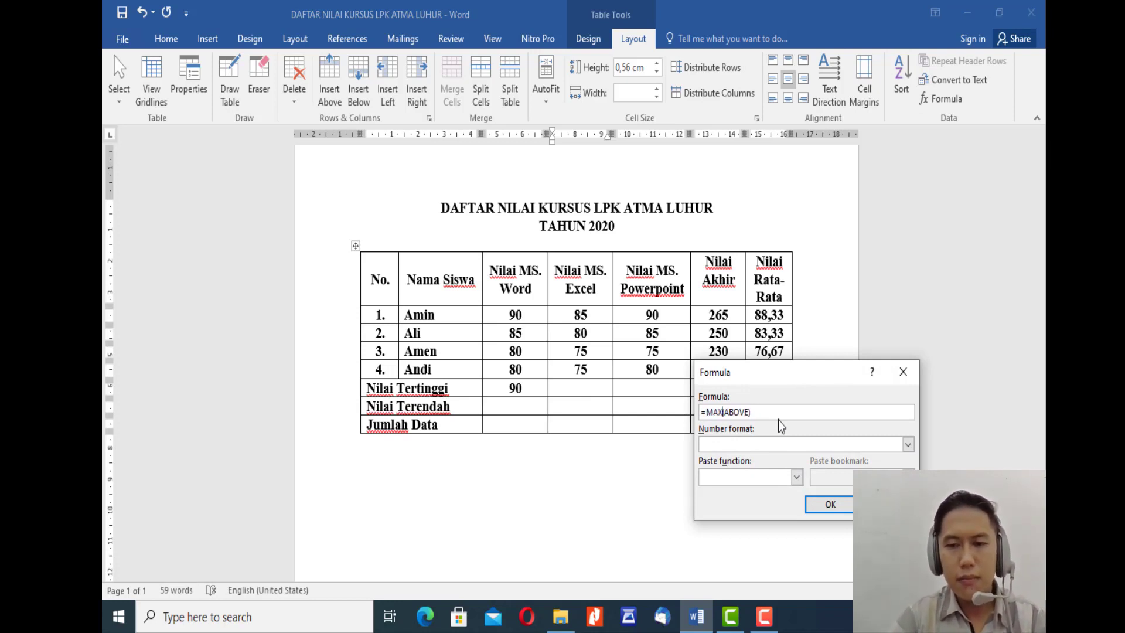
Step: Replace the MAX argument with the range D2:D5 and insert the formula in the Nilai MS. Excel column
key("shift+Right")
key("shift+Right")
key("shift+Right")
key("shift+Right")
key("shift+Right")
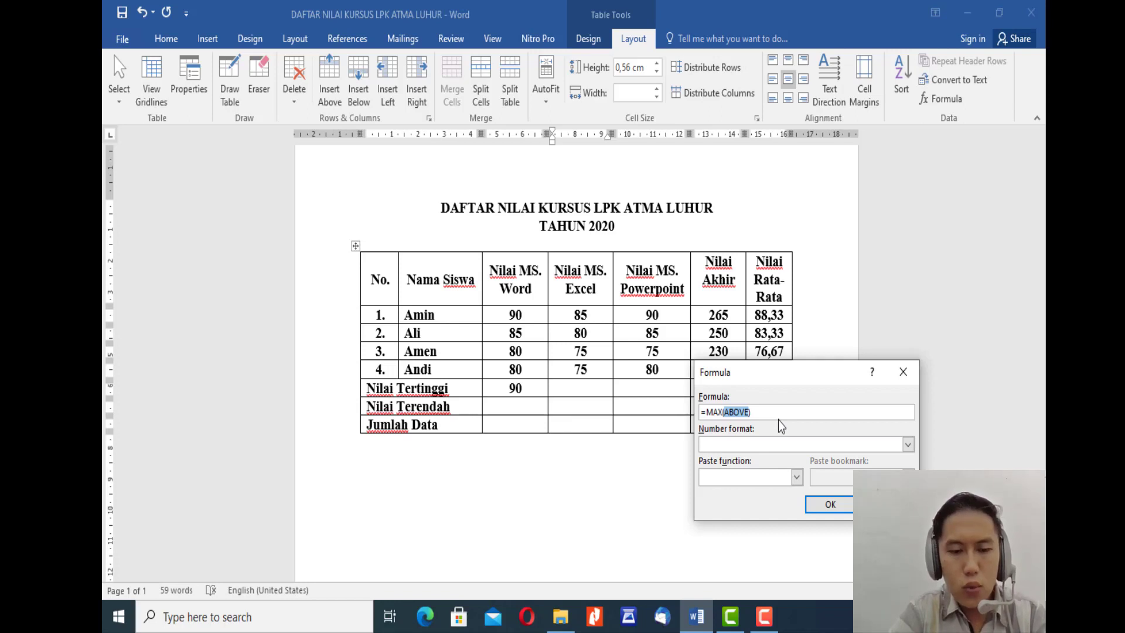
type("D2:")
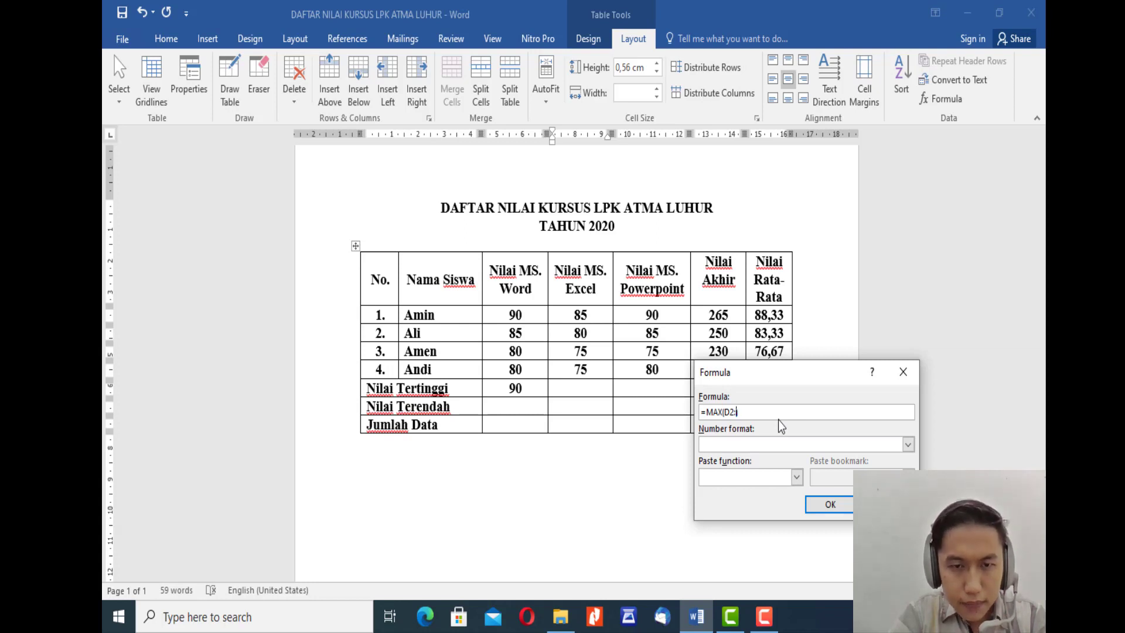
type("D5")
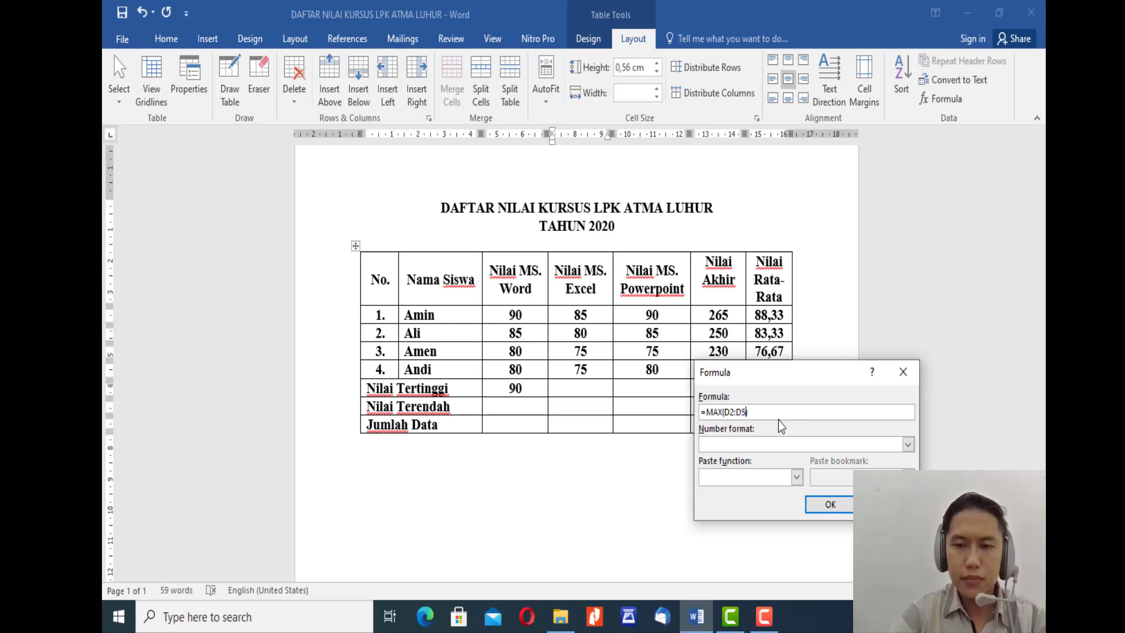
left_click(829, 507)
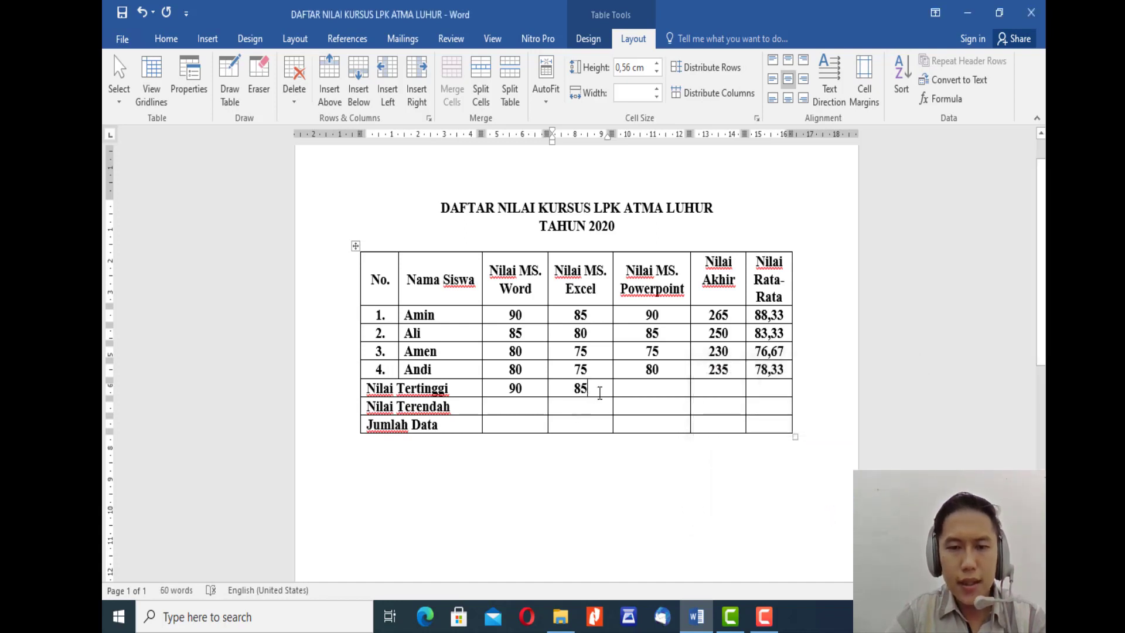
Step: Start a formula in the Nilai Tertinggi row's Nilai MS. Powerpoint cell and change its function to MAX
left_click(656, 392)
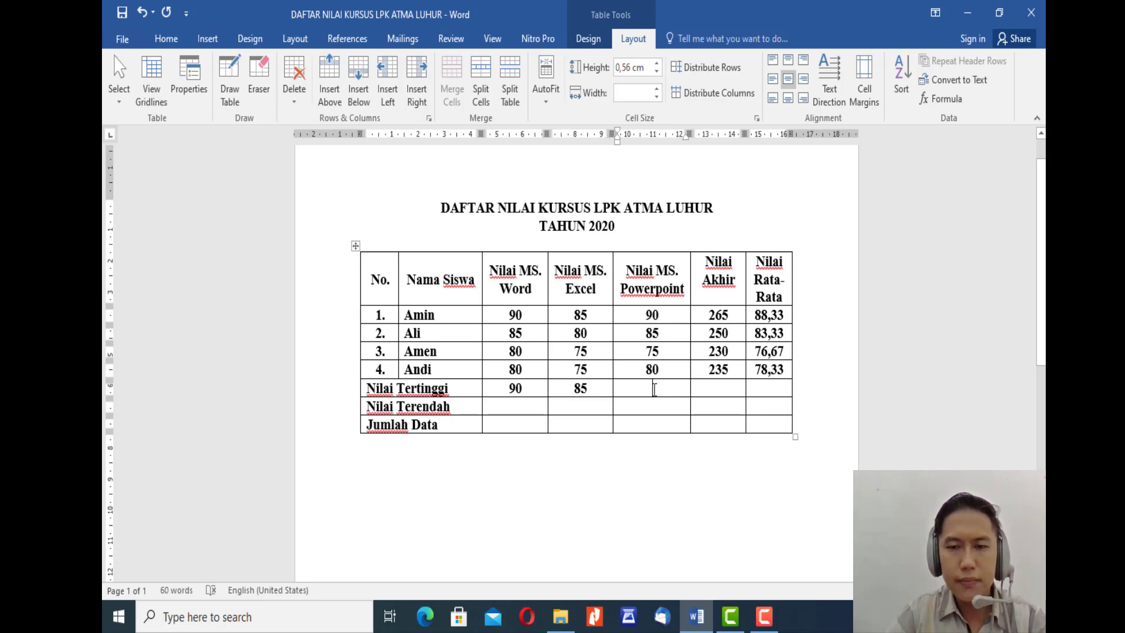
left_click(946, 100)
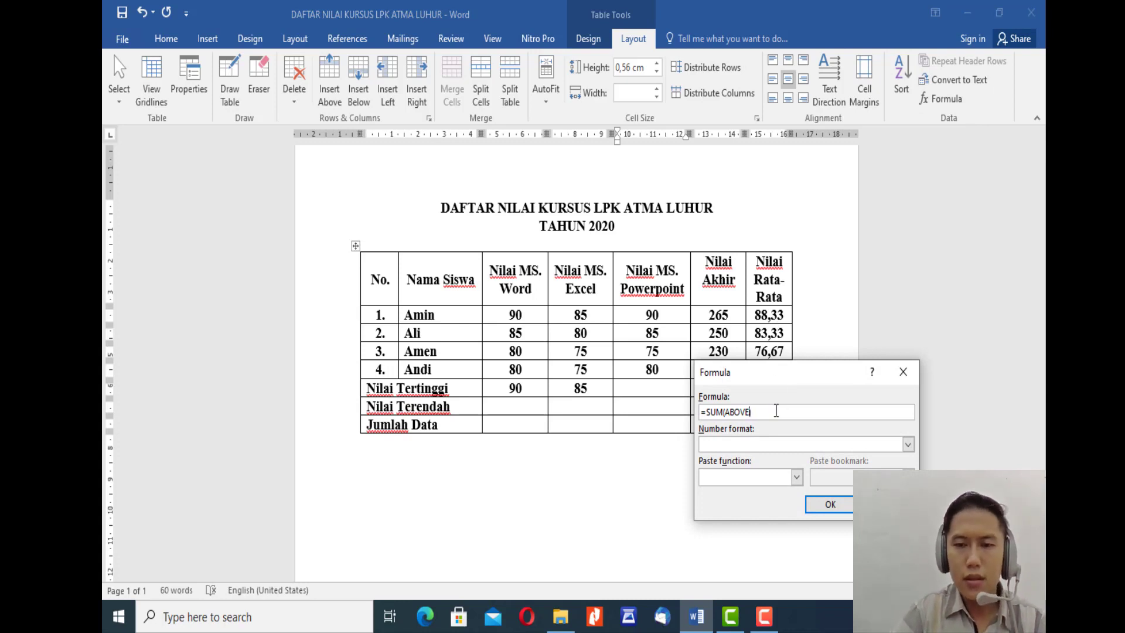
key("shift+Left")
key("shift+Left")
key("shift+Left")
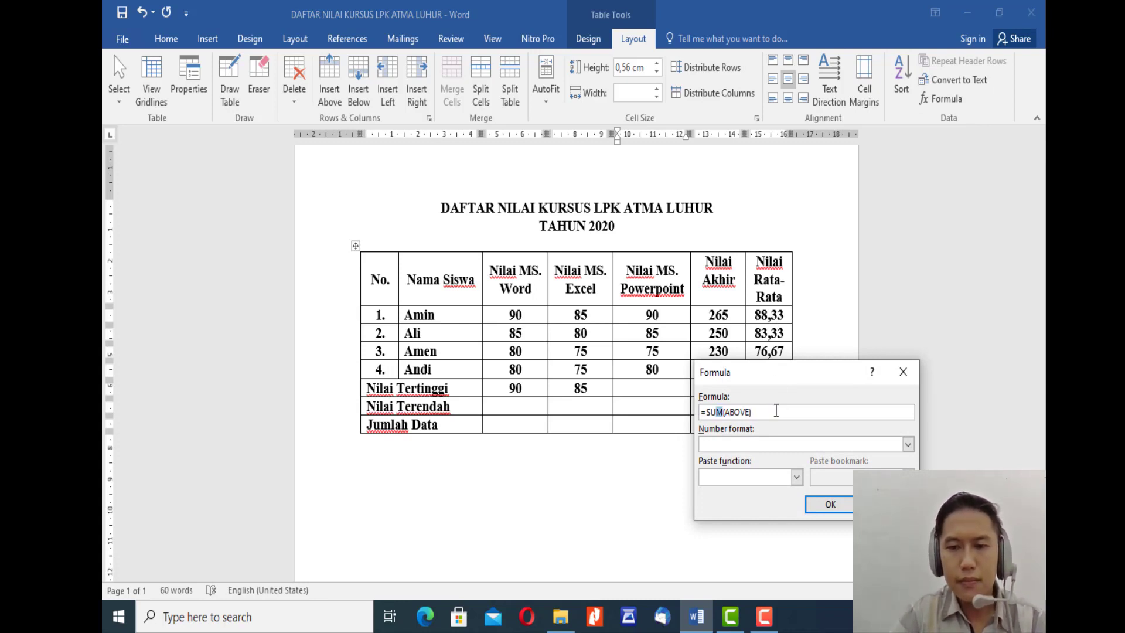
type("MAX")
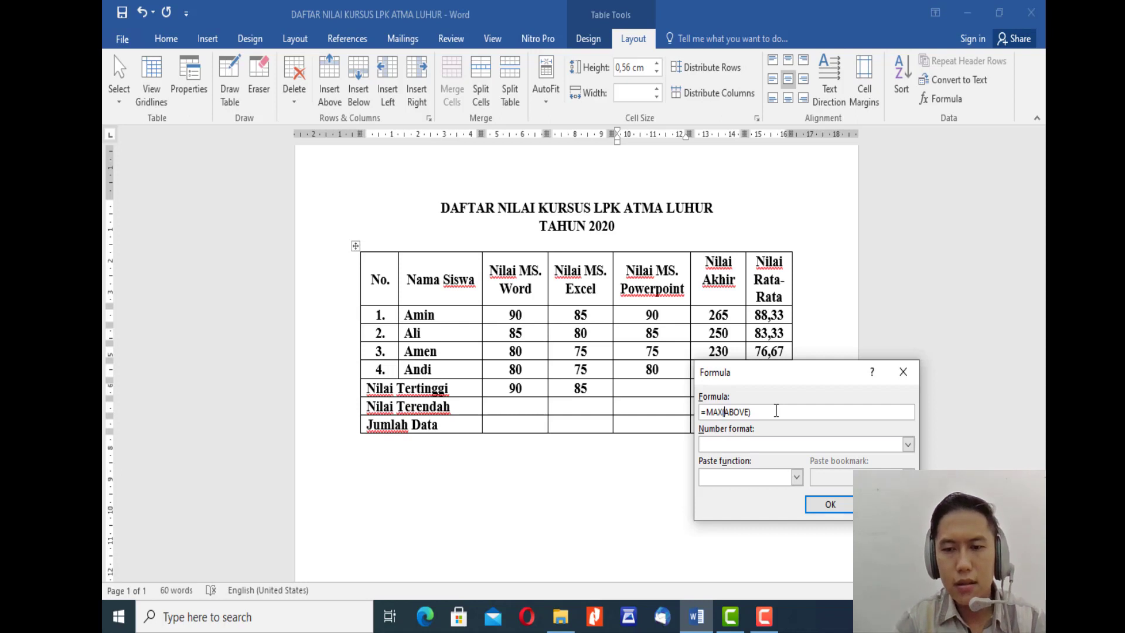
Step: Replace the MAX argument with the range E2:E5 and insert the formula in the Nilai MS. Powerpoint column
key("Right")
key("shift+Right")
key("shift+Right")
key("shift+Right")
key("shift+Right")
key("shift+Right")
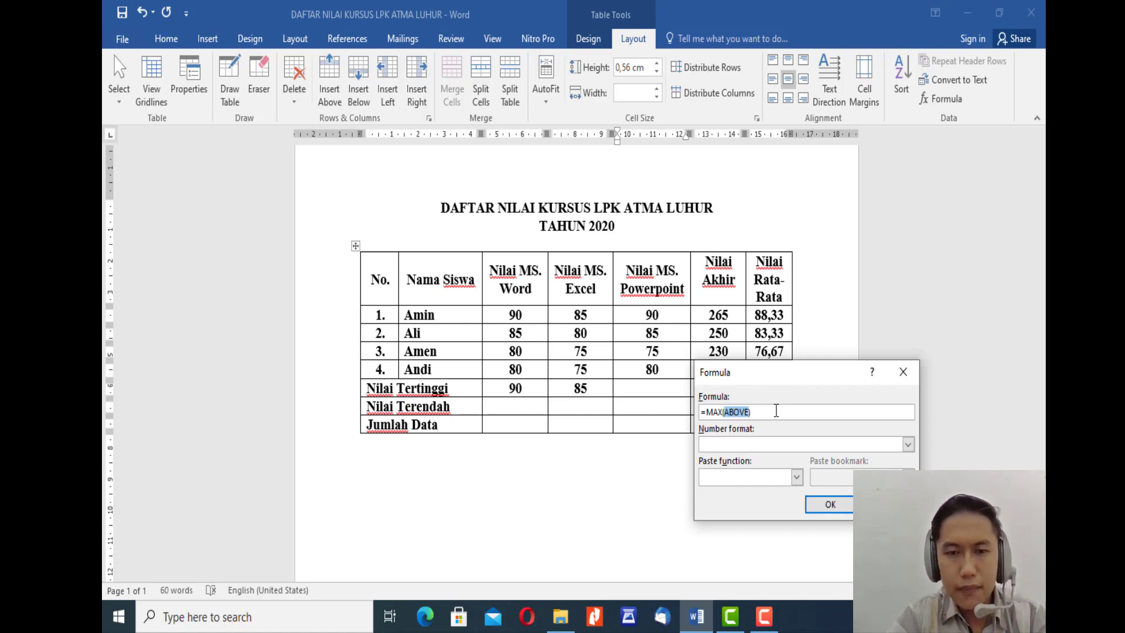
type("E")
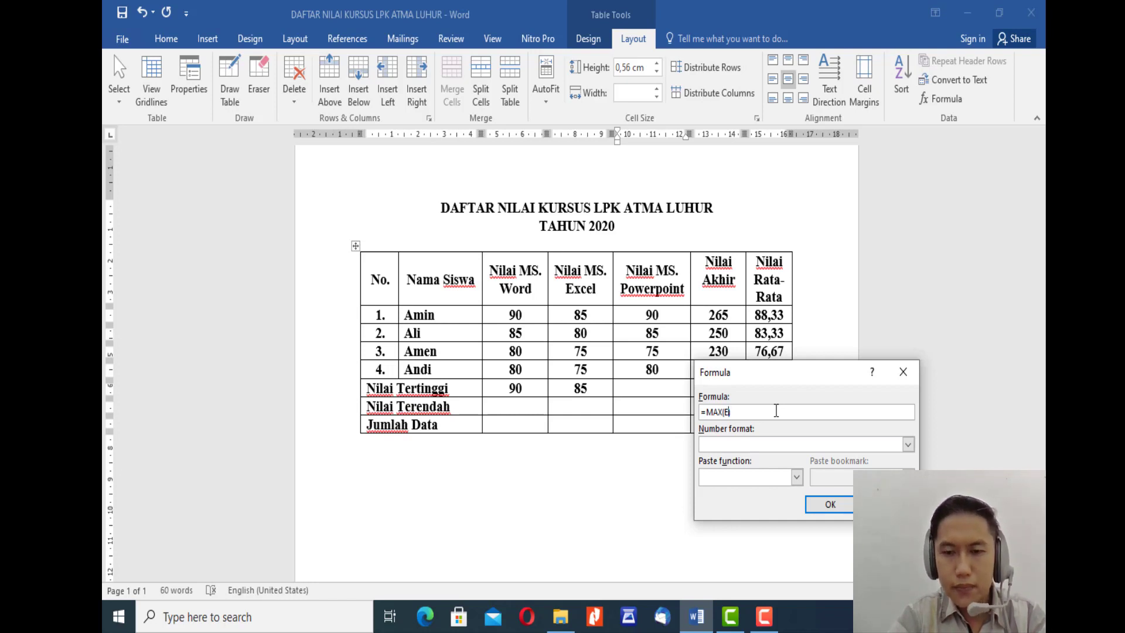
type("2:")
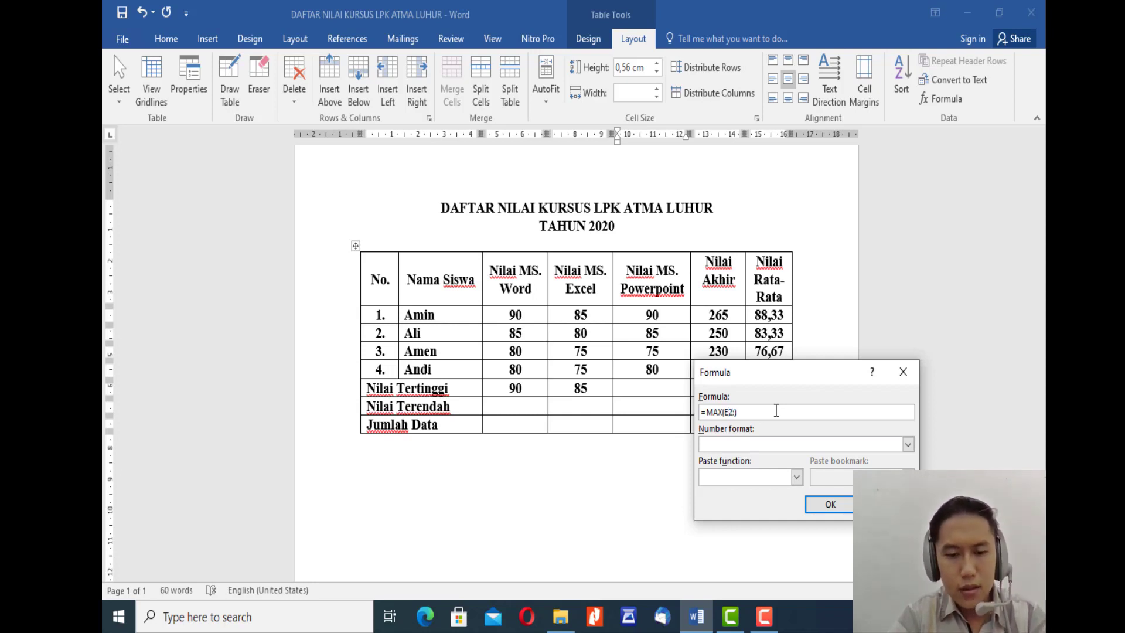
type("E)")
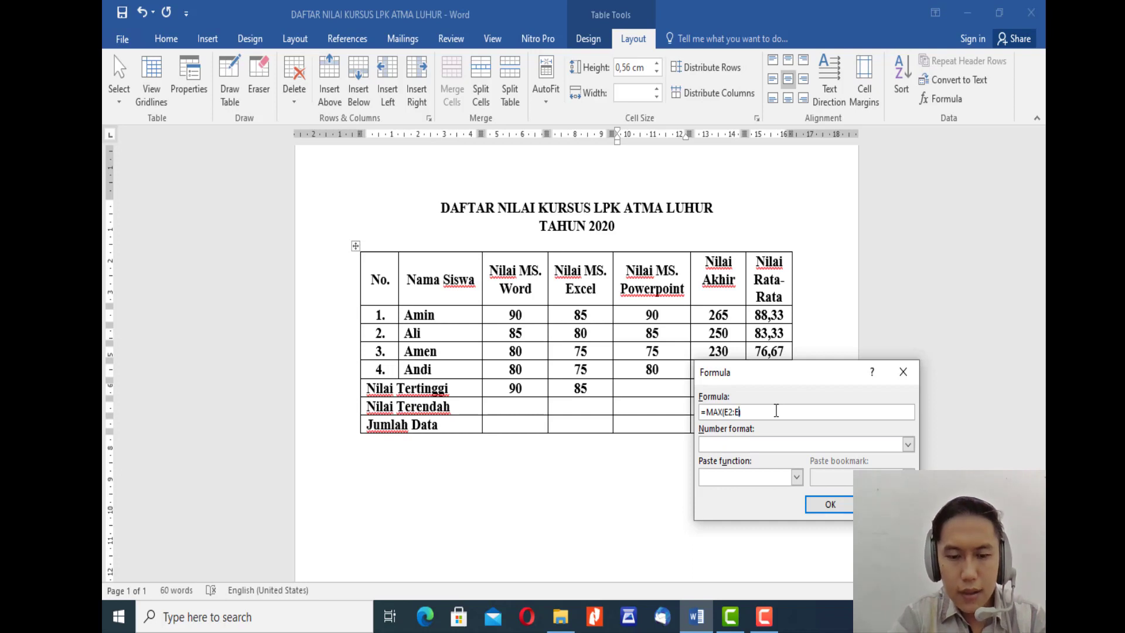
type("5")
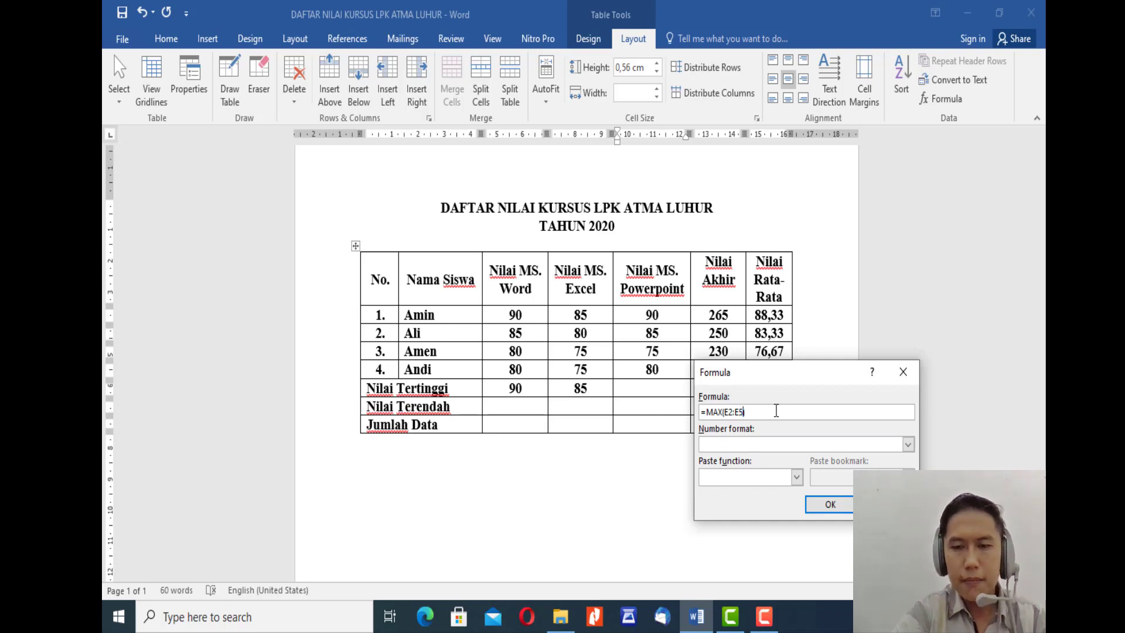
left_click(832, 506)
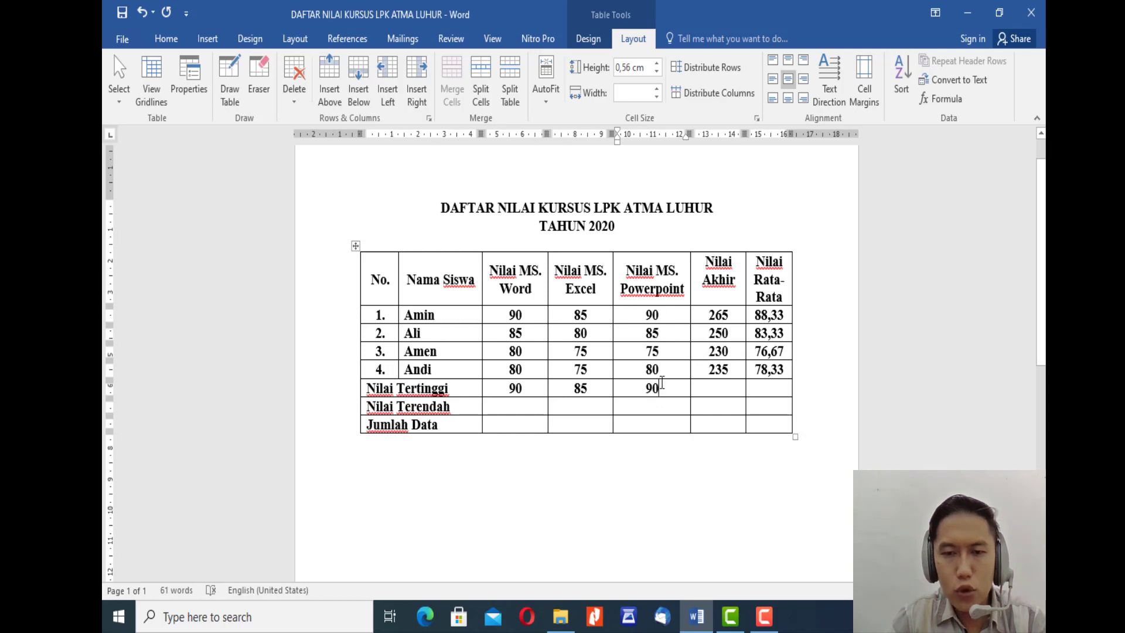
Step: Start a formula in the Nilai Tertinggi row's Nilai Akhir cell and replace the SUM function name with NAX
left_click(720, 391)
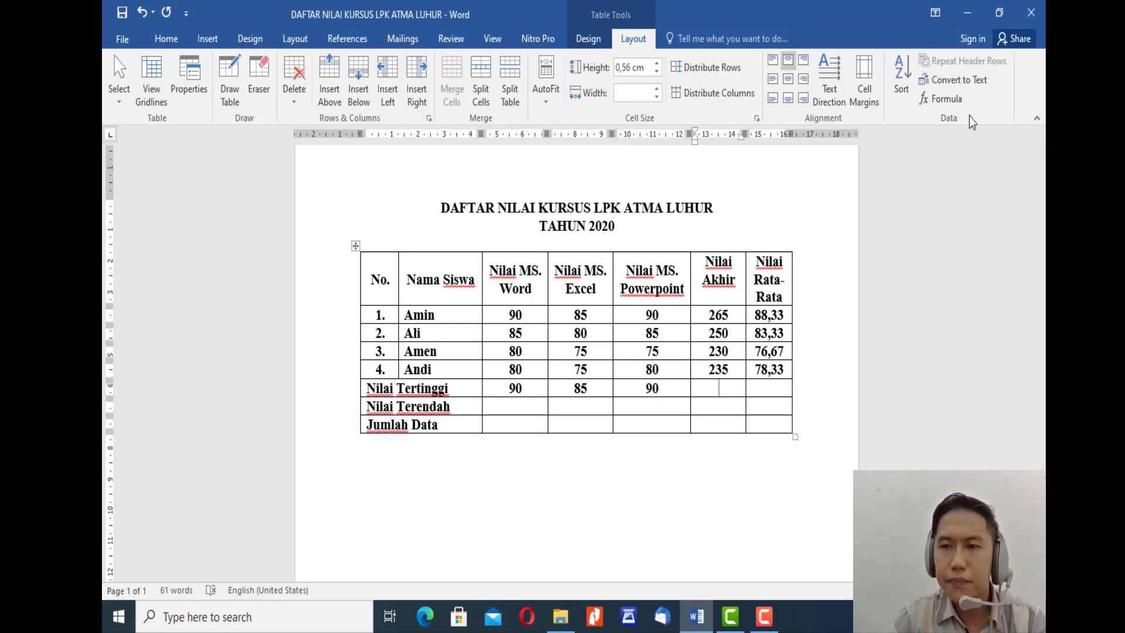
left_click(955, 105)
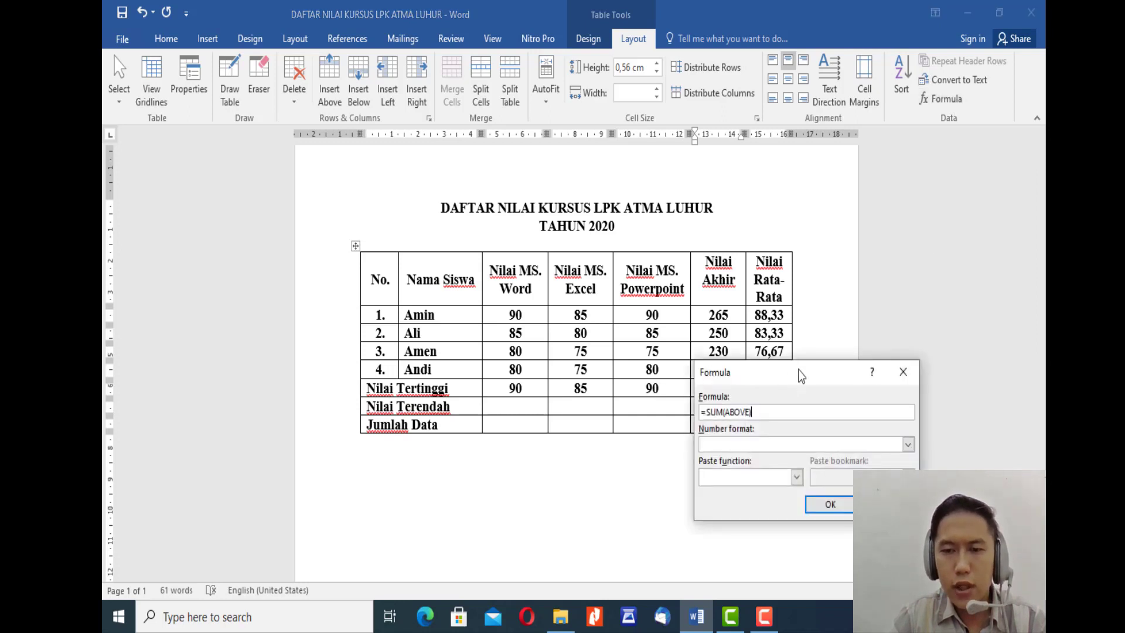
left_click_drag(797, 370, 858, 421)
double_click(778, 469)
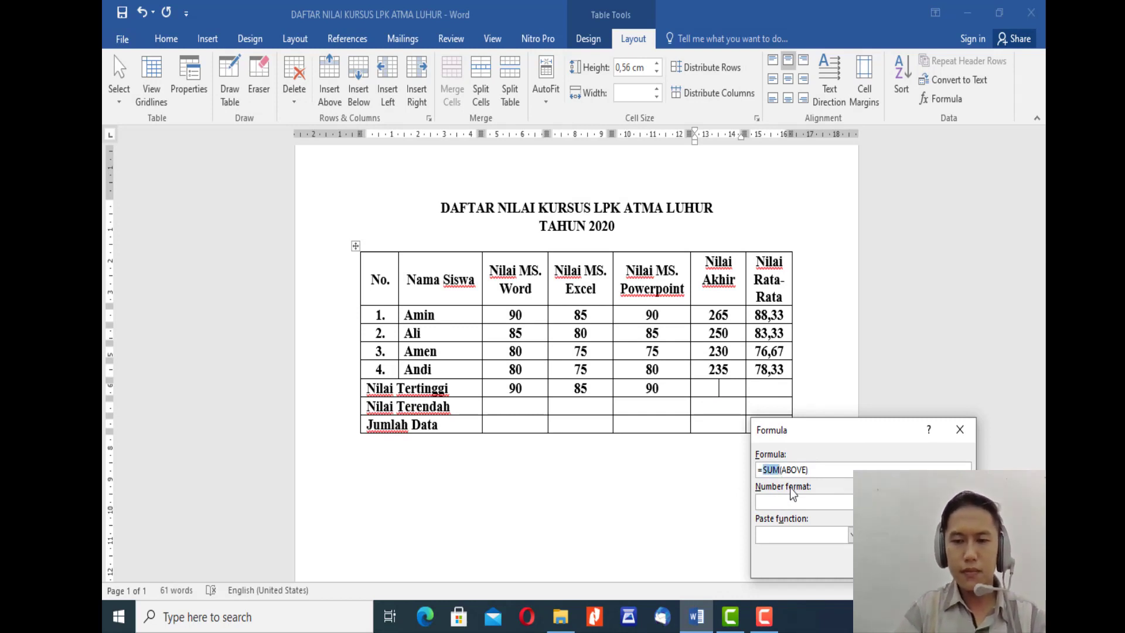
type("NAX")
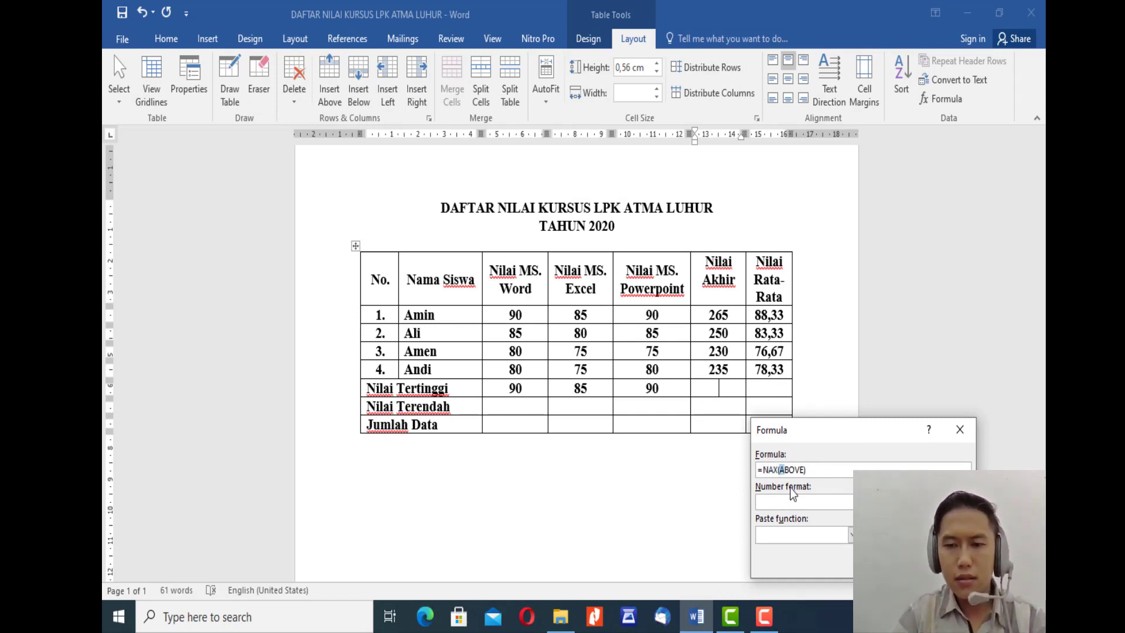
Step: Replace the ABOVE argument of the Nilai Akhir formula with the range F2:F5
key("shift+Right")
key("shift+Right")
key("shift+Right")
key("shift+Right")
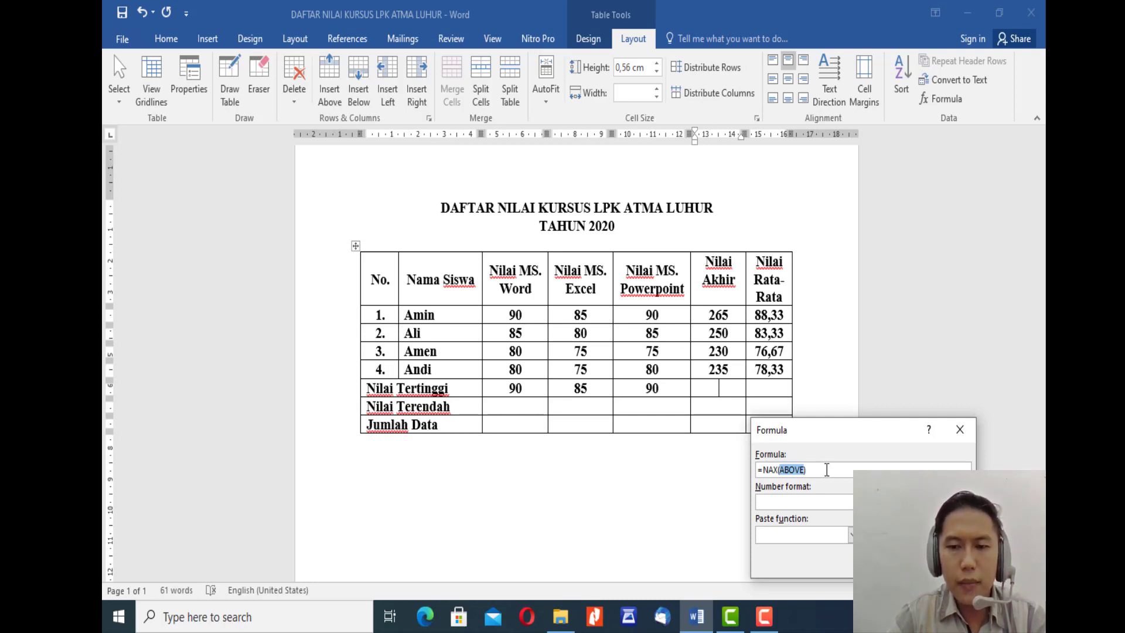
type("F")
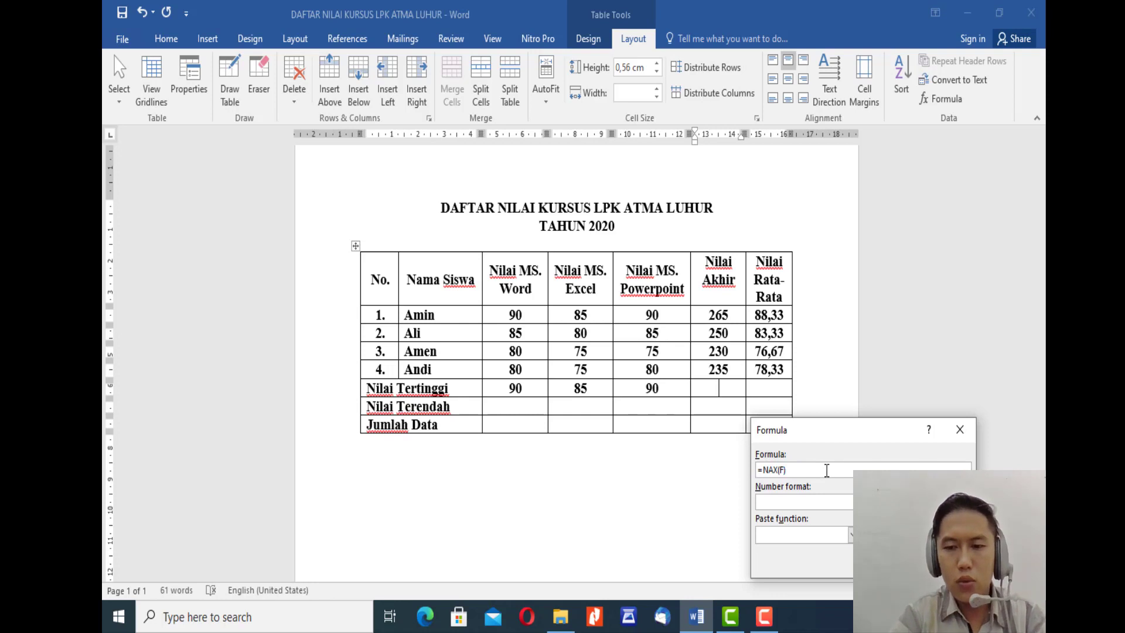
type("2")
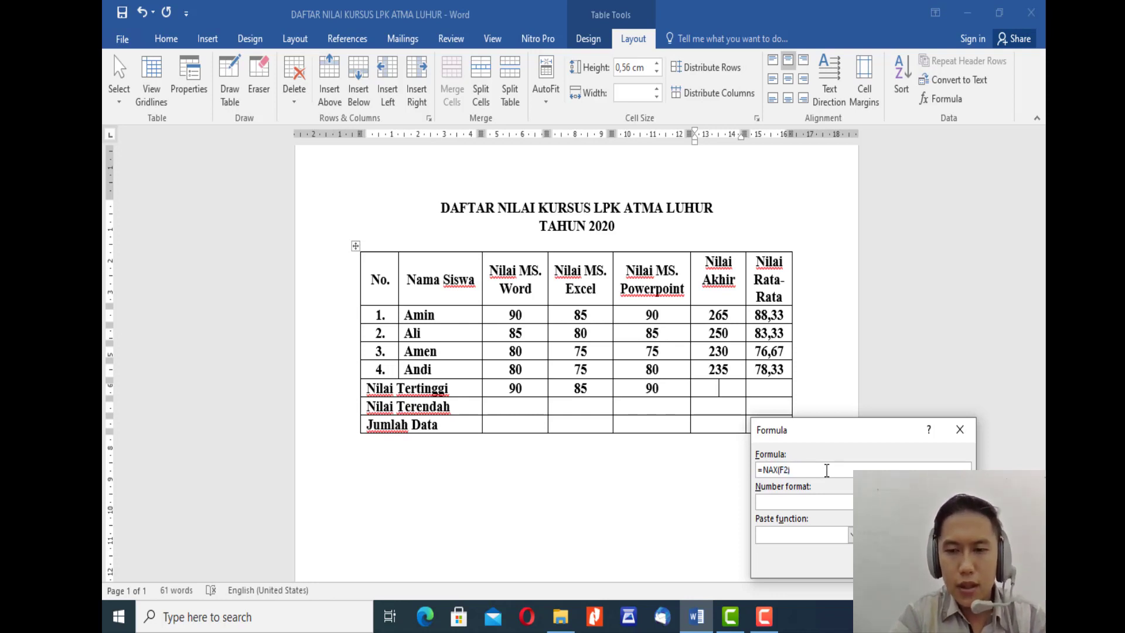
type(":")
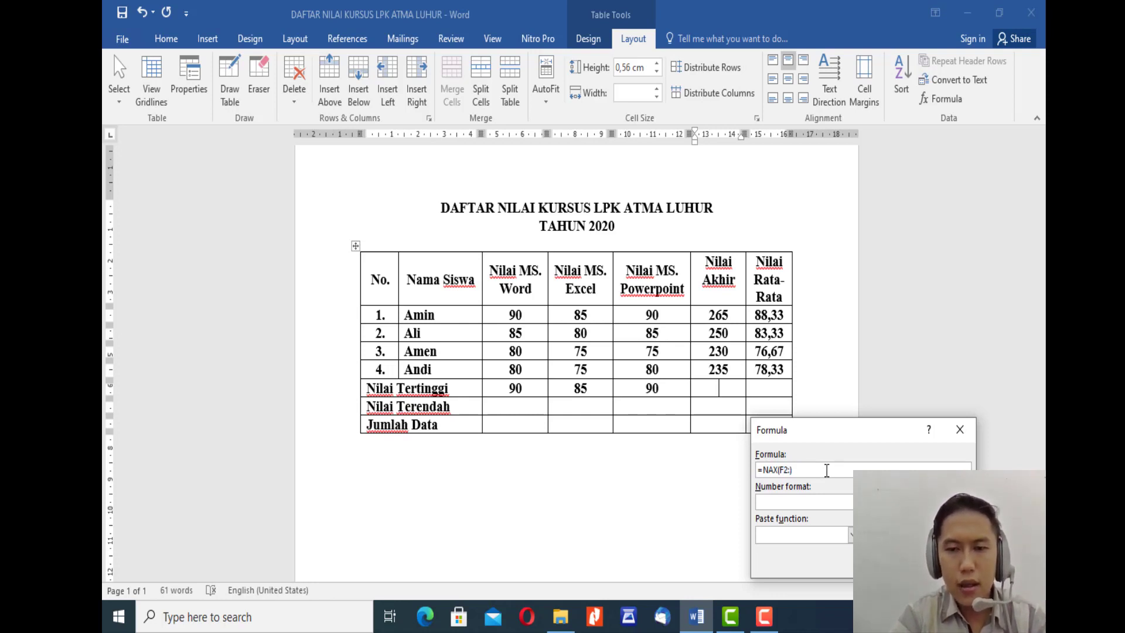
type("F5")
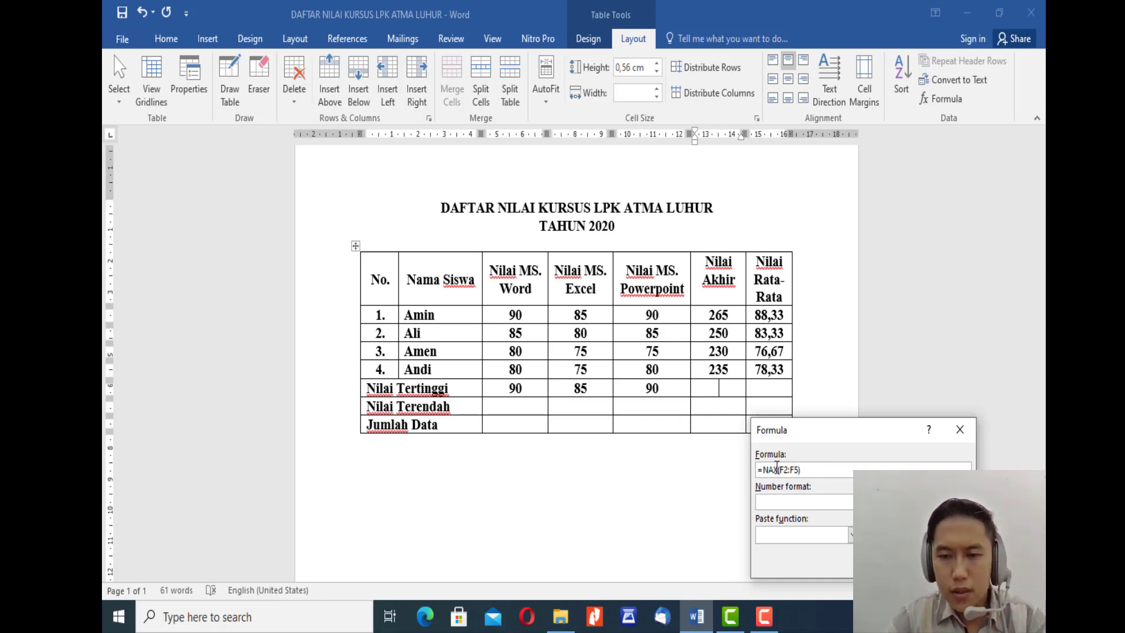
Step: Correct the function name to MAX and insert the formula in the Nilai Akhir column
key("shift+Left")
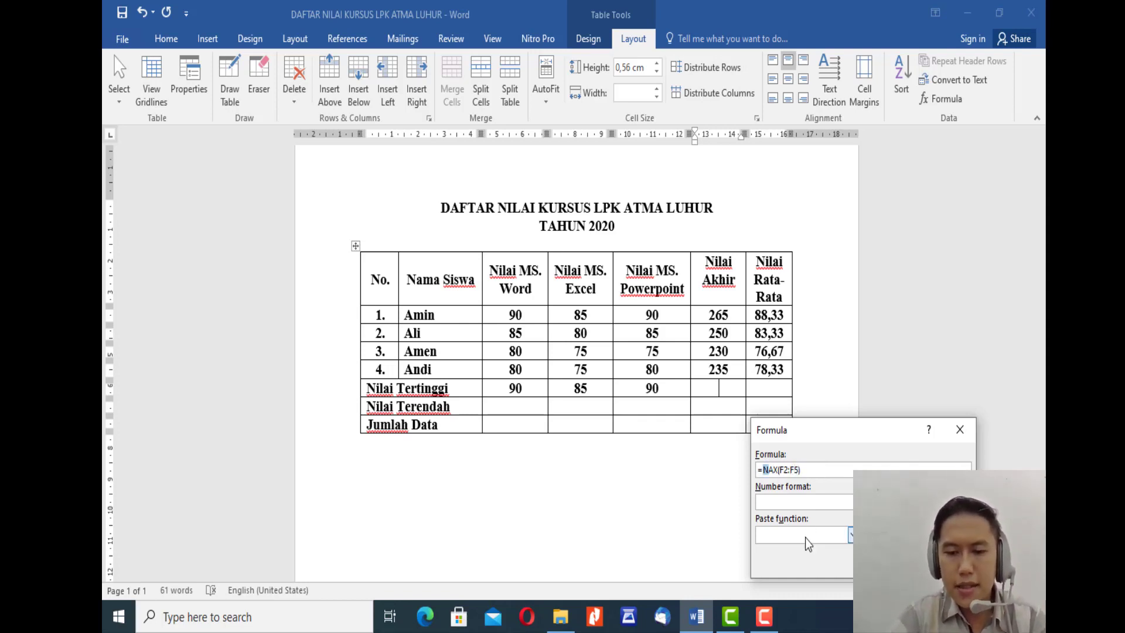
type("M")
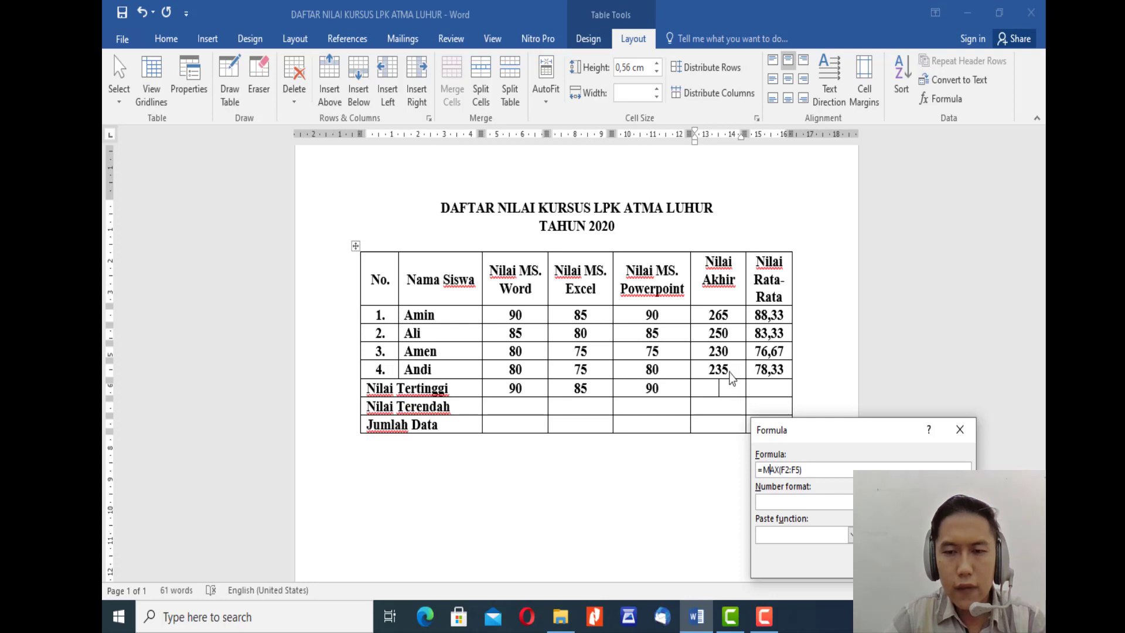
key("Return")
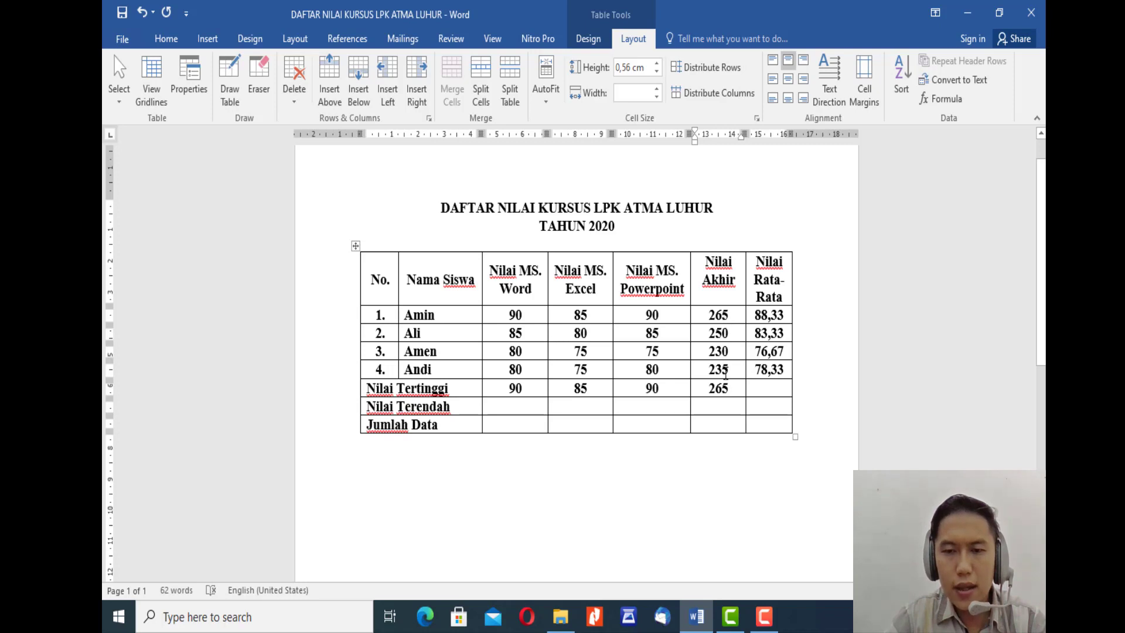
Step: Start a formula in the Nilai Tertinggi row's Nilai Rata-Rata cell and change its function to MAX
left_click(769, 391)
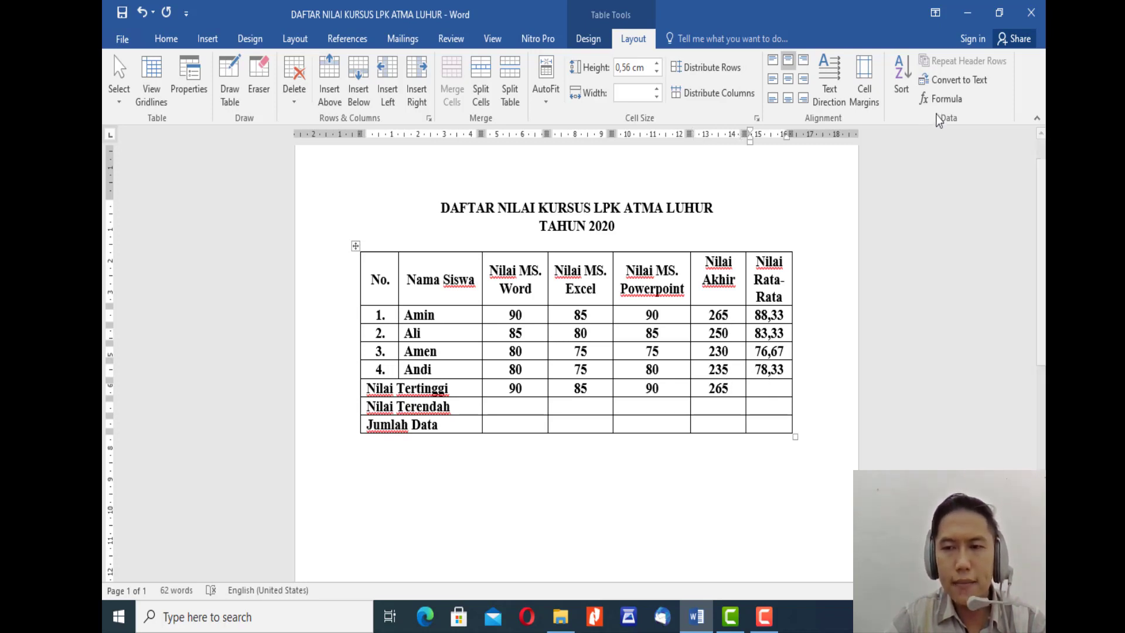
left_click(942, 100)
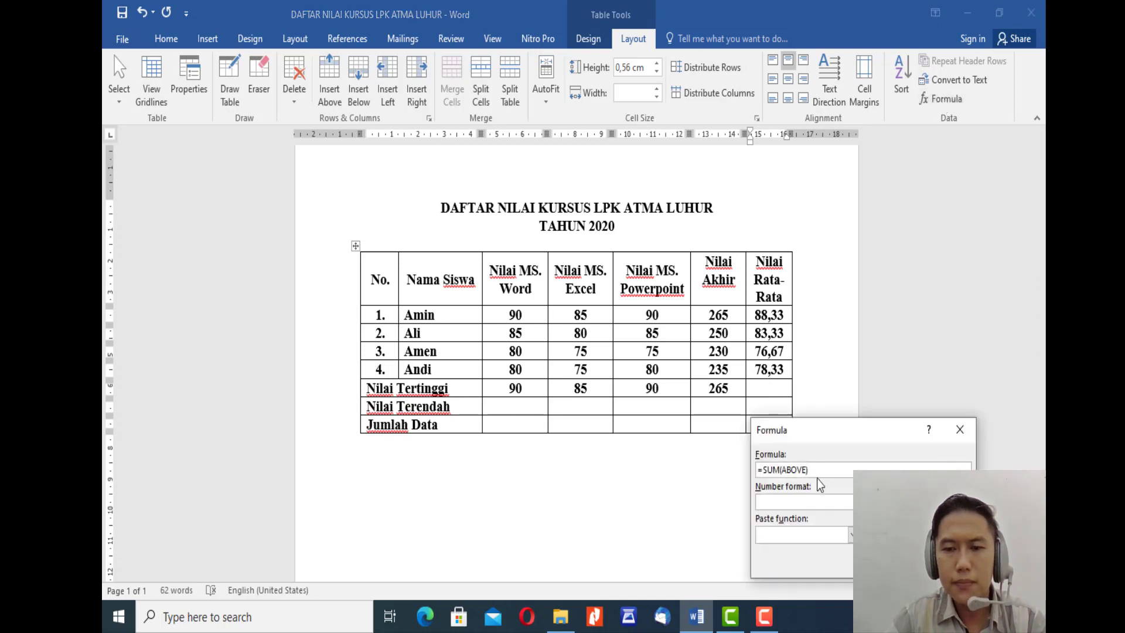
key("Left")
key("Left")
key("Left")
key("Left")
key("Left")
key("Left")
key("Left")
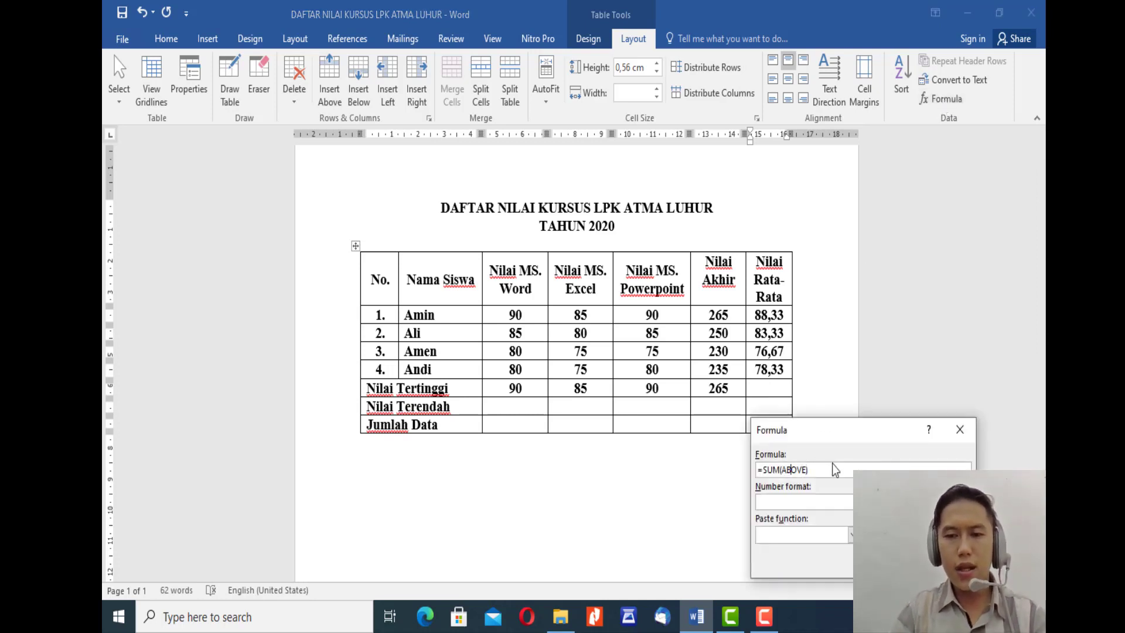
key("BackSpace")
key("BackSpace")
key("BackSpace")
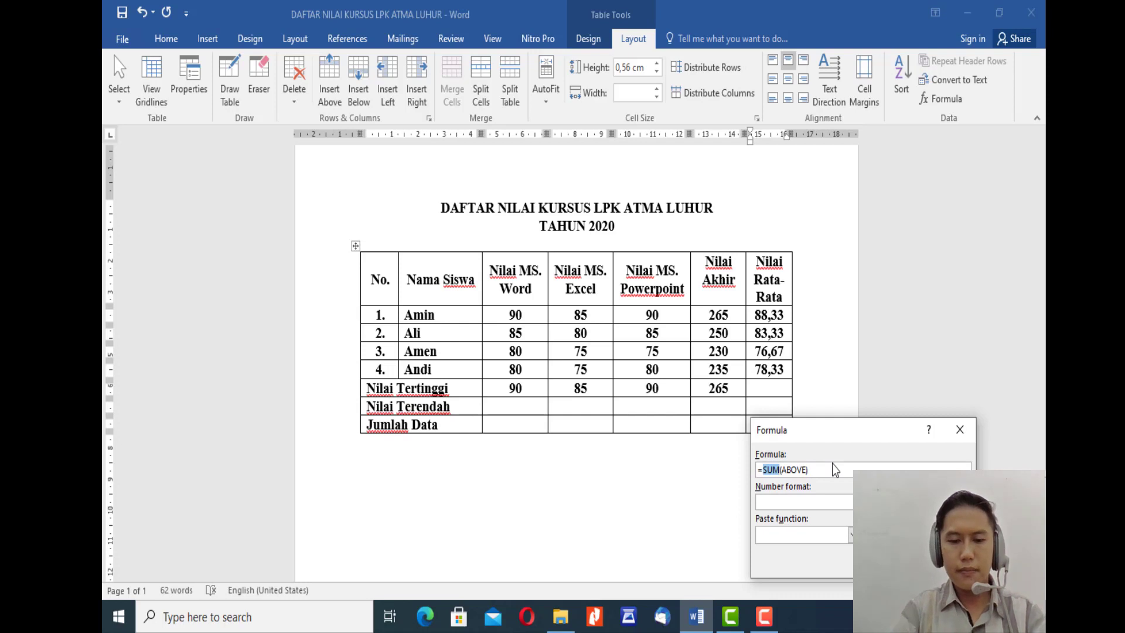
type("MAX")
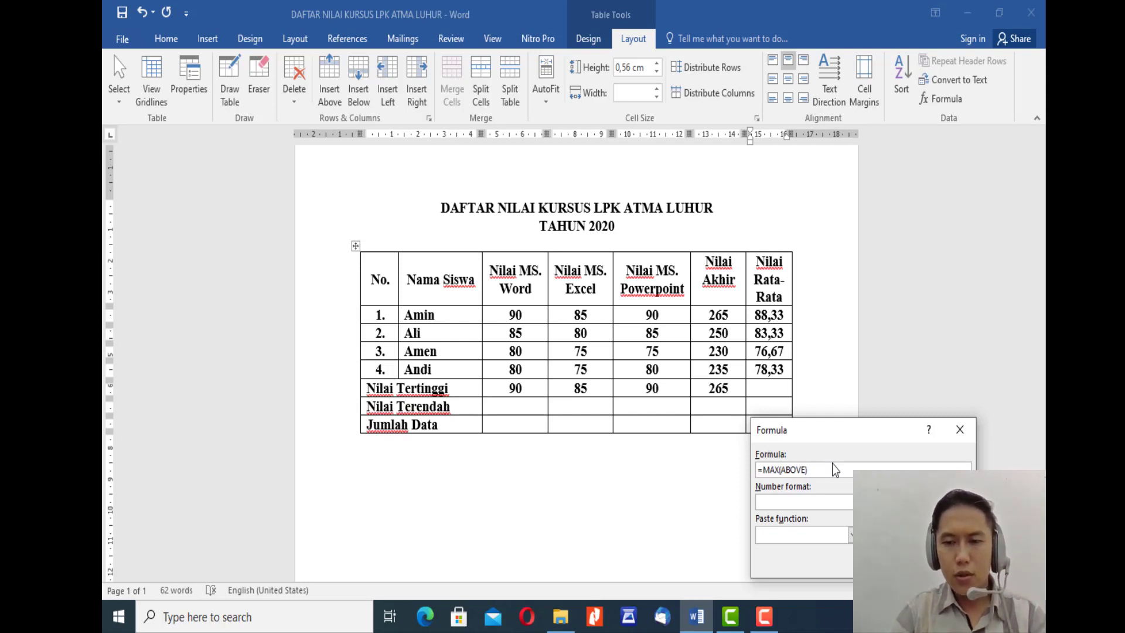
Step: Replace the MAX argument with the range G2:G5 and insert the formula in the Nilai Rata-Rata column
key("shift+Right")
key("shift+Right")
key("shift+Right")
key("shift+Right")
key("shift+Right")
key("shift+Right")
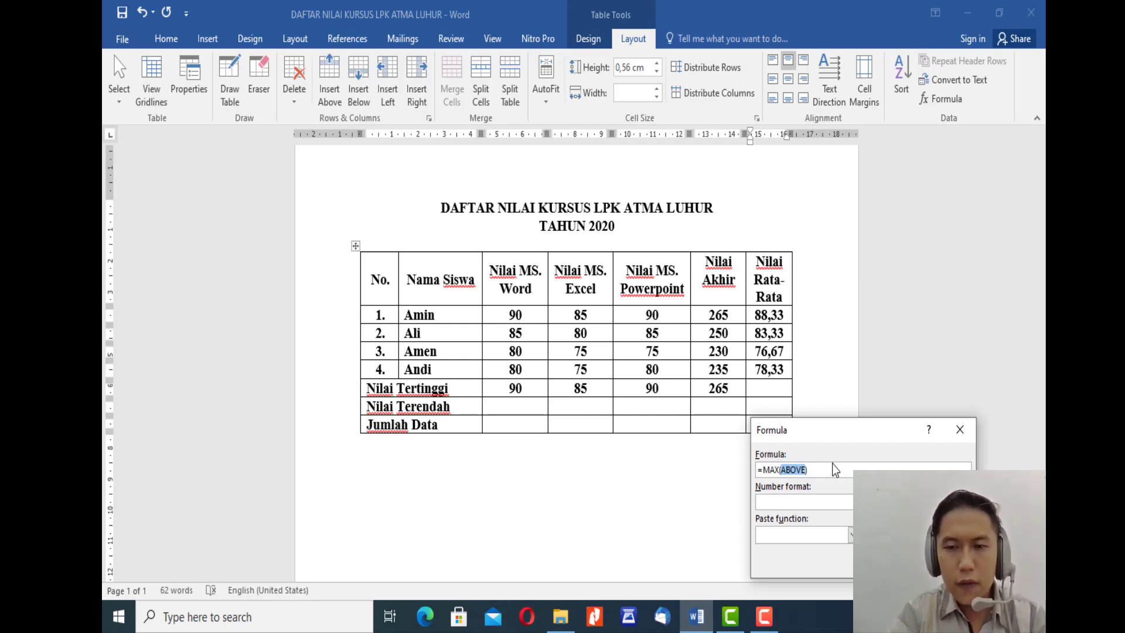
type("(G")
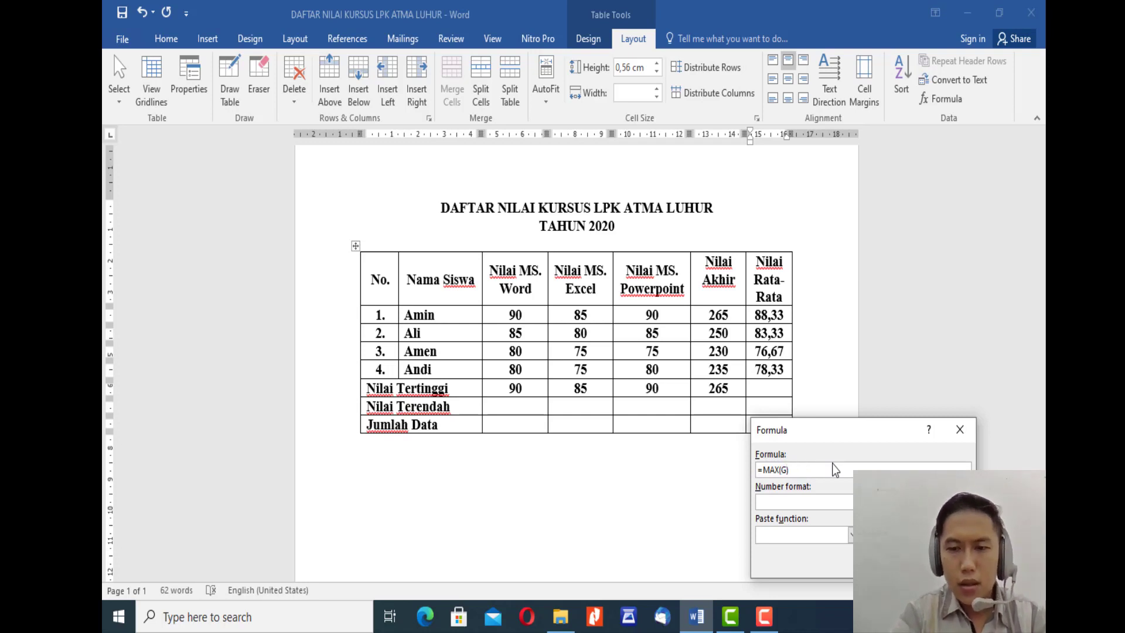
type("2:")
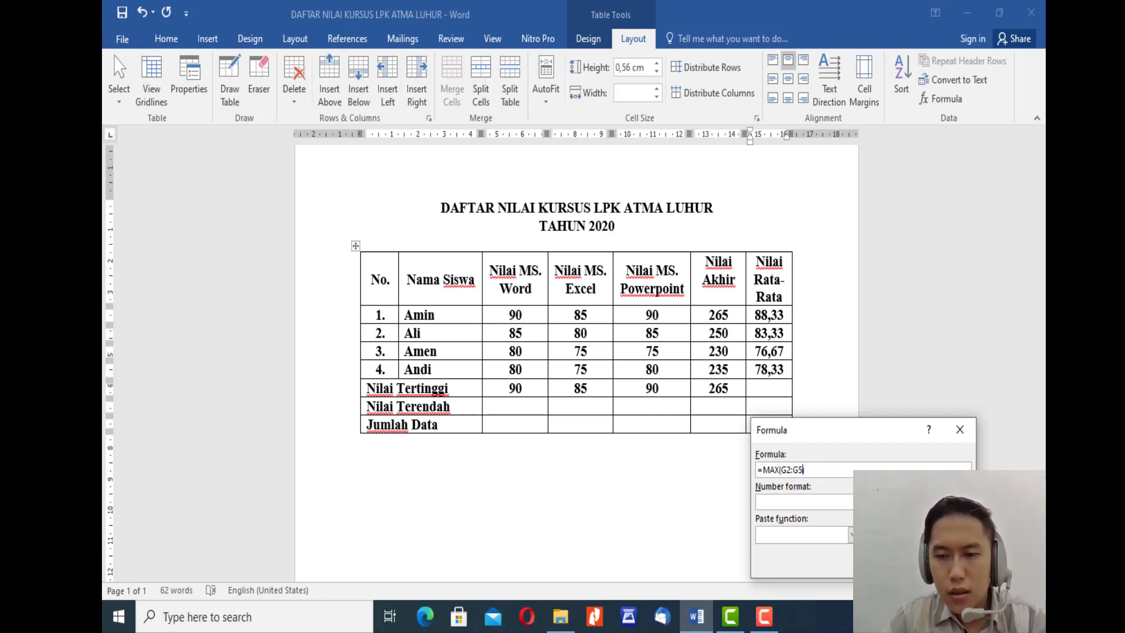
key("Return")
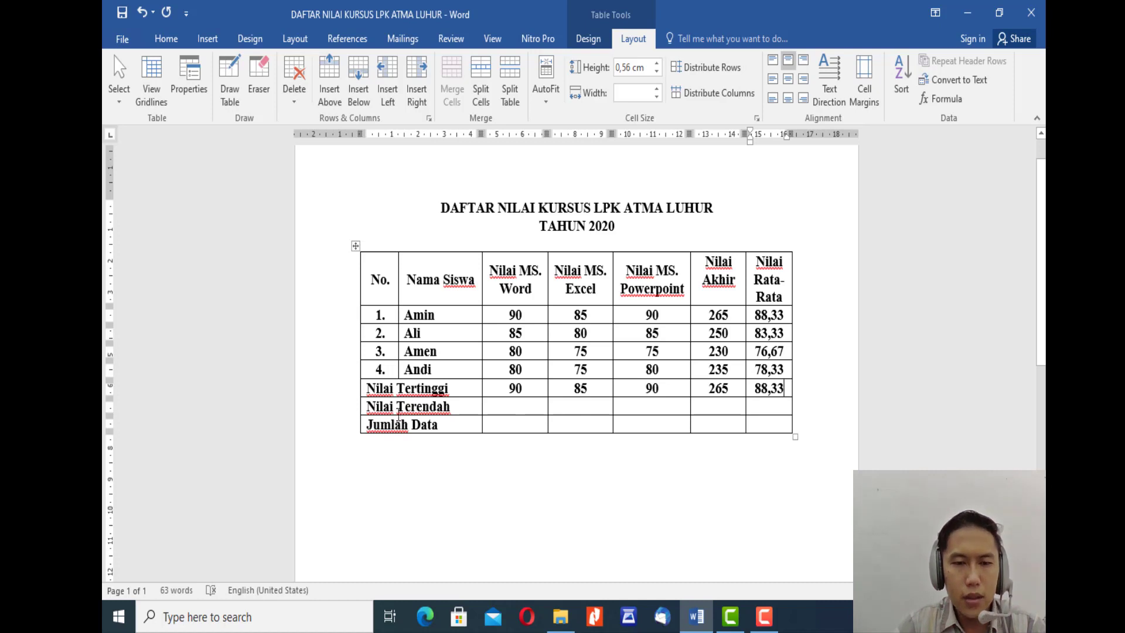
Step: Start a formula in the Nilai Terendah row's Nilai MS. Word cell and change its function to MIN
left_click(456, 407)
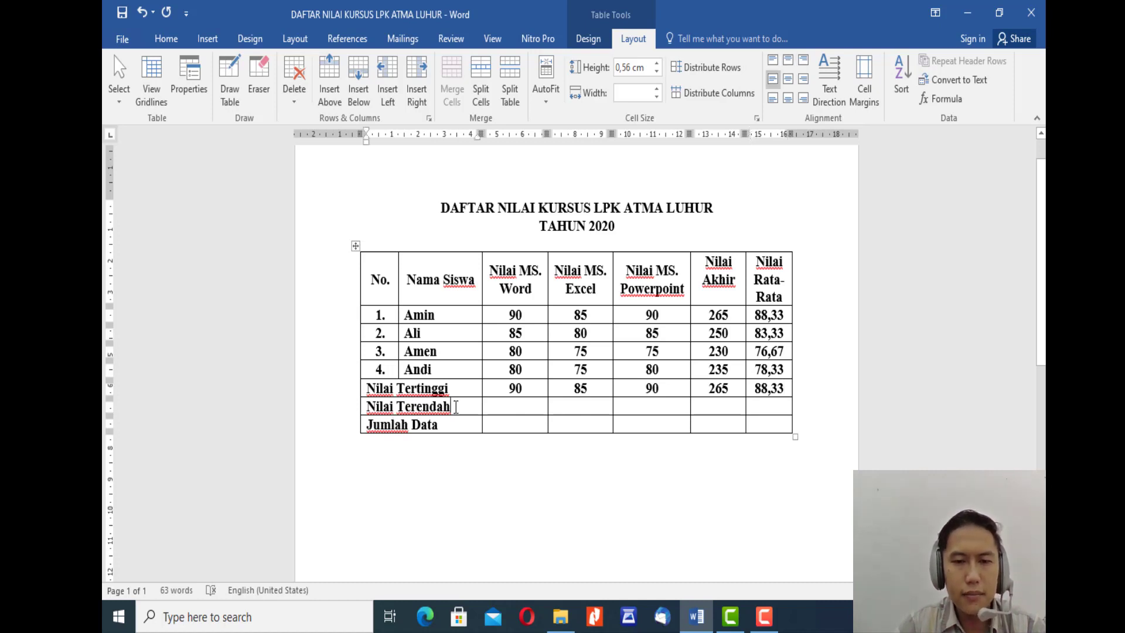
left_click(517, 408)
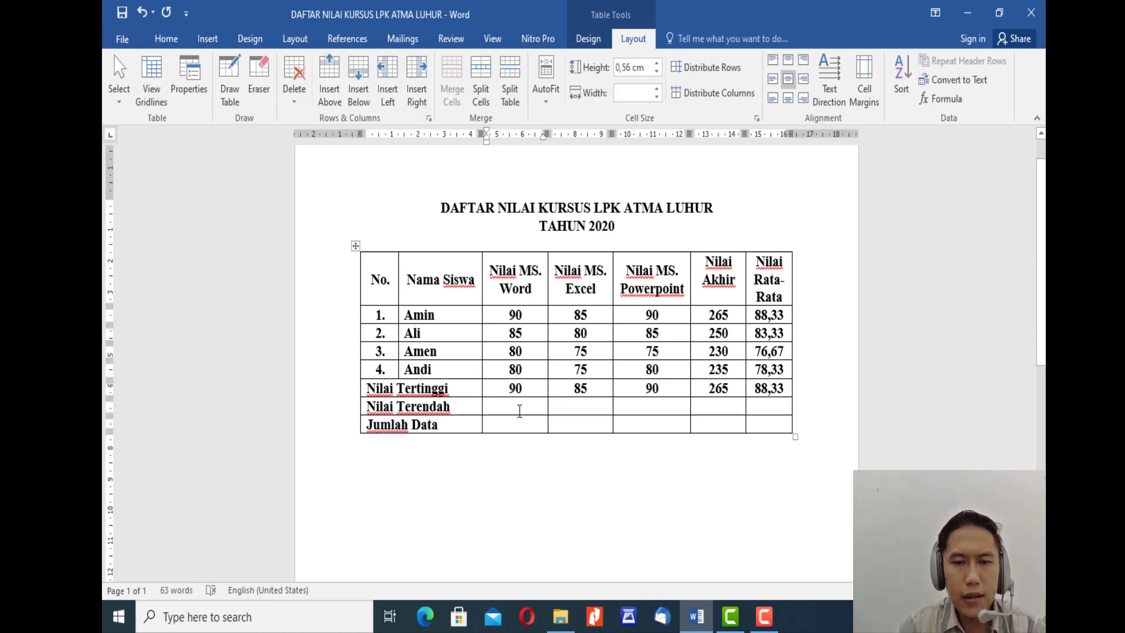
left_click(954, 101)
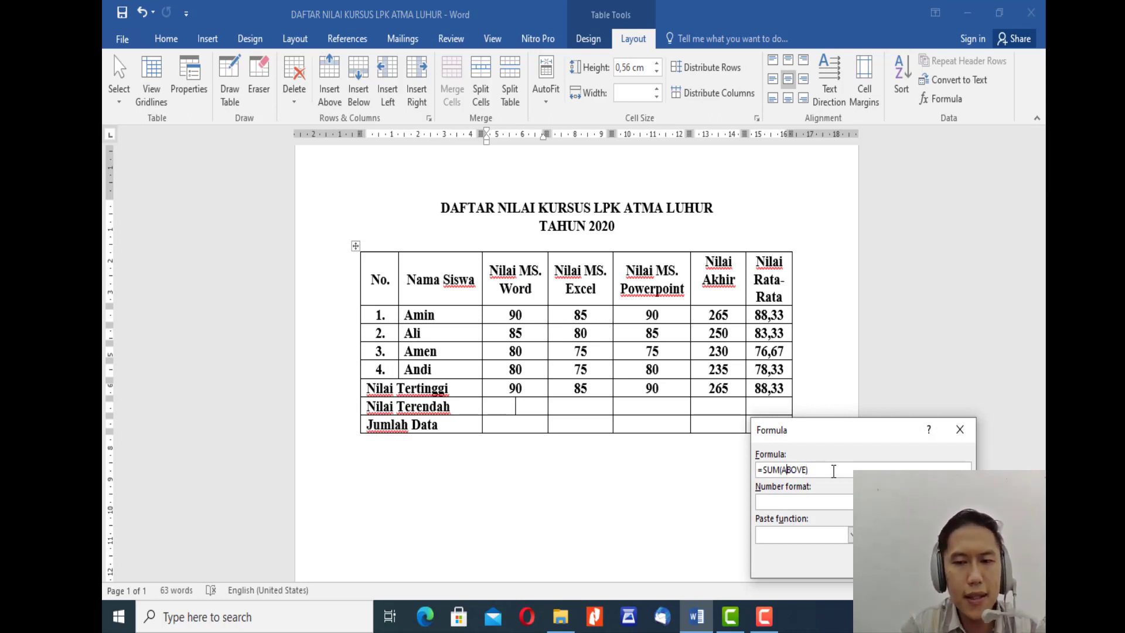
key("shift+Left")
key("shift+Left")
key("shift+Left")
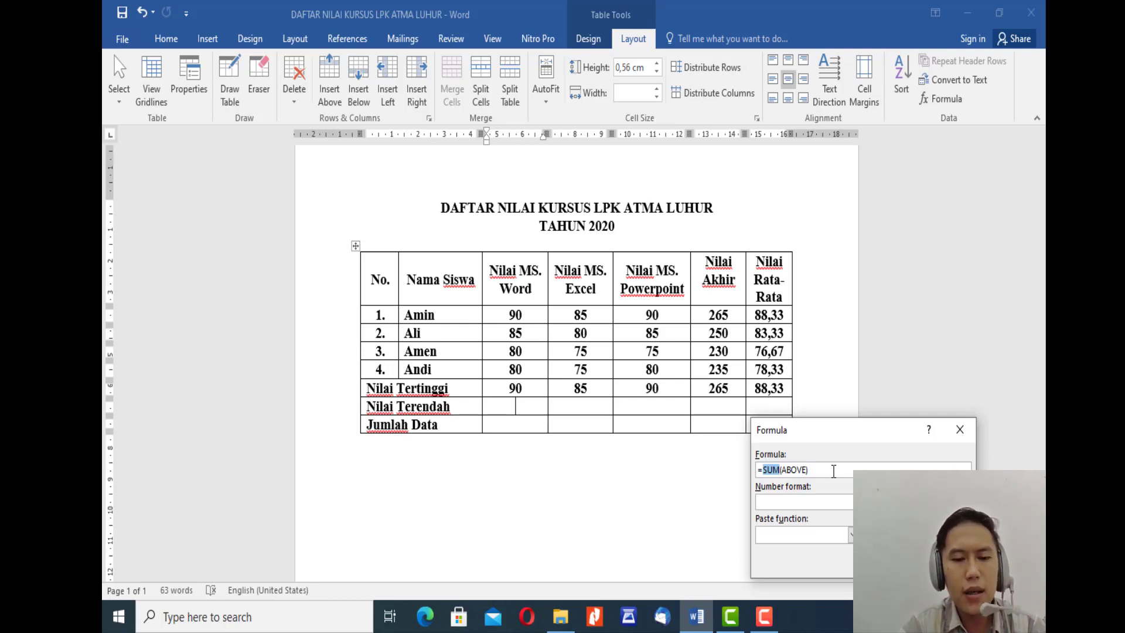
type("min")
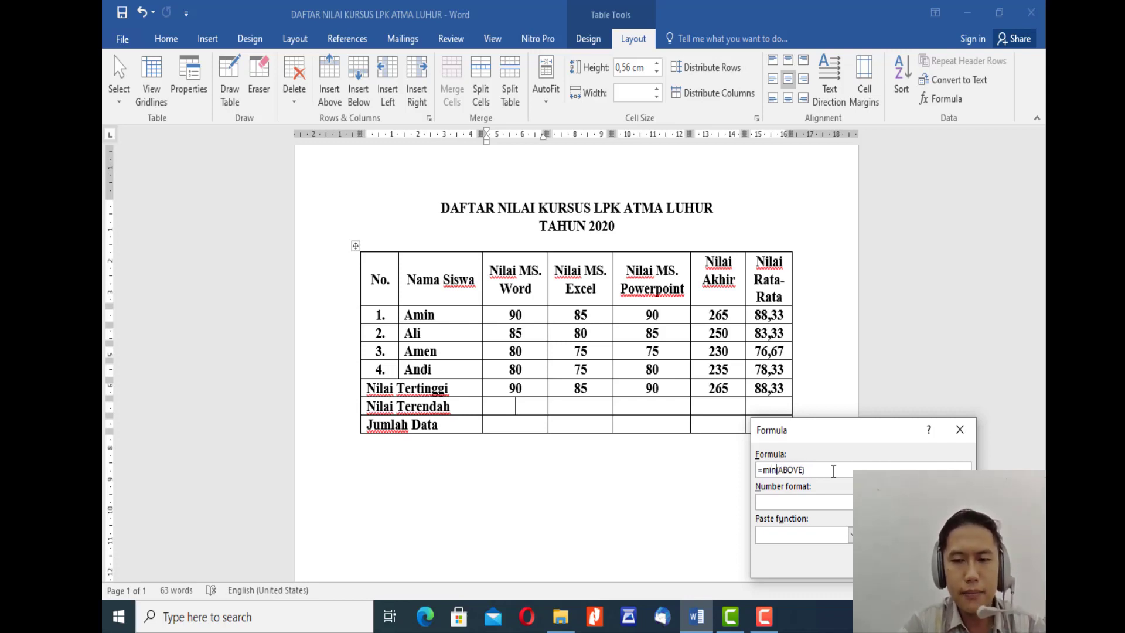
key("BackSpace")
key("BackSpace")
type("MIN")
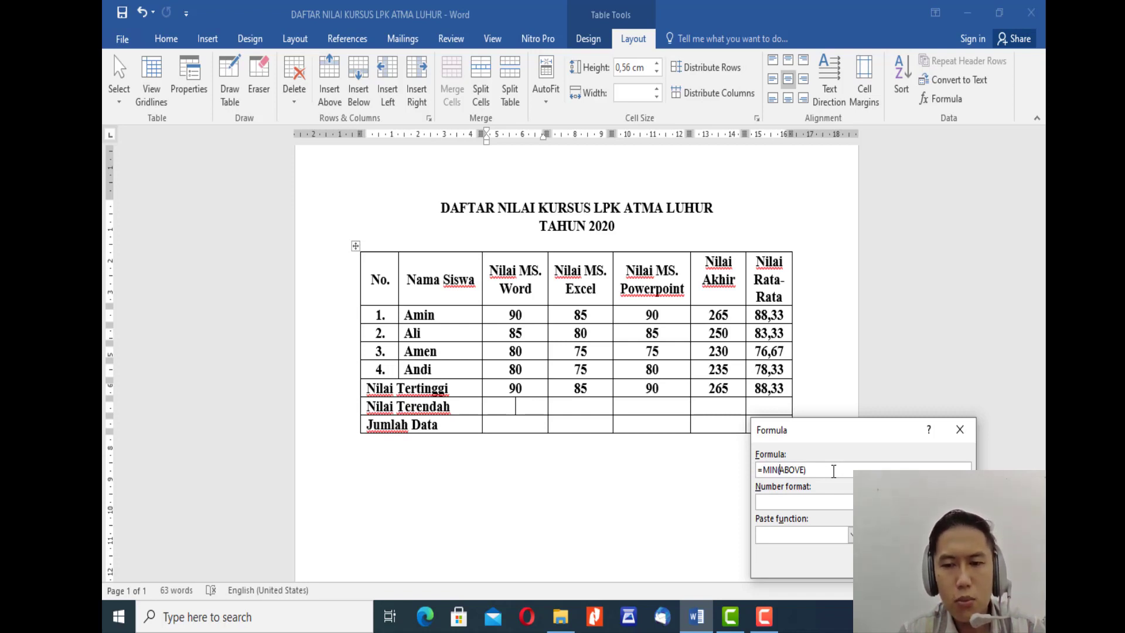
Step: Replace the MIN argument with the range C2:C5 and insert the formula in the Nilai MS. Word column
key("shift+Right")
key("shift+Right")
key("shift+Right")
key("shift+Right")
key("shift+Right")
key("shift+Right")
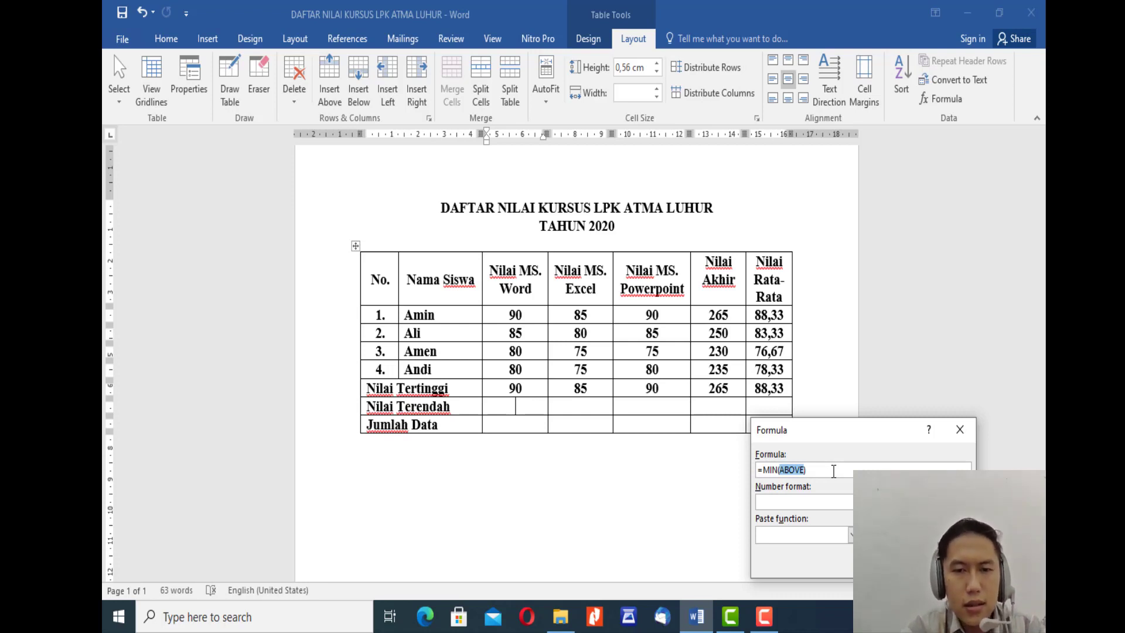
type("C2")
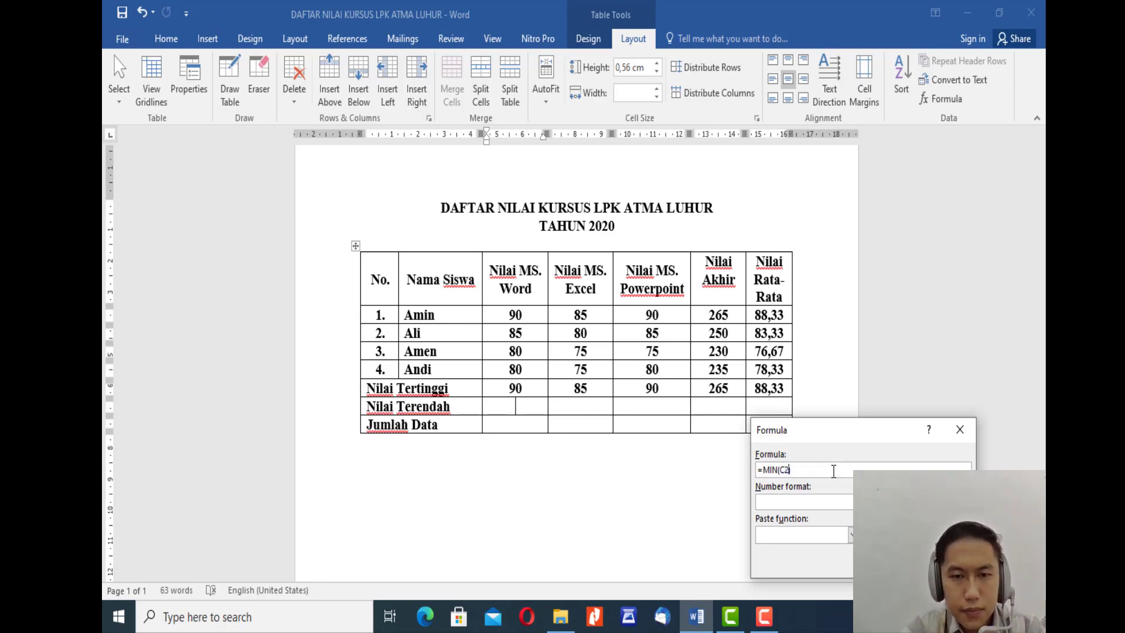
type(":")
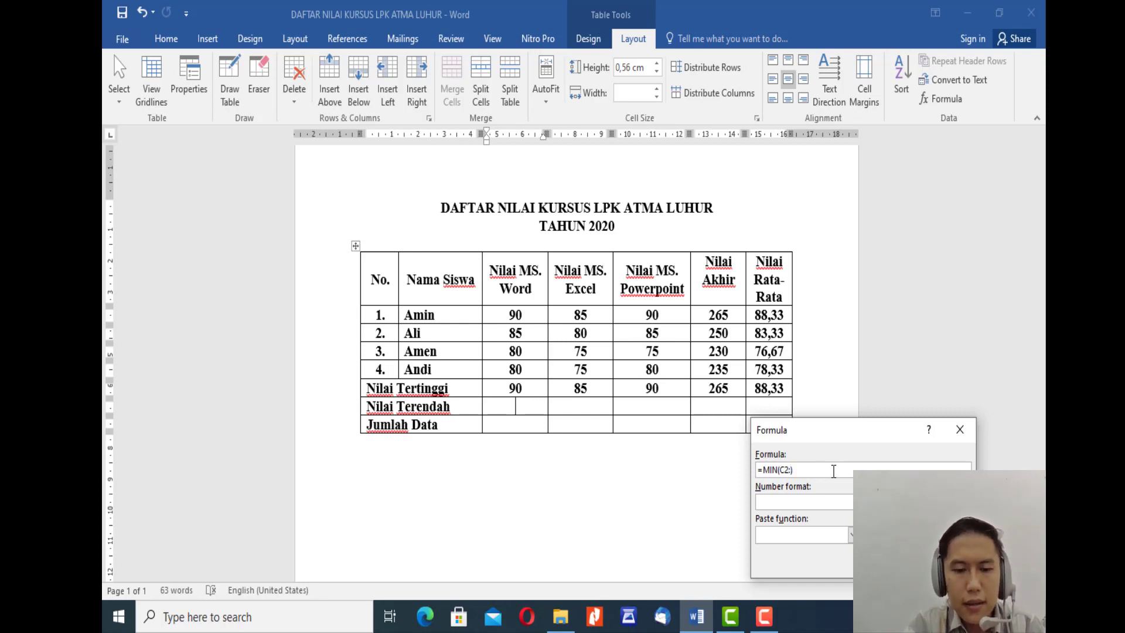
type("C5")
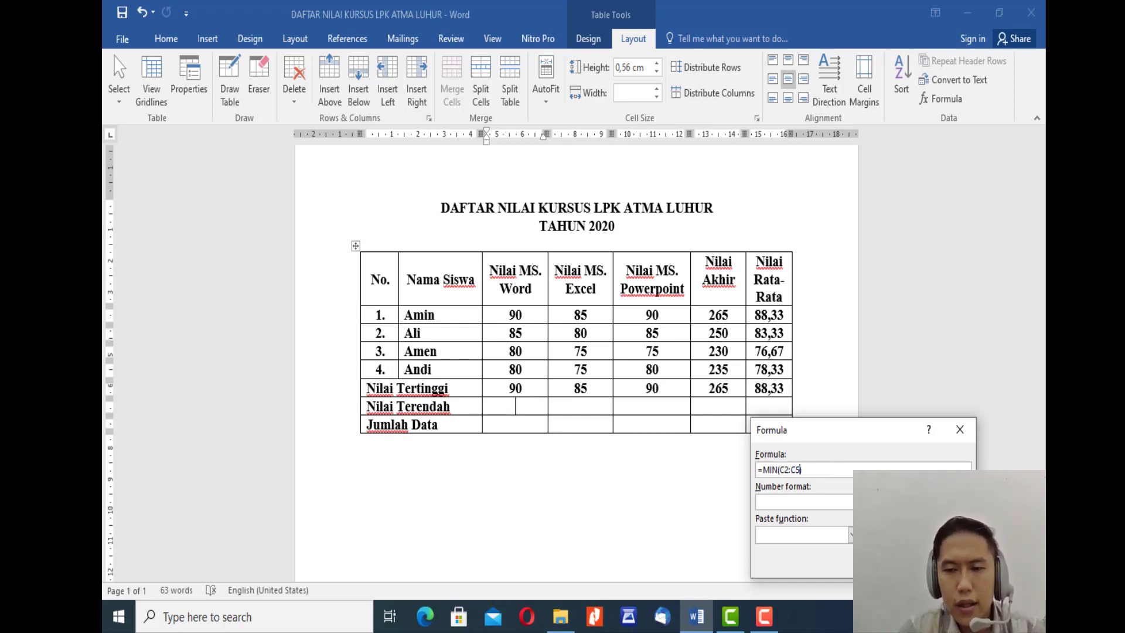
key("Return")
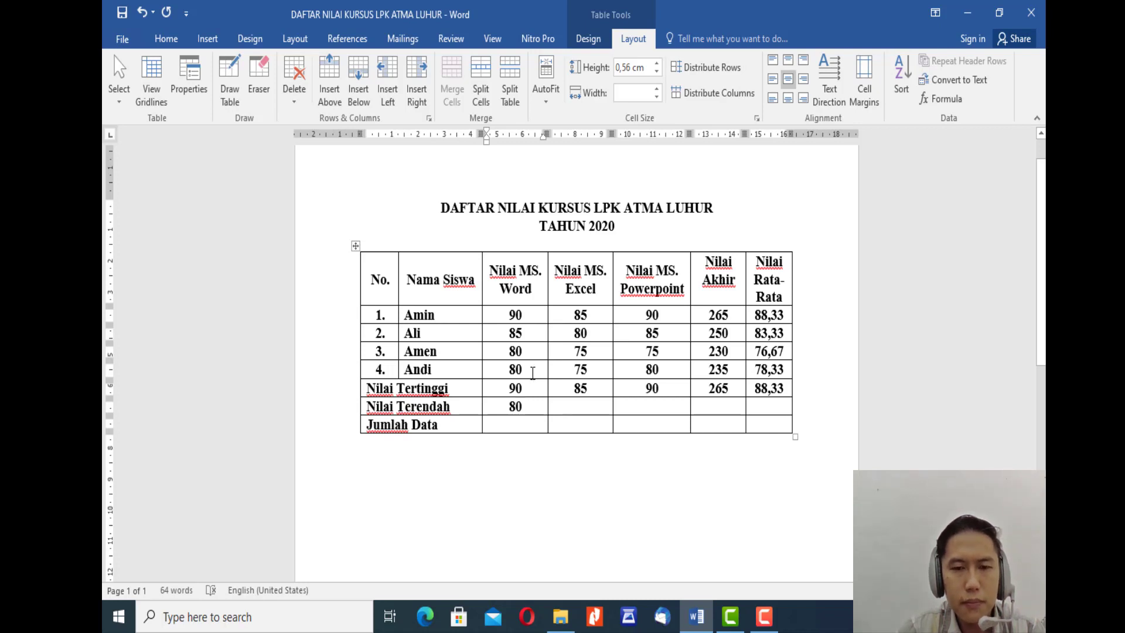
Step: Start a formula in the Nilai Terendah row's Nilai MS. Excel cell and change its function to MIN
left_click(583, 409)
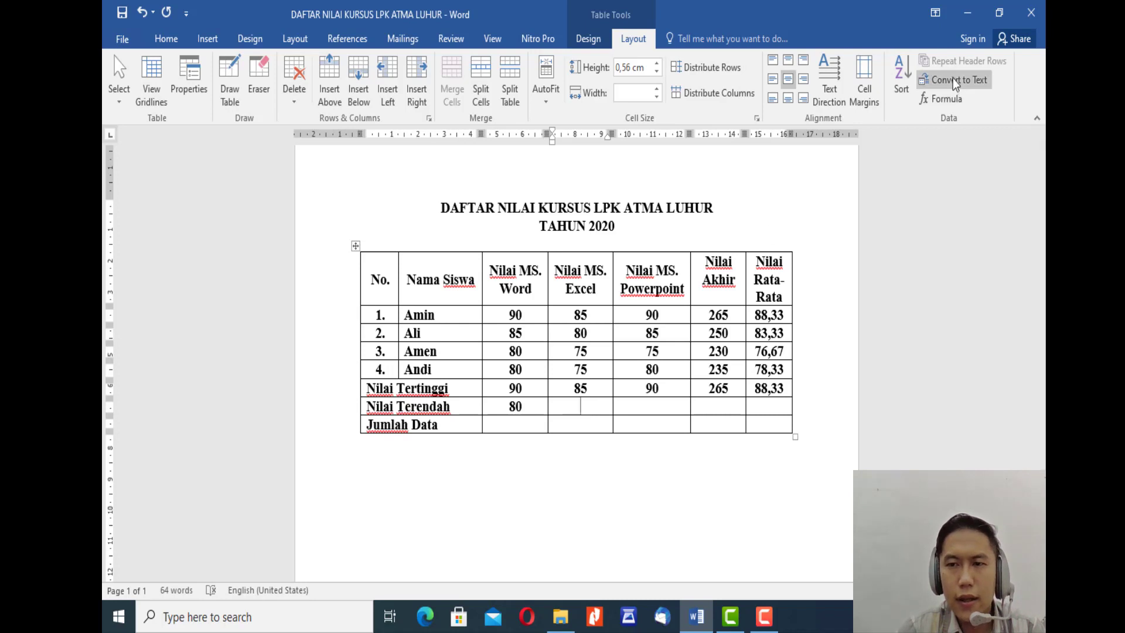
left_click(949, 101)
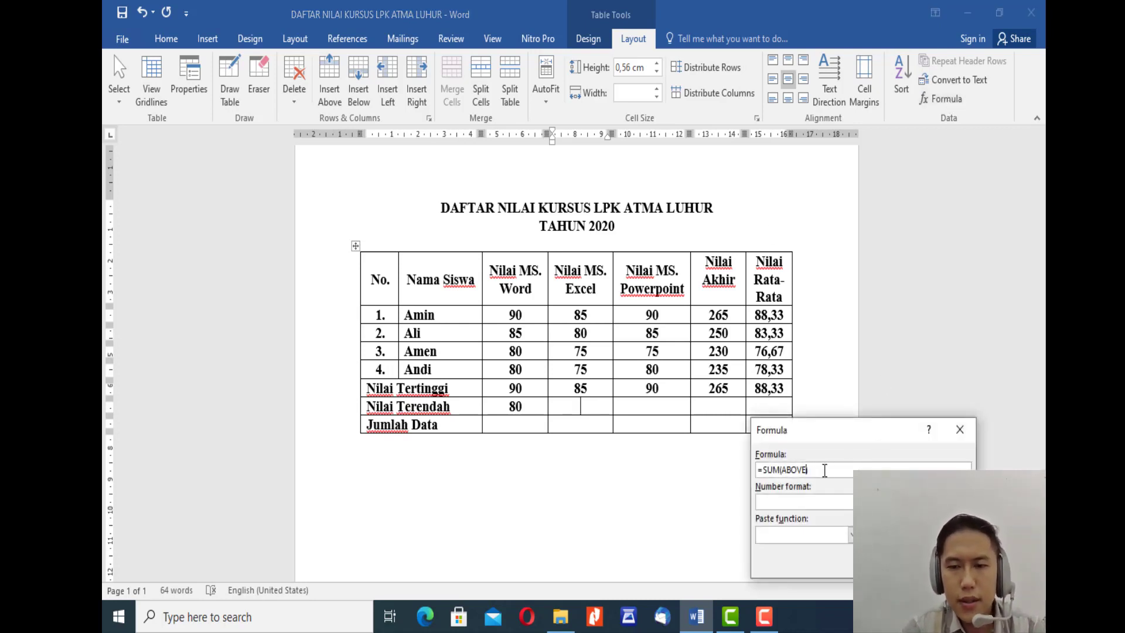
key("Left")
key("Left")
key("Left")
key("Left")
key("shift+Left")
key("shift+Left")
key("shift+Left")
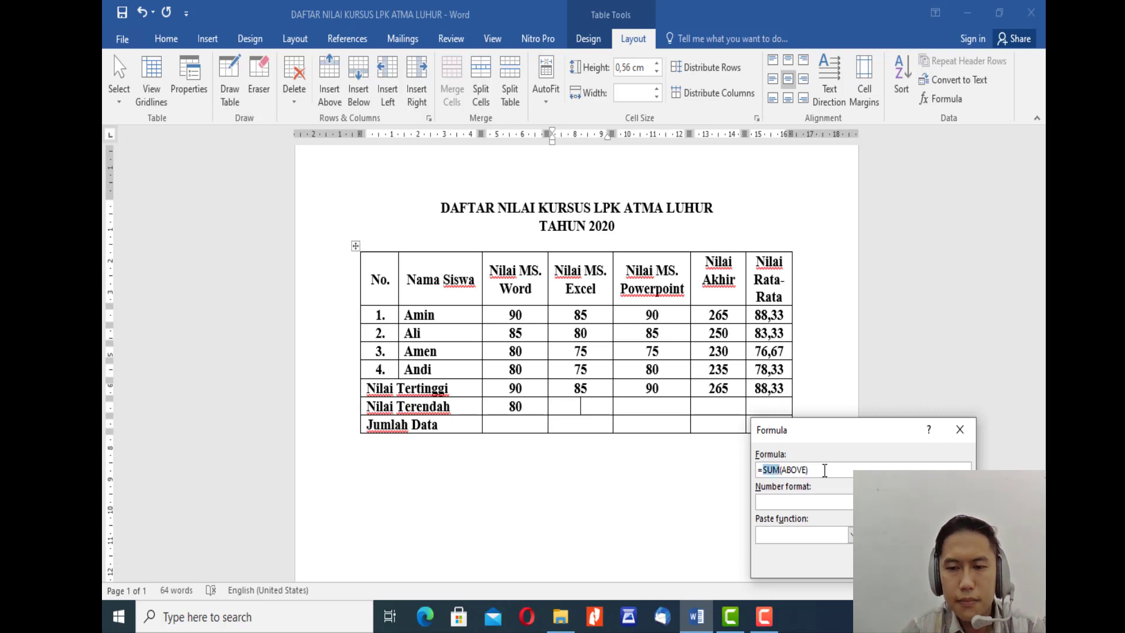
type("MIN")
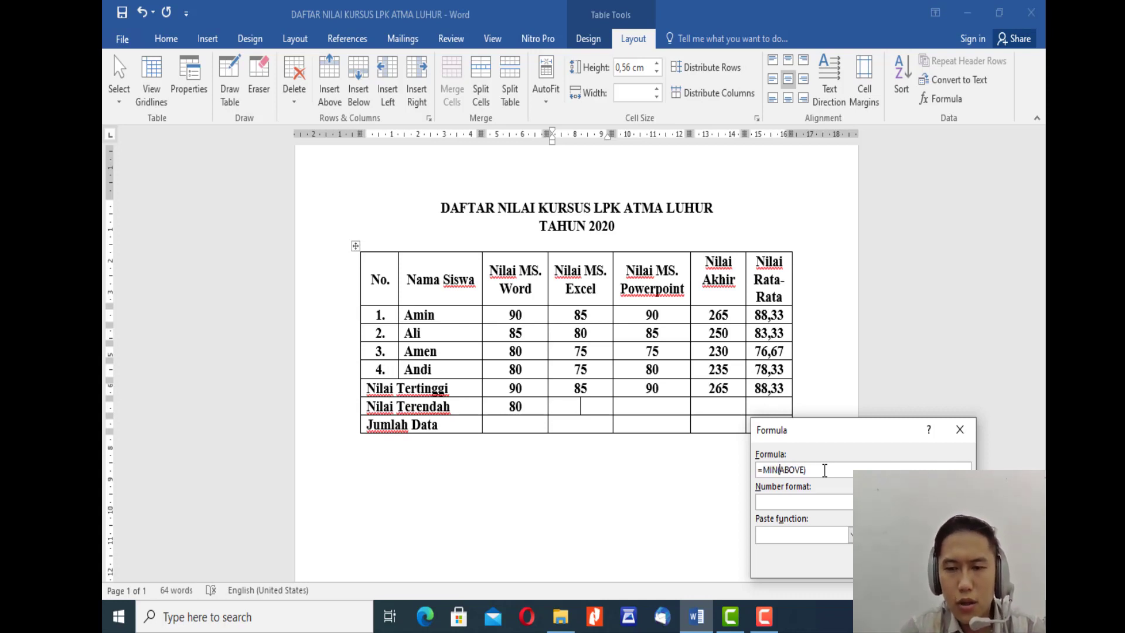
Step: Replace the MIN argument with the range D2:D5 and insert the formula in the Nilai MS. Excel column
key("shift+Right")
key("shift+Right")
key("shift+Right")
key("shift+Right")
key("shift+Right")
key("shift+Right")
key("shift+Right")
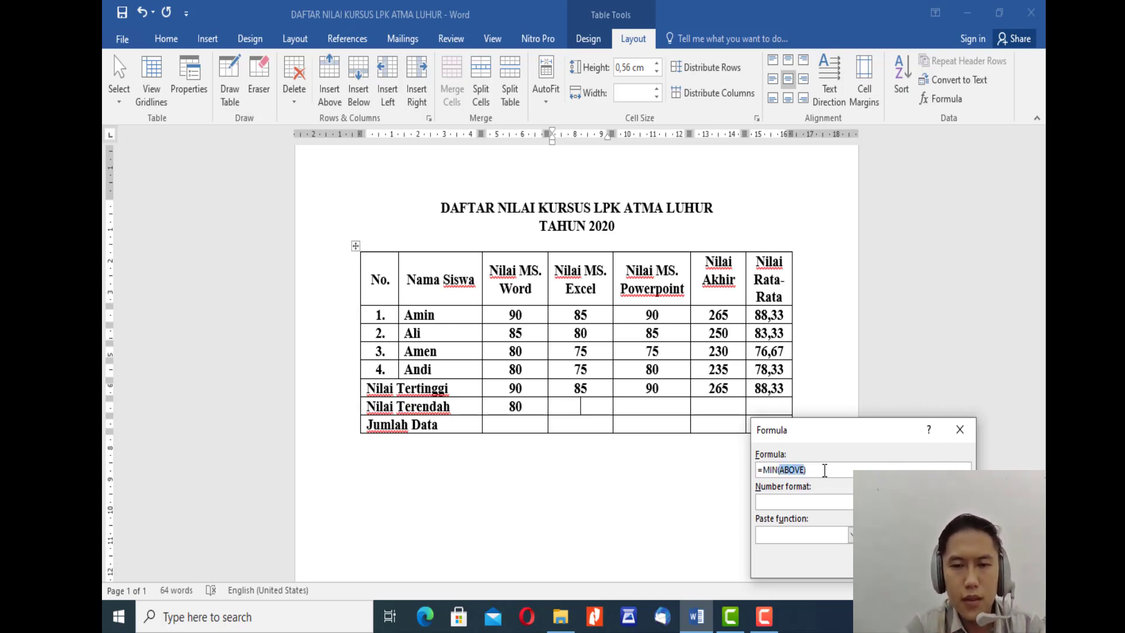
type("(D2")
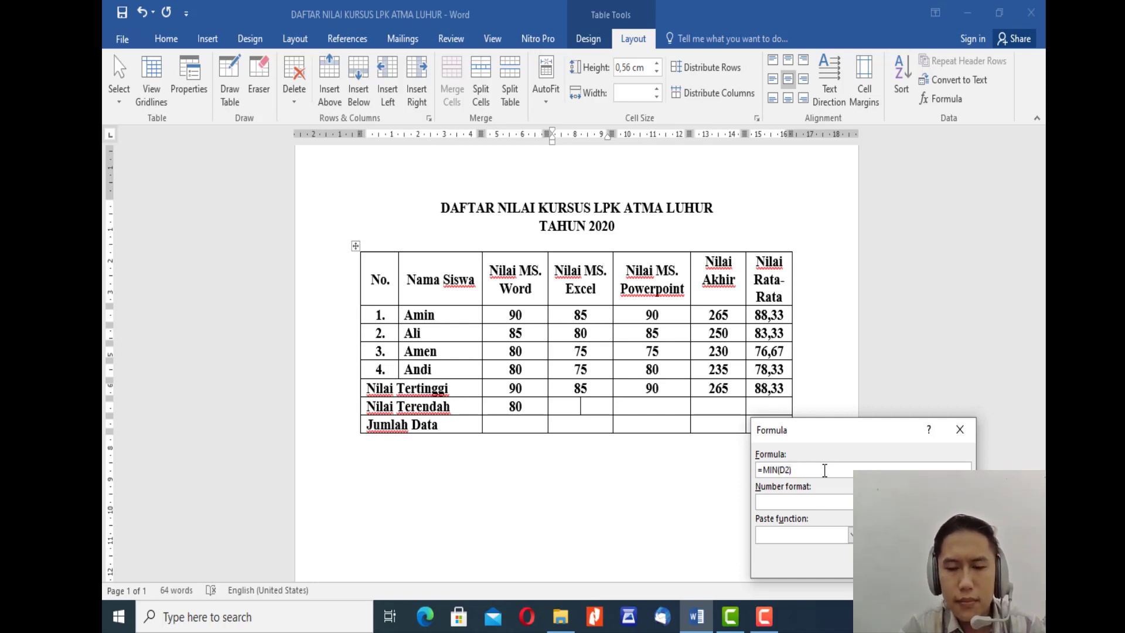
type(":")
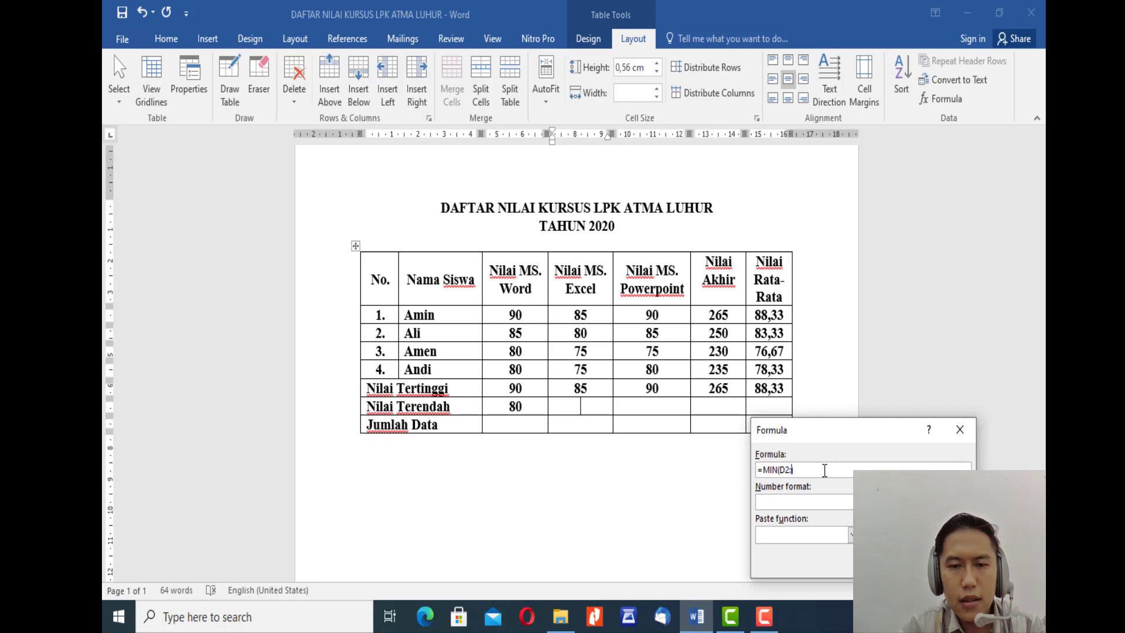
type("D5")
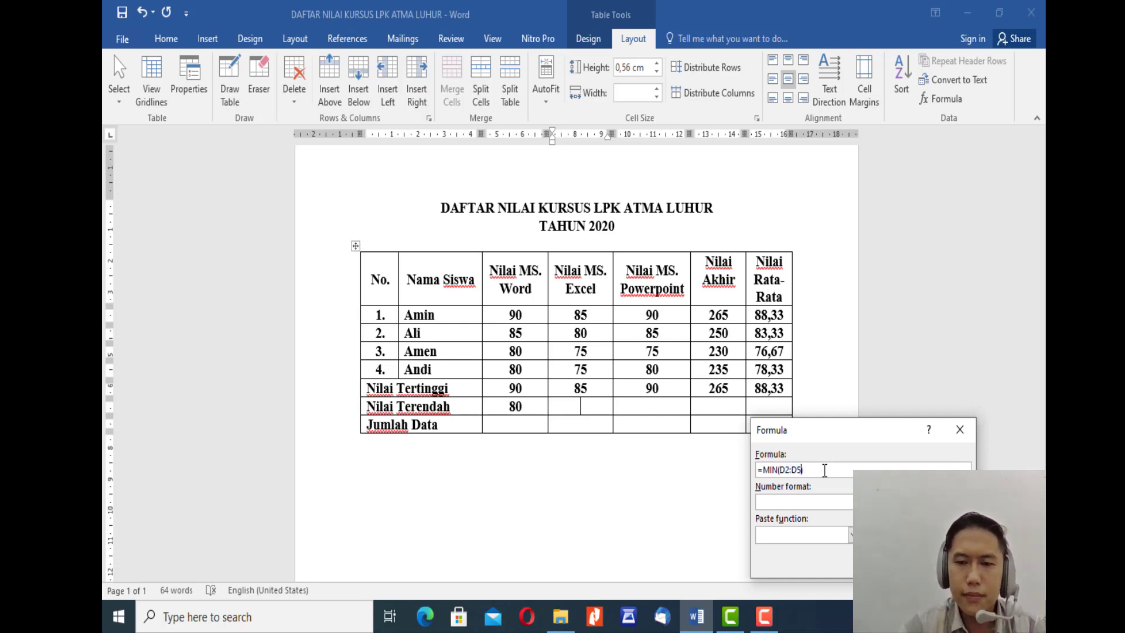
type(")")
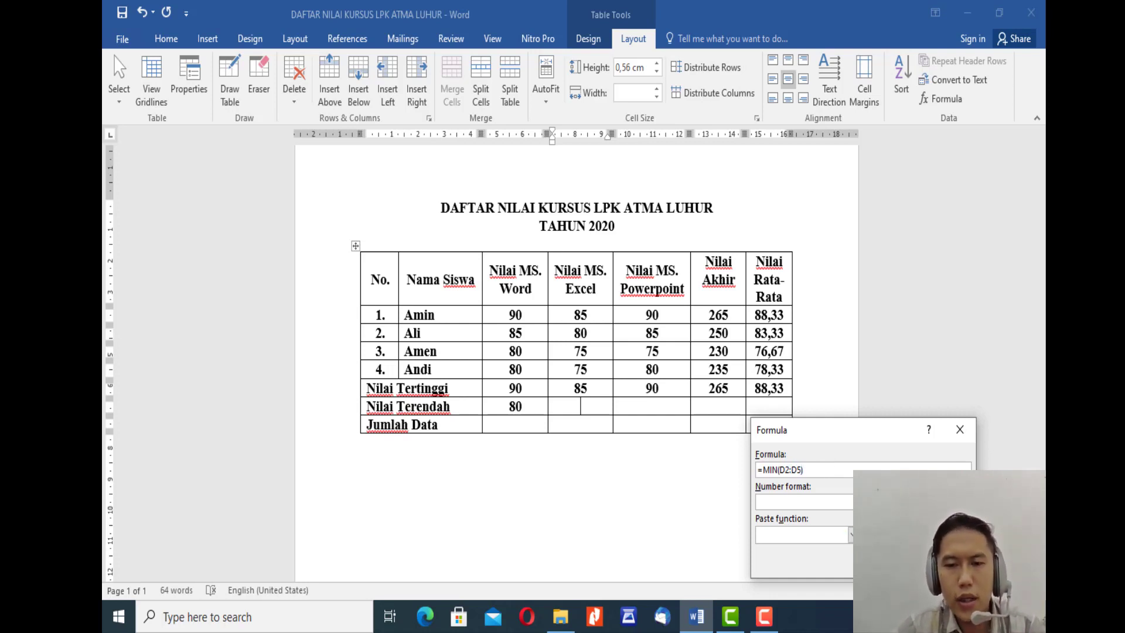
key("Return")
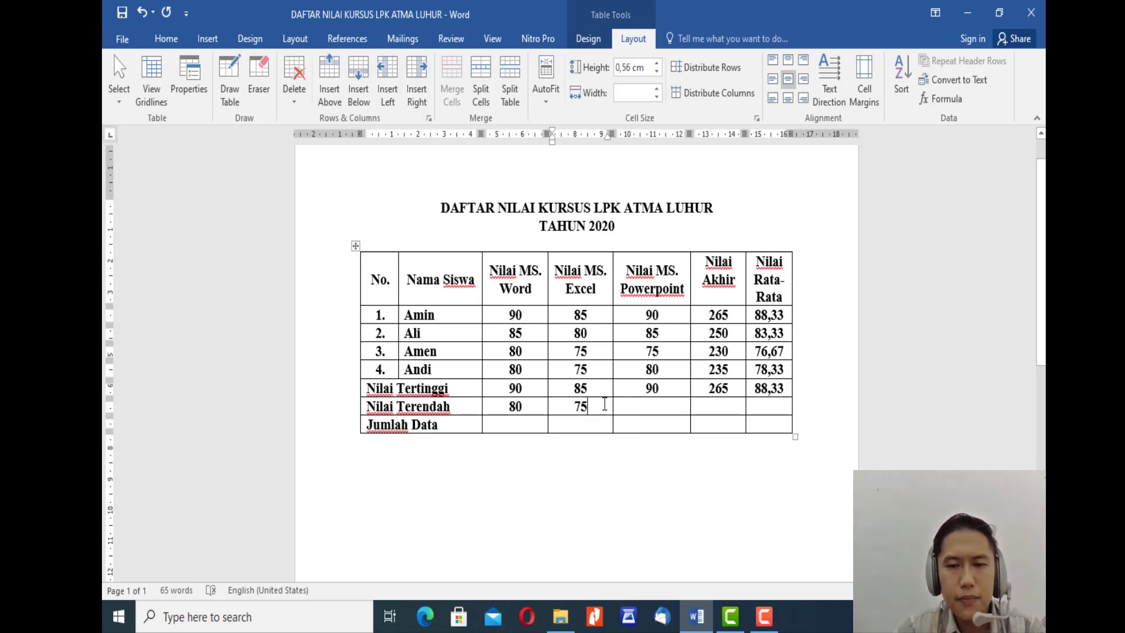
Step: Start a formula in the Nilai Terendah row's Nilai MS. Powerpoint cell and change its function to MIN
left_click(651, 406)
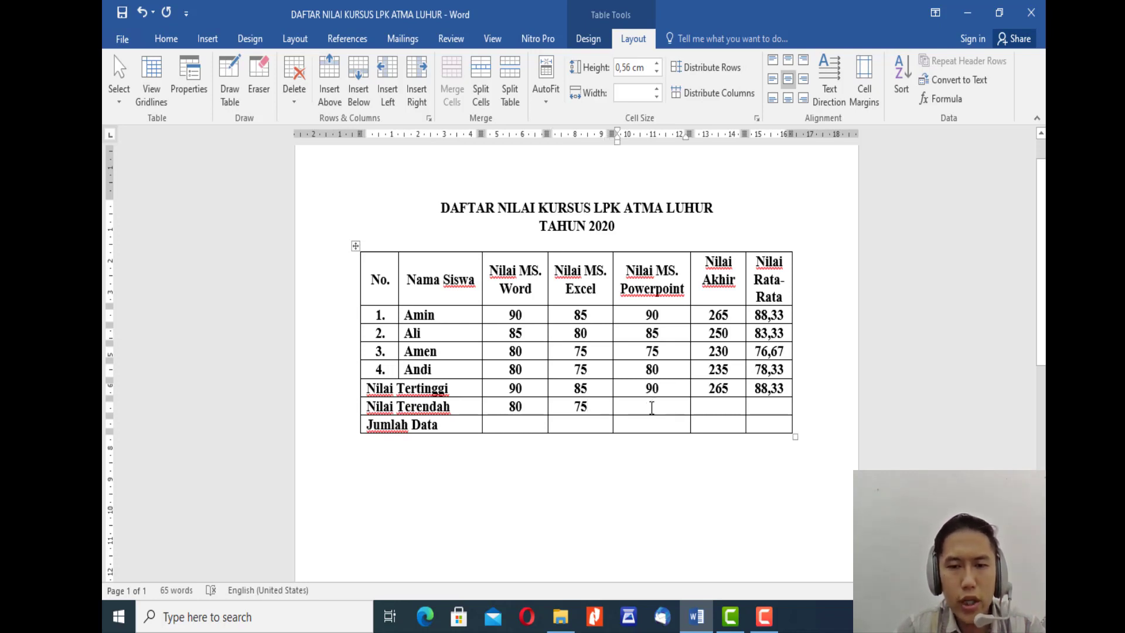
left_click(949, 100)
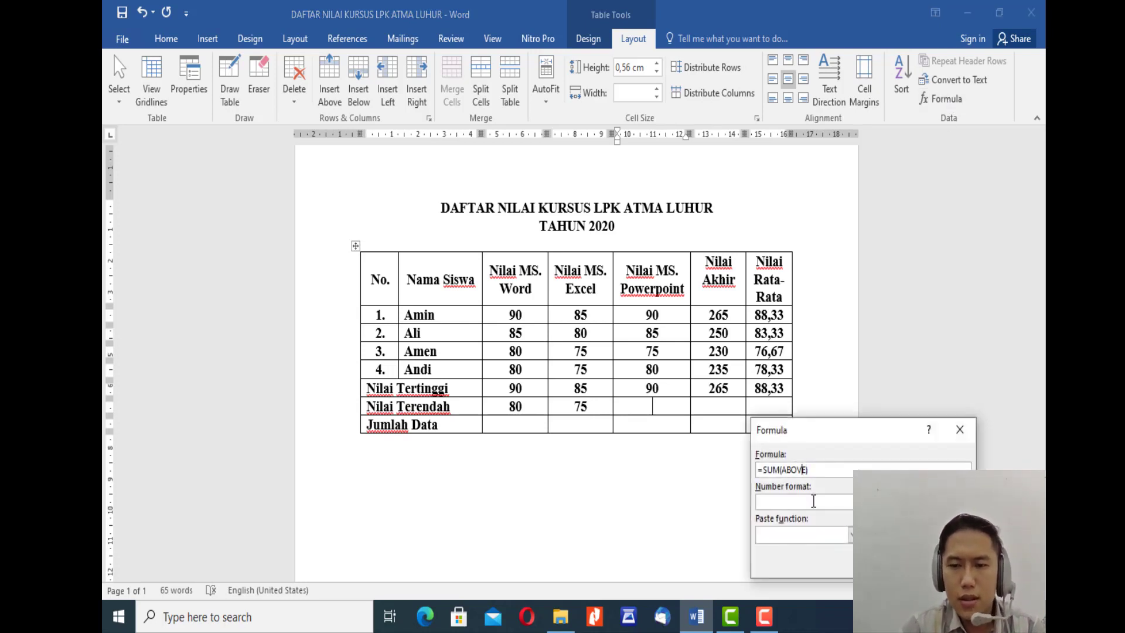
key("Left")
key("Left")
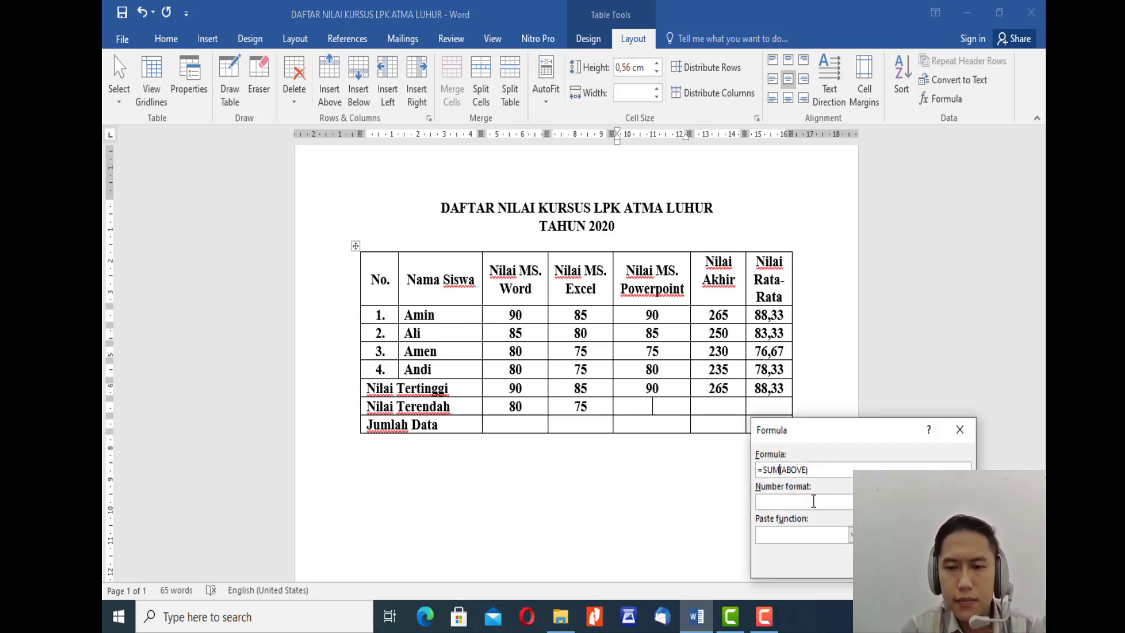
key("shift+Left")
key("shift+Left")
key("shift+Left")
type("MIN")
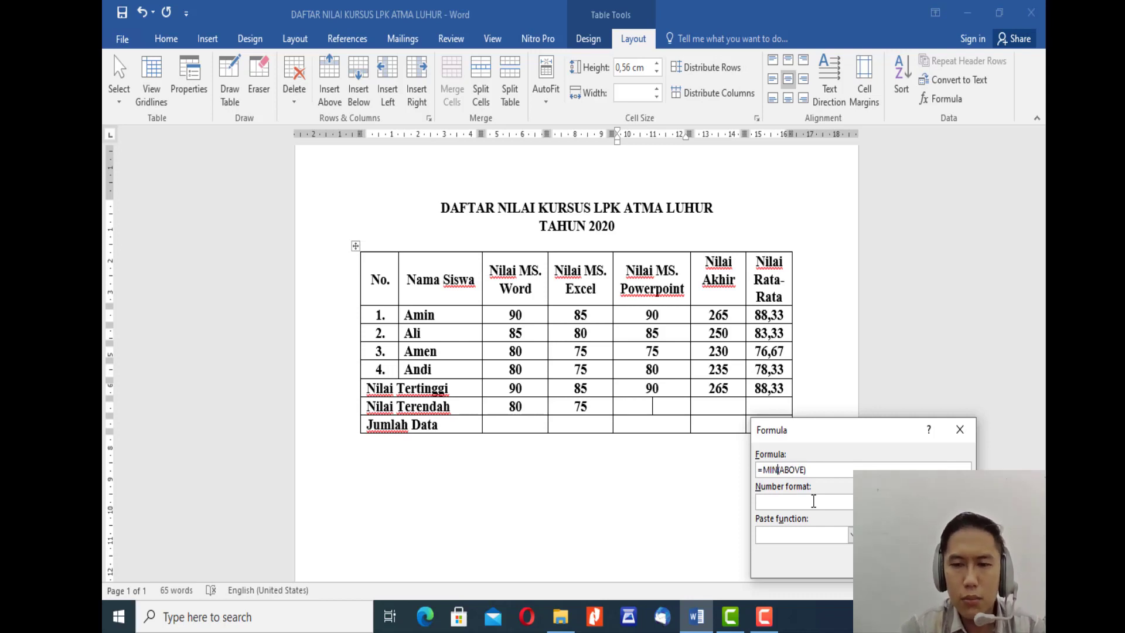
Step: Replace the MIN argument with the range E2:E5 and insert the formula in the Nilai MS. Powerpoint column
key("shift+Right")
key("shift+Right")
key("shift+Right")
key("shift+Right")
key("shift+Right")
key("shift+Right")
key("shift+Right")
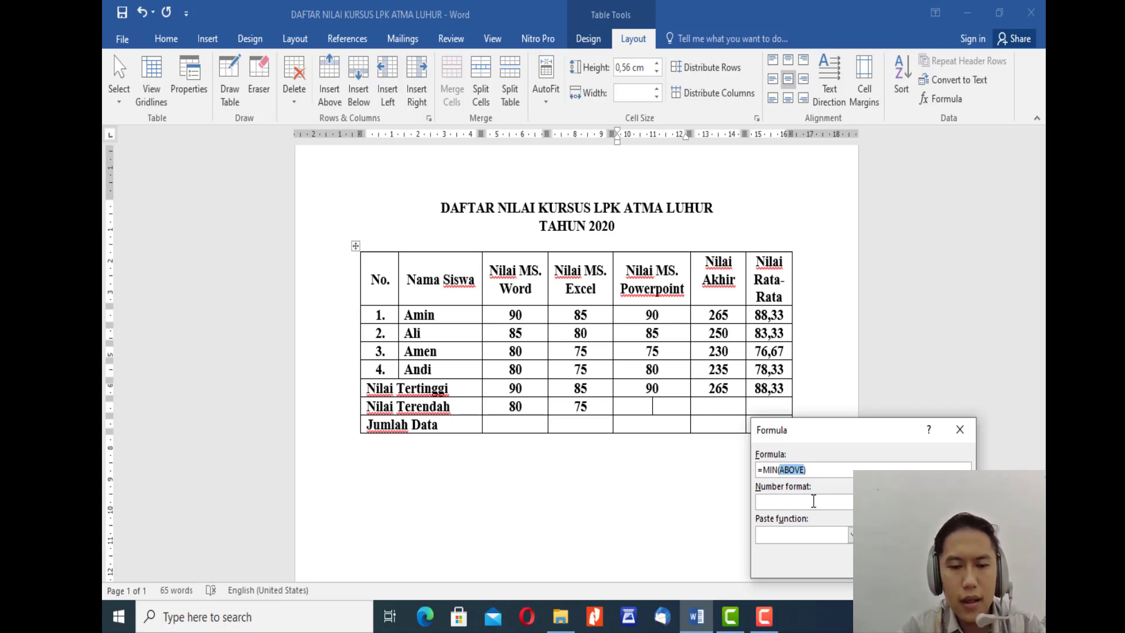
type("(E2")
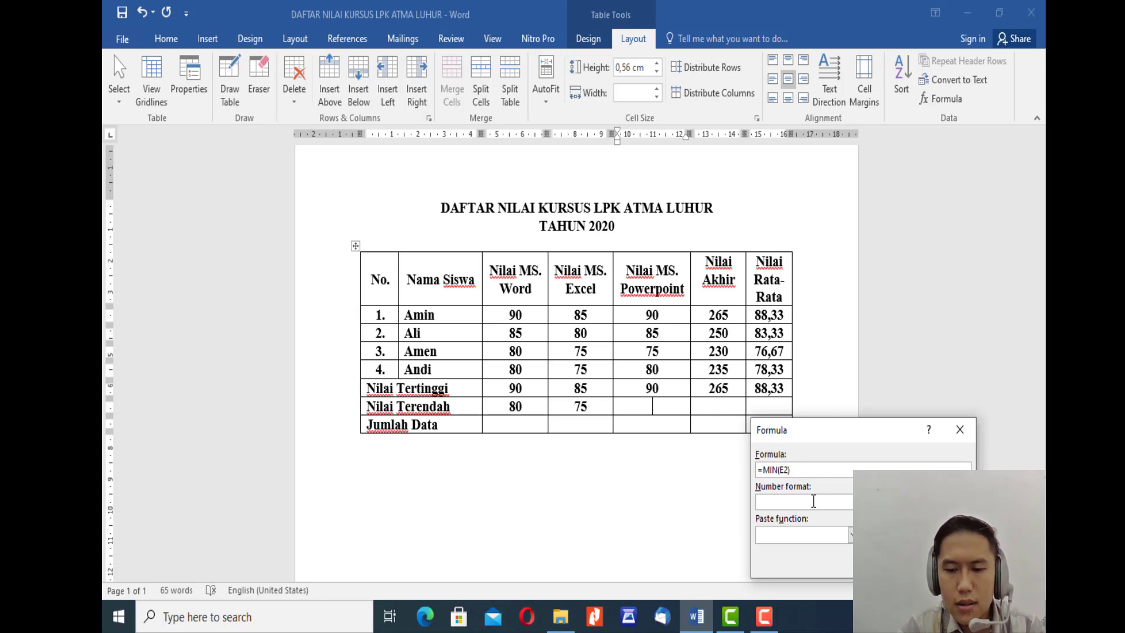
type(":")
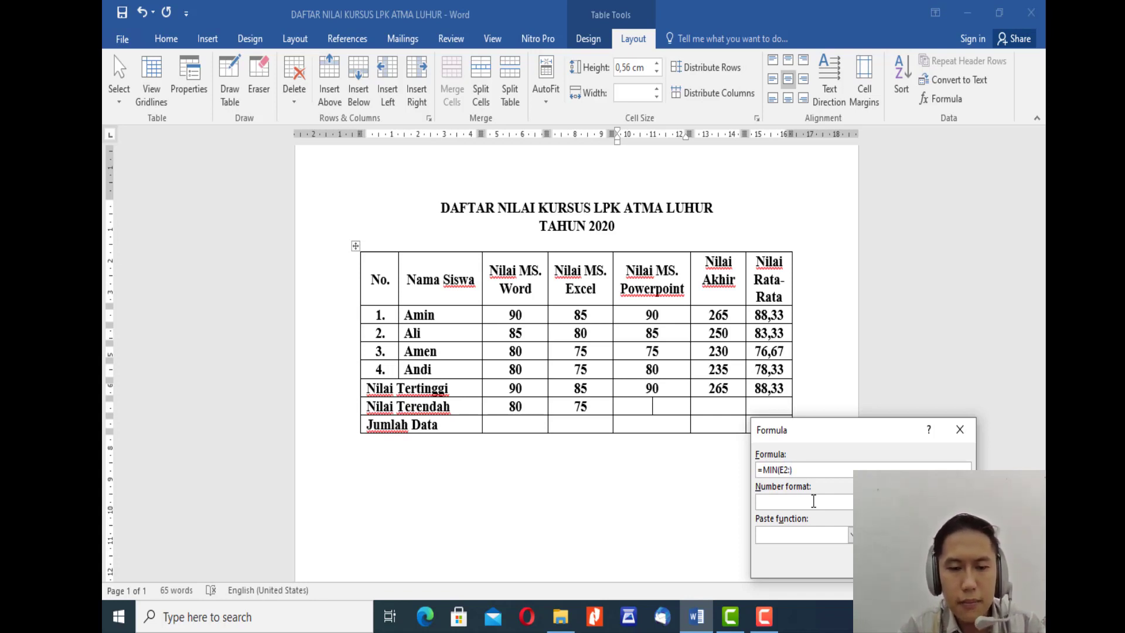
type("E5")
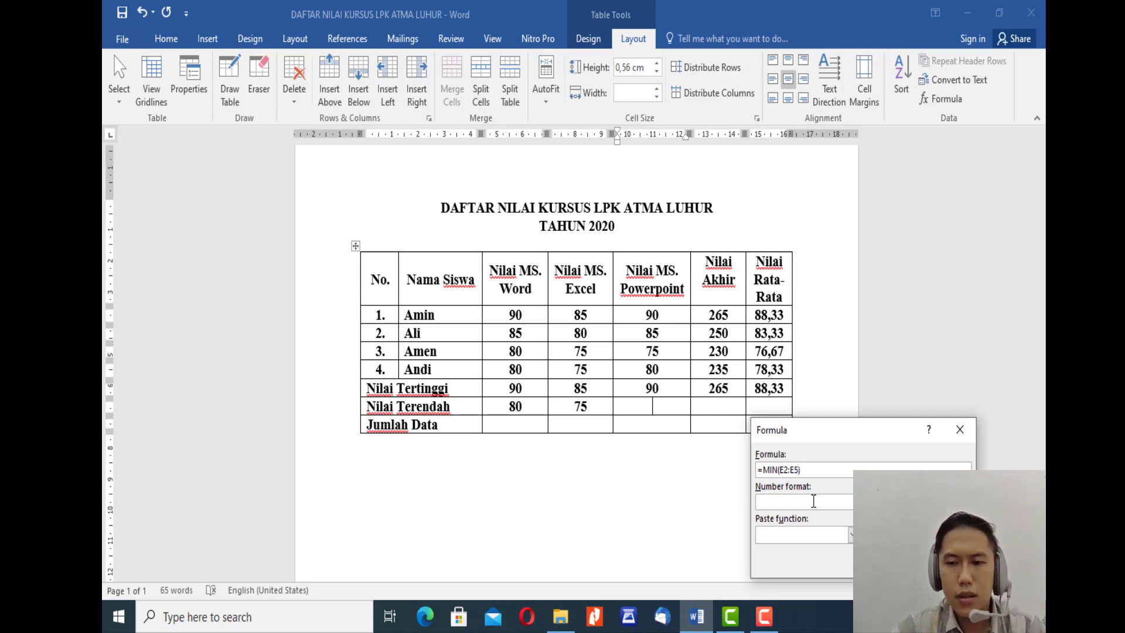
key("Return")
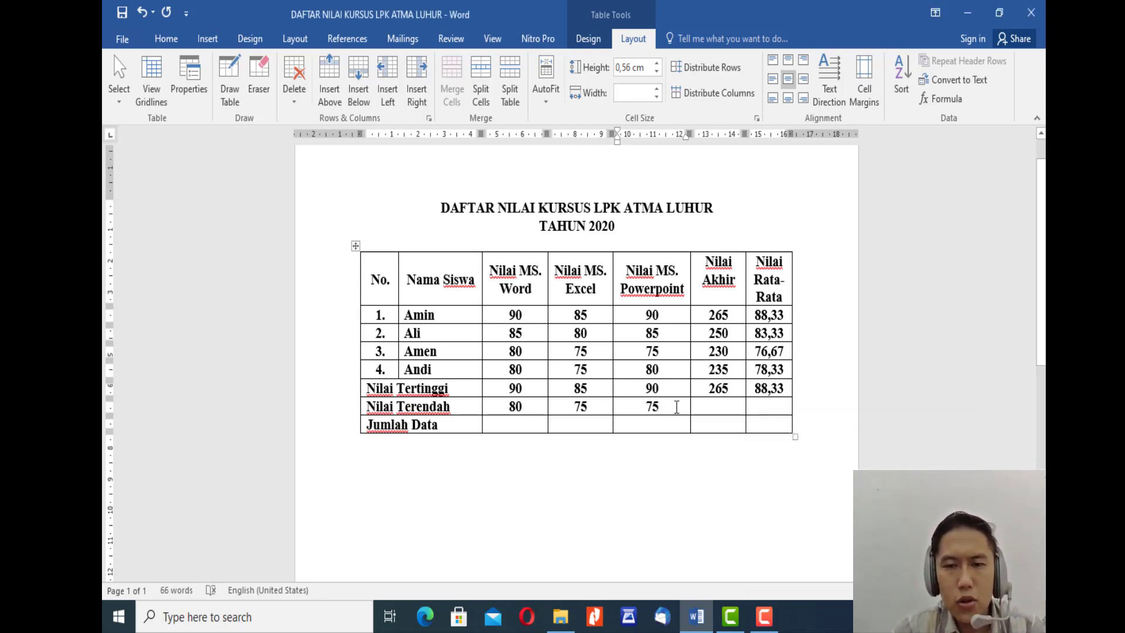
Step: Start a formula in the Nilai Terendah row's Nilai Akhir cell and change its function to MIN
left_click(718, 410)
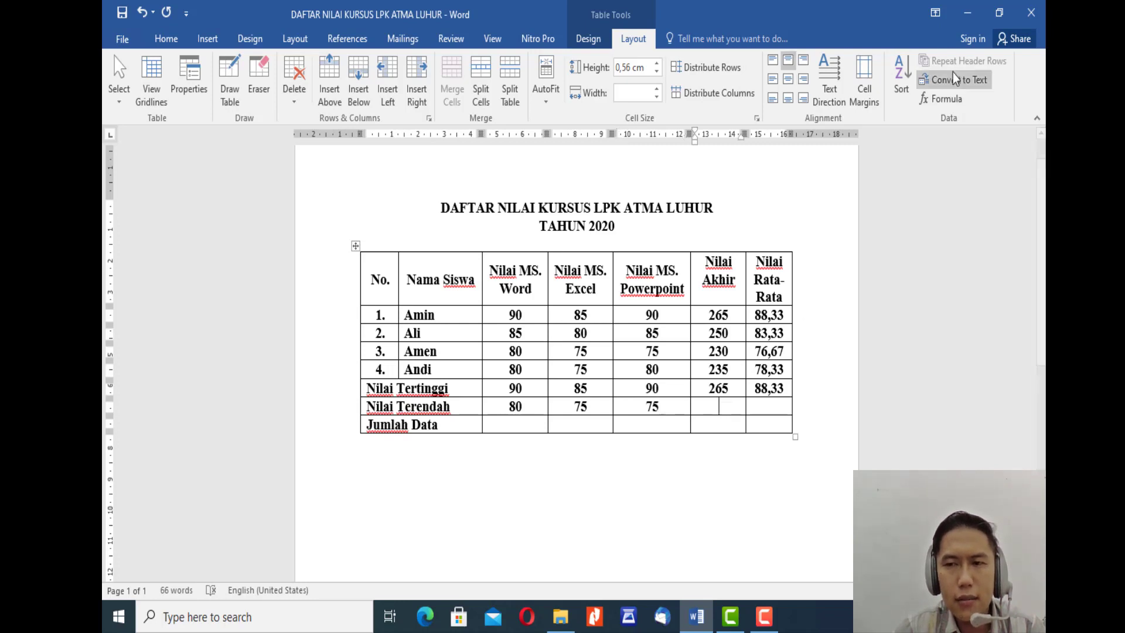
left_click(938, 99)
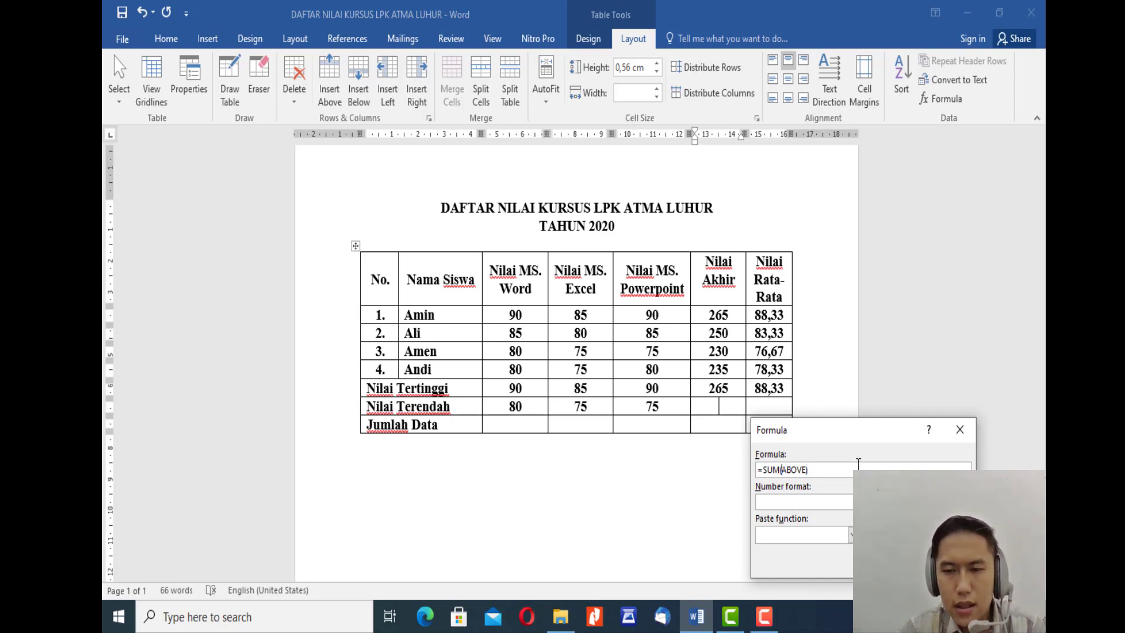
key("shift+Left")
key("shift+Left")
key("shift+Left")
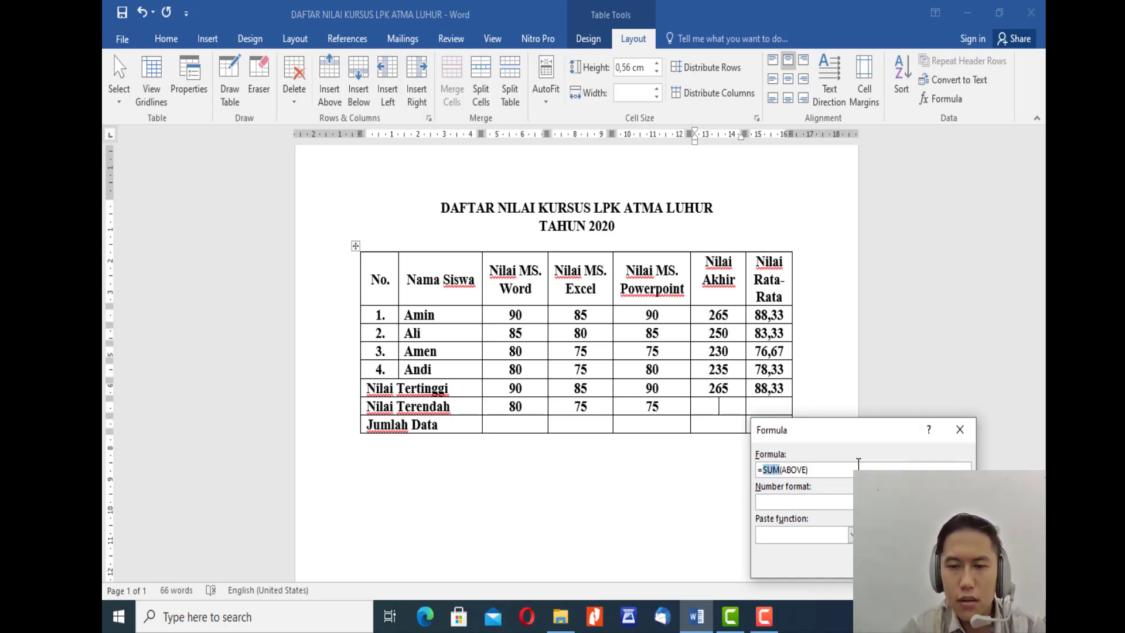
type("MIN")
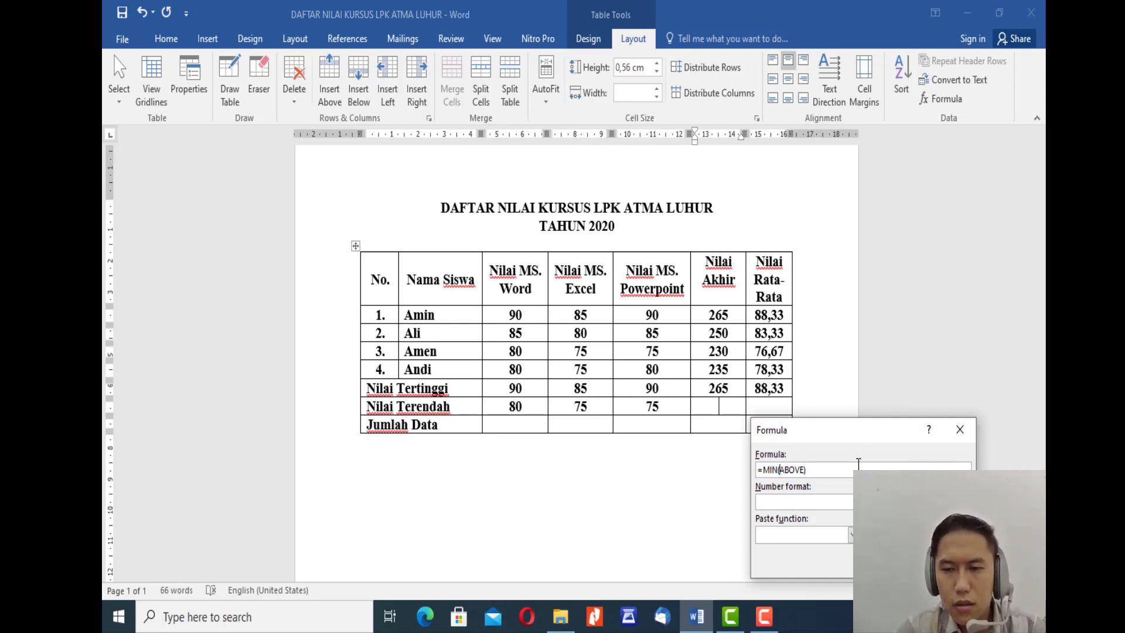
Step: Replace the MIN argument with the range F2:F5 and insert the formula in the Nilai Akhir column
key("shift+Right")
key("shift+Right")
key("shift+Right")
key("shift+Right")
key("shift+Right")
key("shift+Right")
key("shift+Right")
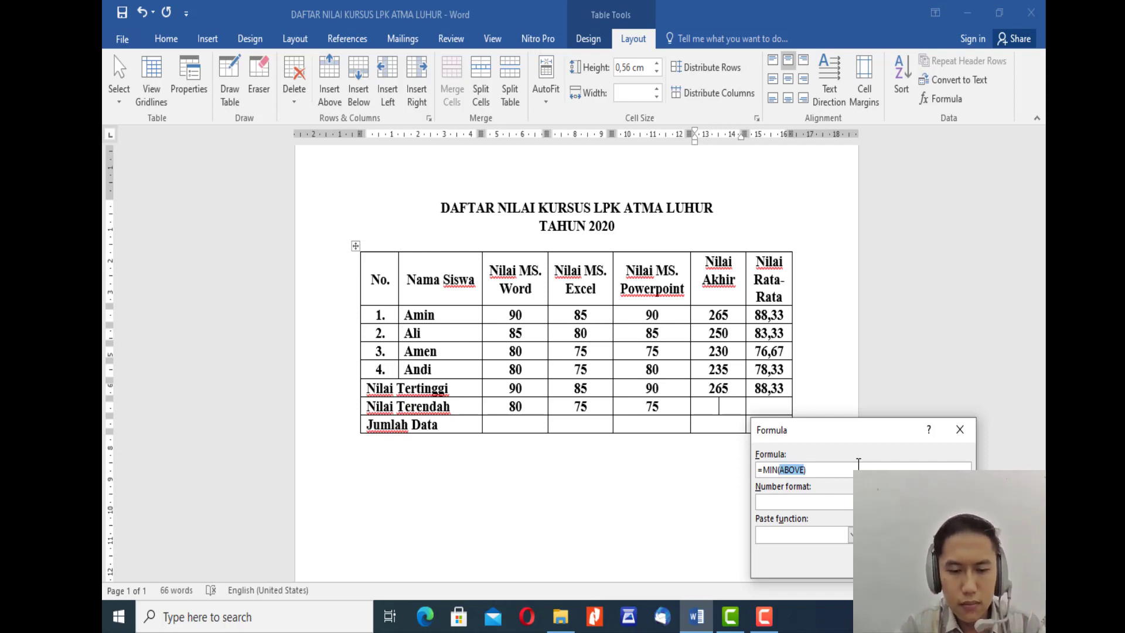
type("(F2")
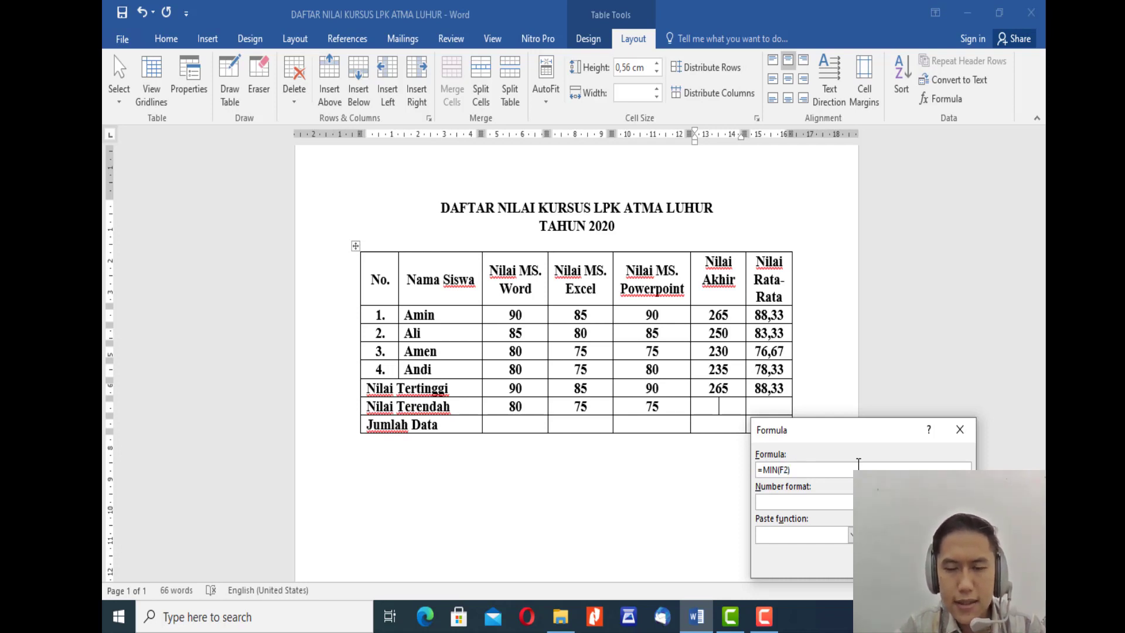
type(":")
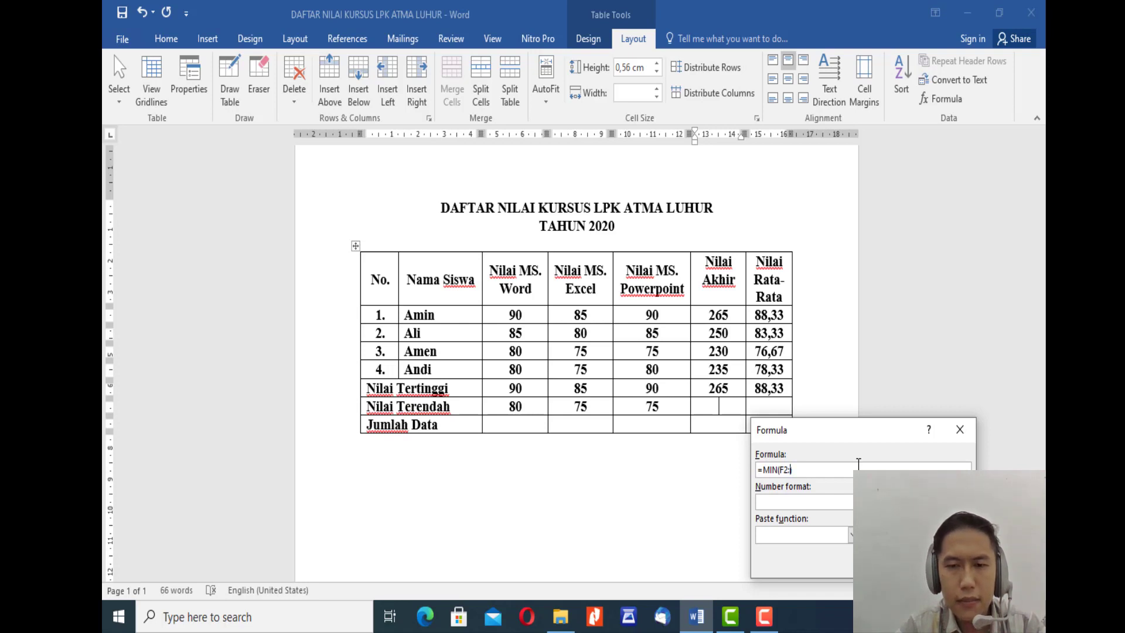
type("F5")
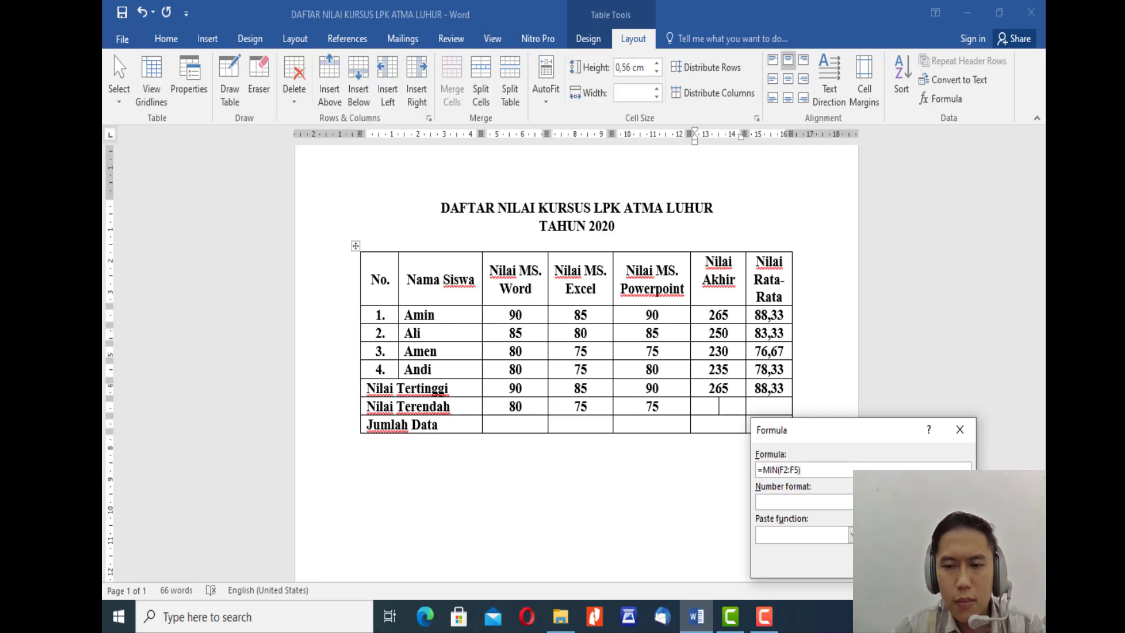
left_click(892, 561)
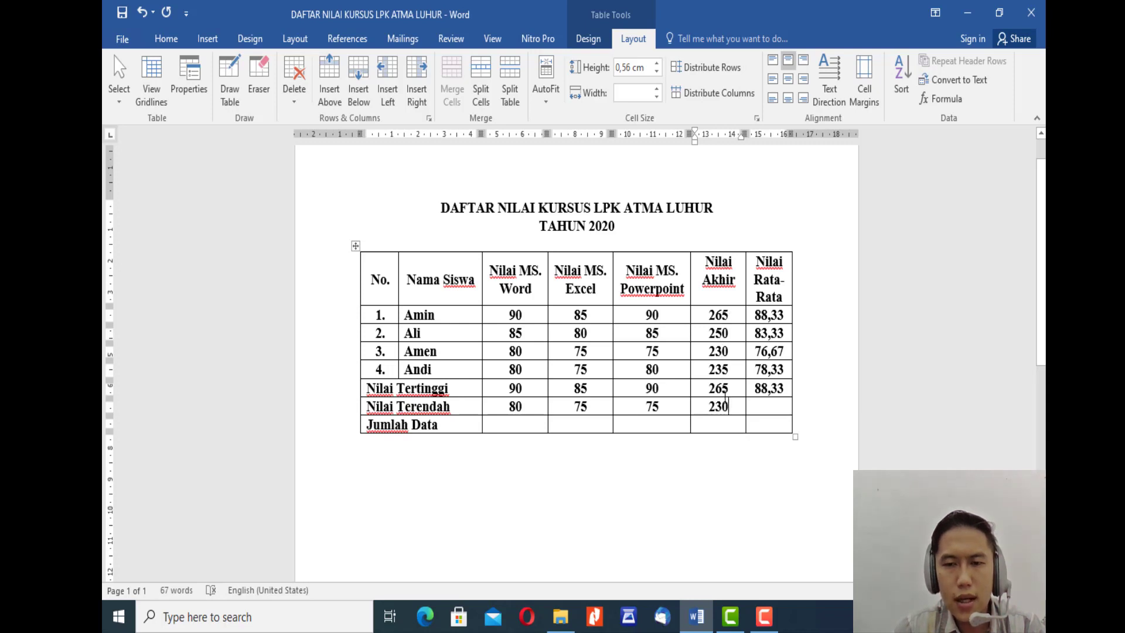
Step: Start a formula in the Nilai Terendah row's Nilai Rata-Rata cell and change its function to MIN
left_click(767, 411)
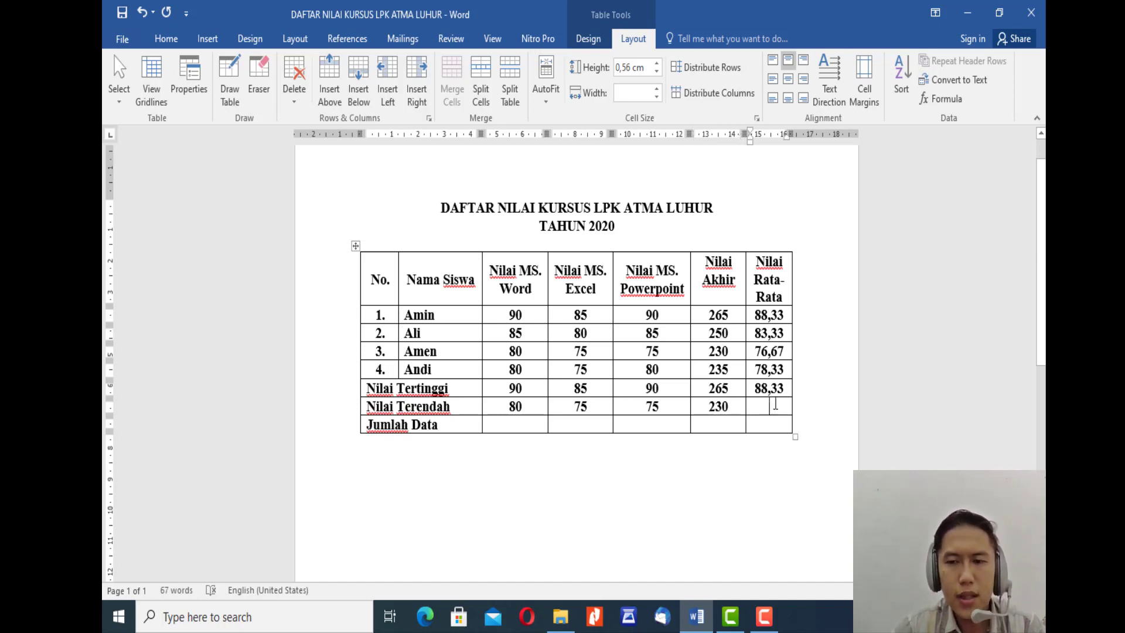
left_click(955, 99)
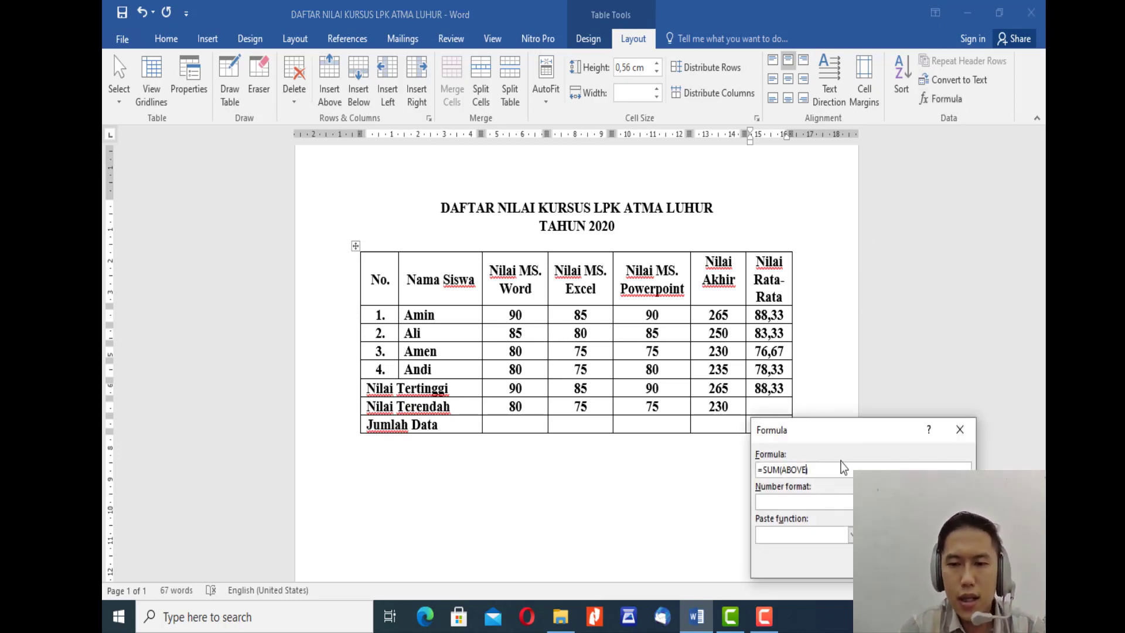
key("shift+Left")
key("shift+Left")
key("shift+Left")
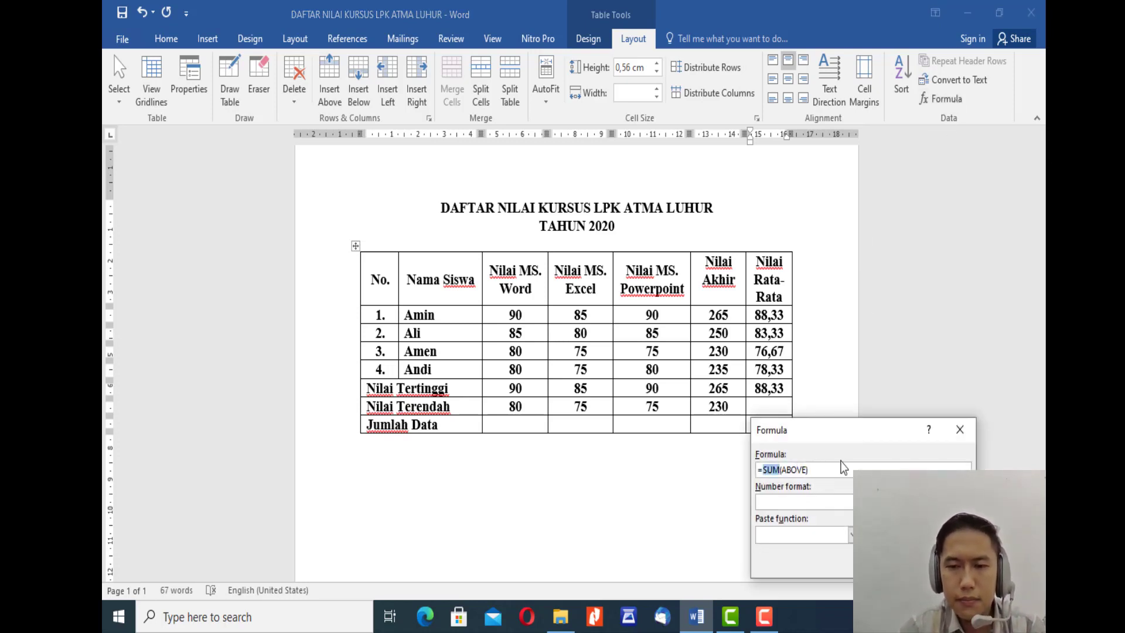
type("MIN")
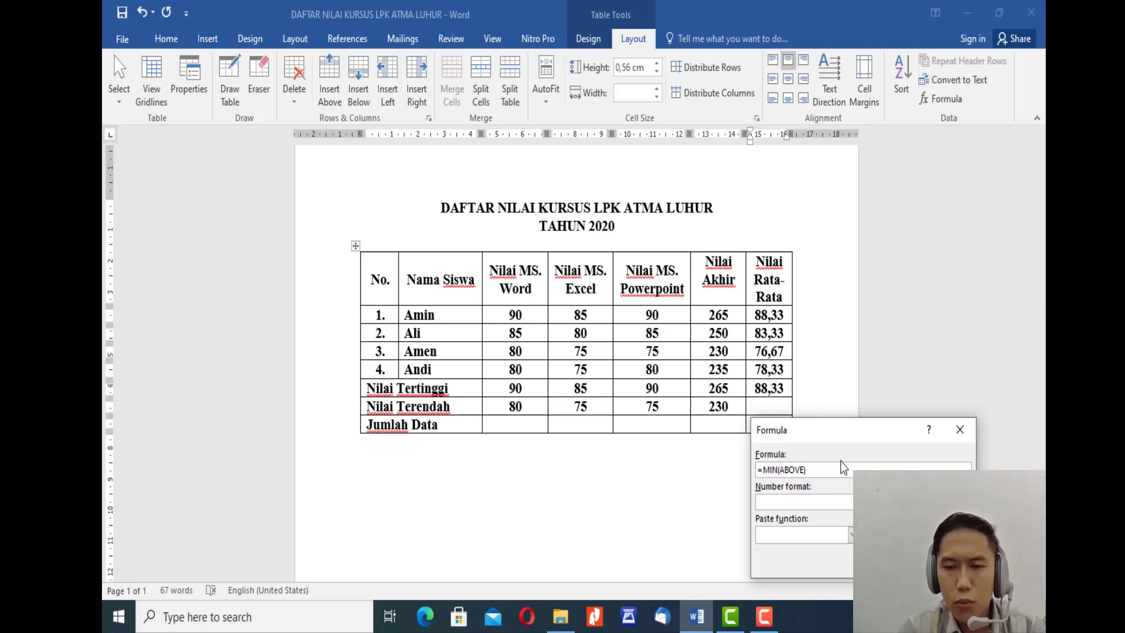
Step: Replace the MIN argument with the range G2:G5 and insert the formula in the Nilai Rata-Rata column
key("Right")
key("shift+Right")
key("shift+Right")
key("shift+Right")
key("shift+Right")
key("shift+Right")
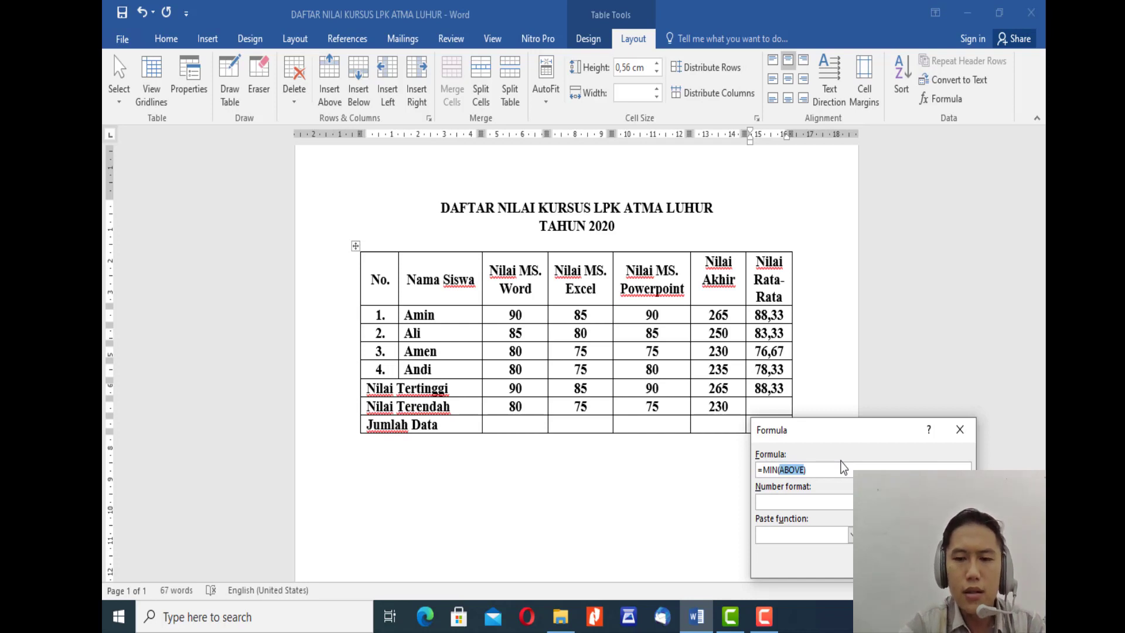
type("G")
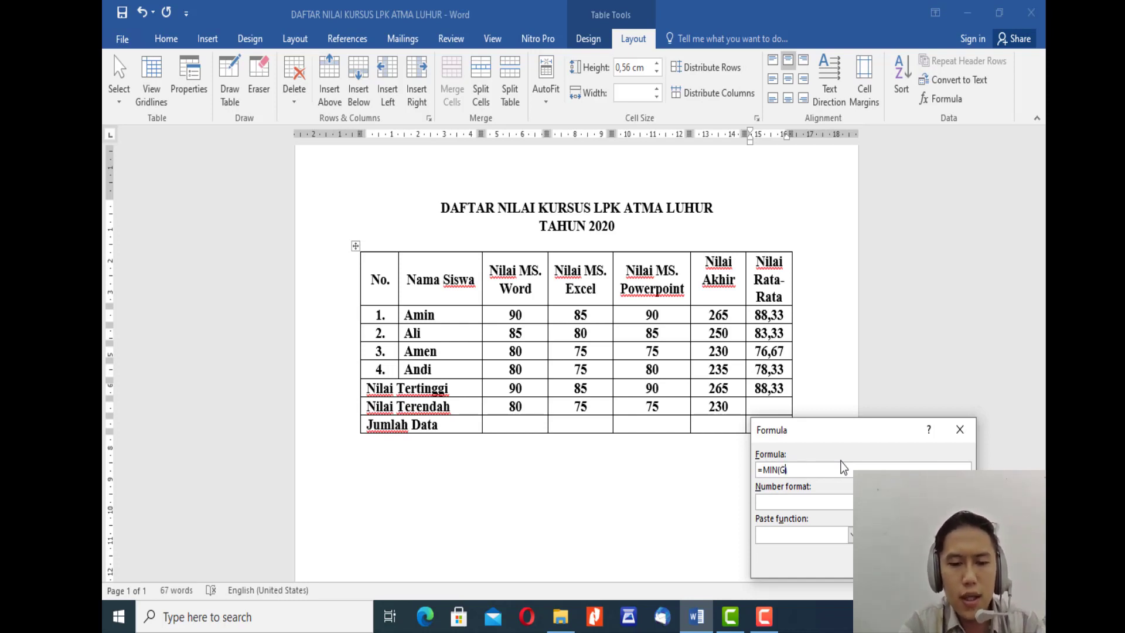
type("2")
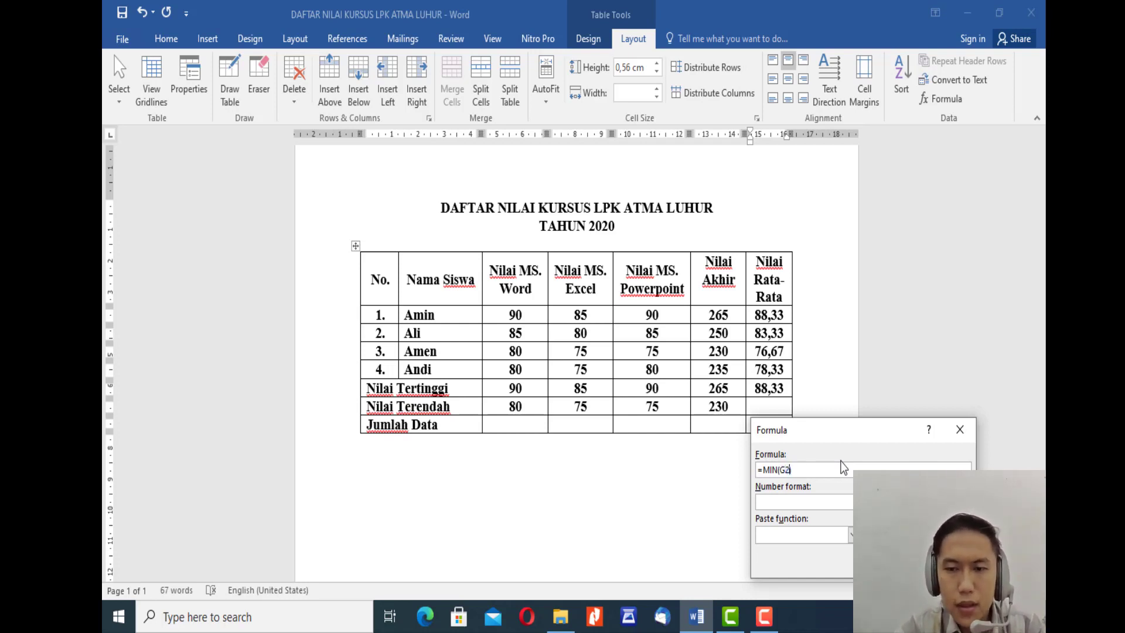
type(":")
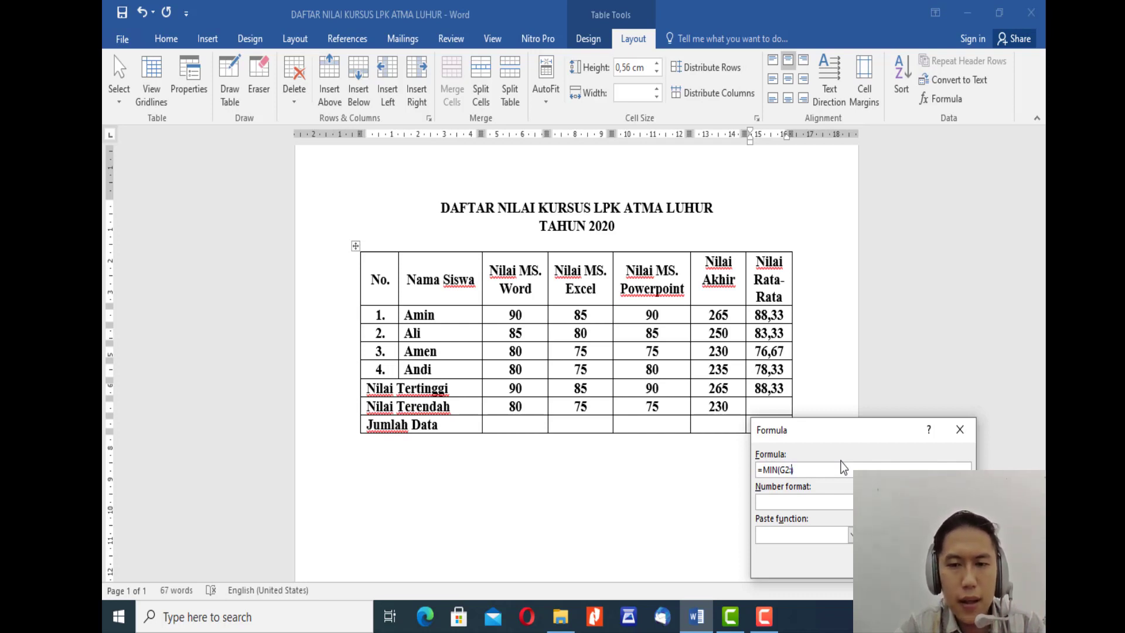
type("G5")
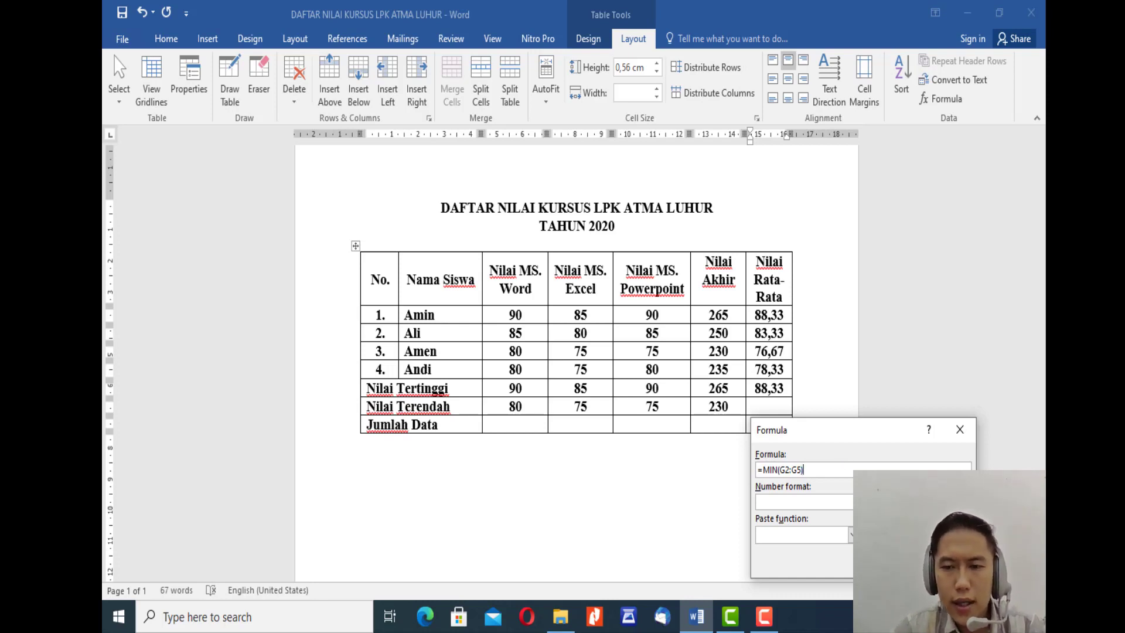
key("Return")
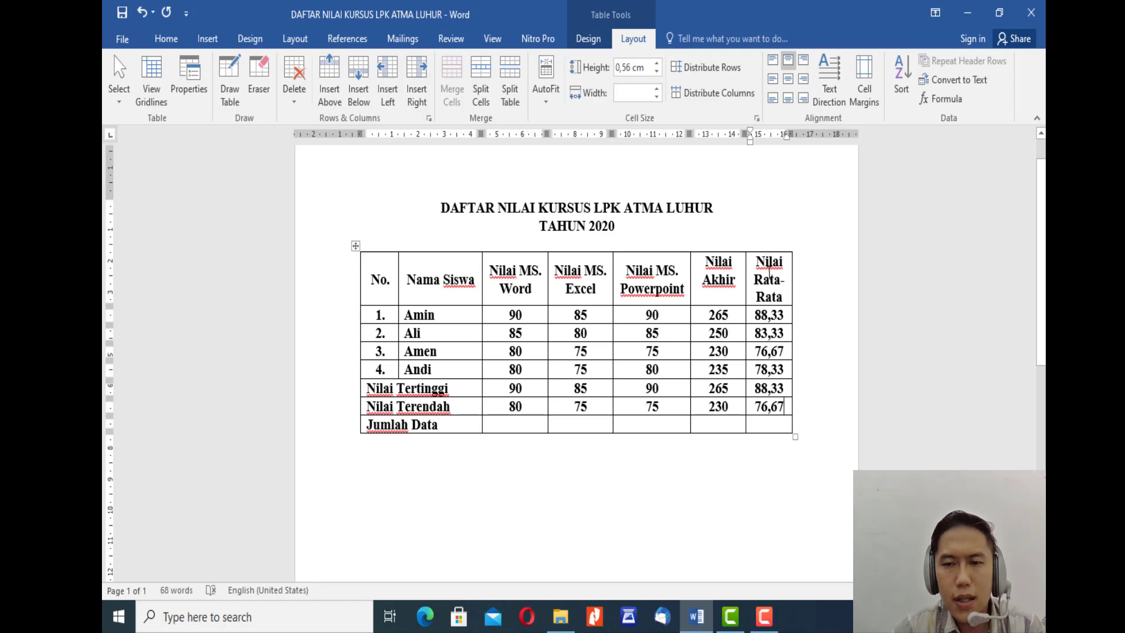
left_click(789, 351)
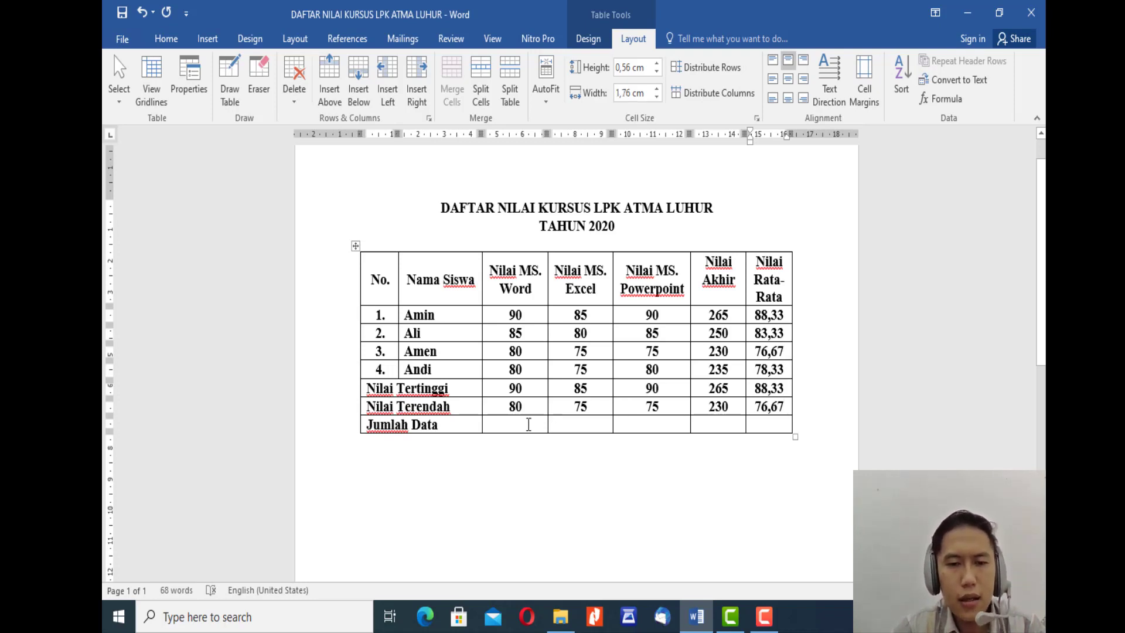
left_click(462, 426)
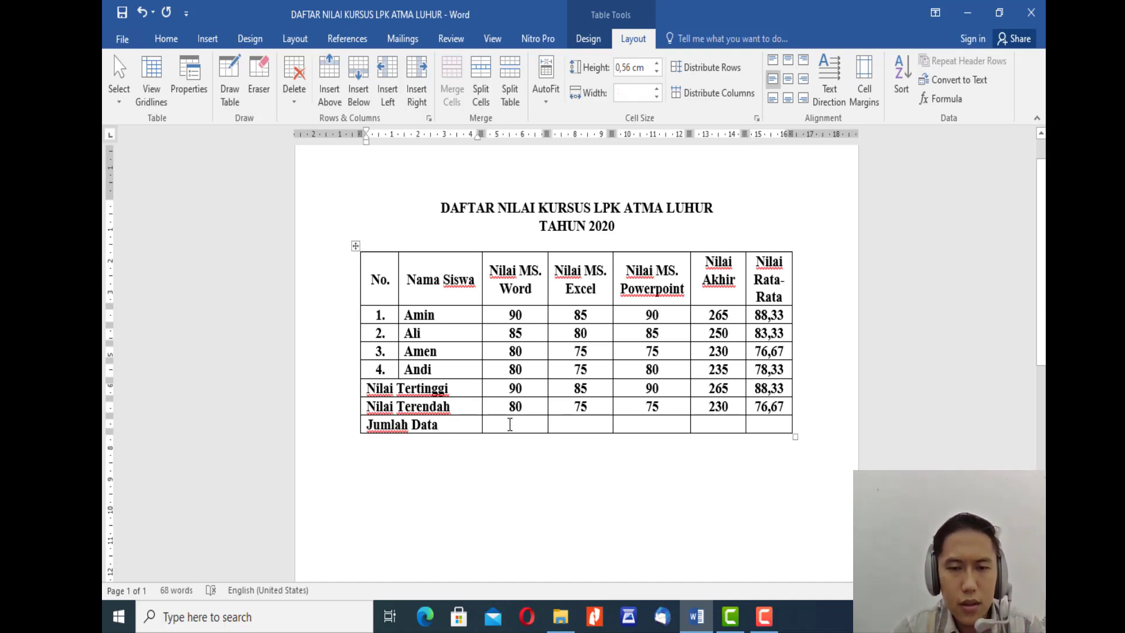
left_click(434, 427)
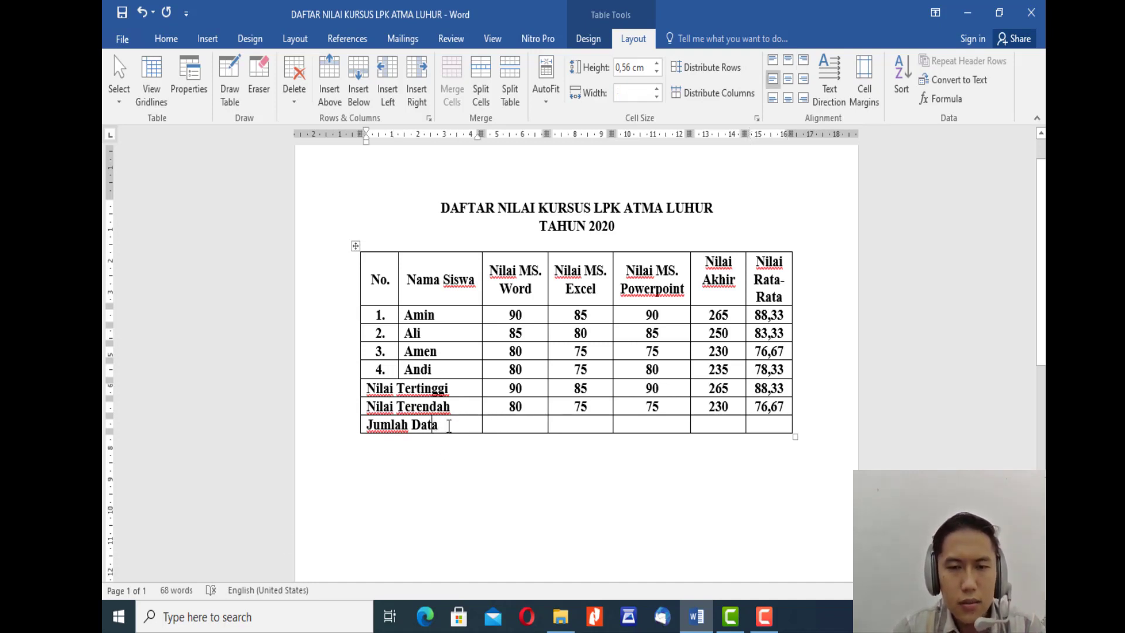
Step: Start a formula in the Jumlah Data row's Nilai MS. Word cell and replace the default expression with COUNT
left_click(517, 426)
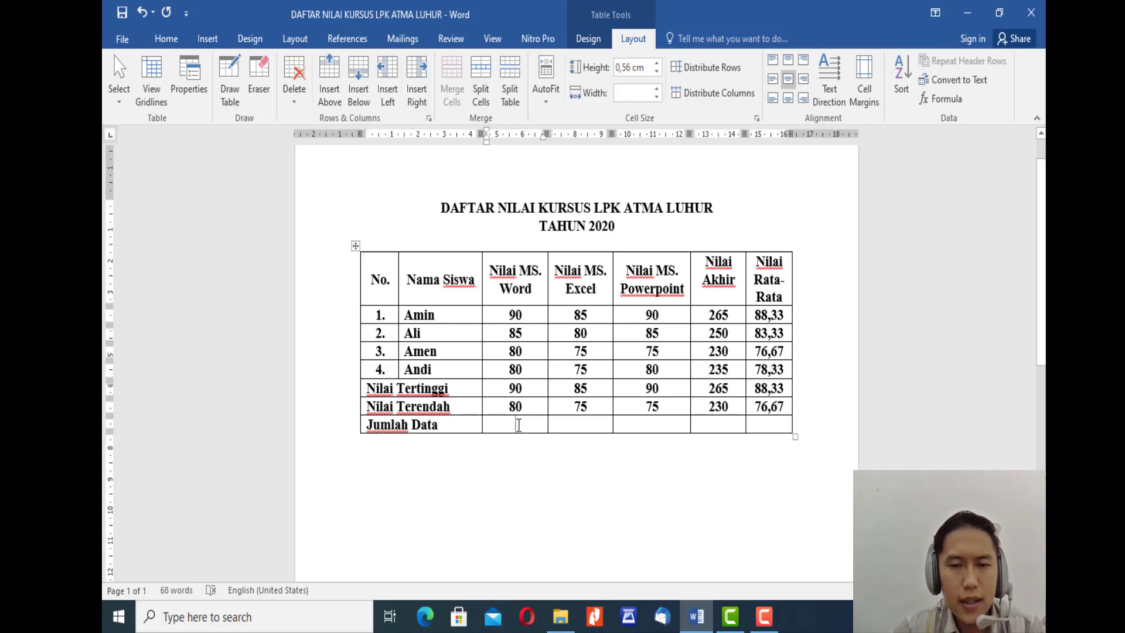
left_click(956, 98)
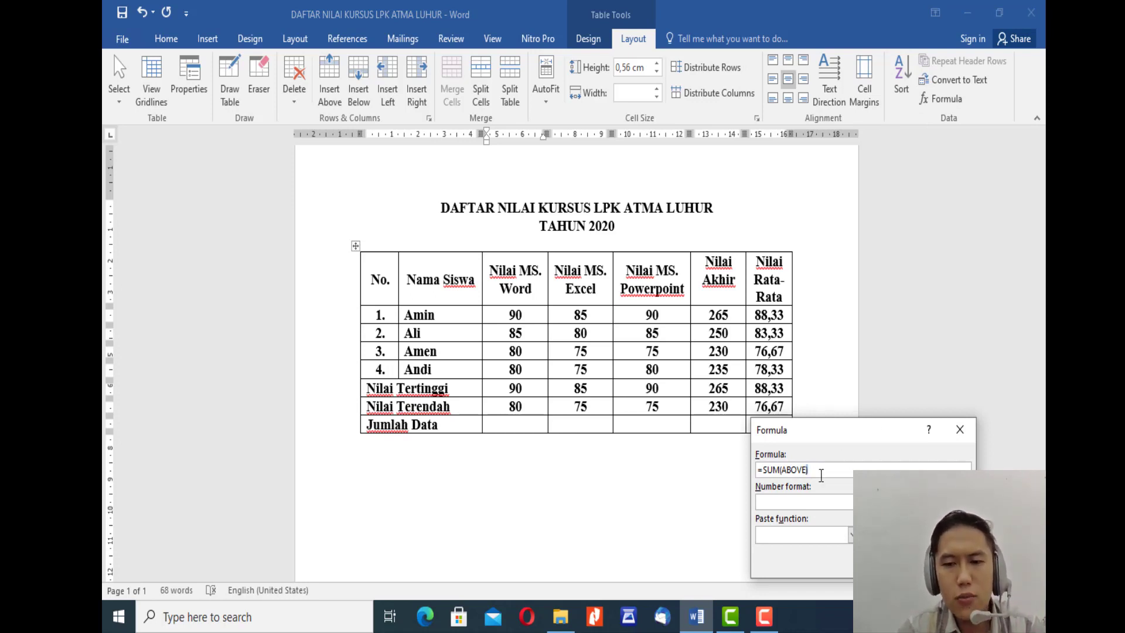
key("shift+Left")
key("shift+Left")
key("shift+Left")
key("shift+Left")
key("shift+Left")
key("shift+Left")
key("shift+Left")
key("shift+Left")
key("shift+Left")
key("shift+Left")
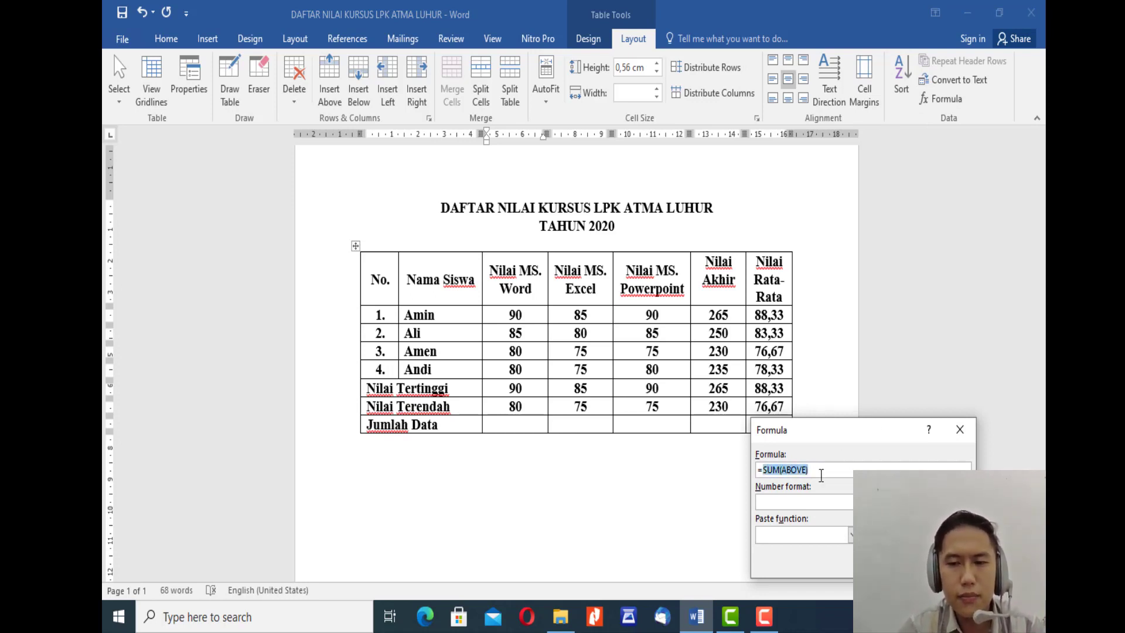
type("C")
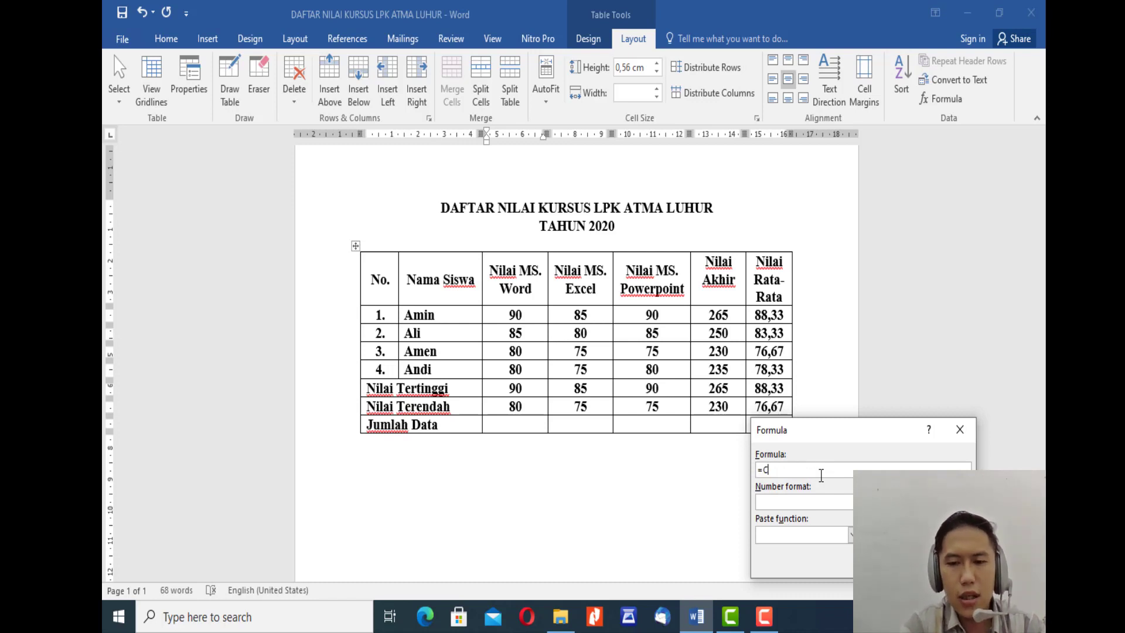
type("OUNT")
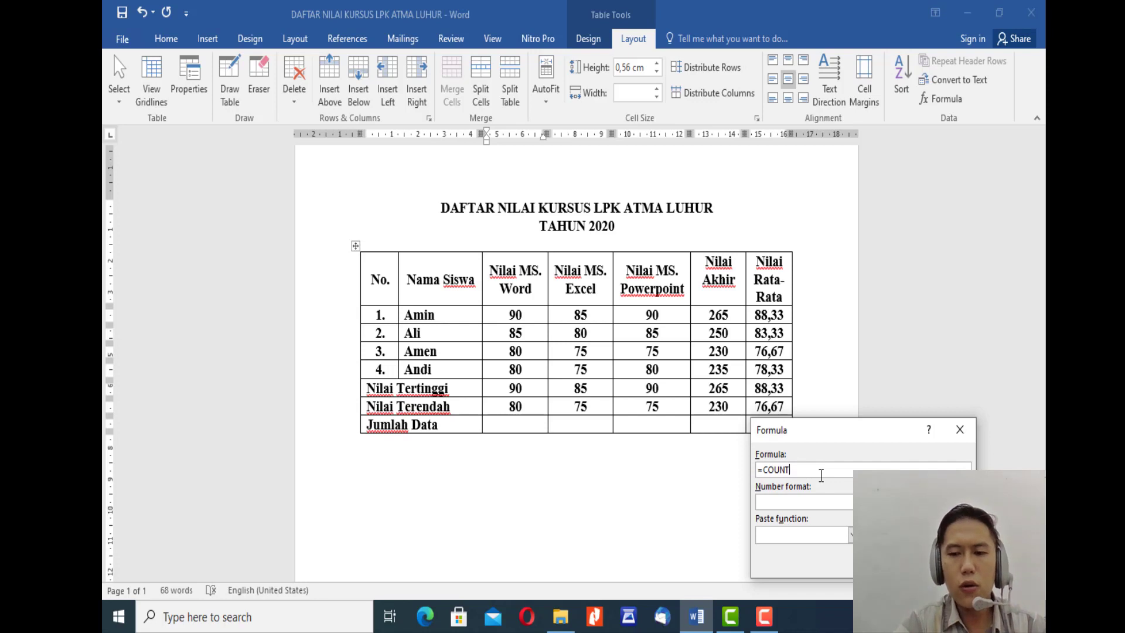
type("(")
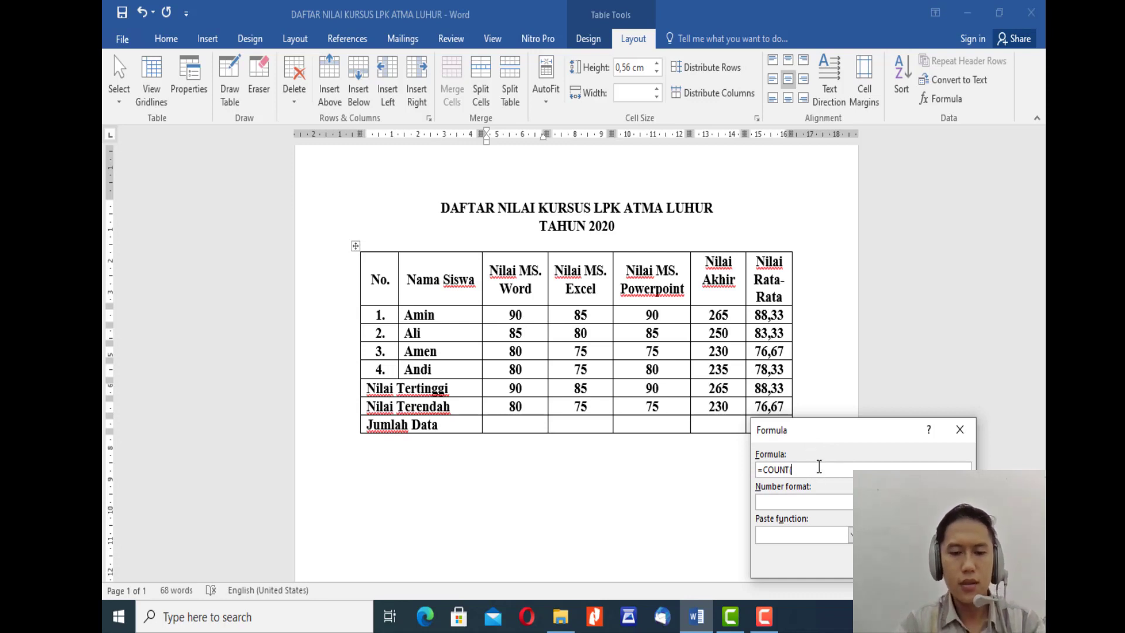
Step: Give COUNT the range C2:C5 in parentheses and insert the formula in the Nilai MS. Word column
type("C2")
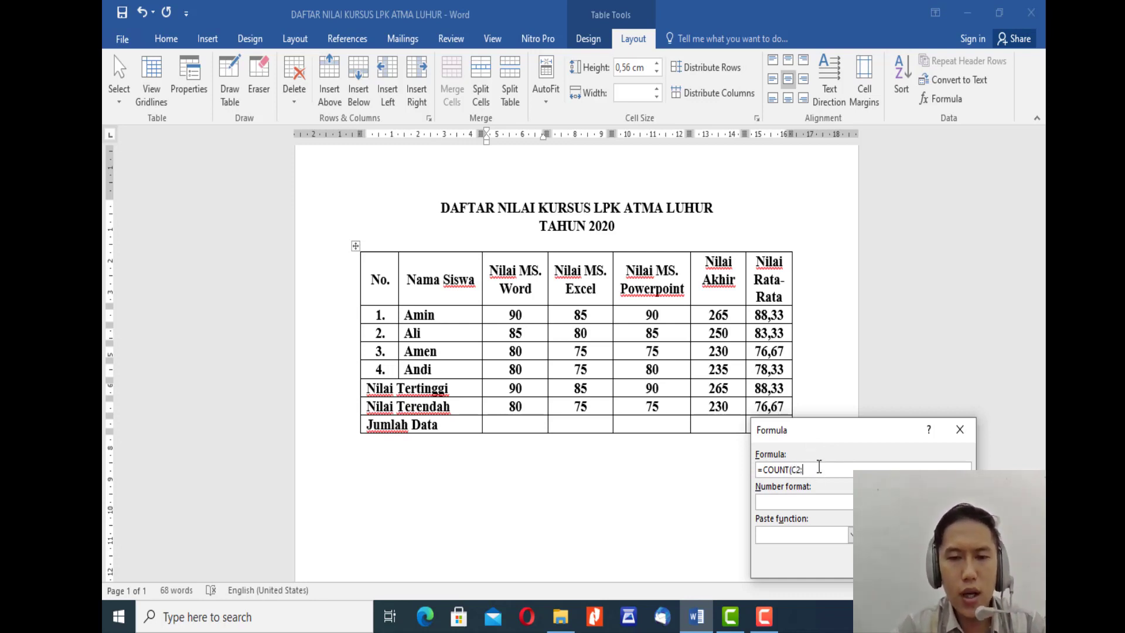
type(":C5)")
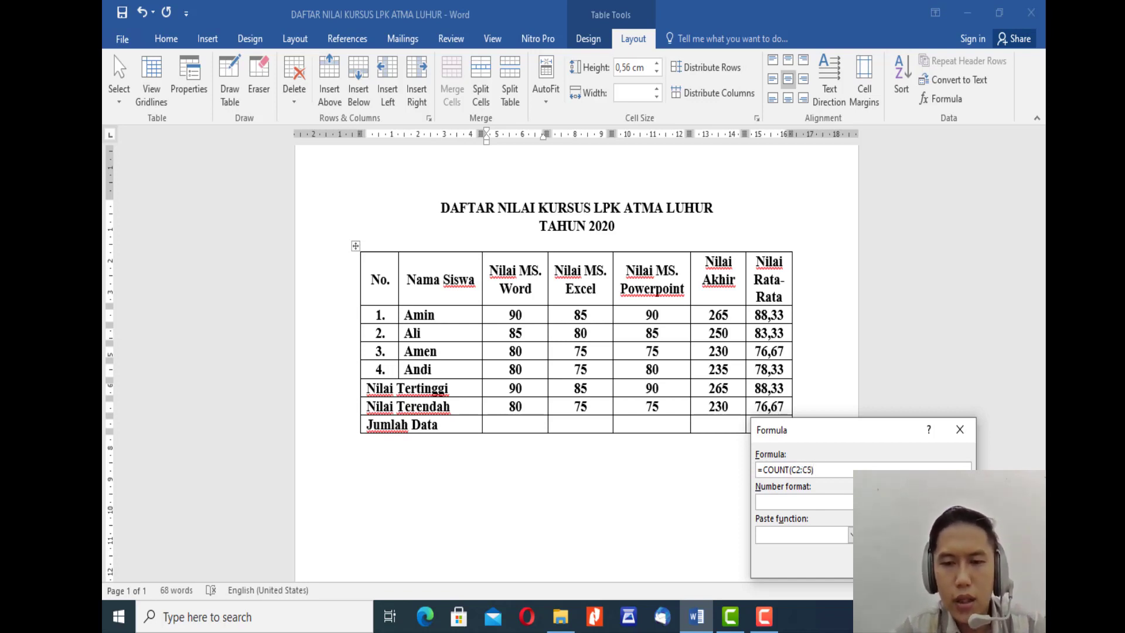
key("Return")
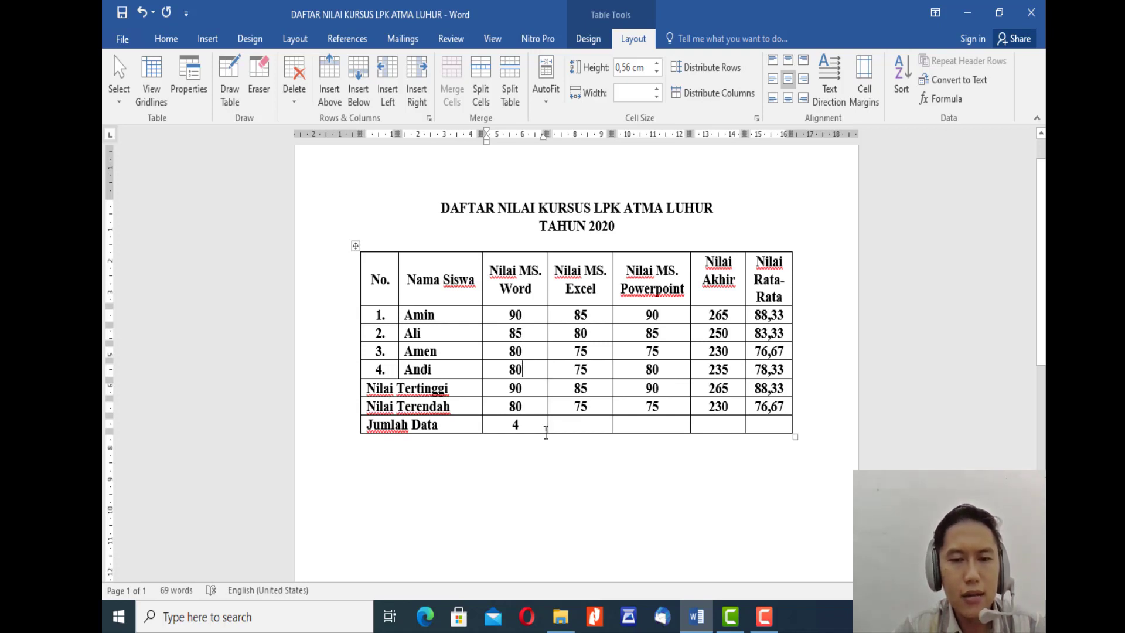
Step: Start a formula in the Jumlah Data row's Nilai MS. Excel cell and change its function to COUNT
left_click(581, 425)
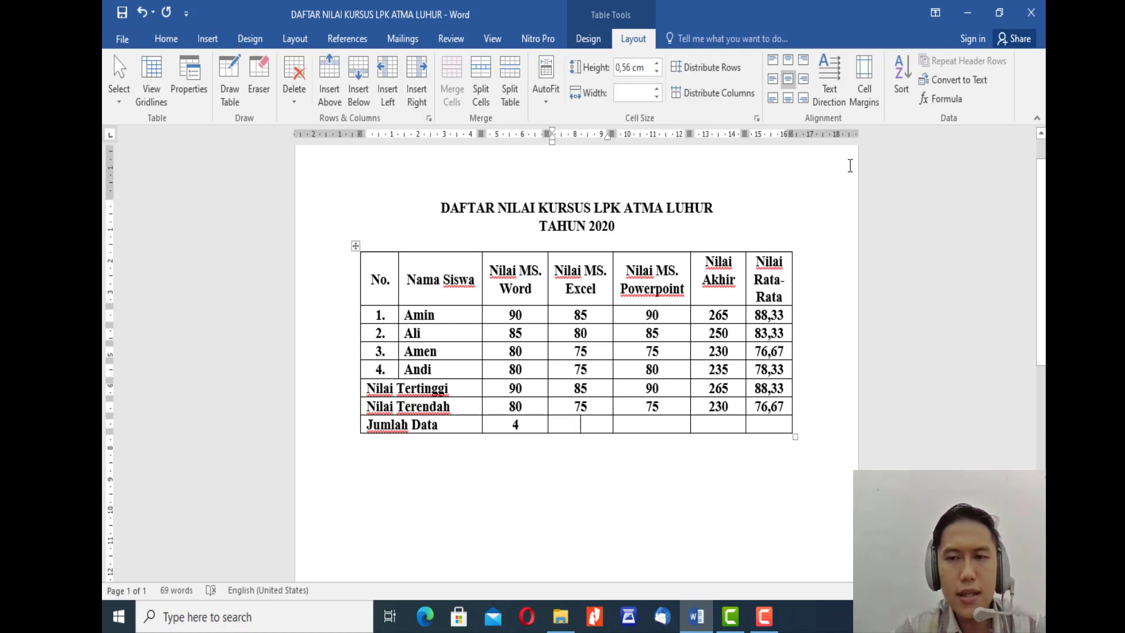
left_click(942, 101)
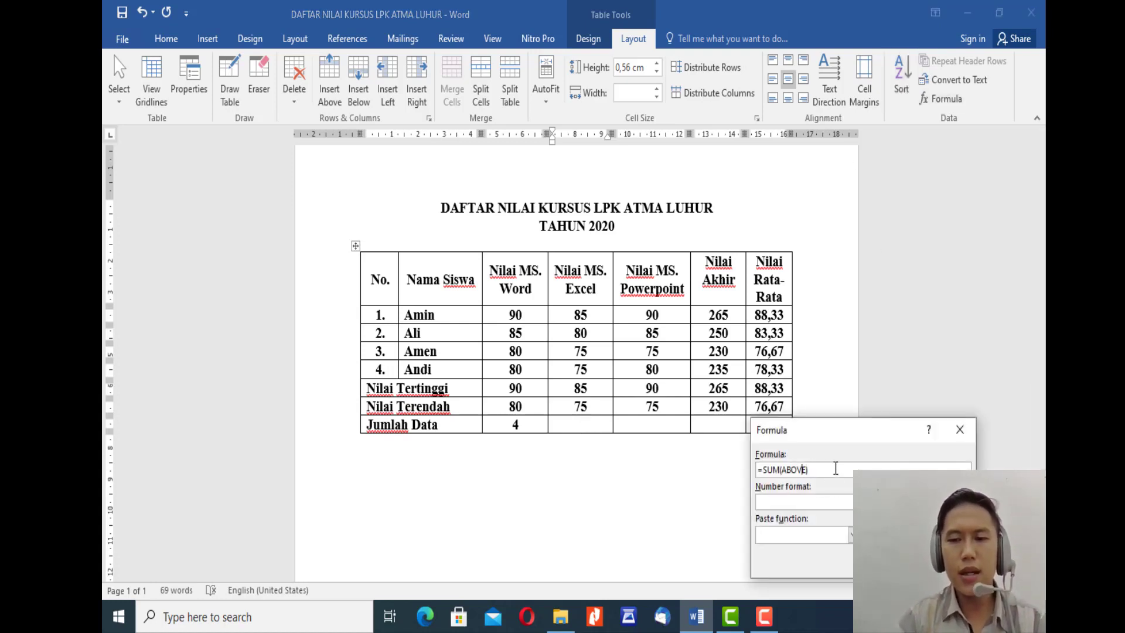
key("Left")
key("Left")
key("shift+Left")
key("shift+Left")
key("shift+Left")
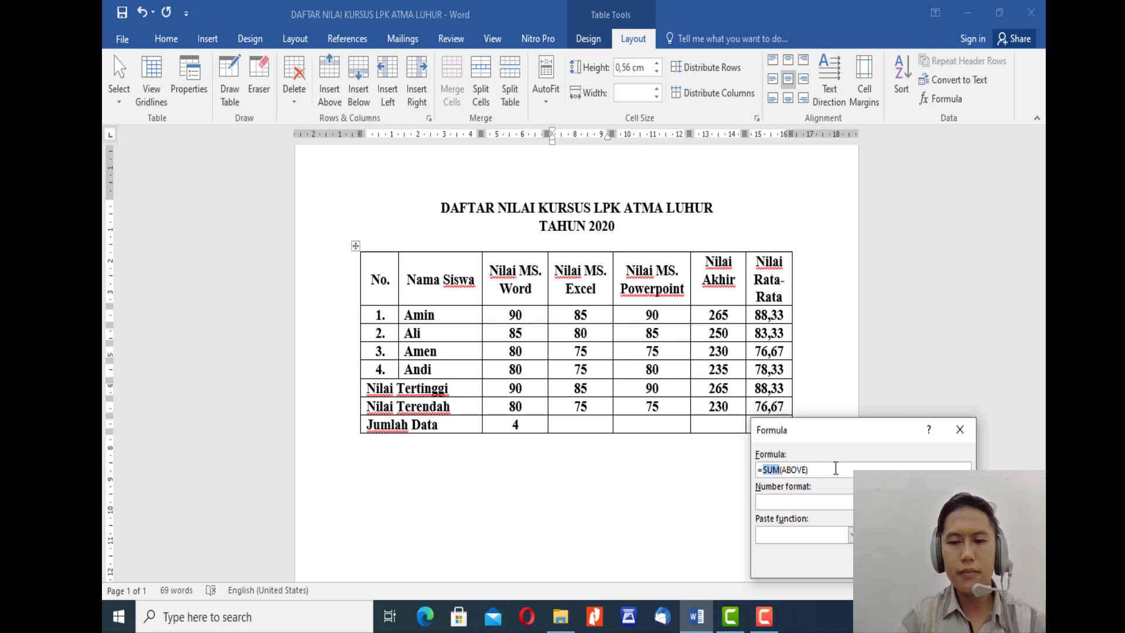
type("COUNT")
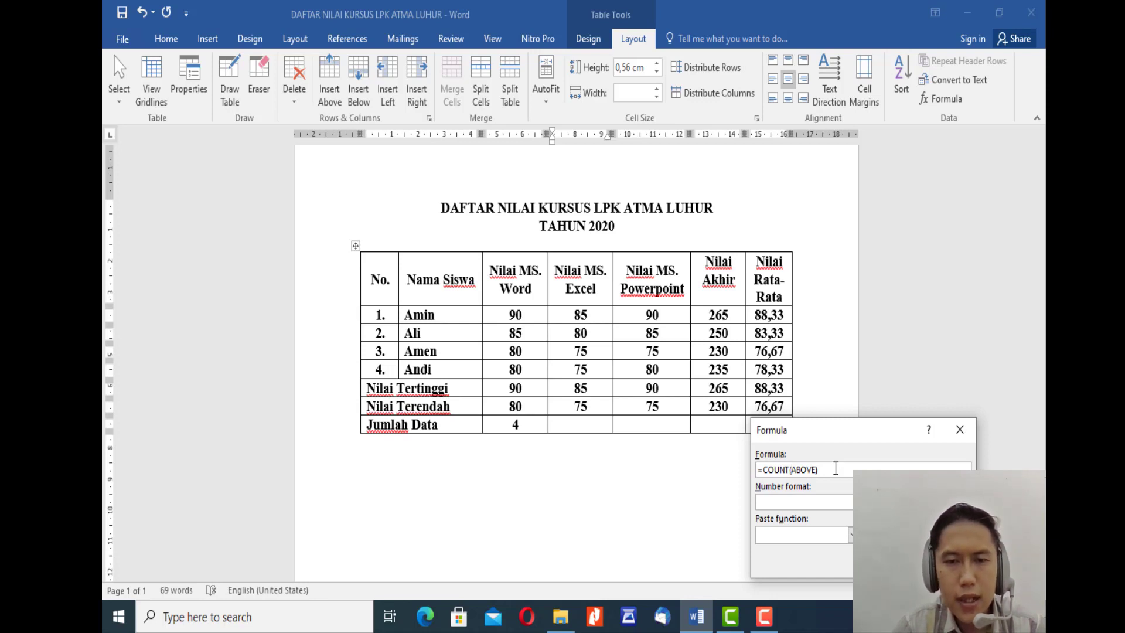
Step: Replace the COUNT argument with the range D2:D5 and insert the formula in the Nilai MS. Excel column
key("shift+Right")
key("shift+Right")
key("shift+Right")
key("shift+Right")
key("shift+Right")
key("shift+Right")
key("shift+Right")
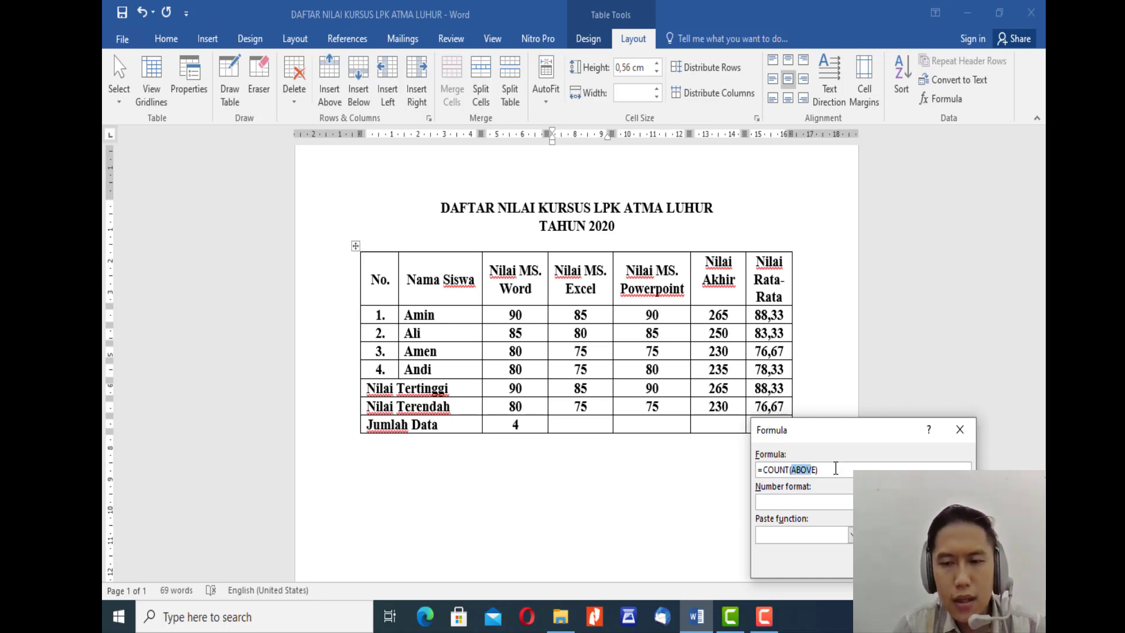
type("(D2)")
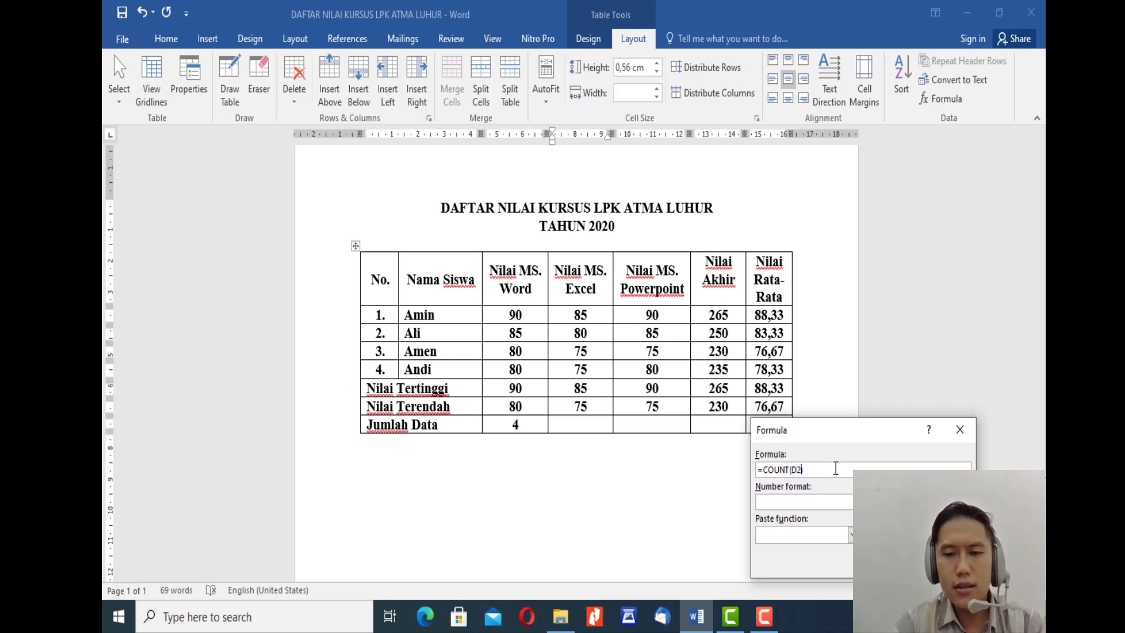
type(":D5")
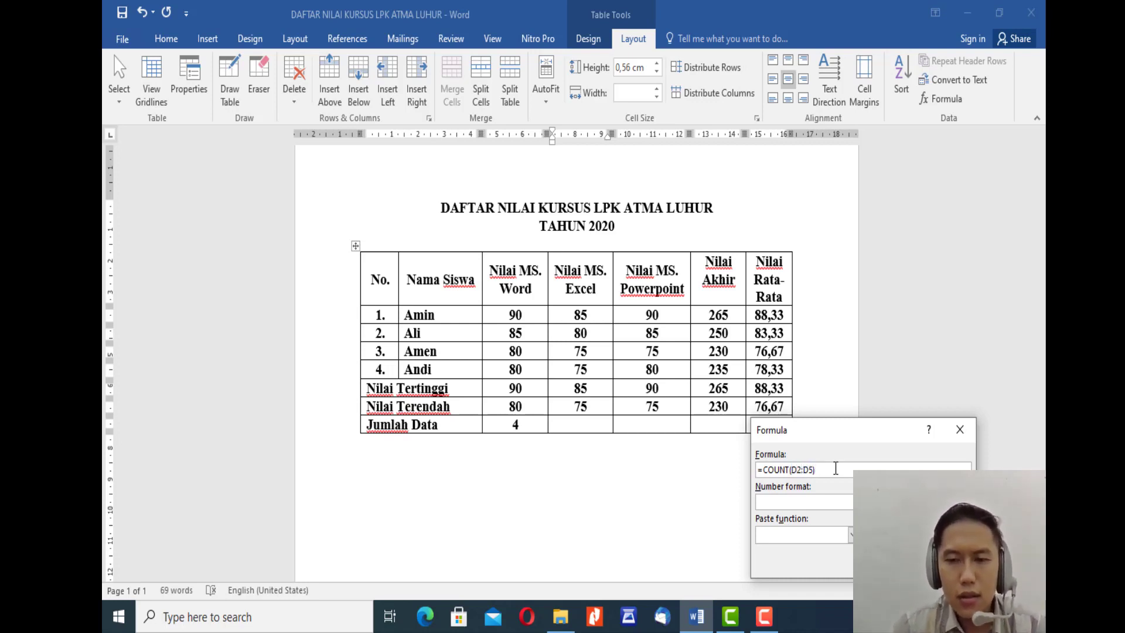
key("Return")
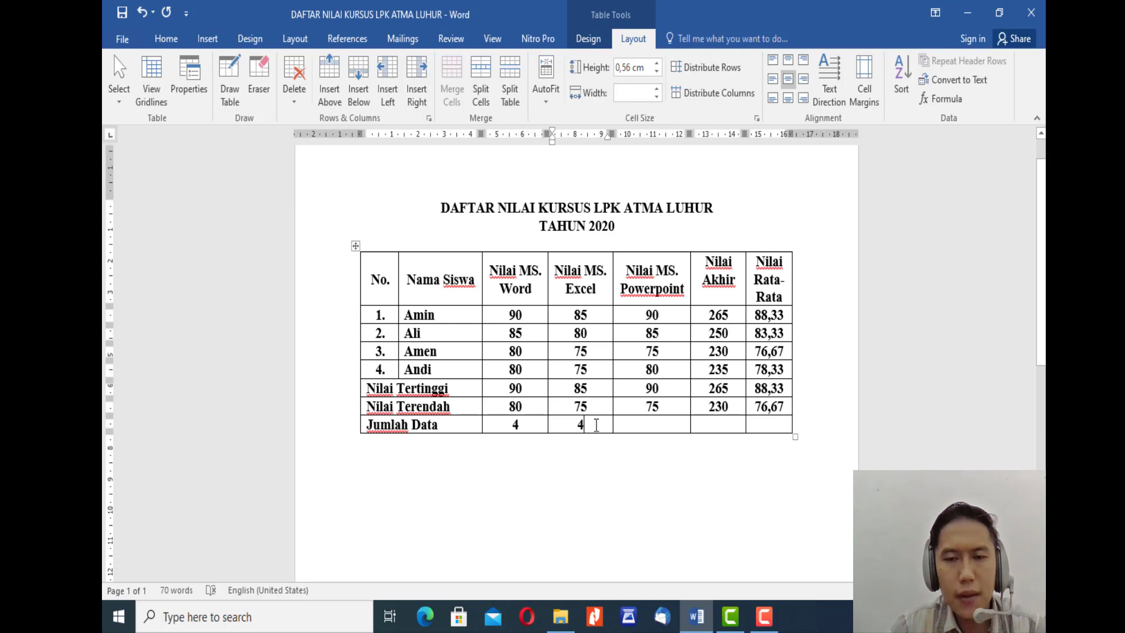
Step: Start a formula in the Jumlah Data row's Nilai MS. Powerpoint cell and change its function to COUNT
left_click(658, 424)
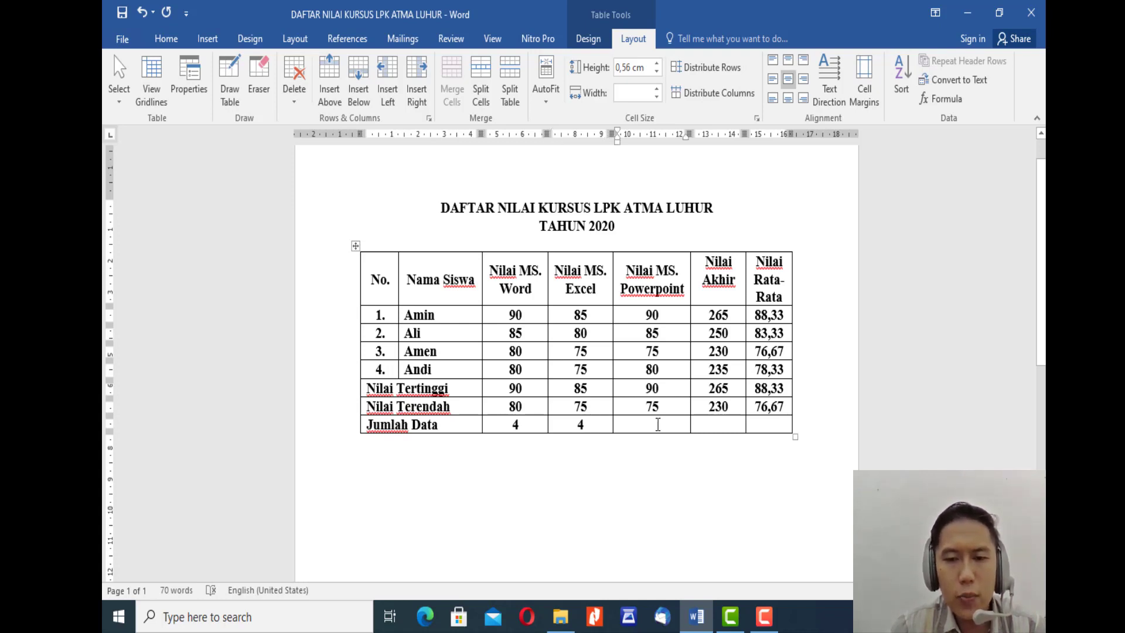
left_click(943, 98)
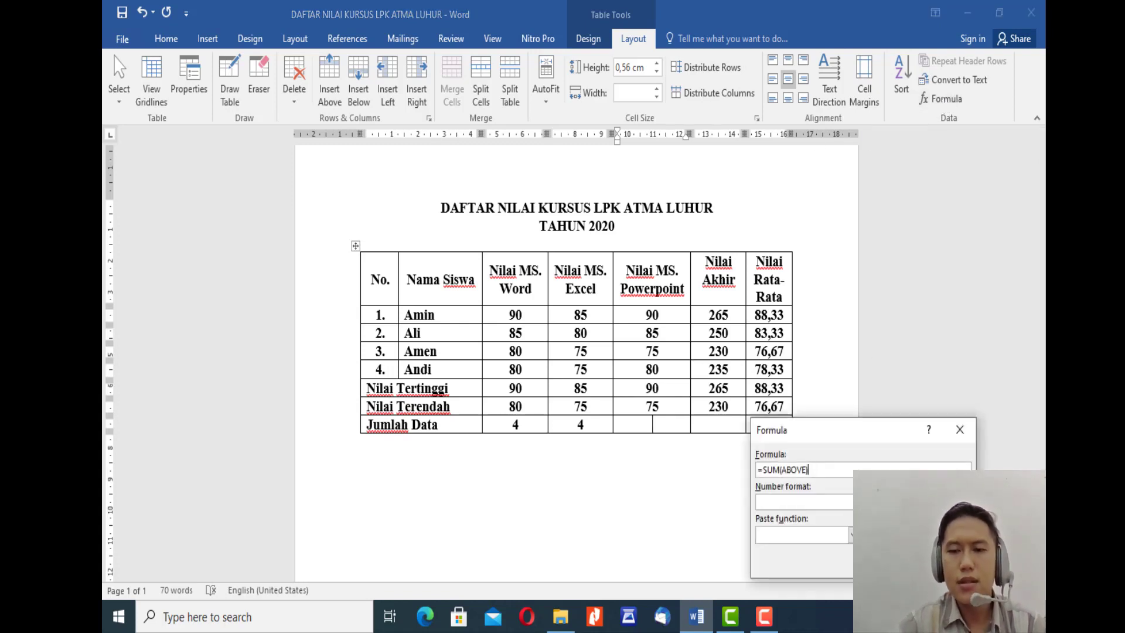
key("Left")
key("Left")
key("Left")
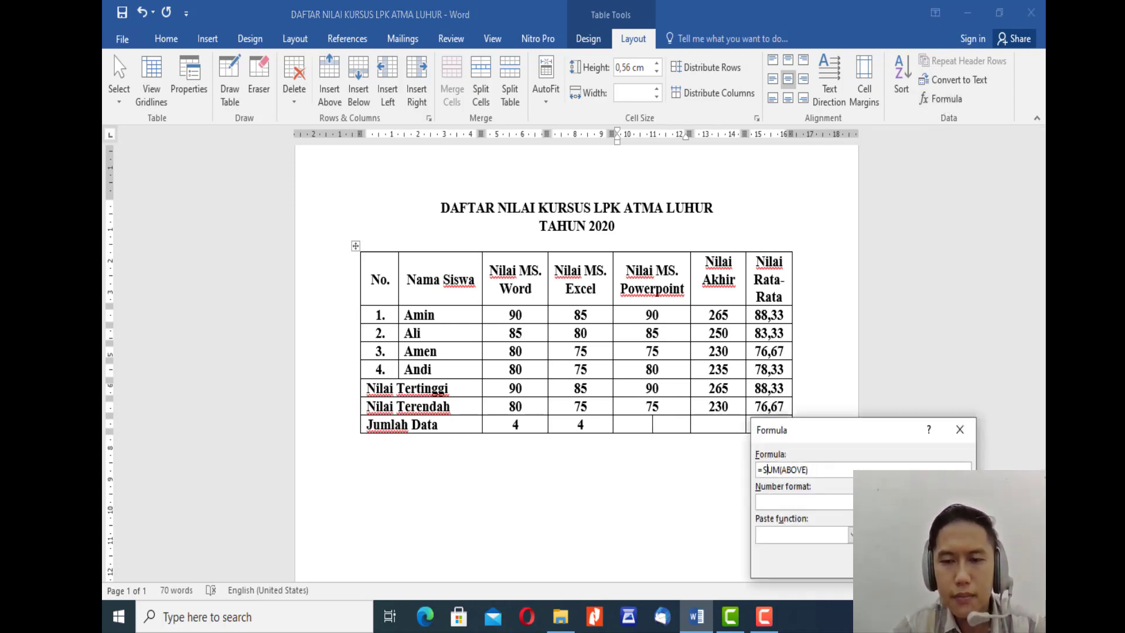
left_click_drag(762, 470, 780, 469)
type("COUNT")
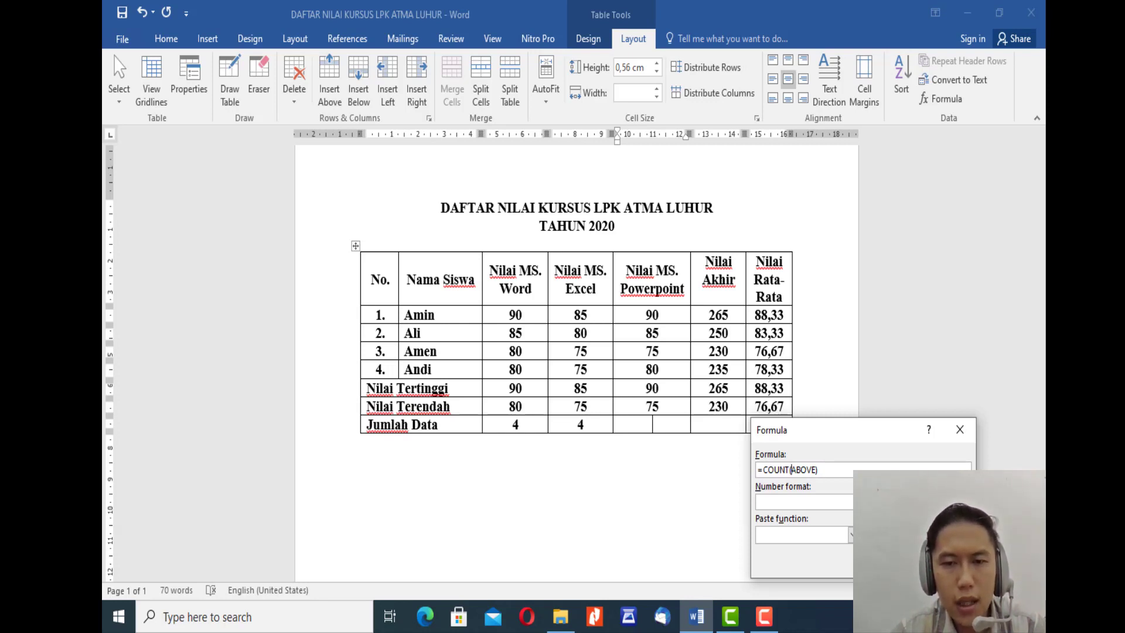
Step: Replace the COUNT argument with the range E2:E5 and insert the formula in the Nilai MS. Powerpoint column
key("shift+Right")
key("shift+Right")
key("shift+Right")
key("shift+Right")
key("shift+Right")
key("shift+Right")
key("shift+Right")
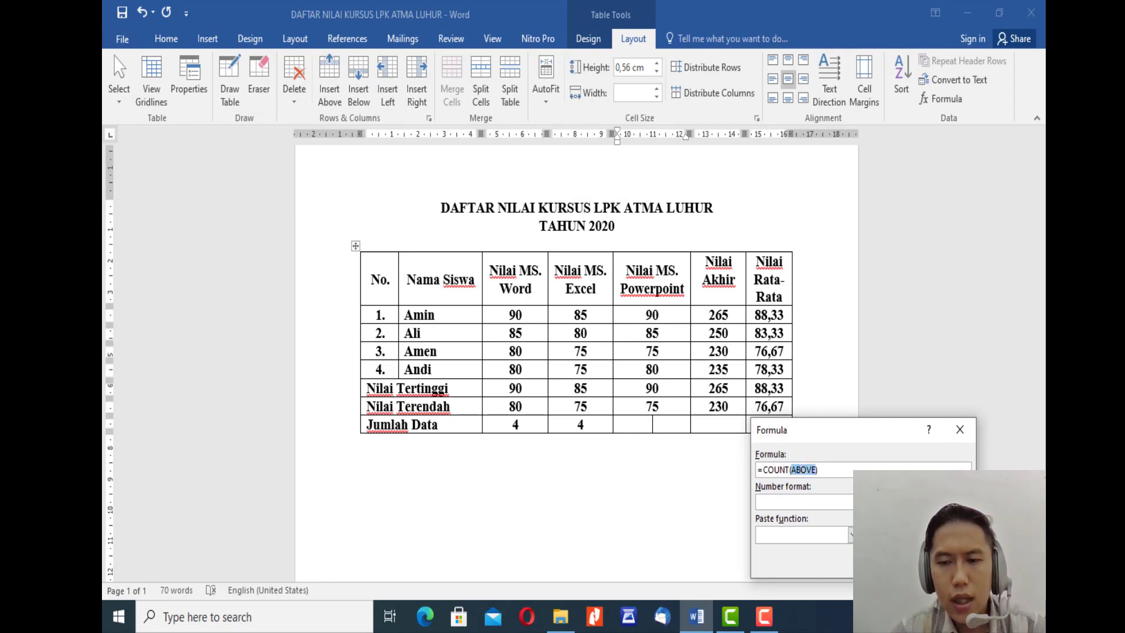
type("(E2")
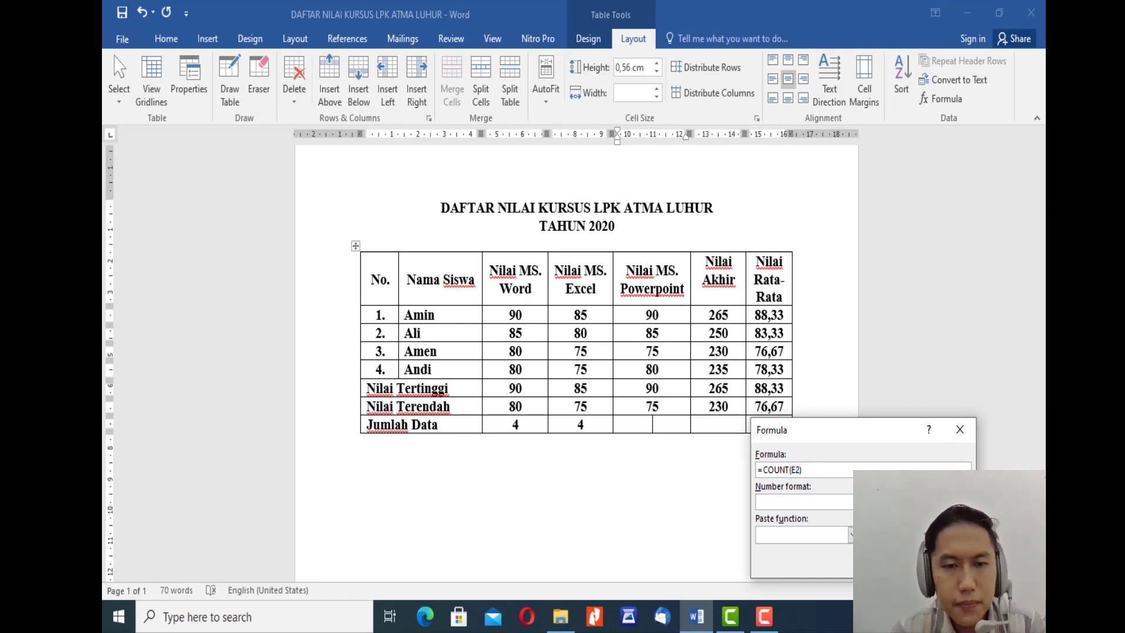
type(":")
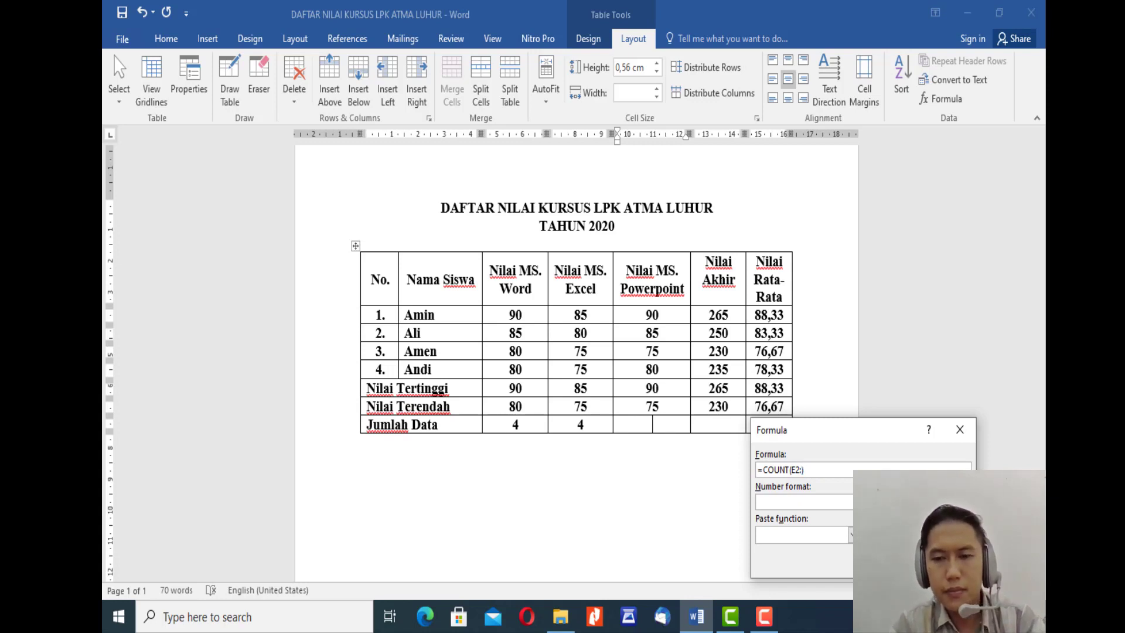
type("E5)")
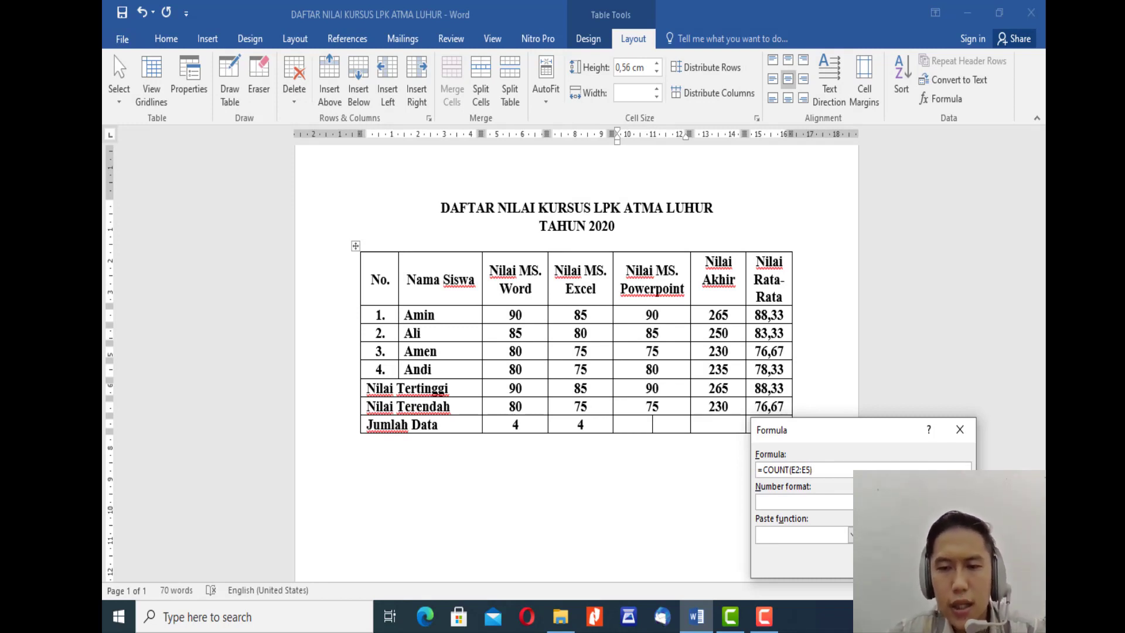
key("Return")
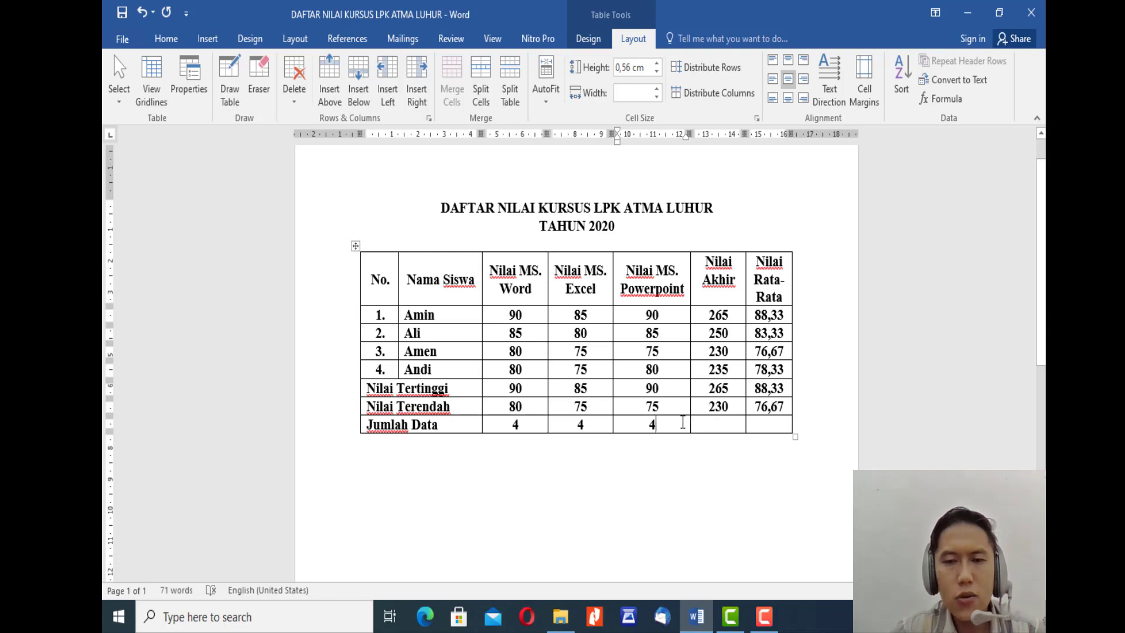
Step: Start a formula in the Jumlah Data row's Nilai Akhir cell and change its function to COUNT
left_click(716, 429)
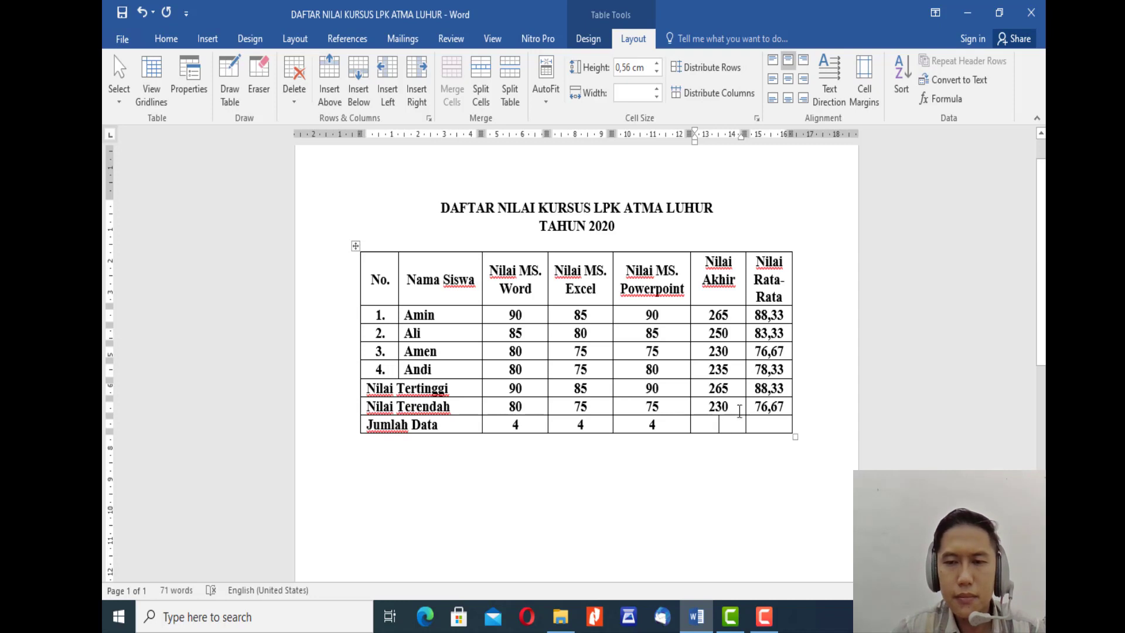
left_click(947, 100)
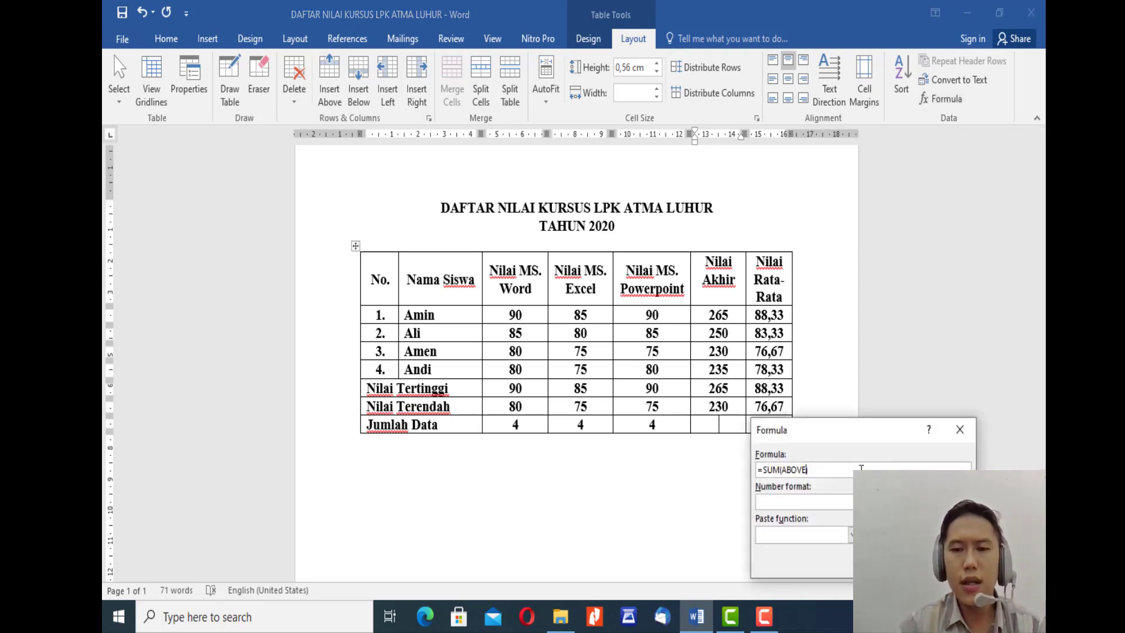
key("BackSpace")
key("BackSpace")
key("BackSpace")
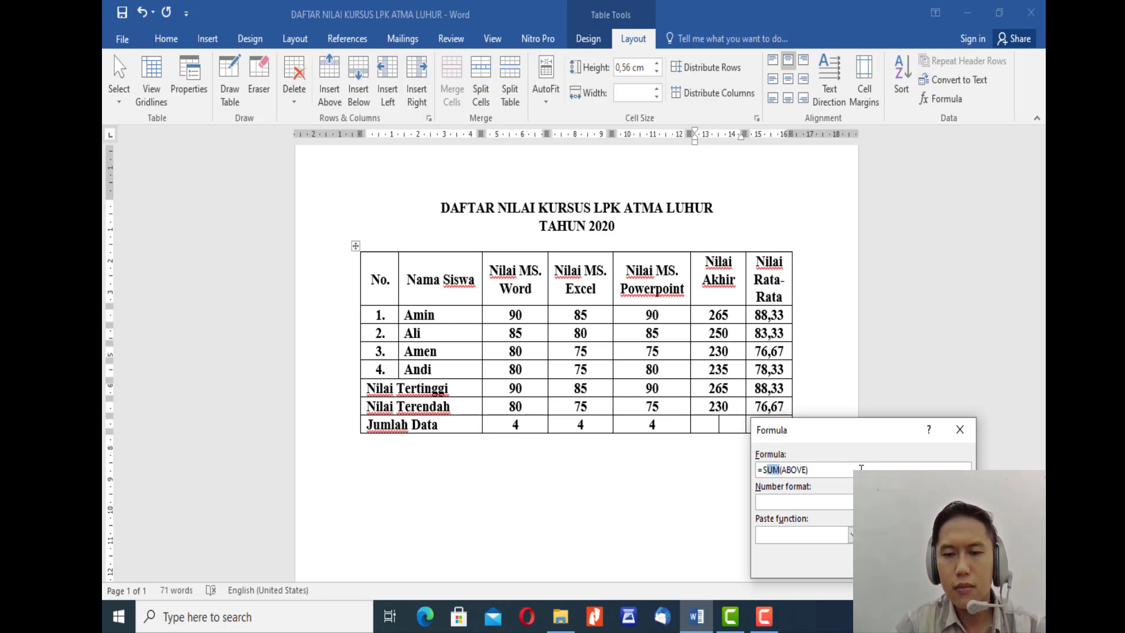
type("COUNT")
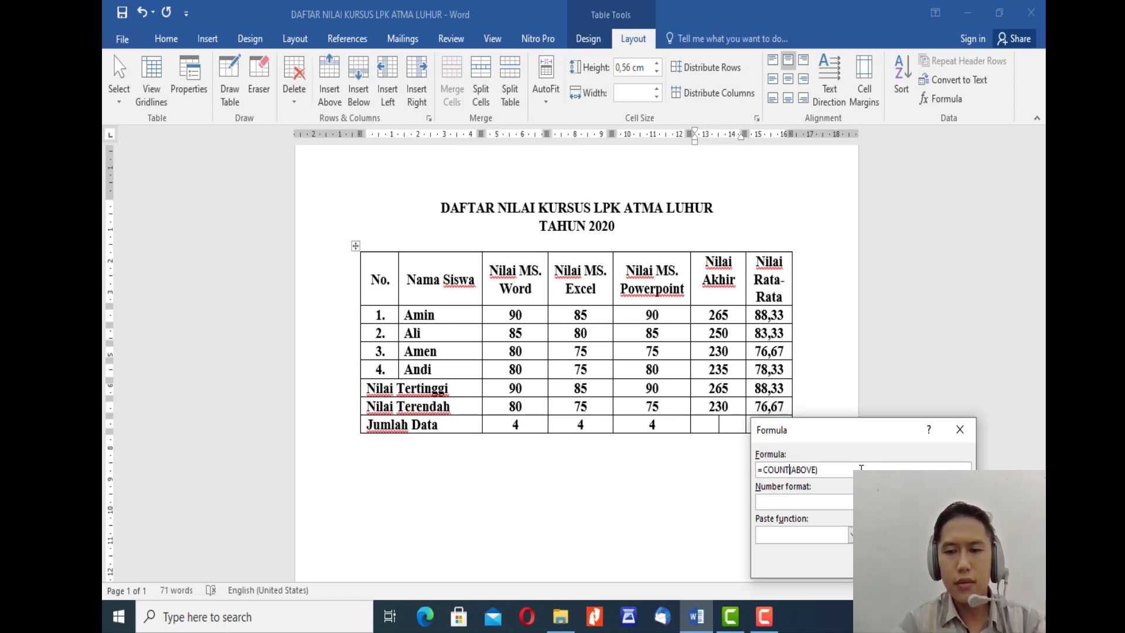
Step: Replace the COUNT argument with the range F2:F5 and insert the formula in the Nilai Akhir column
key("shift+Right")
key("shift+Right")
key("shift+Right")
key("shift+Right")
key("shift+Right")
key("shift+Right")
key("shift+Right")
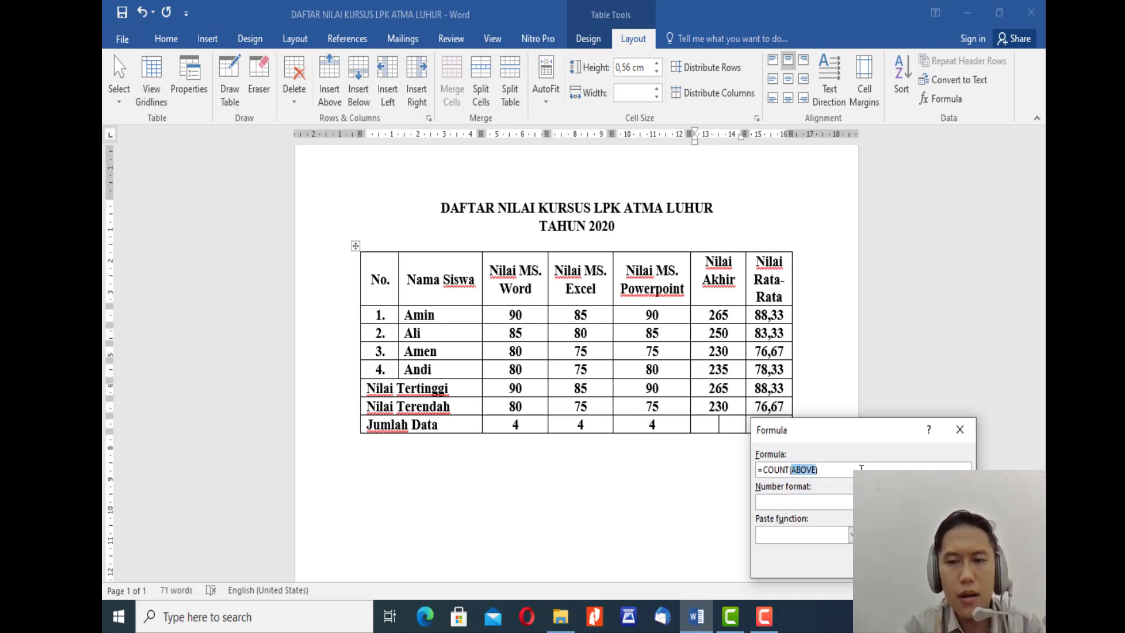
type("(F2")
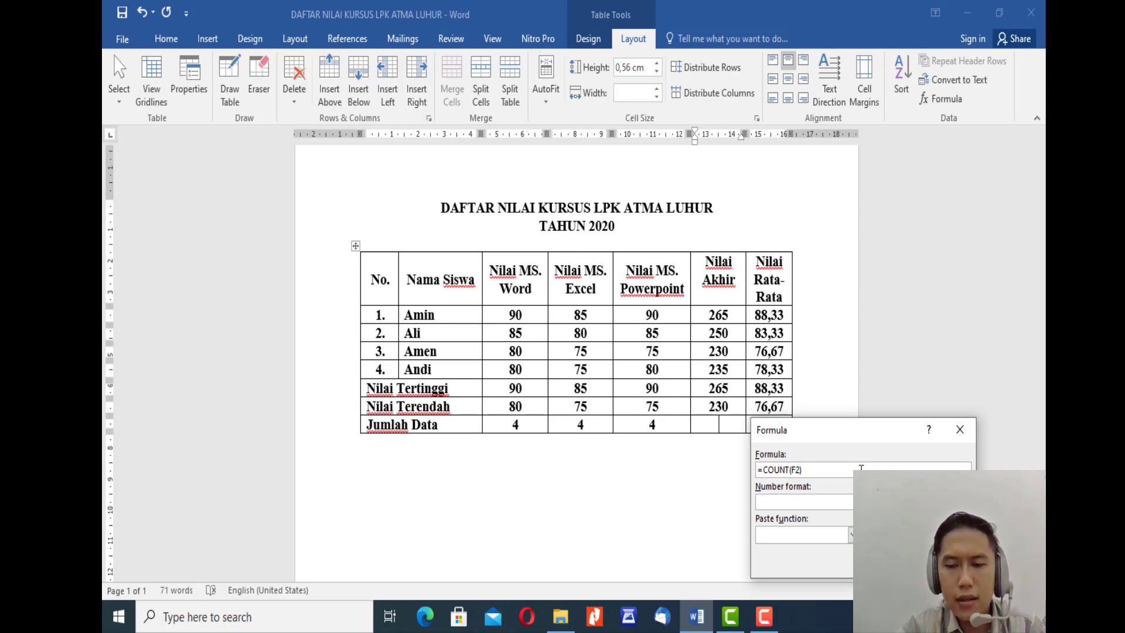
type(":F")
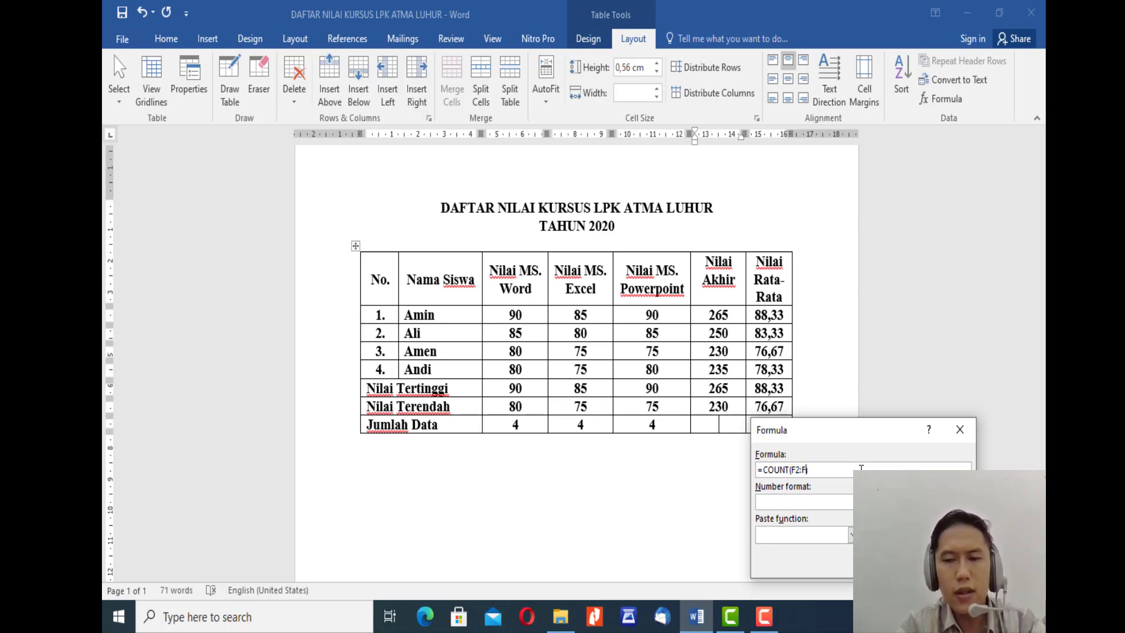
type("5")
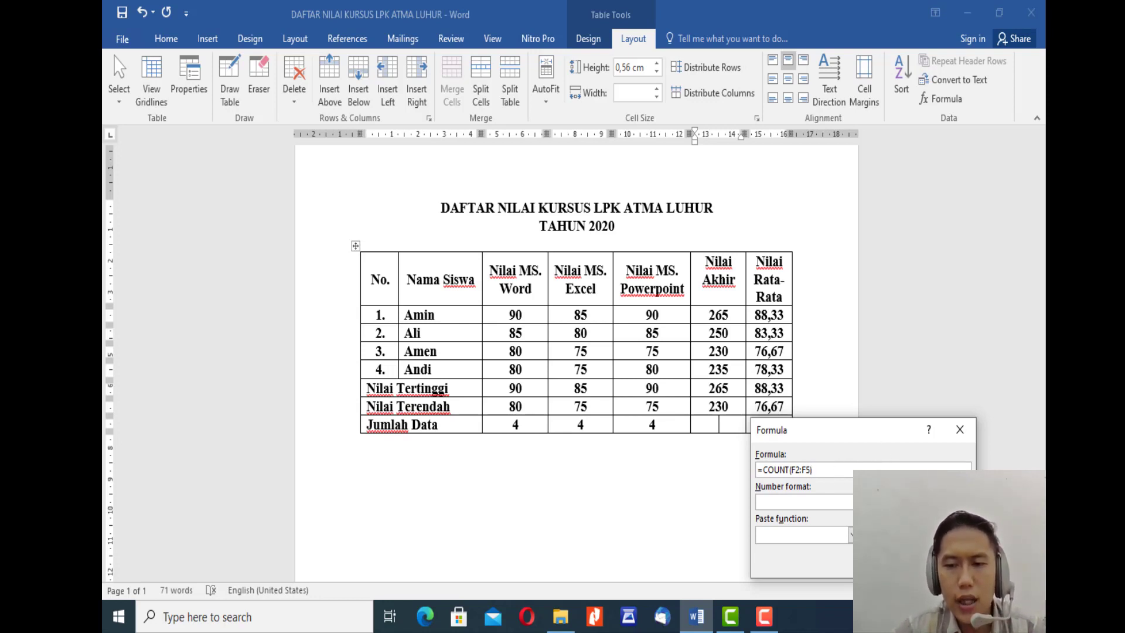
key("Return")
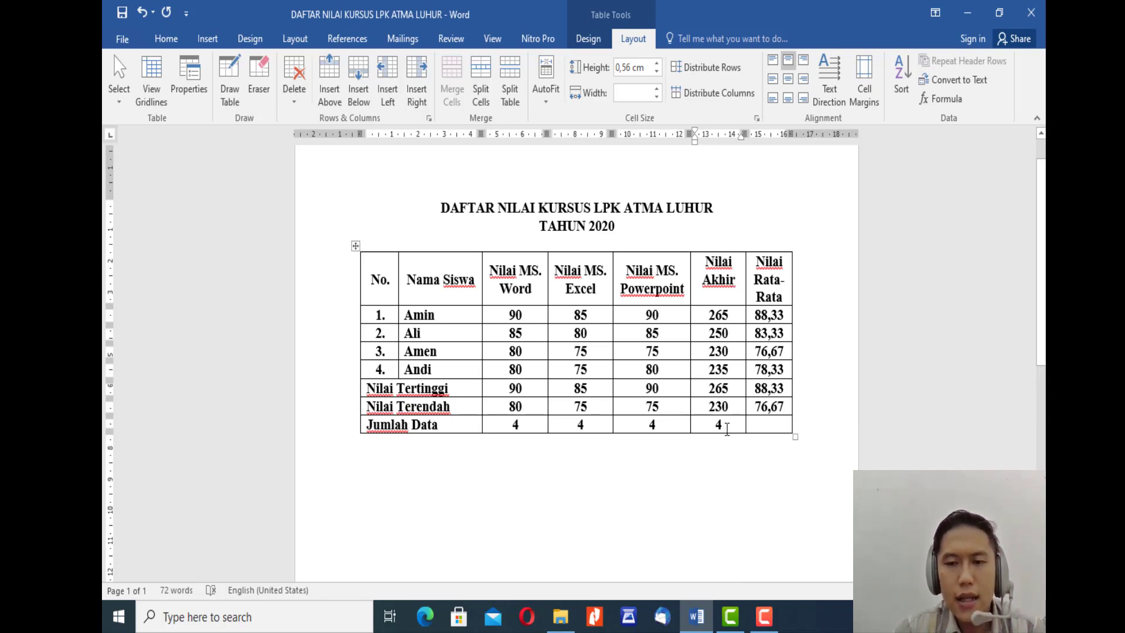
Step: Start a formula in the Jumlah Data row's Nilai Rata-Rata cell and change its function to COUNT
left_click(771, 423)
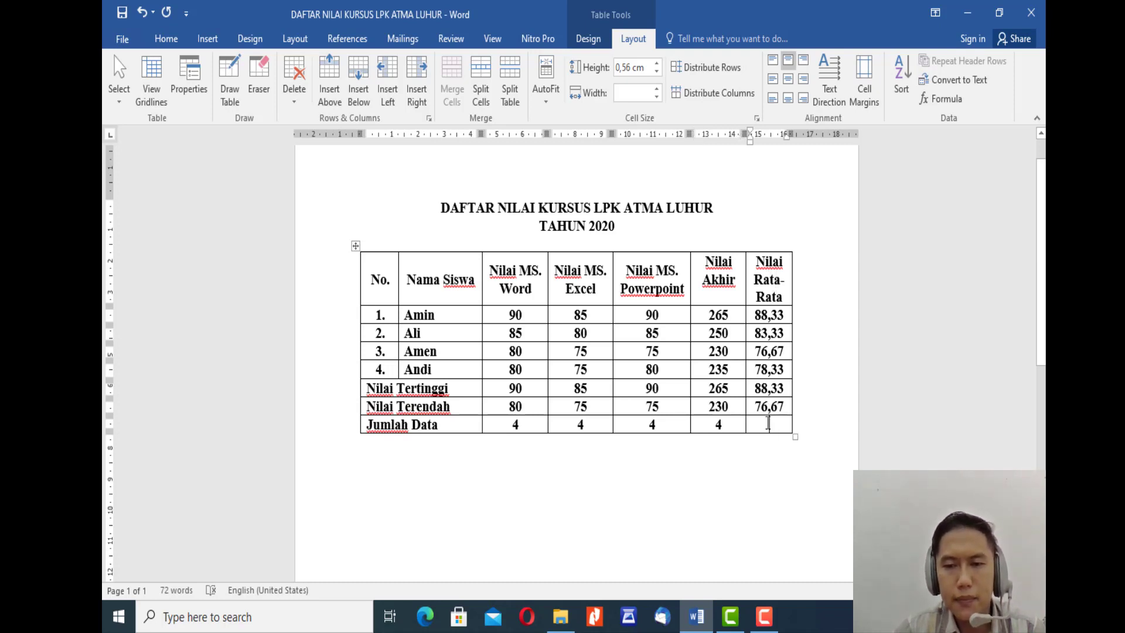
left_click(951, 100)
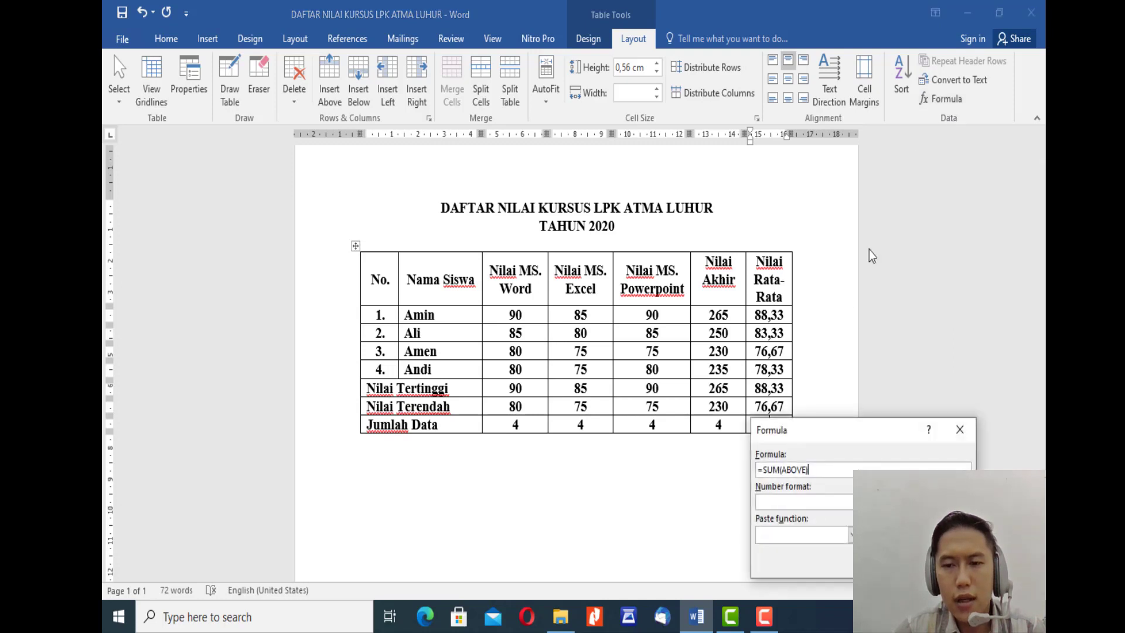
left_click_drag(862, 443, 924, 422)
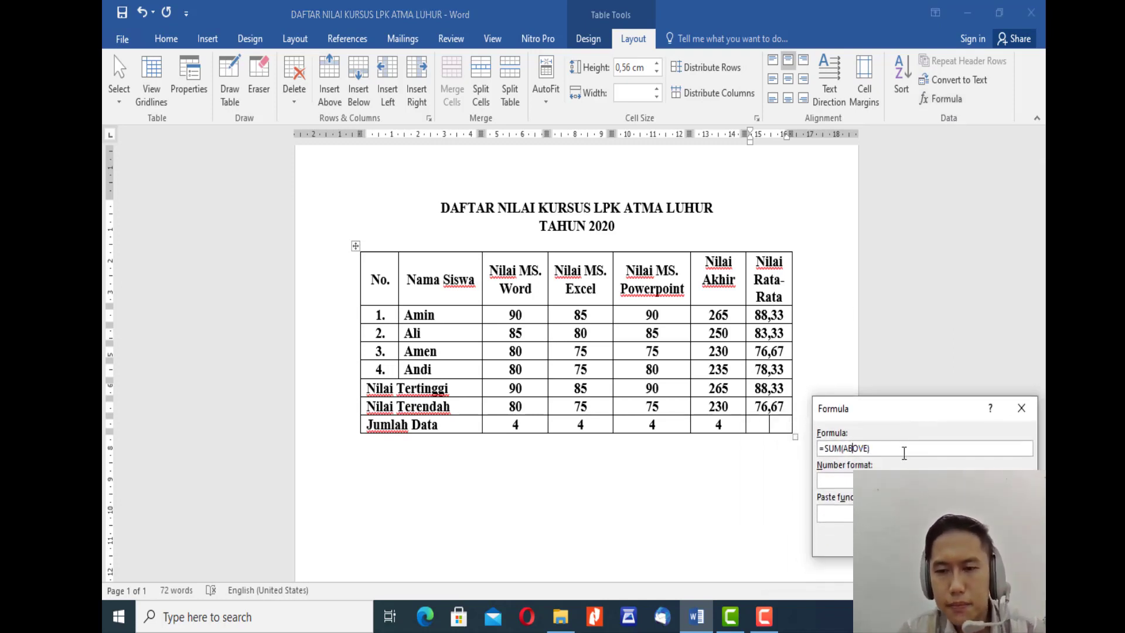
key("Left")
key("Left")
key("Left")
key("Left")
key("Left")
key("shift+Left")
key("shift+Left")
key("shift+Left")
type("COUNT")
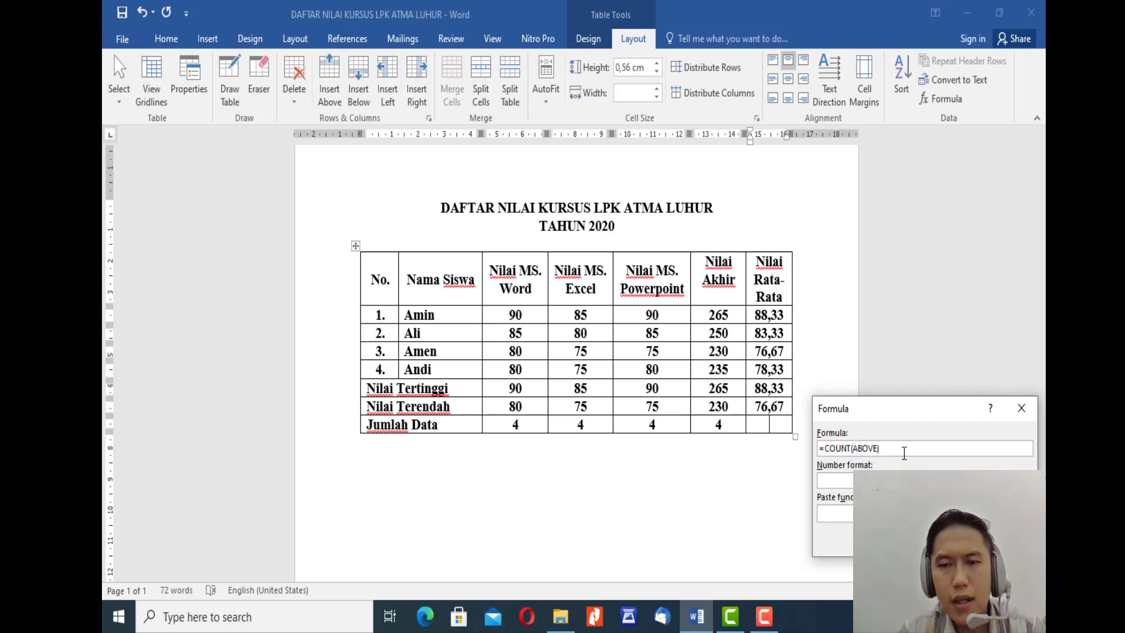
Step: Replace the COUNT argument with G2:G5 plus a closing parenthesis and insert the formula in the Nilai Rata-Rata column
key("Right")
key("shift+Right")
key("shift+Right")
key("shift+Right")
key("shift+Right")
key("shift+Right")
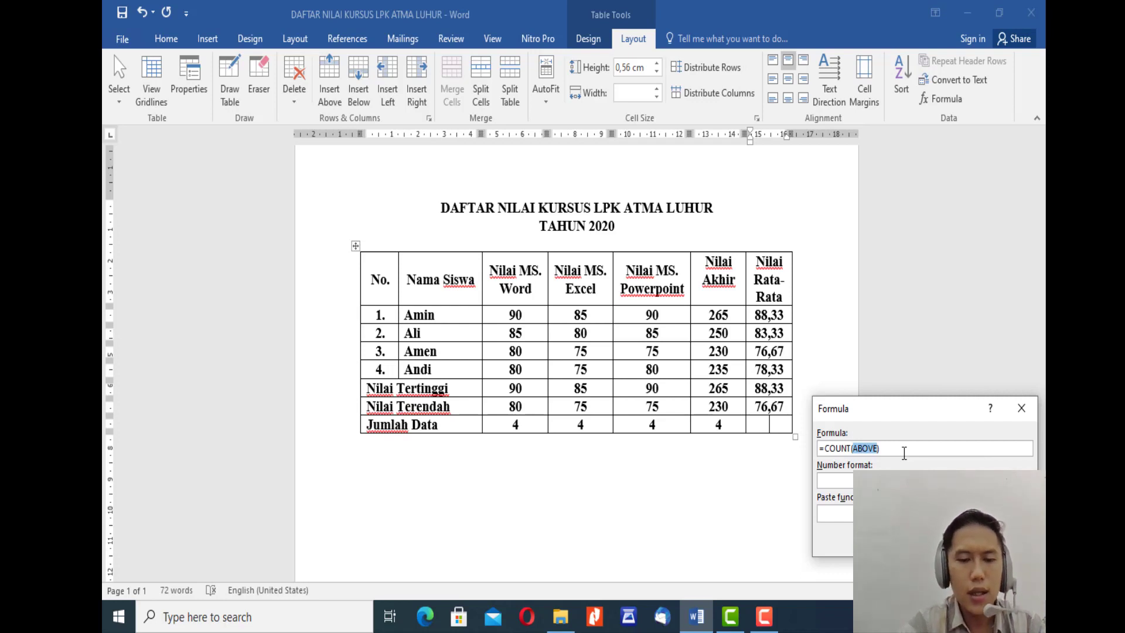
type("G2")
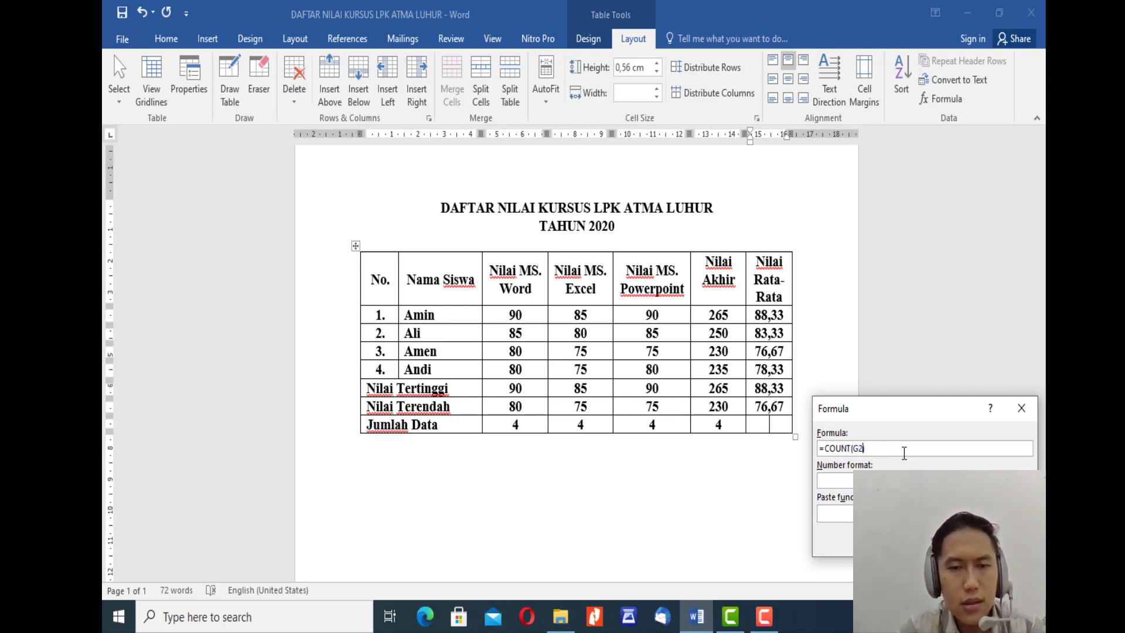
type(":")
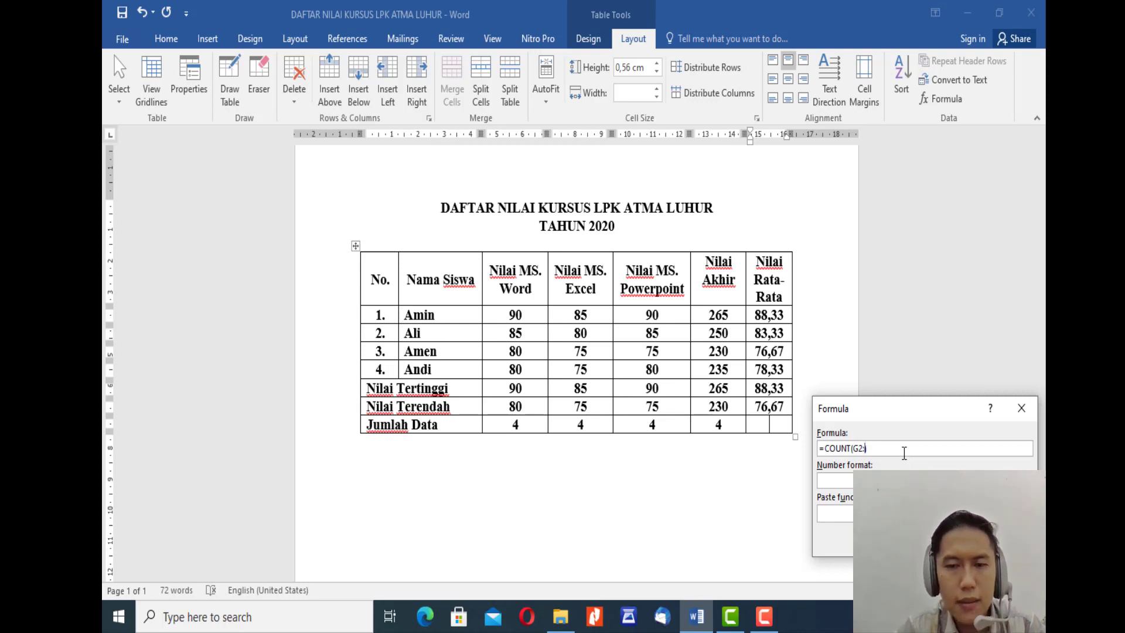
type("G5")
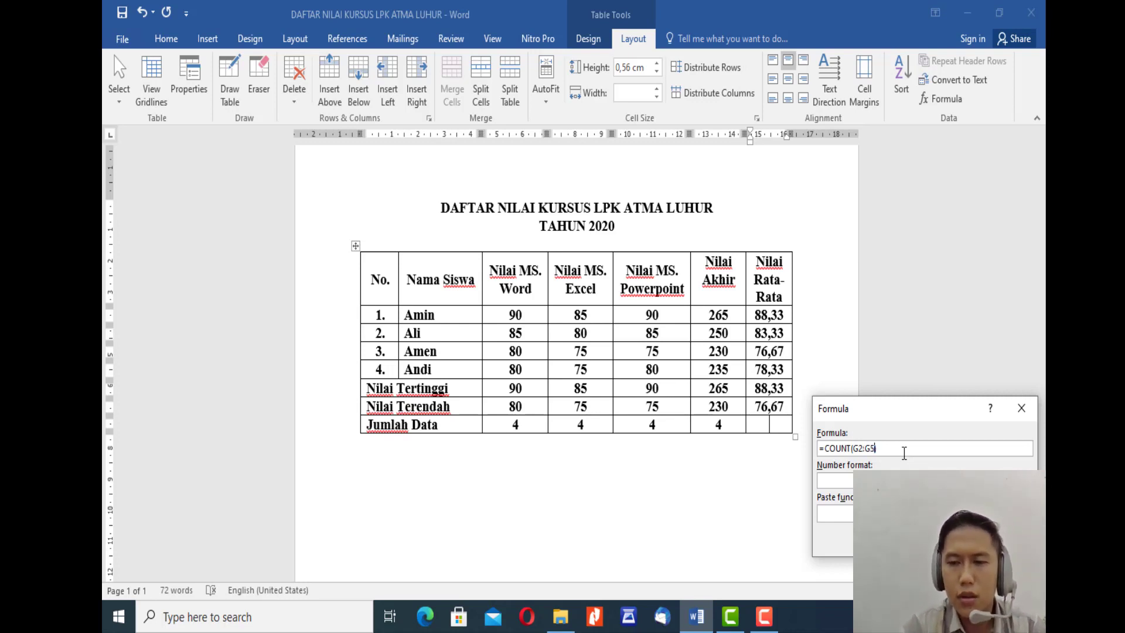
type(")")
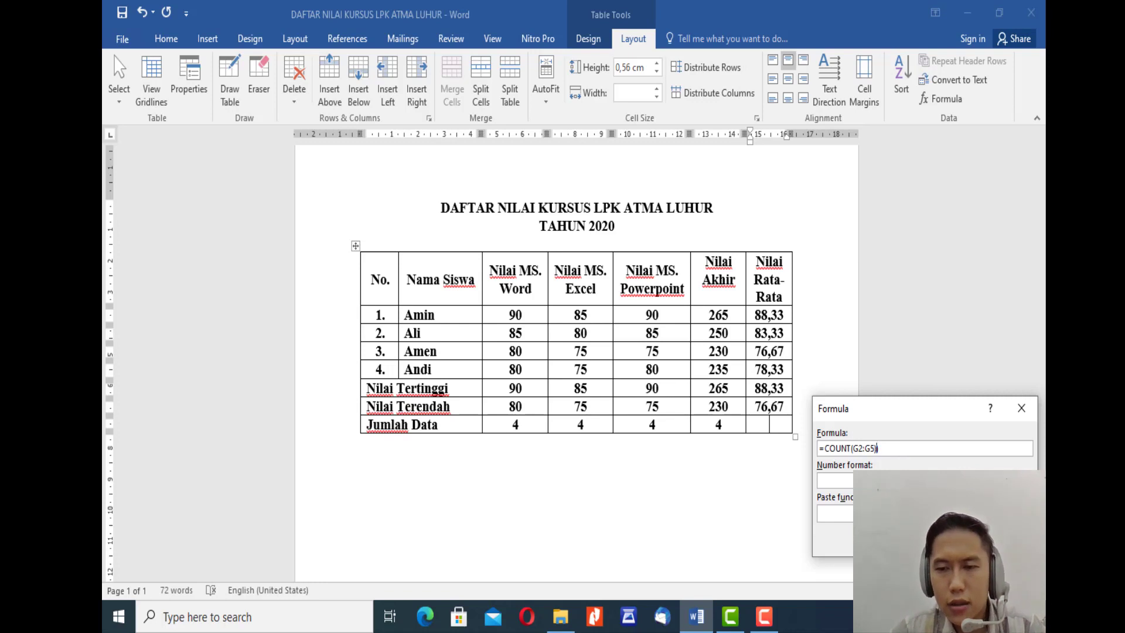
key("Return")
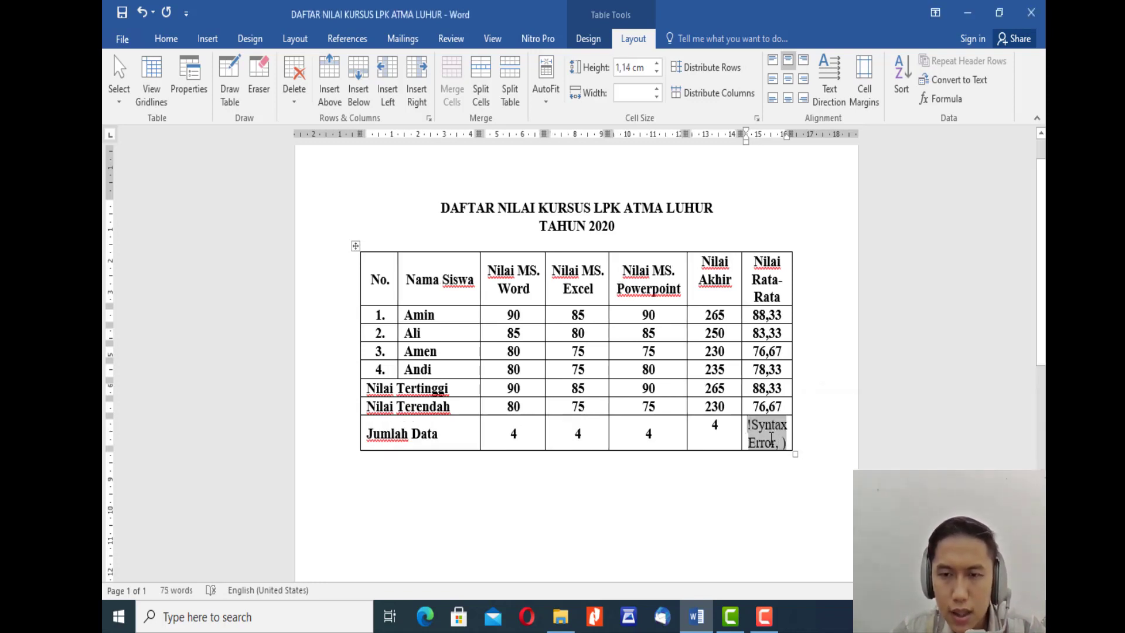
Step: Reopen the Jumlah Data formula in the Nilai Rata-Rata column and correct it to =COUNT(G2:G5) by removing the extra closing parenthesis
left_click(955, 99)
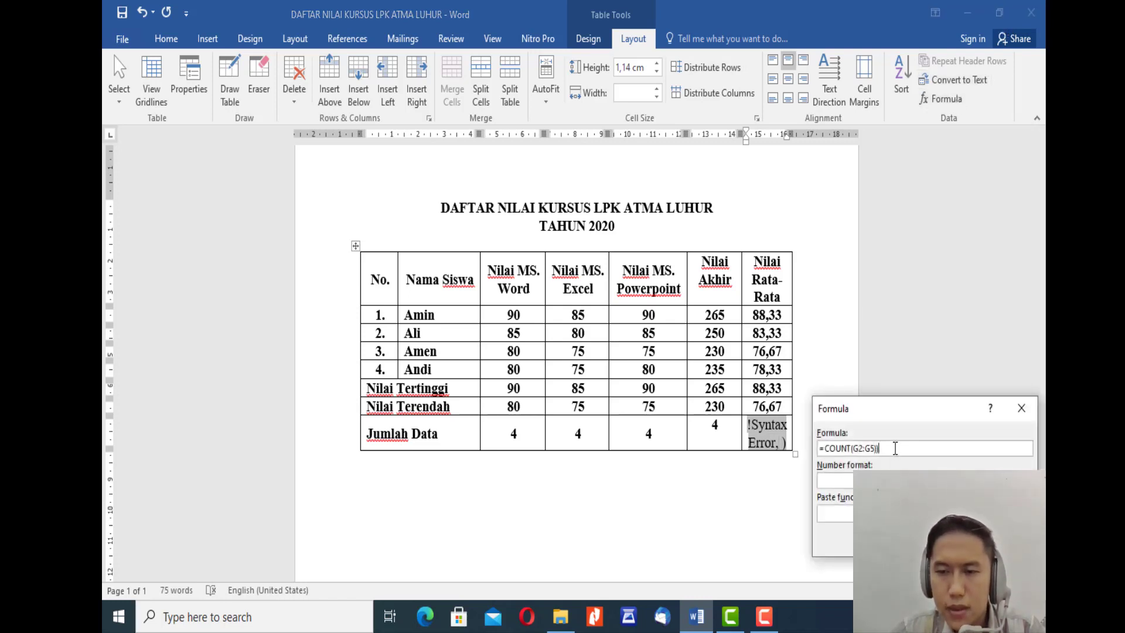
left_click(895, 448)
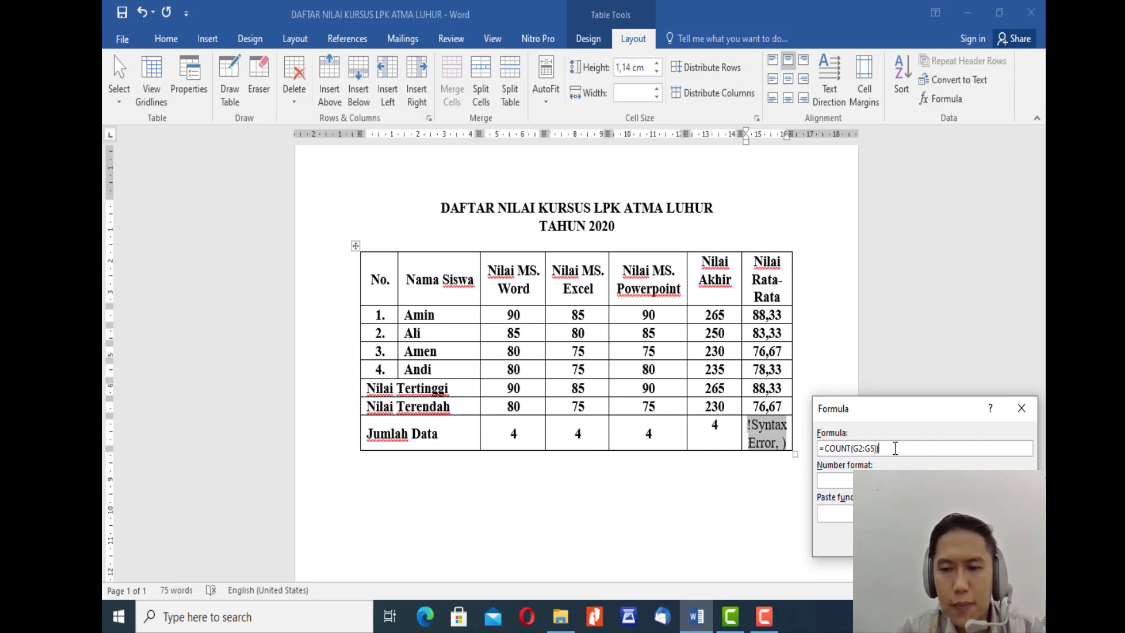
key("BackSpace")
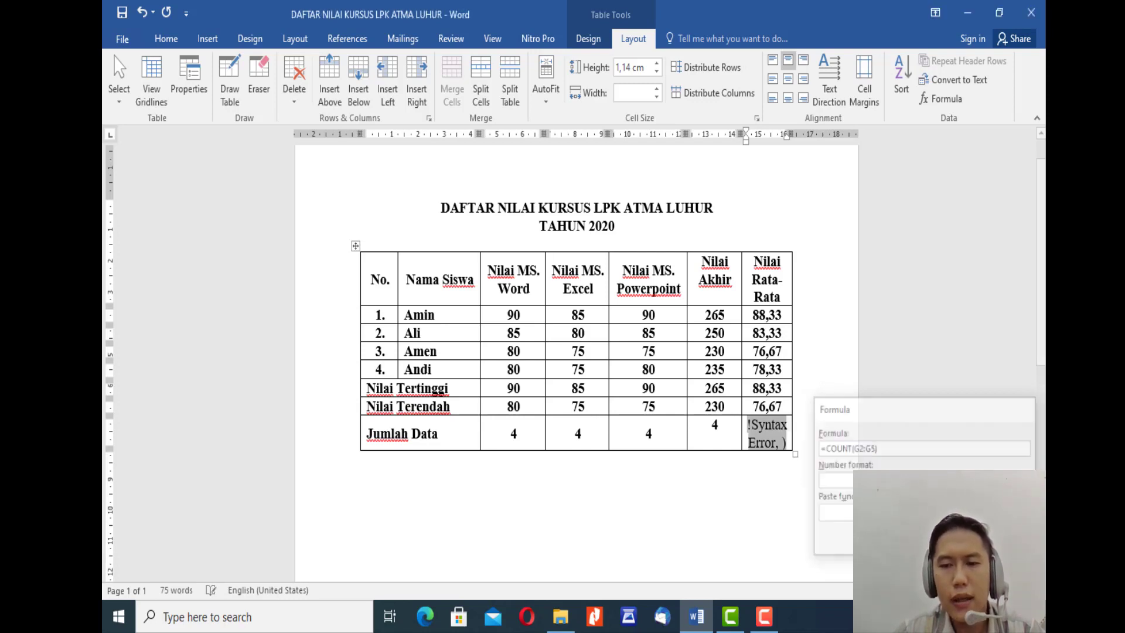
key("Return")
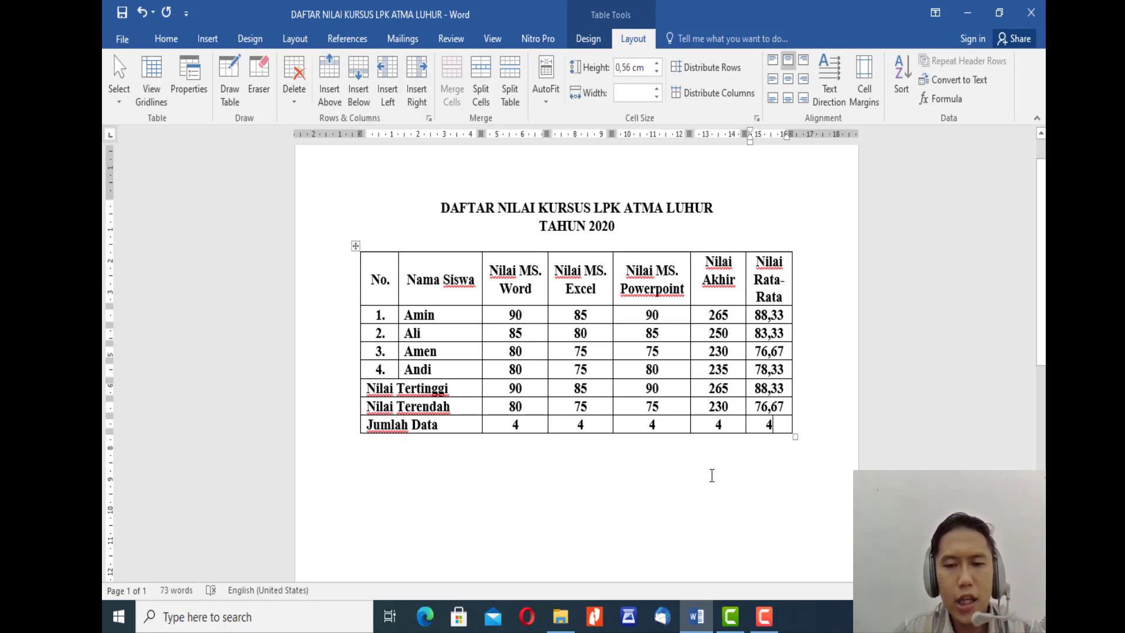
left_click(813, 426)
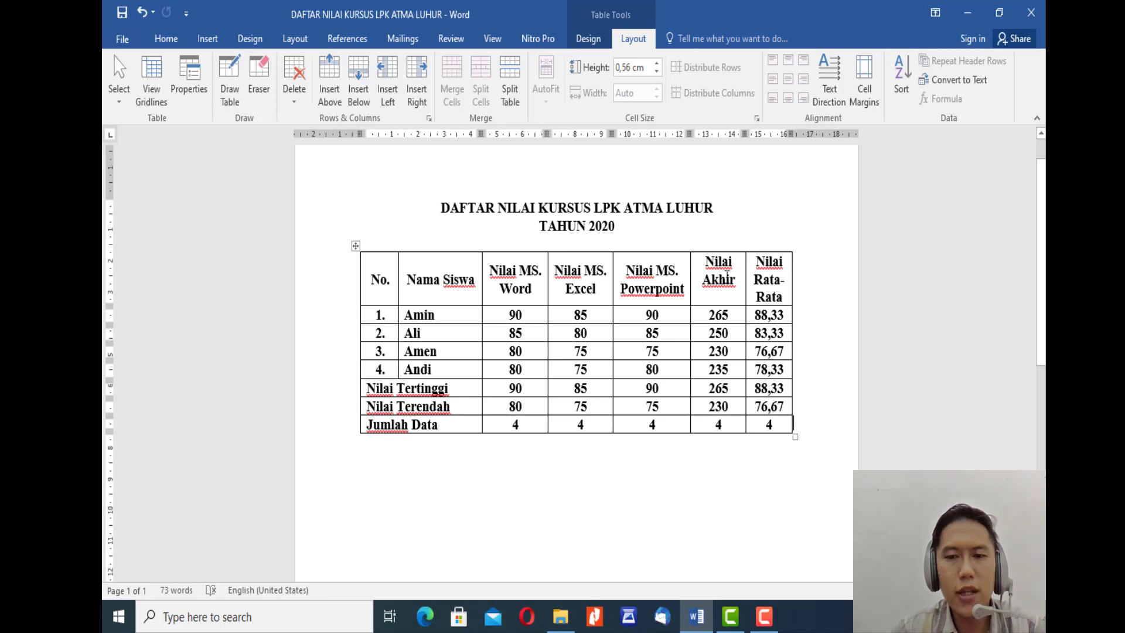
left_click(737, 285)
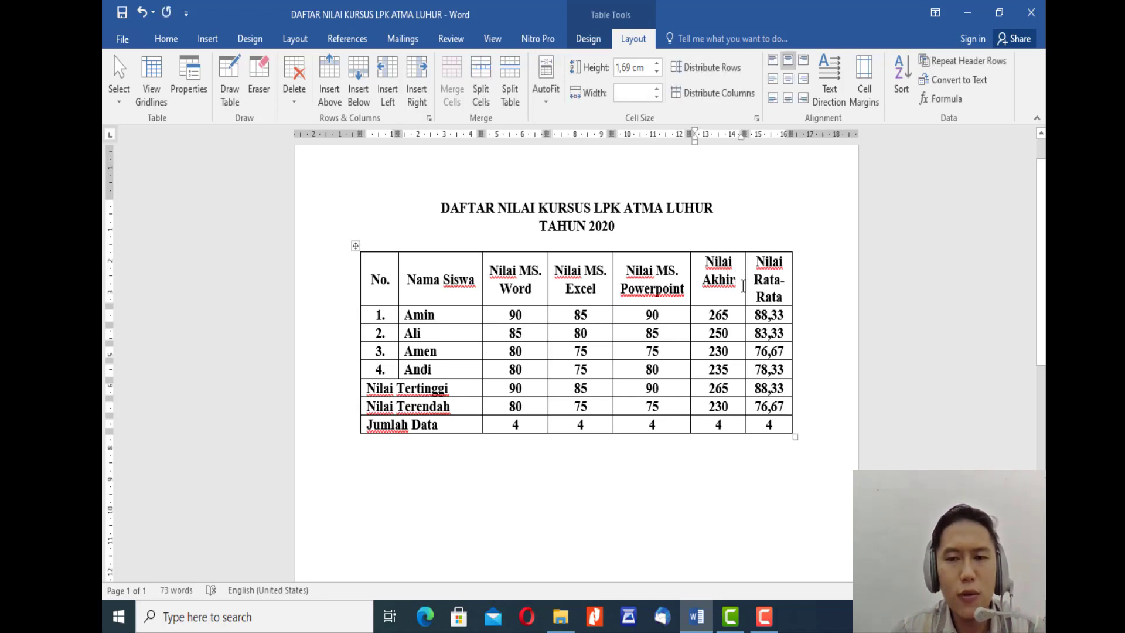
left_click(788, 286)
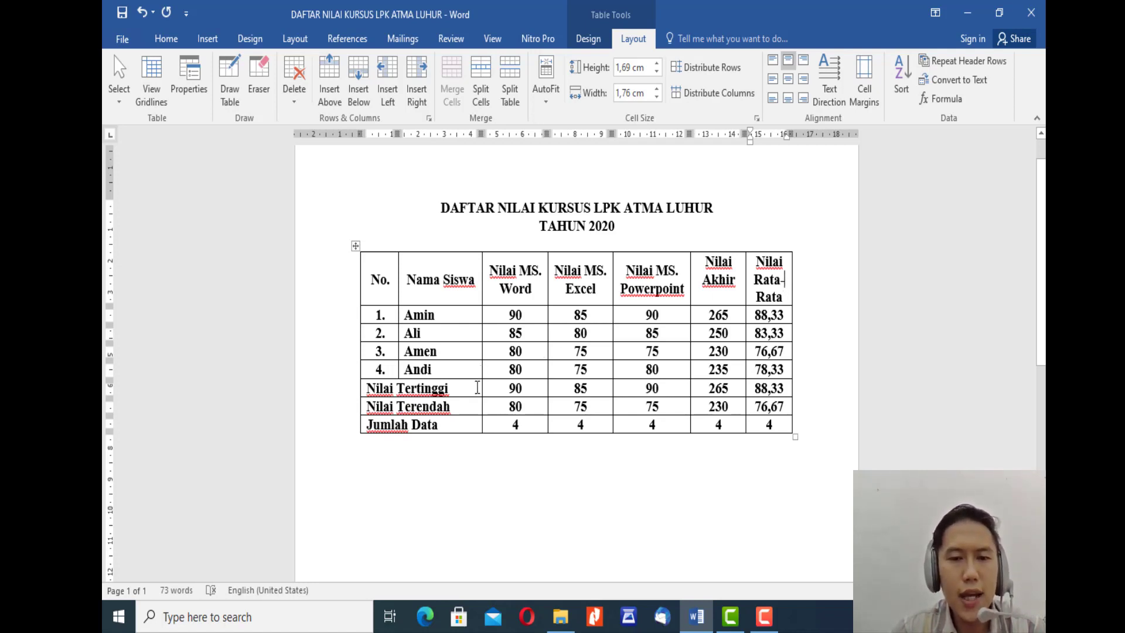
left_click(459, 389)
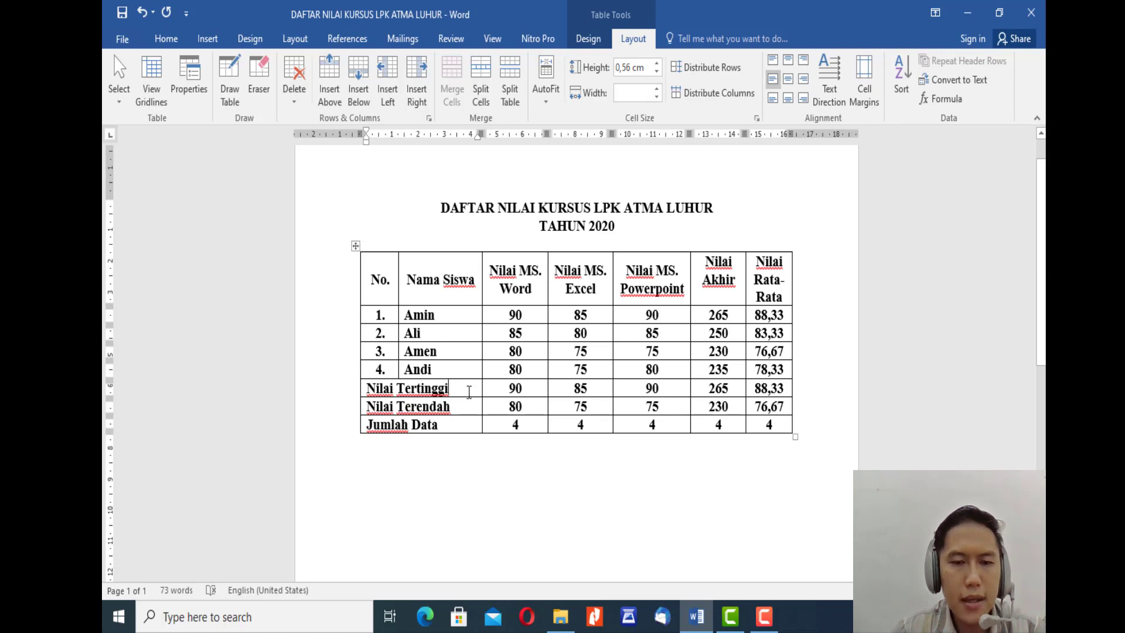
left_click(460, 428)
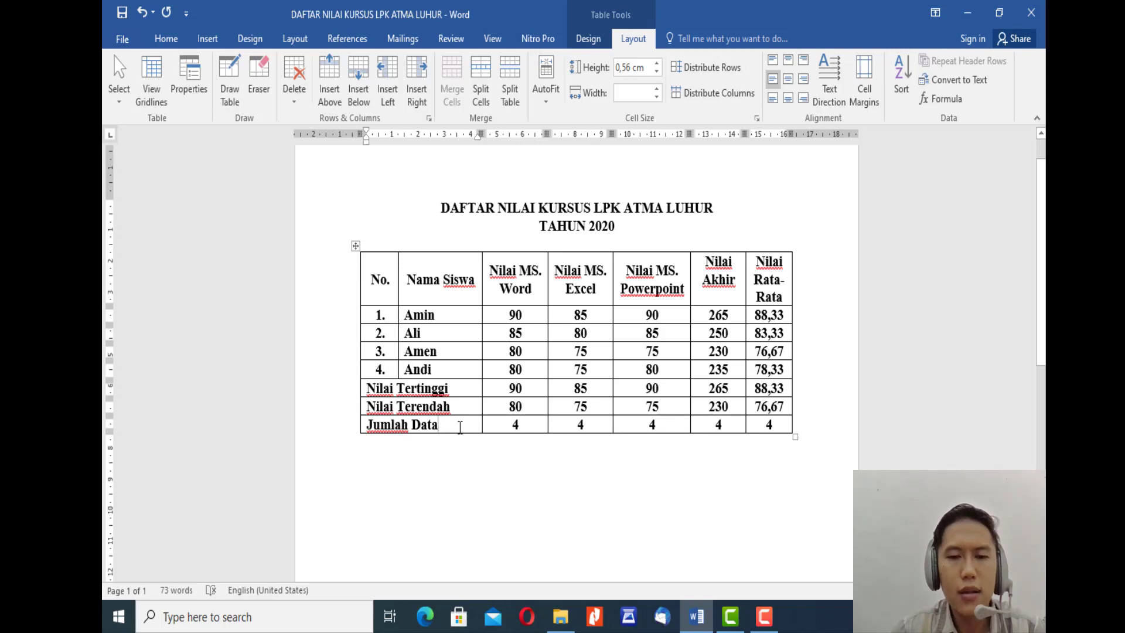
left_click(789, 316)
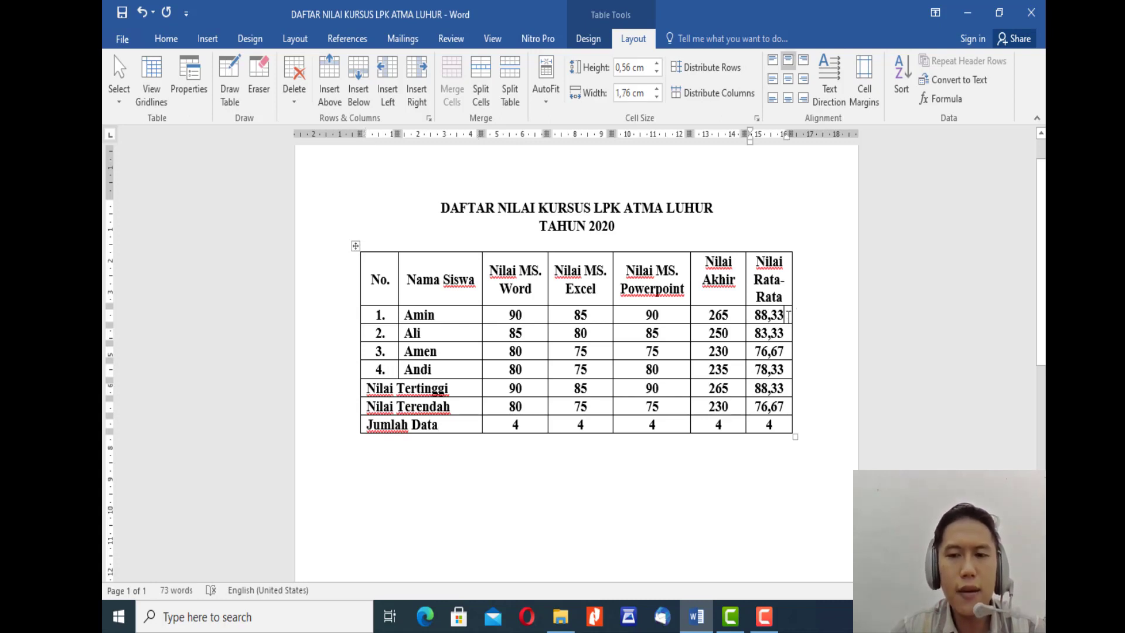
left_click(801, 270)
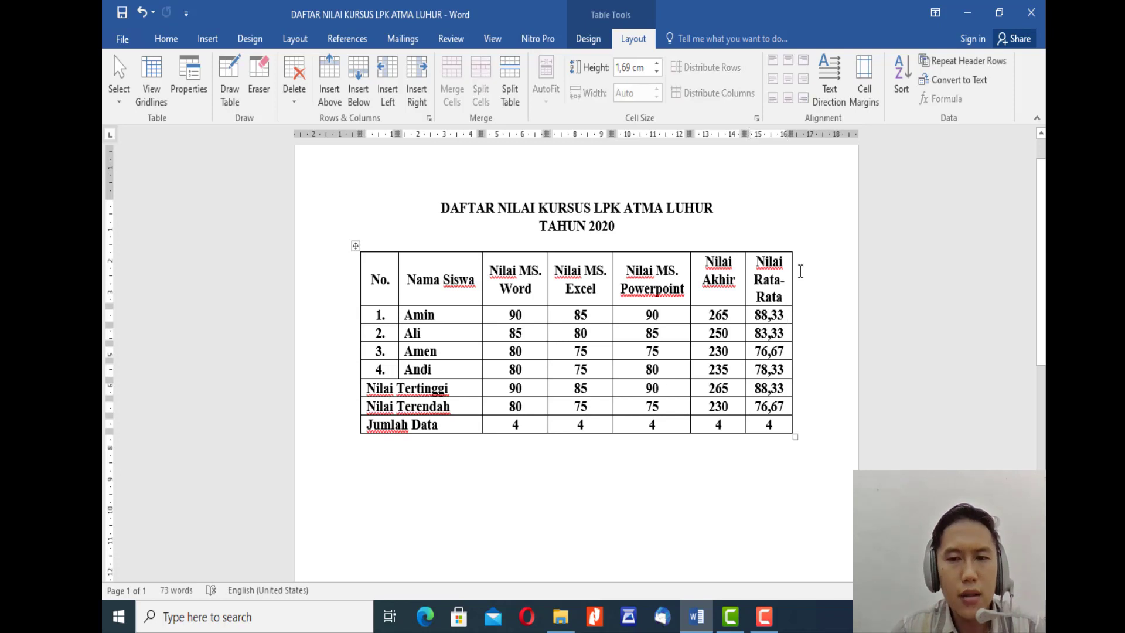